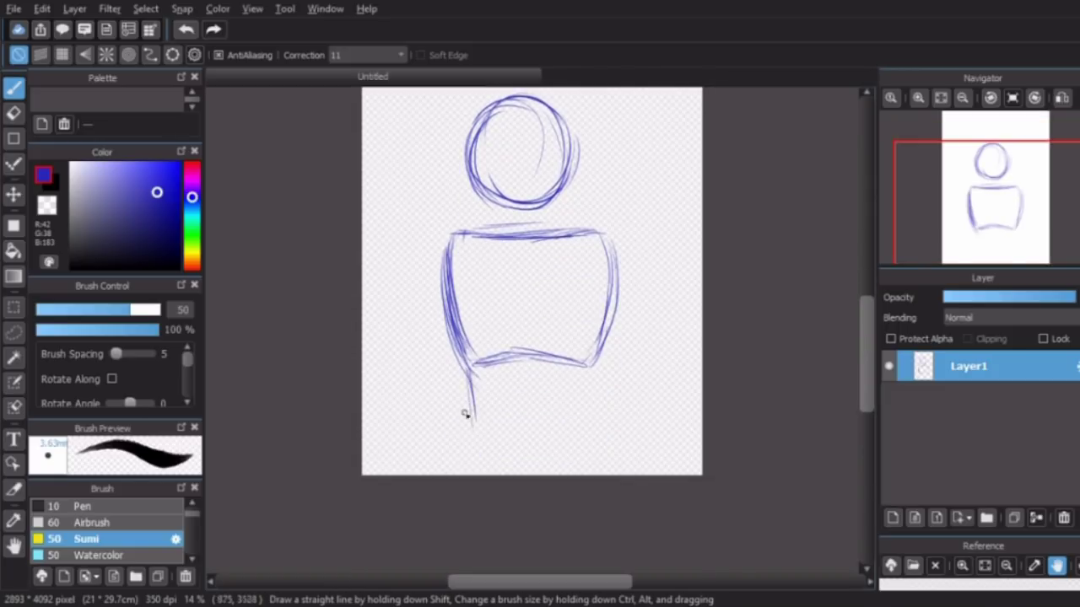
Sketch the rough horizontal lines of a tabletop across the figure just below the torso.
scroll(531, 338, up, 2)
drag(405, 445, 537, 438)
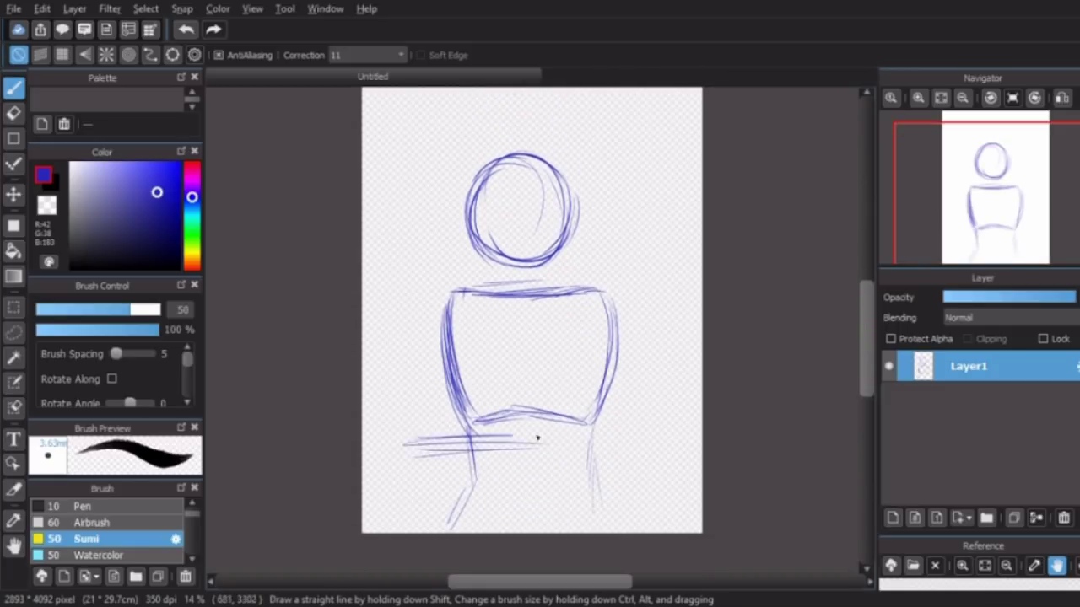
mouse_move(401, 453)
mouse_down()
mouse_move(446, 459)
mouse_move(570, 451)
mouse_up()
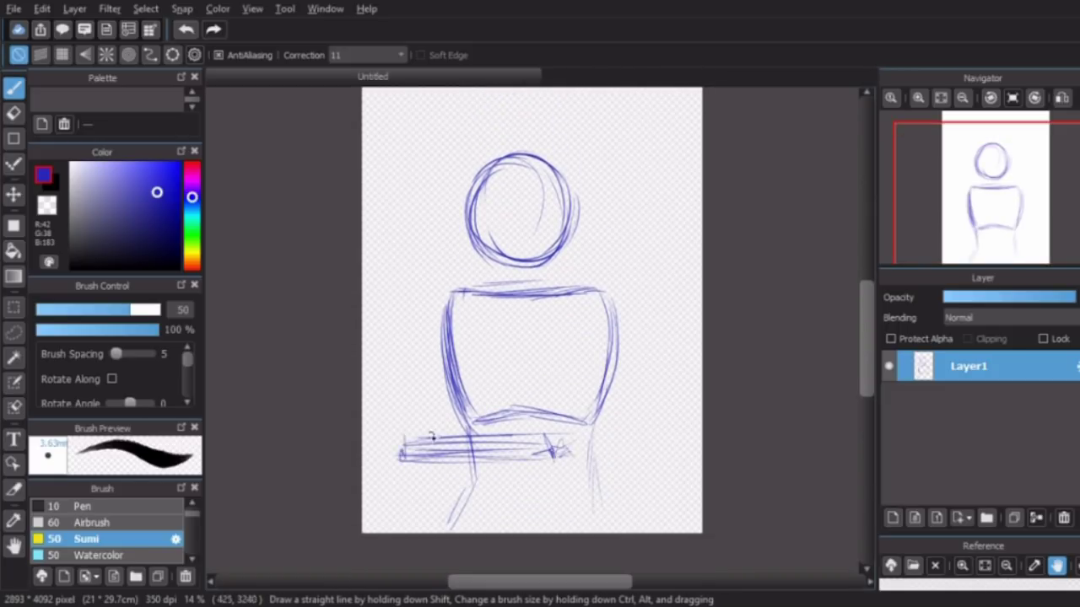
Sketch a microphone on a small tripod stand on the table in front of the torso.
mouse_move(477, 416)
mouse_down()
mouse_move(511, 432)
mouse_move(452, 440)
mouse_move(493, 408)
mouse_up()
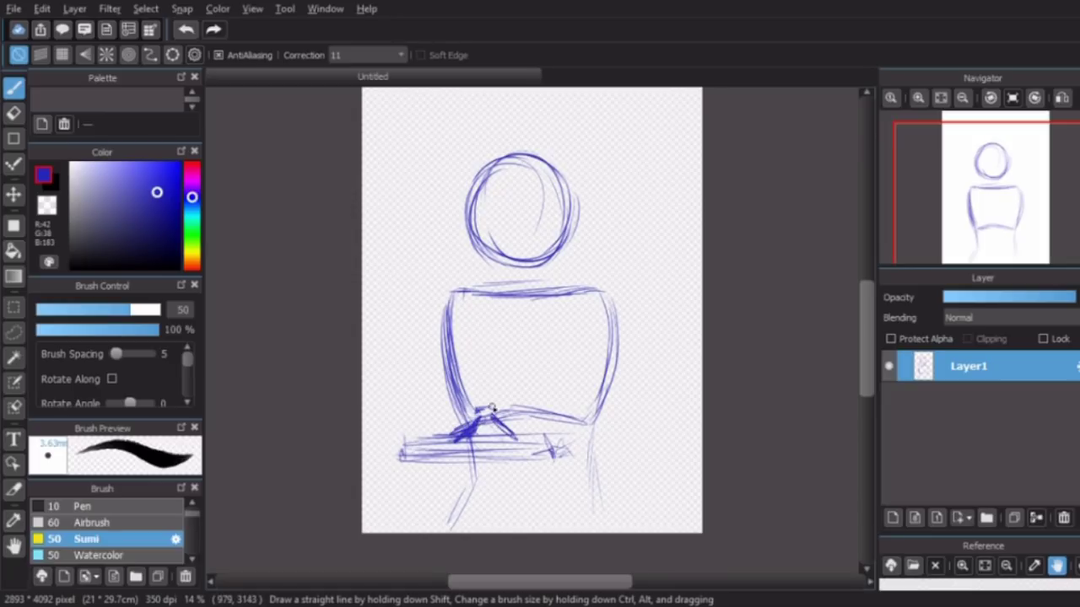
mouse_move(516, 364)
mouse_down()
mouse_move(484, 358)
mouse_move(502, 365)
mouse_move(478, 390)
mouse_move(492, 359)
mouse_up()
mouse_move(479, 397)
mouse_down()
mouse_move(463, 429)
mouse_move(483, 422)
mouse_up()
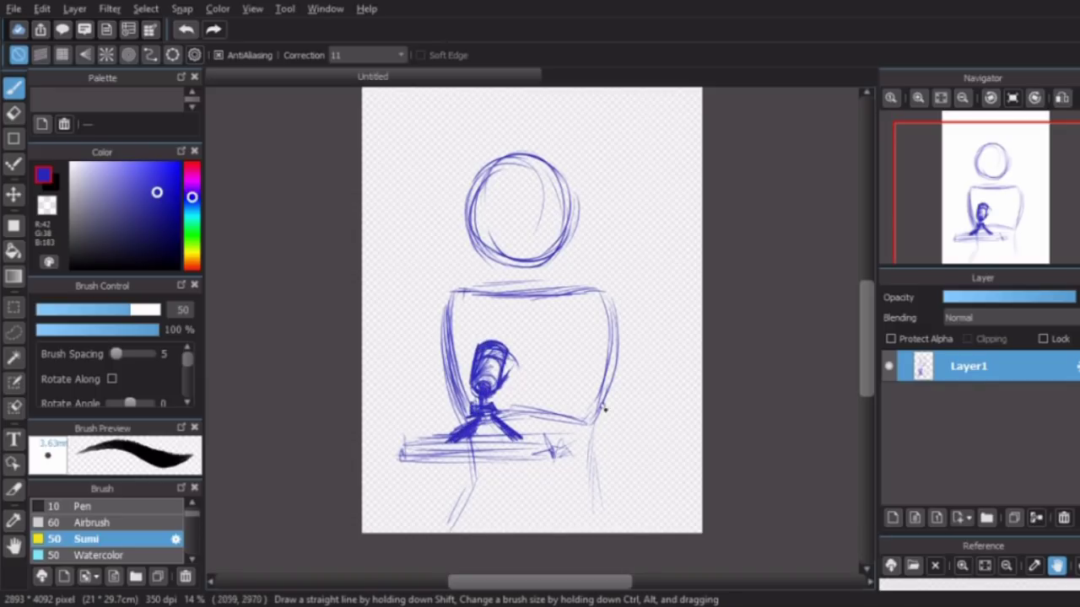
Extend the tabletop across the full canvas width and reinforce the shoulder line.
drag(362, 458, 660, 439)
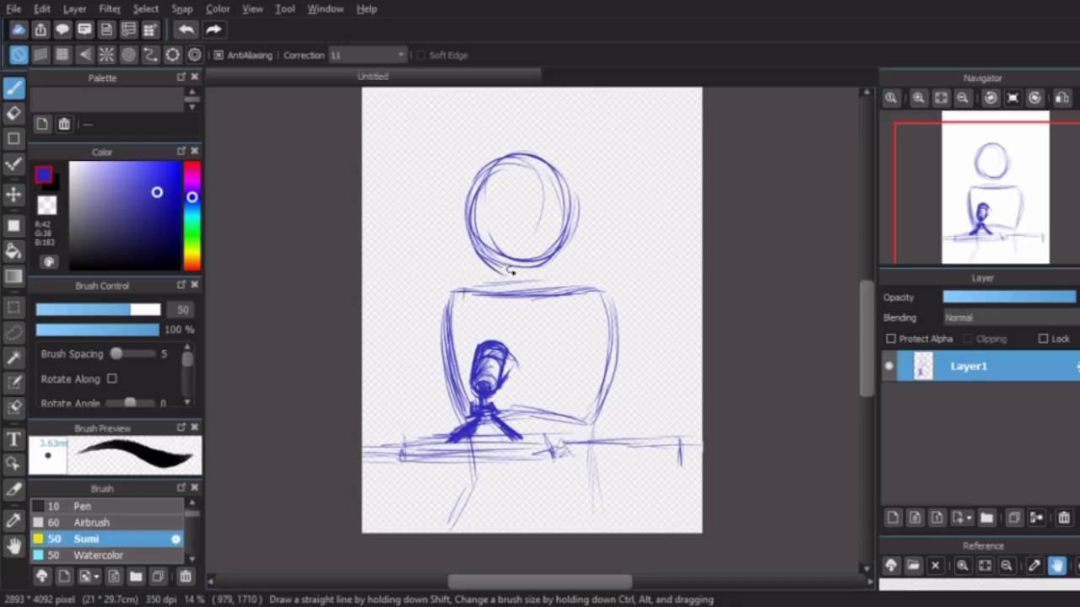
scroll(498, 337, up, 1)
drag(515, 330, 604, 336)
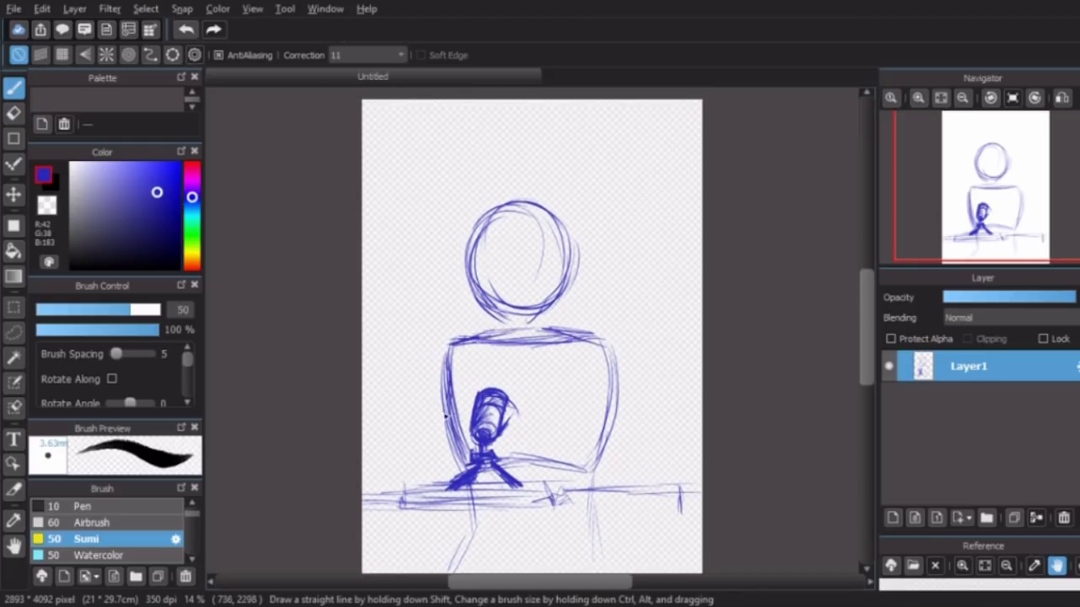
Add crossed facial guide lines inside the head and a curved front edge to the table.
drag(478, 297, 504, 311)
mouse_move(477, 439)
mouse_down()
mouse_move(479, 478)
mouse_move(401, 500)
mouse_up()
click(186, 30)
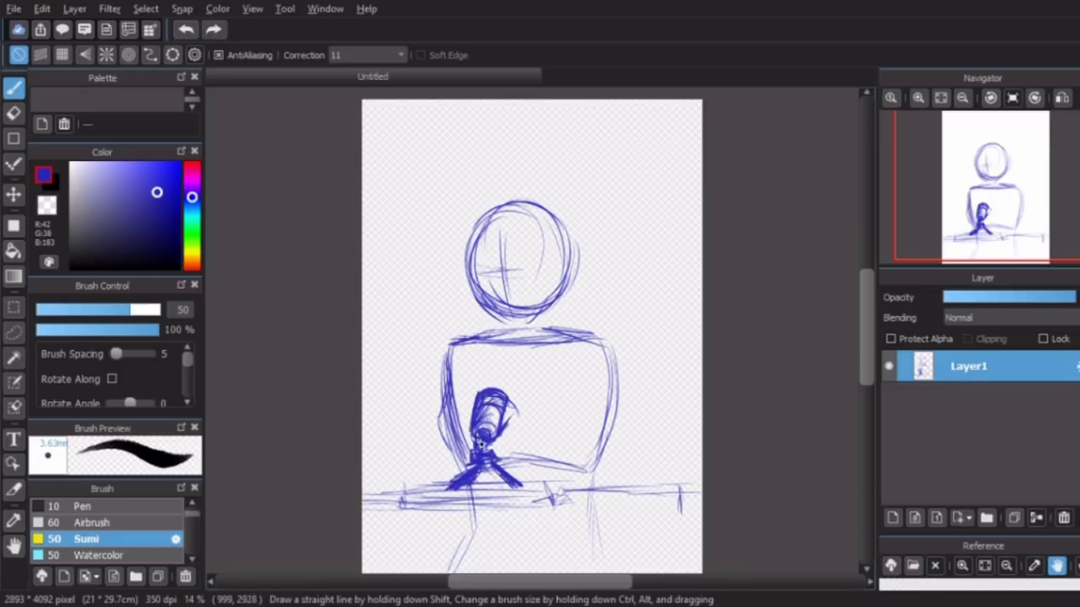
drag(455, 475, 682, 518)
drag(453, 340, 495, 332)
Lasso the head and transform it to sit slightly higher above the shoulders.
click(14, 333)
drag(448, 185, 600, 326)
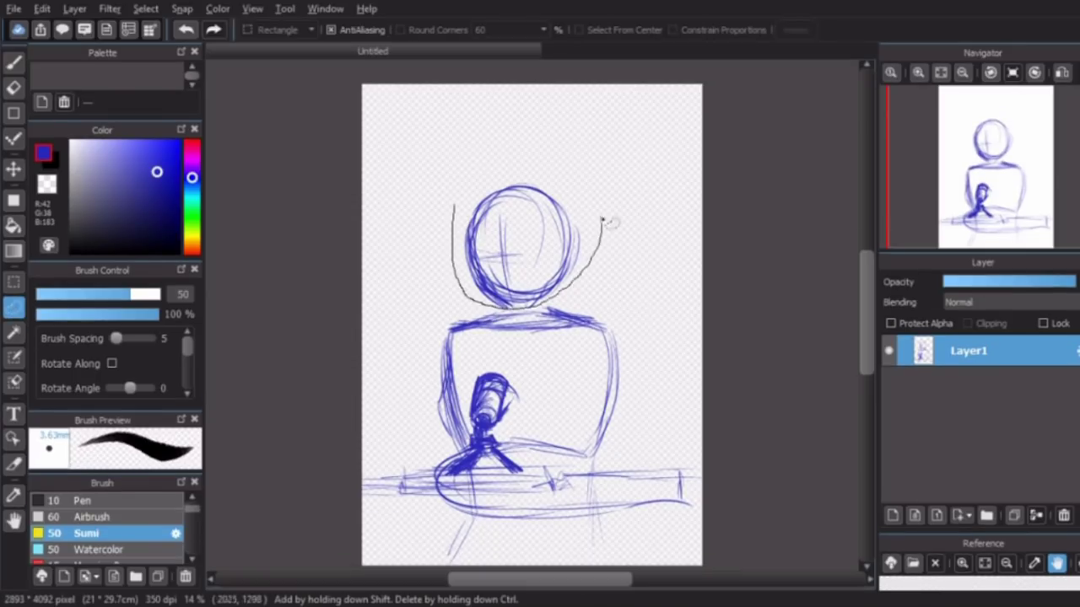
key(ctrl+t)
key(Return)
Draw the neck between head and shoulders and thicken the outlines of the torso and head.
key(b)
drag(447, 403, 450, 433)
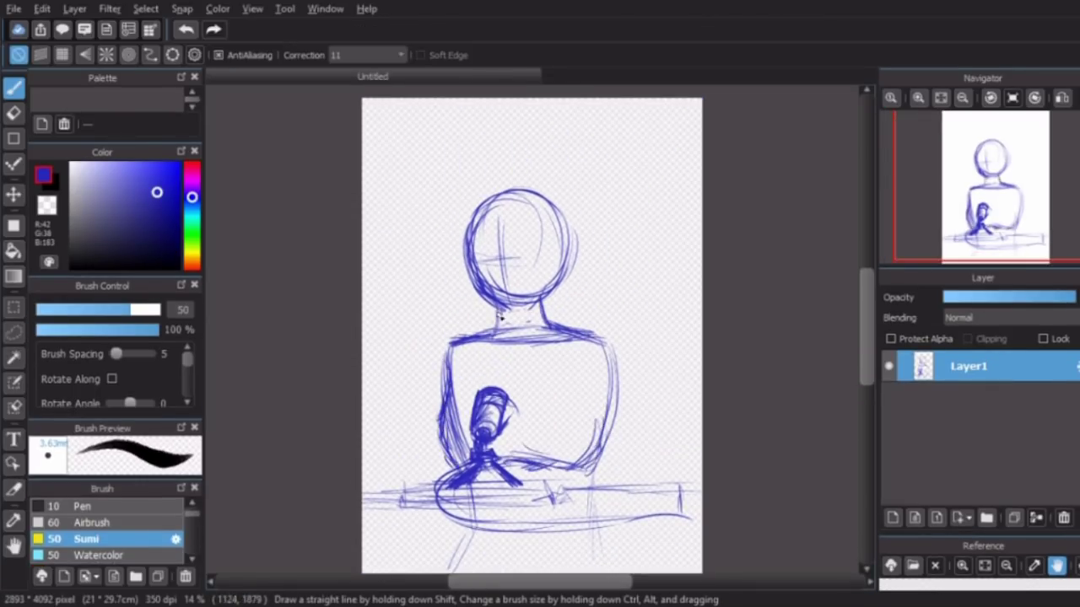
scroll(1011, 205, up, 1)
scroll(1012, 205, up, 3)
mouse_move(414, 284)
mouse_down()
mouse_move(497, 441)
mouse_move(616, 338)
mouse_move(469, 171)
mouse_move(397, 379)
mouse_up()
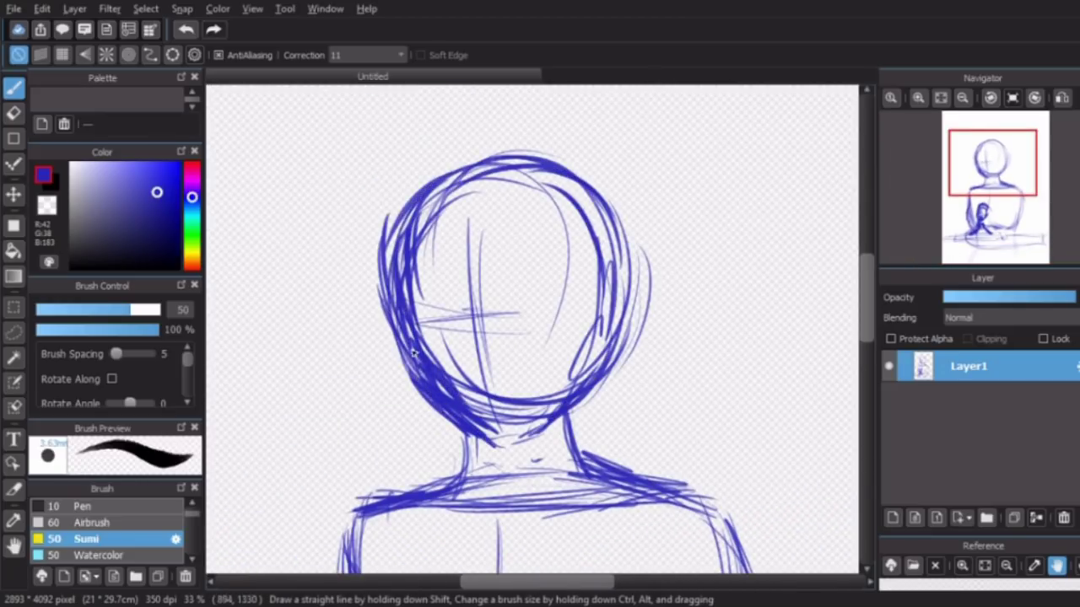
Erase the surplus circle strokes around the head and redraw a narrower face with a defined jawline.
key(e)
drag(650, 225, 612, 354)
drag(458, 373, 477, 436)
key(b)
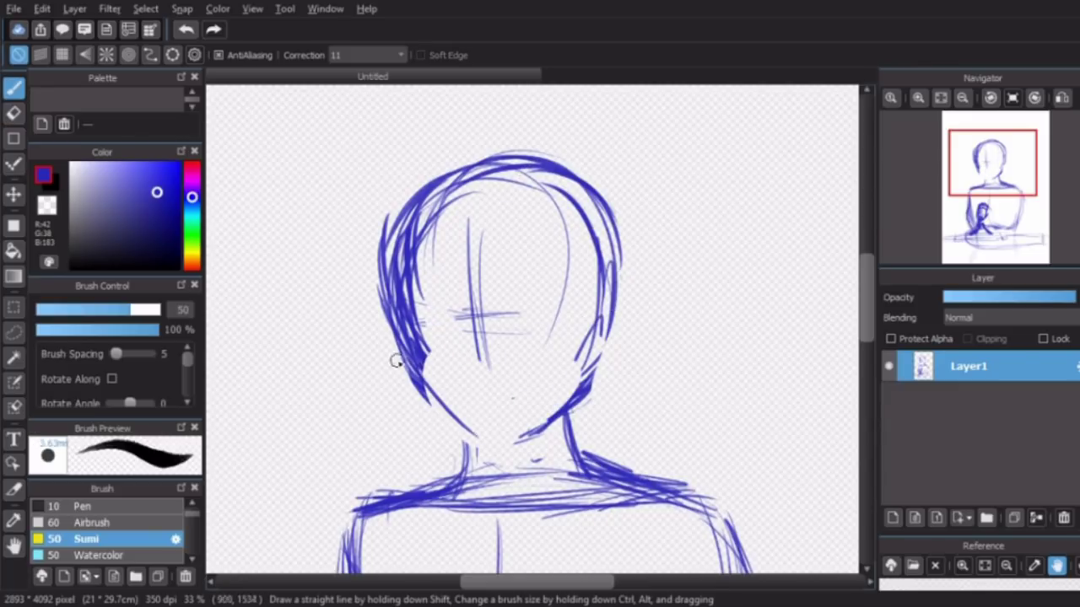
mouse_move(430, 396)
mouse_down()
mouse_move(603, 254)
mouse_move(497, 431)
mouse_move(582, 400)
mouse_move(605, 211)
mouse_move(480, 169)
mouse_move(377, 274)
mouse_move(409, 284)
mouse_move(549, 429)
mouse_move(585, 345)
mouse_move(561, 262)
mouse_up()
key(e)
key(b)
scroll(540, 329, down, 3)
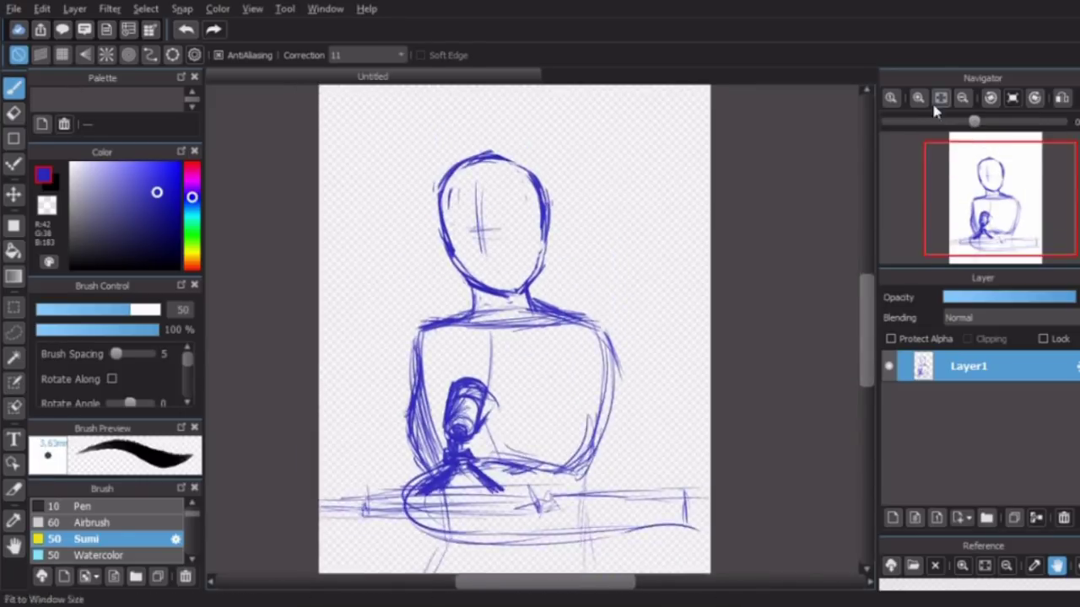
Sketch new centre and eye-level guides on the face, plus an ear and loose hair falling behind the neck.
scroll(540, 328, up, 2)
drag(491, 162, 508, 314)
mouse_move(543, 238)
mouse_down()
mouse_move(416, 252)
mouse_move(472, 251)
mouse_up()
drag(395, 241, 403, 286)
drag(547, 227, 551, 285)
drag(404, 293, 355, 365)
Sketch a pair of round goggles on the forehead, erasing the head outline where it overlaps the lenses.
mouse_move(405, 169)
mouse_down()
mouse_move(533, 141)
mouse_move(405, 160)
mouse_up()
drag(485, 128, 529, 135)
drag(494, 166, 540, 156)
key(e)
mouse_move(496, 118)
mouse_down()
mouse_move(494, 132)
mouse_move(530, 152)
mouse_move(413, 179)
mouse_up()
key(b)
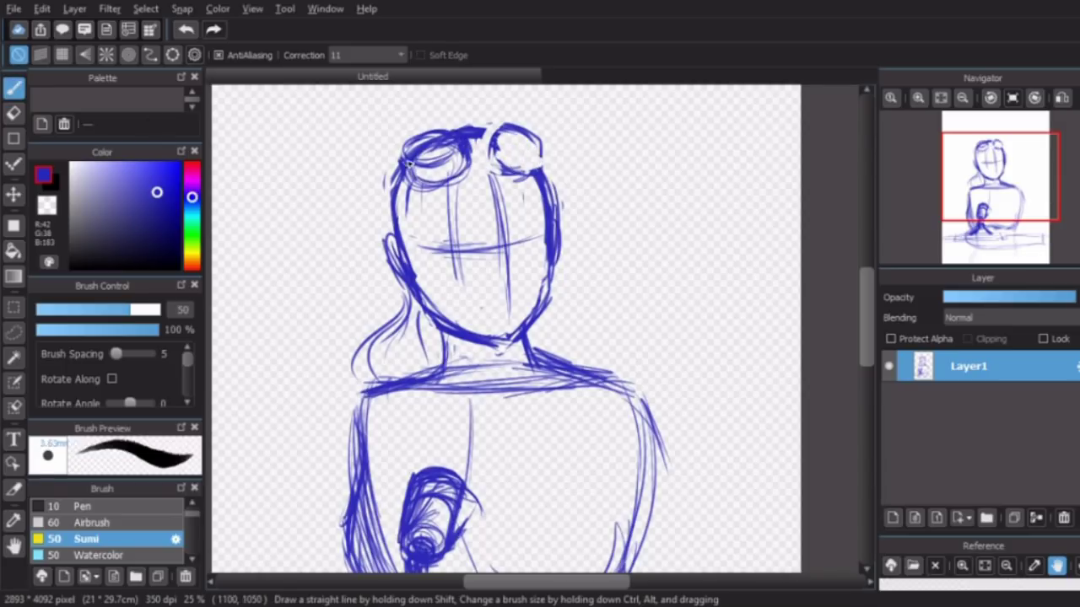
Darken the second goggle lens and draw the nose along the face's centre line.
mouse_move(491, 175)
mouse_down()
mouse_move(545, 147)
mouse_move(508, 131)
mouse_up()
key(e)
key(b)
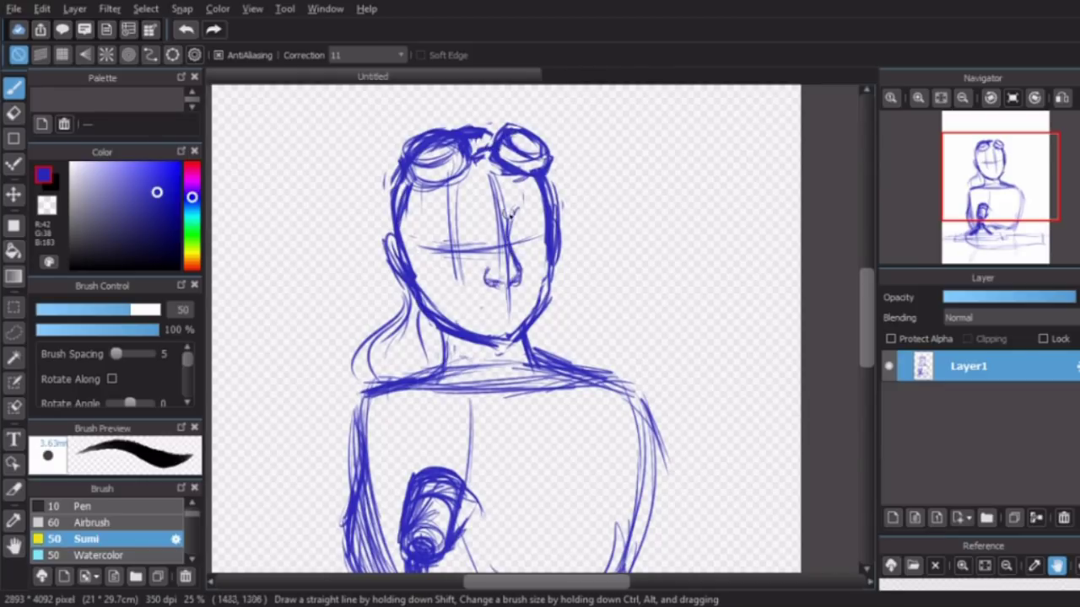
Sketch the hairline beneath the goggles and the hair down both sides of the face.
drag(393, 202, 385, 235)
drag(496, 160, 432, 186)
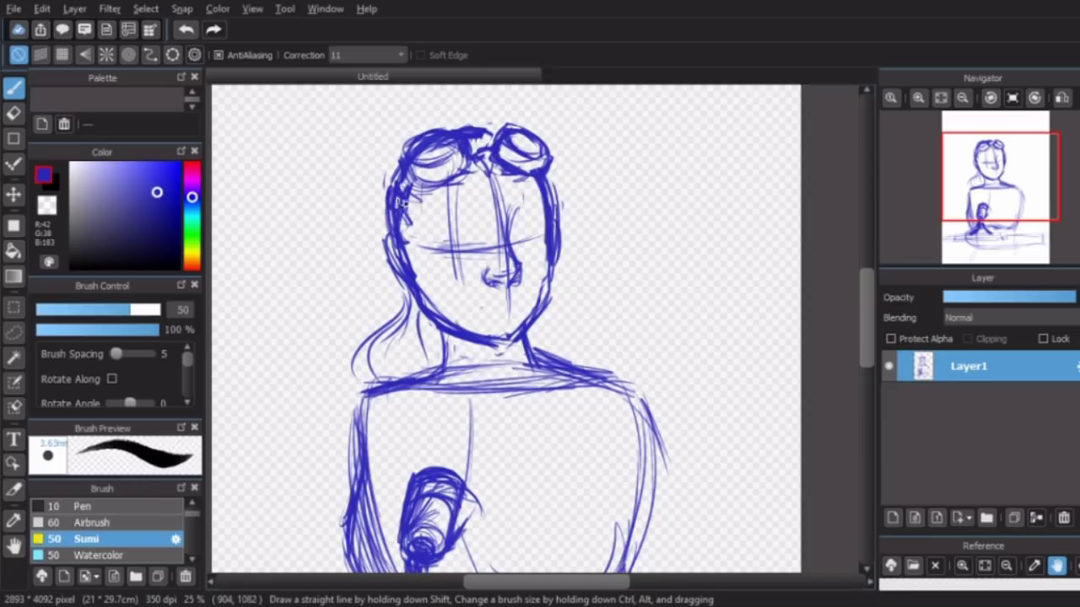
drag(533, 179, 571, 283)
drag(400, 226, 414, 320)
drag(671, 433, 686, 399)
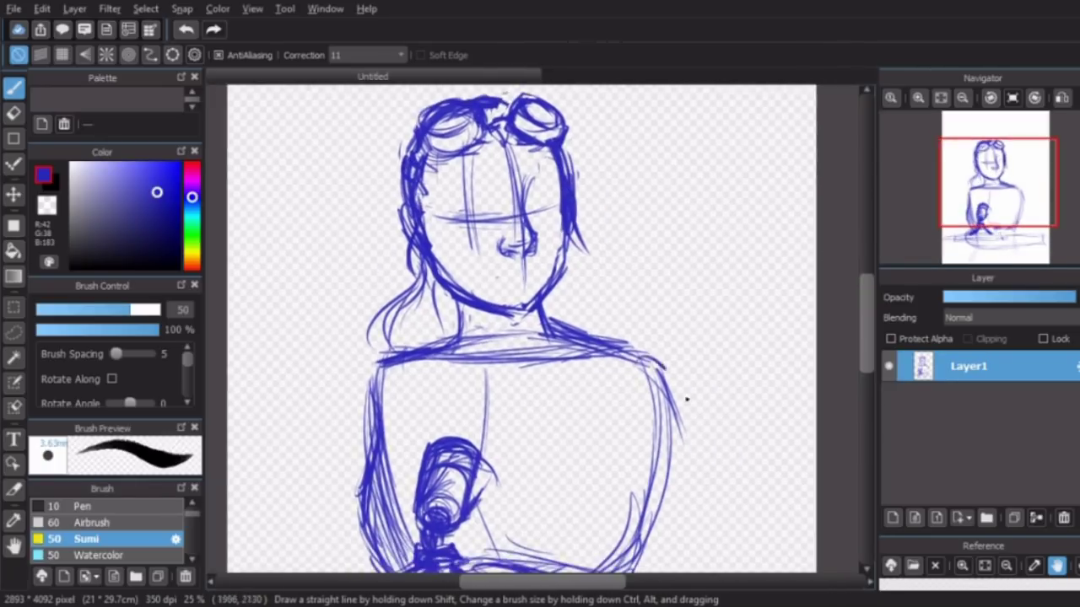
Draw the ear coverings on both sides of the head and the edge of the headwear around it.
scroll(686, 399, down, 2)
drag(447, 156, 435, 202)
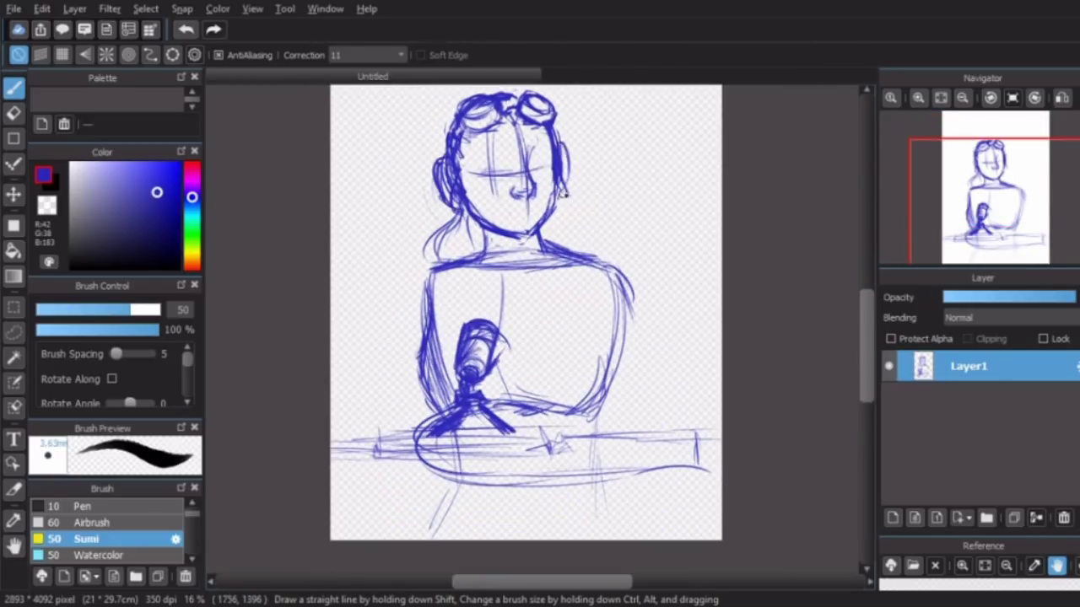
drag(561, 138, 567, 197)
drag(438, 159, 439, 214)
drag(486, 148, 545, 167)
Sketch a raised, bent arm with its elbow out beside the torso and its hand held against the ear.
mouse_move(432, 334)
mouse_down()
mouse_move(481, 301)
mouse_move(496, 323)
mouse_up()
mouse_move(454, 280)
mouse_down()
mouse_move(442, 211)
mouse_move(445, 284)
mouse_up()
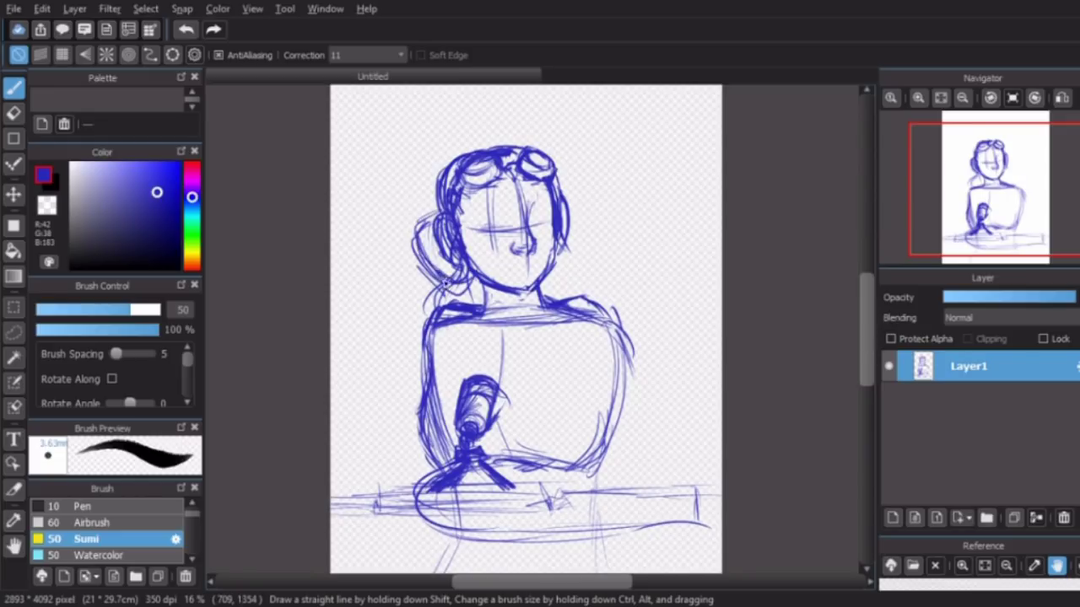
key(ctrl+z)
mouse_move(418, 216)
mouse_down()
mouse_move(450, 304)
mouse_move(401, 371)
mouse_up()
drag(435, 278, 345, 361)
mouse_move(429, 284)
mouse_down()
mouse_move(344, 371)
mouse_move(354, 415)
mouse_up()
mouse_move(421, 340)
mouse_down()
mouse_move(353, 407)
mouse_move(419, 396)
mouse_up()
drag(424, 329, 391, 394)
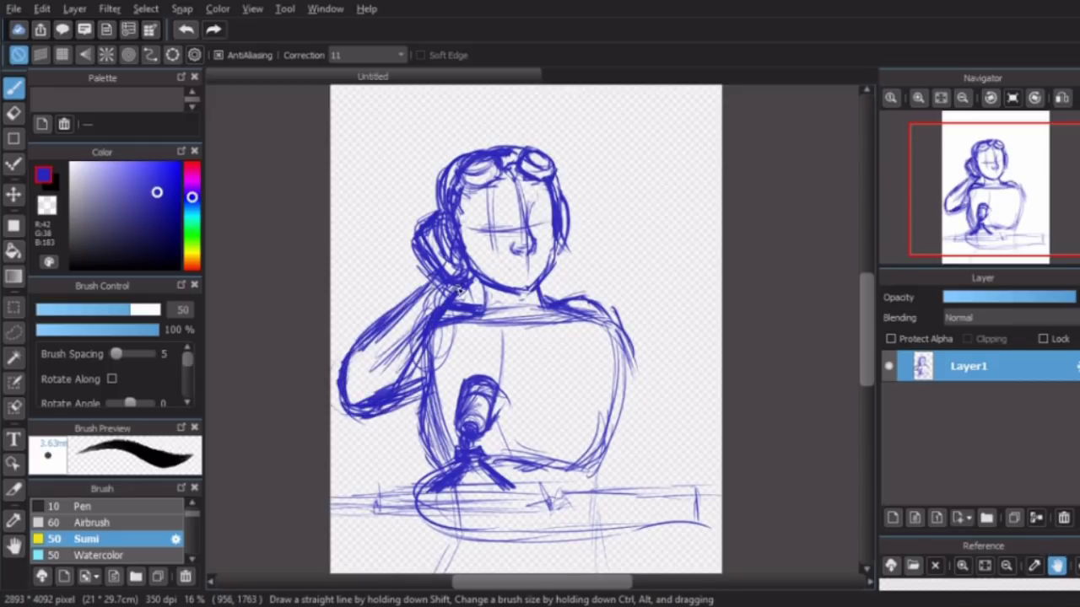
key(e)
key(b)
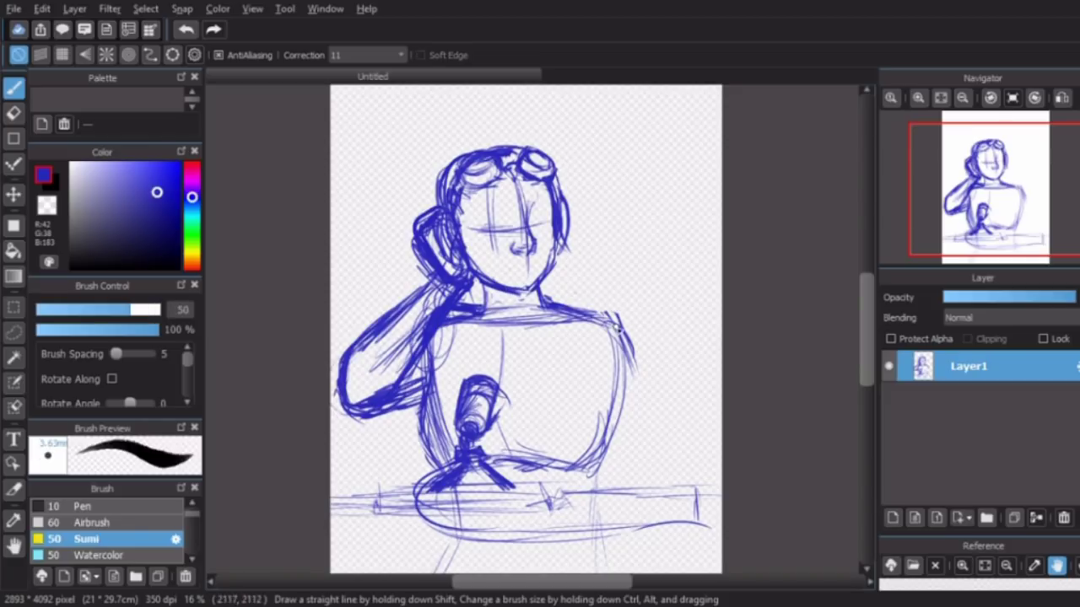
Try to sketch the opposite arm reaching from the shoulder down to the table.
mouse_move(624, 327)
mouse_down()
mouse_move(656, 465)
mouse_move(687, 481)
mouse_move(641, 487)
mouse_move(611, 363)
mouse_move(624, 480)
mouse_up()
key(e)
drag(681, 410, 642, 369)
key(b)
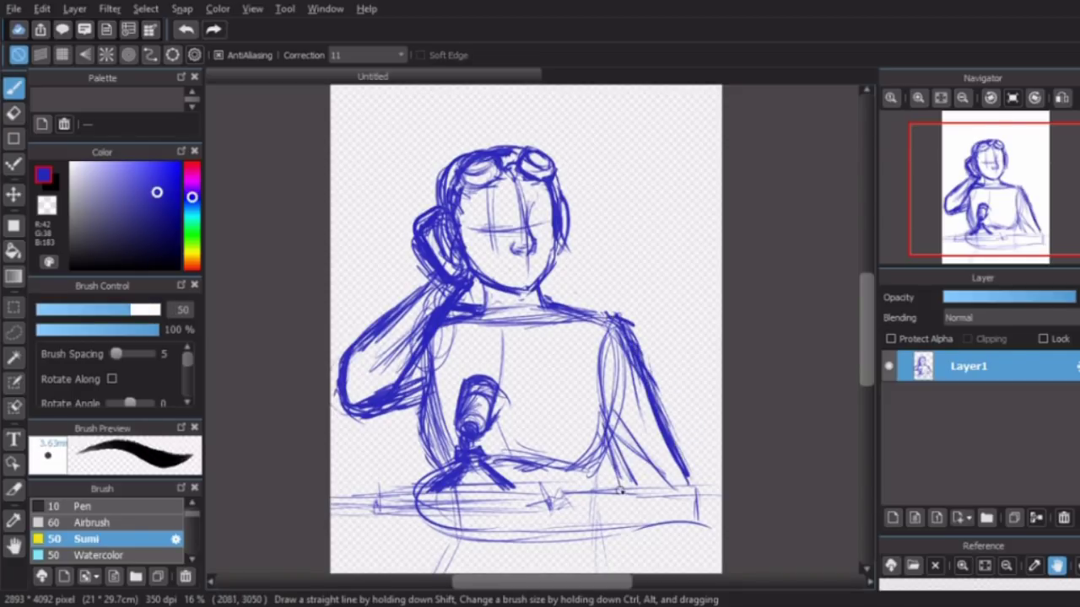
Draw an open collar around the neck, with its flap rising over the shoulder.
drag(606, 302, 506, 353)
drag(545, 285, 599, 275)
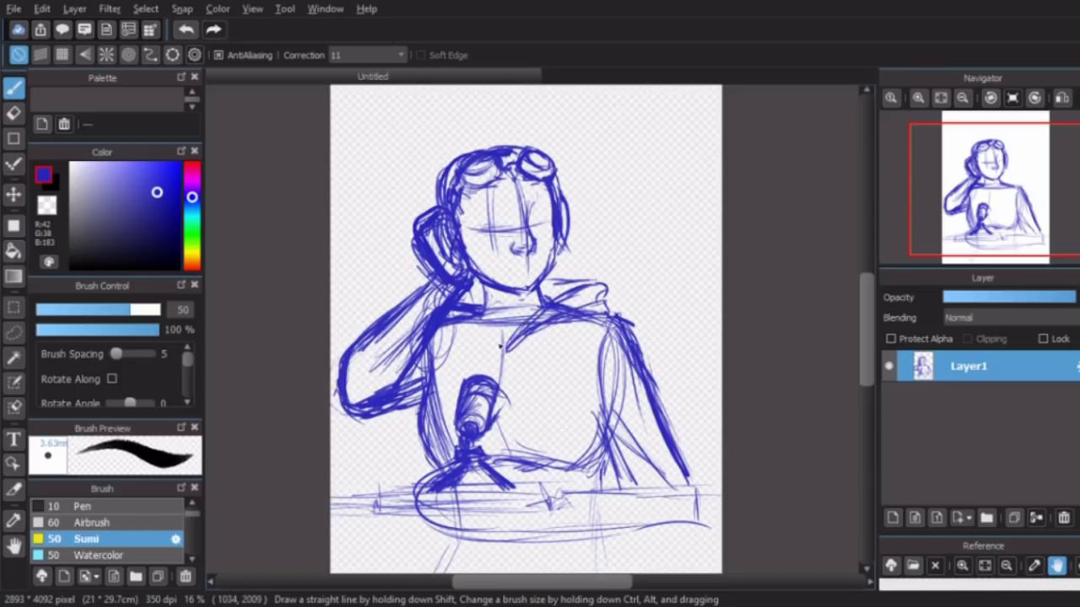
Replace the lowered arm with a round object on a stand and a redrawn arm behind it.
key(e)
drag(649, 338, 675, 481)
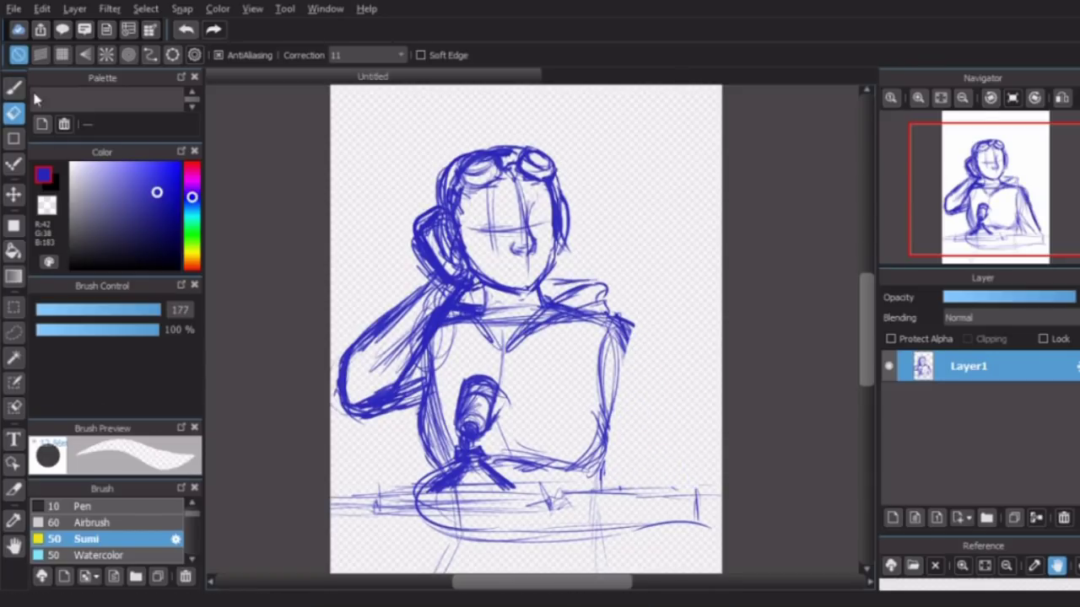
key(b)
drag(606, 324, 631, 305)
mouse_move(603, 402)
mouse_down()
mouse_move(590, 380)
mouse_move(582, 456)
mouse_move(624, 396)
mouse_move(595, 438)
mouse_up()
mouse_move(637, 327)
mouse_down()
mouse_move(649, 383)
mouse_move(685, 439)
mouse_move(595, 384)
mouse_move(587, 444)
mouse_up()
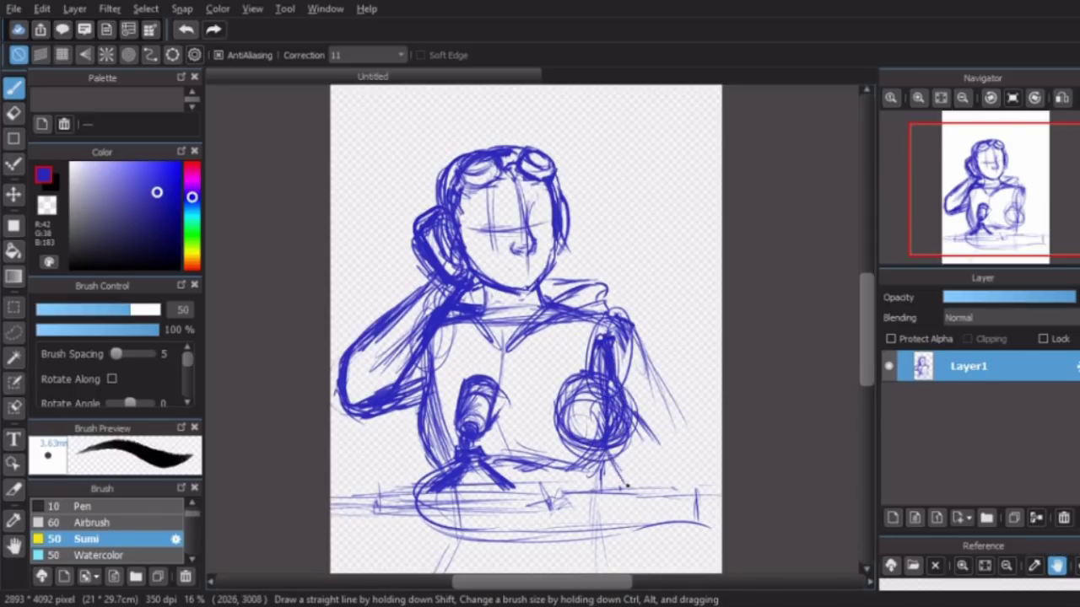
mouse_move(634, 333)
mouse_down()
mouse_move(705, 496)
mouse_move(550, 479)
mouse_up()
Draw the outlines of both eyes, erasing the guide lines that cross them.
scroll(1002, 196, up, 2)
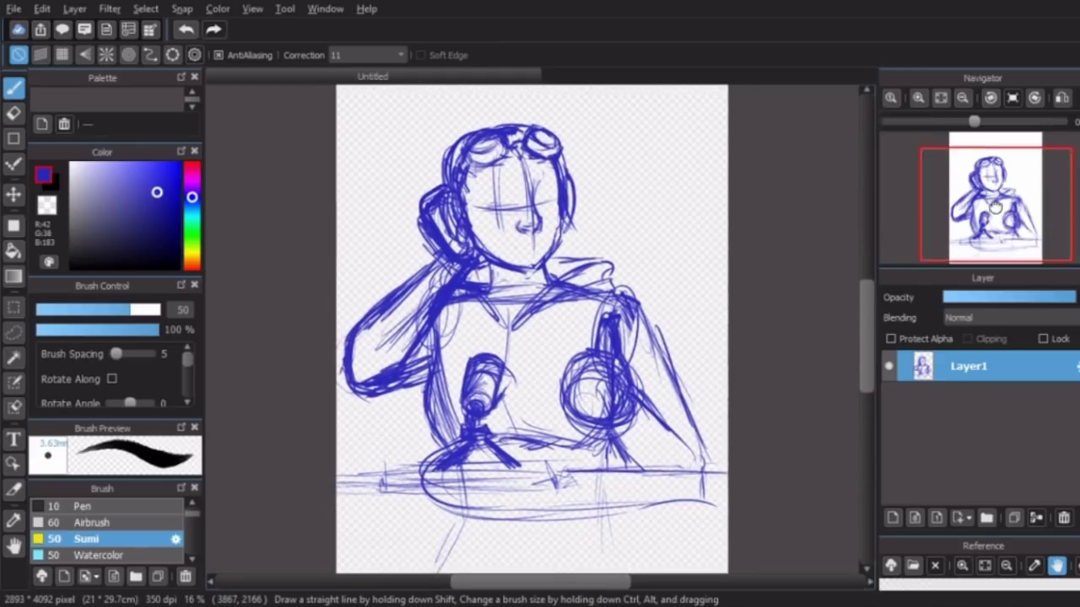
drag(1002, 195, 995, 163)
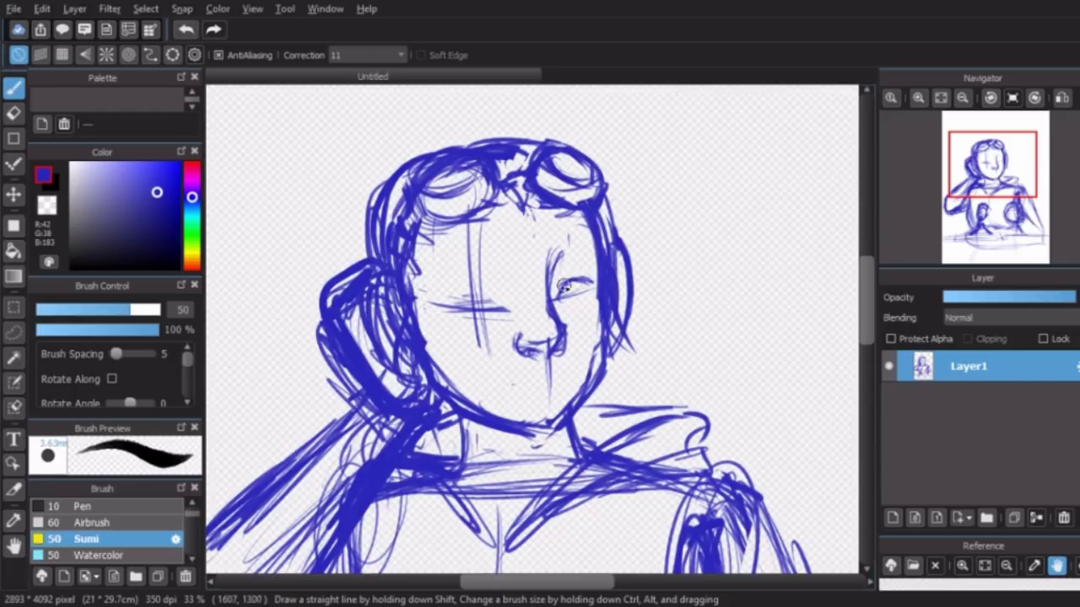
key(e)
drag(506, 308, 472, 278)
key(b)
drag(432, 308, 510, 301)
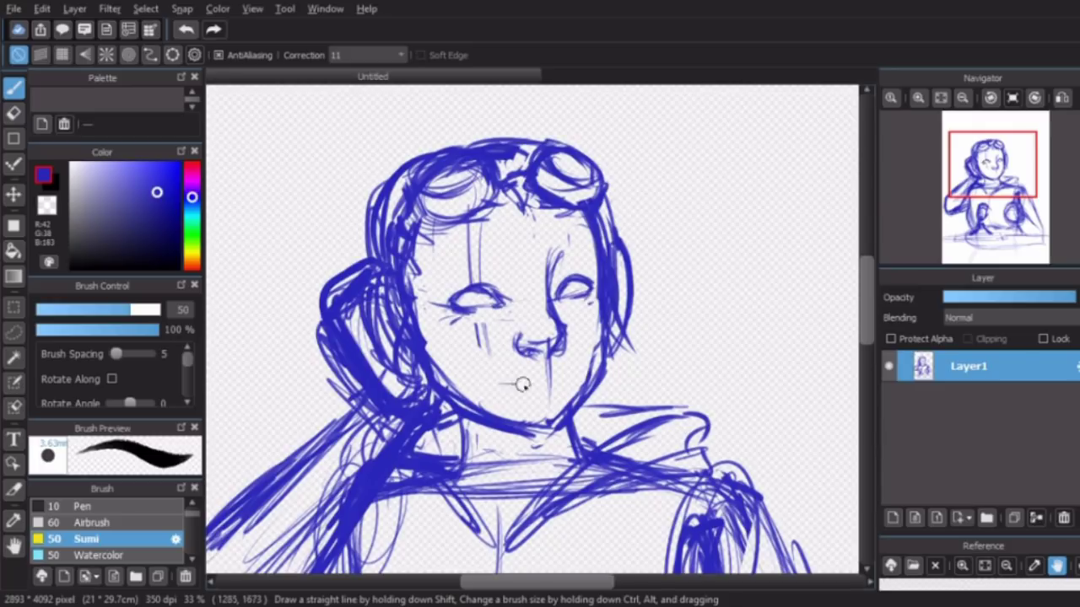
Erase the guide line below the nose and sketch a smiling mouth, cleaning up its corner.
key(e)
drag(489, 380, 494, 385)
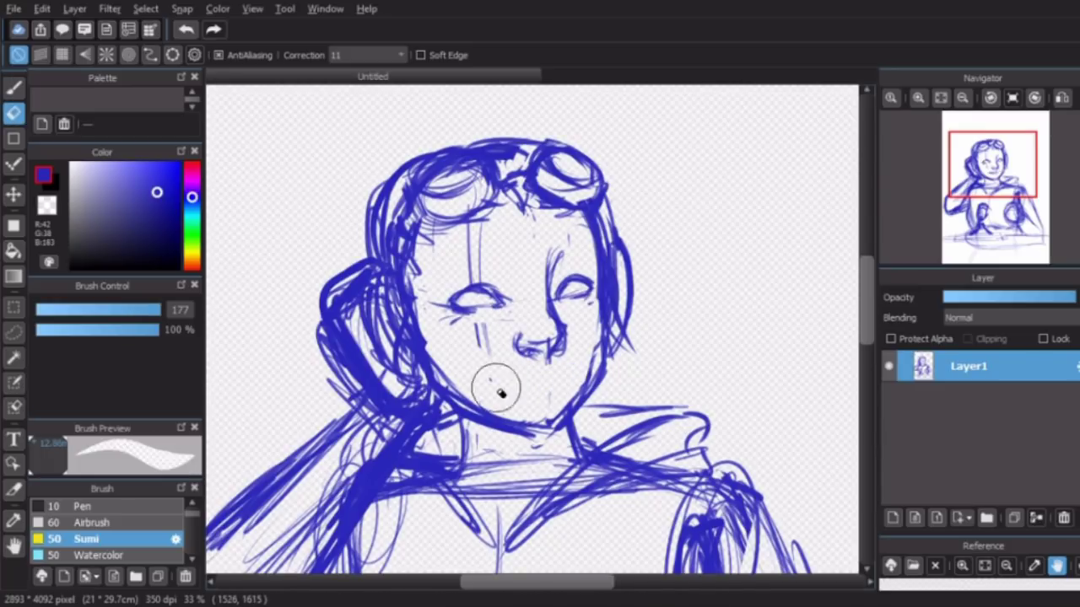
key(b)
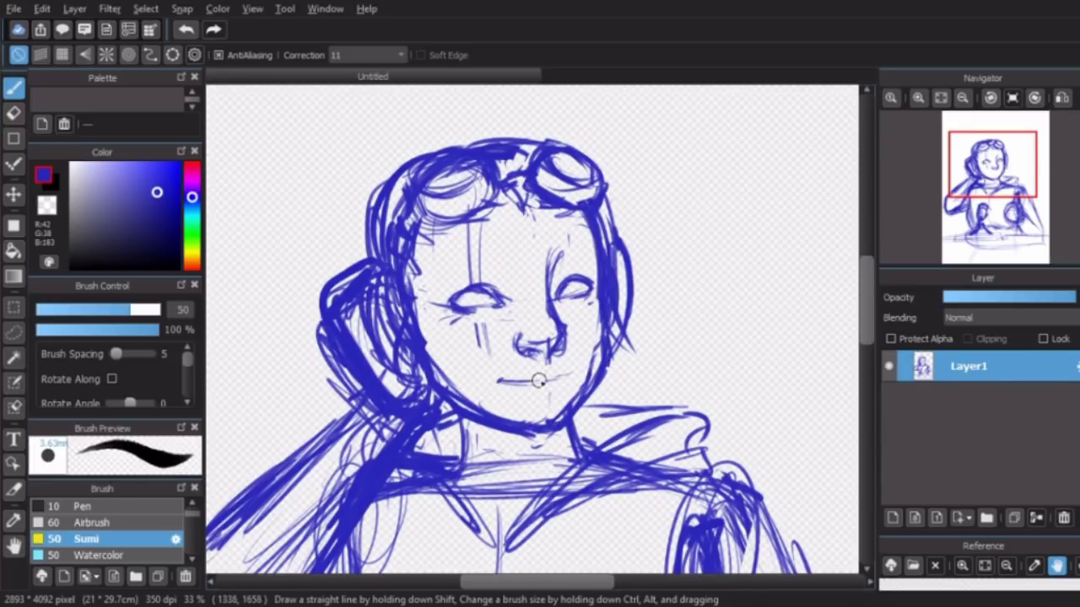
key(e)
mouse_move(574, 373)
mouse_down()
mouse_move(562, 376)
mouse_move(571, 369)
mouse_up()
key(b)
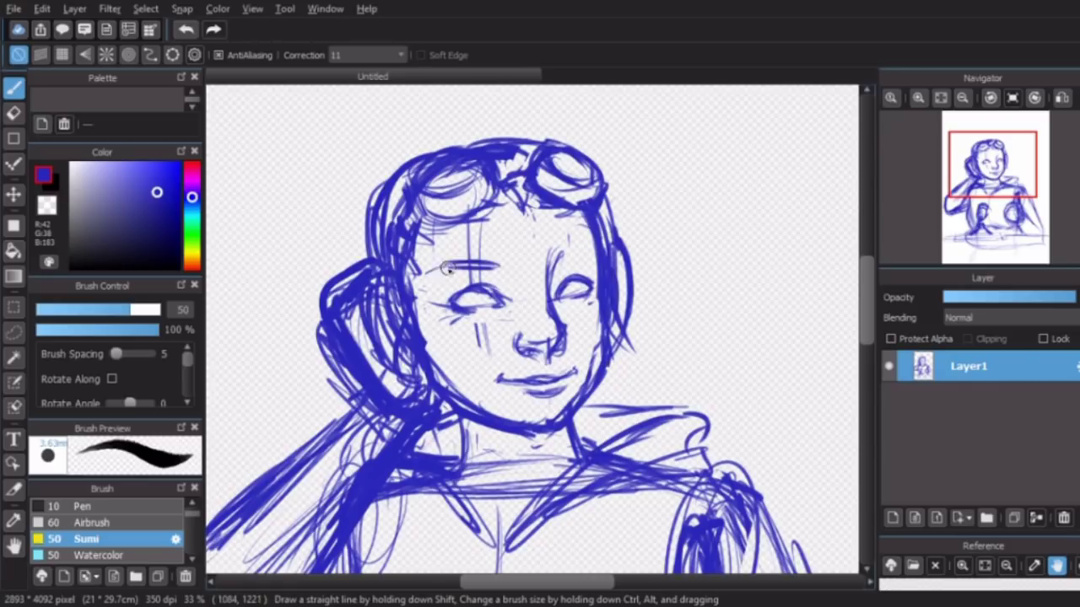
Clean up the nose lines and strengthen the eyebrow and the smile.
key(e)
mouse_move(557, 316)
mouse_down()
mouse_move(571, 326)
mouse_move(549, 345)
mouse_move(562, 333)
mouse_up()
key(b)
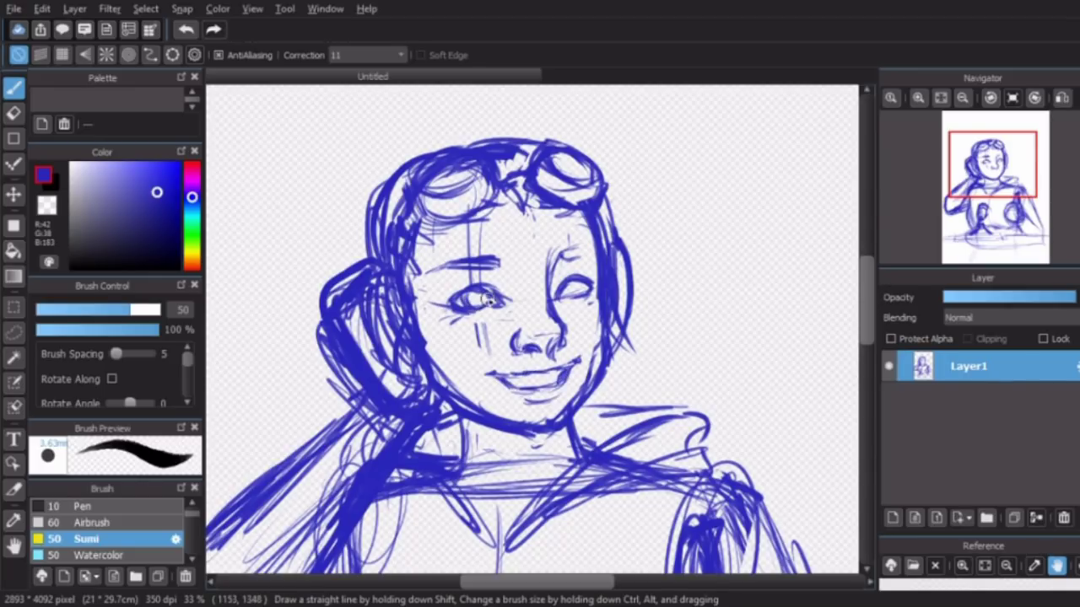
Refine both eyes and eyebrows with darker lids, lashes and irises.
key(ctrl+plus)
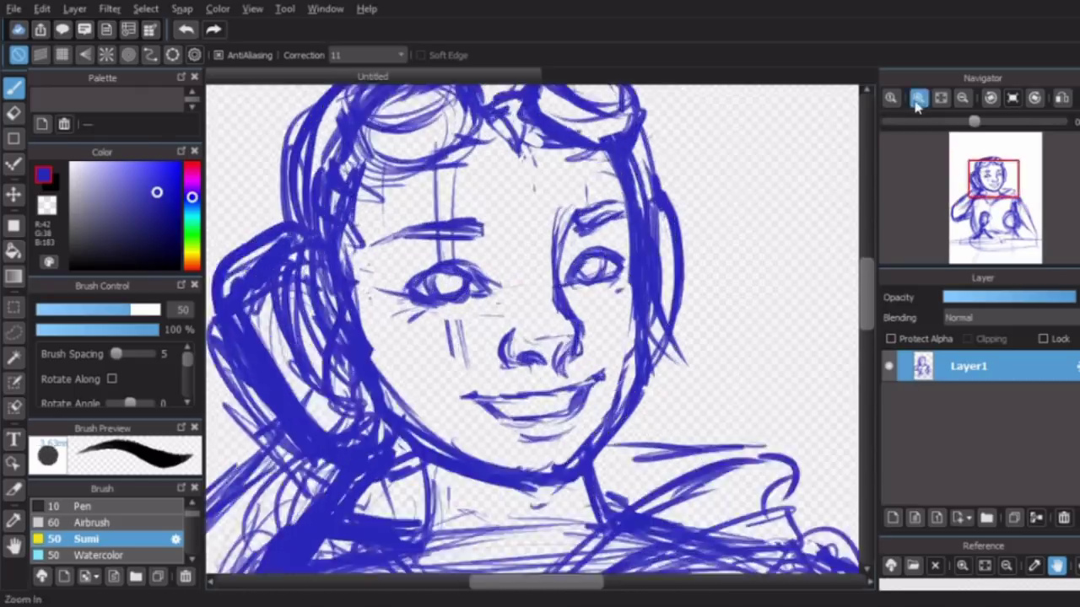
drag(313, 253, 472, 223)
drag(337, 221, 460, 208)
mouse_move(651, 173)
mouse_down()
mouse_move(746, 168)
mouse_move(764, 230)
mouse_up()
key(ctrl+minus)
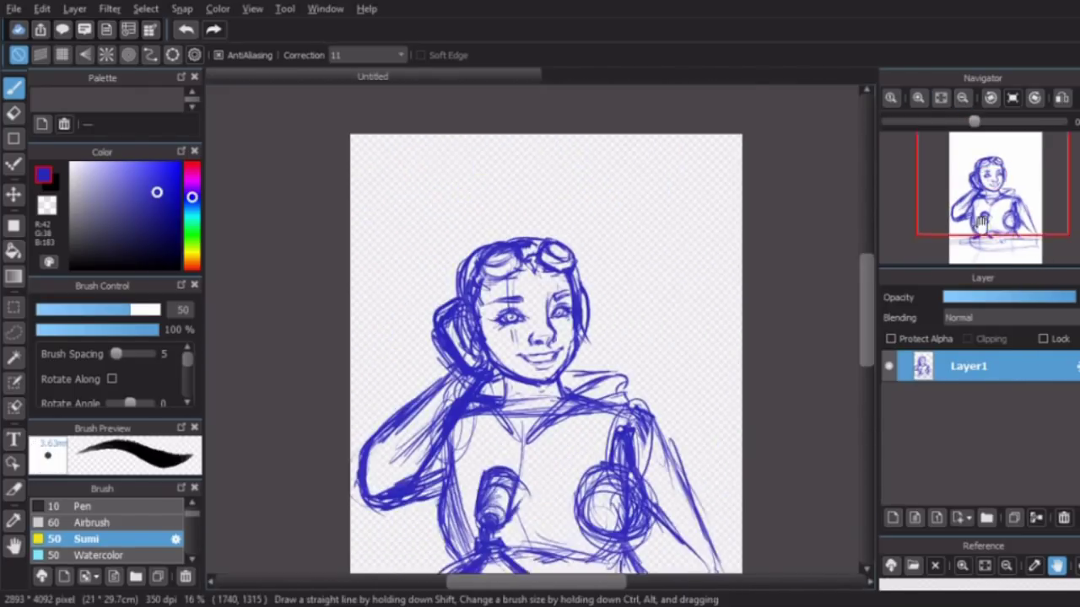
Try to clear the strokes inside the raised hand and redraw it with a bolder outline.
key(ctrl+plus)
key(e)
mouse_move(504, 341)
mouse_down()
mouse_move(552, 392)
mouse_move(540, 379)
mouse_up()
key(b)
key(ctrl+plus)
drag(582, 295, 472, 356)
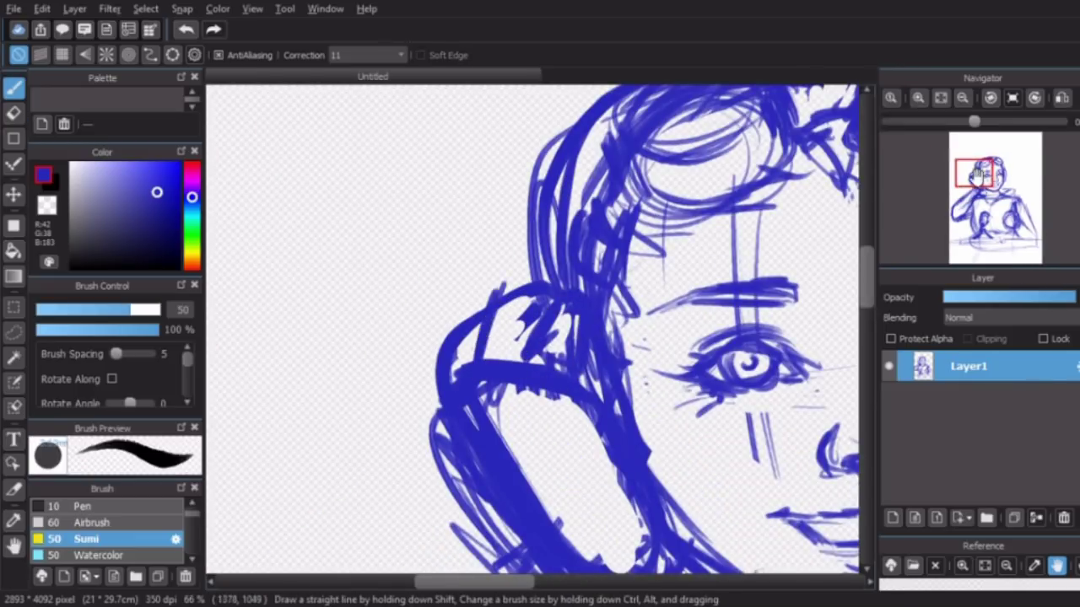
Erase the raised hand beside the ear down to the wrist.
key(ctrl+minus)
key(ctrl+minus)
key(e)
mouse_move(417, 240)
mouse_down()
mouse_move(455, 253)
mouse_move(430, 296)
mouse_move(434, 232)
mouse_up()
key(b)
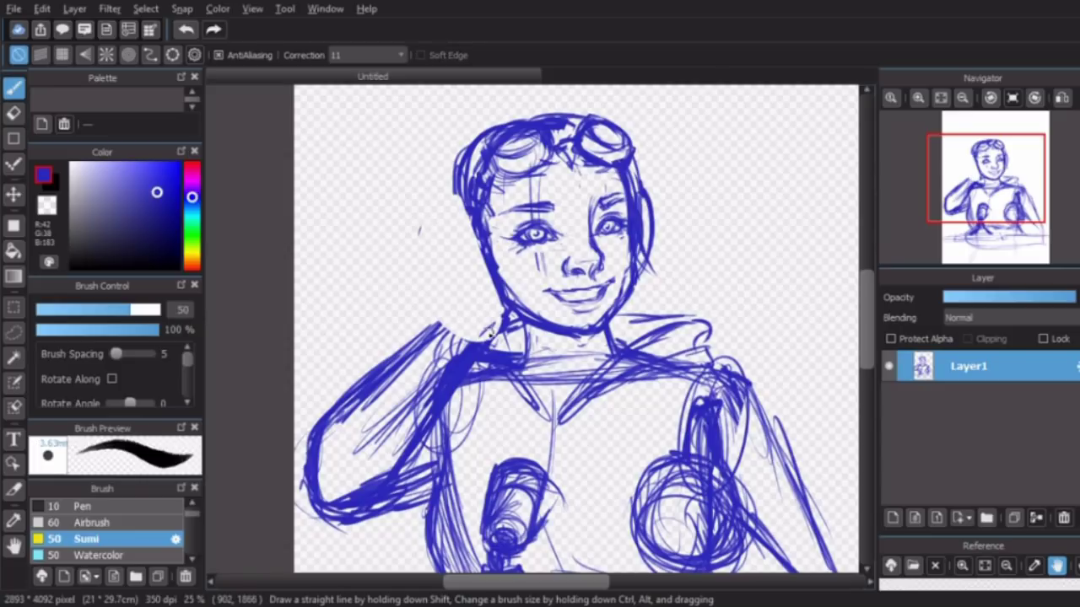
Erase stray lines at the wrist and redraw the raised hand's outline beside the ear, with a slimmer forearm.
key(e)
mouse_move(437, 303)
mouse_down()
mouse_move(363, 410)
mouse_move(397, 380)
mouse_move(472, 355)
mouse_up()
key(b)
mouse_move(459, 217)
mouse_down()
mouse_move(428, 249)
mouse_move(498, 336)
mouse_move(375, 459)
mouse_up()
drag(406, 367, 311, 497)
drag(324, 434, 302, 521)
drag(466, 383, 397, 486)
drag(476, 359, 401, 458)
scroll(493, 232, up, 2)
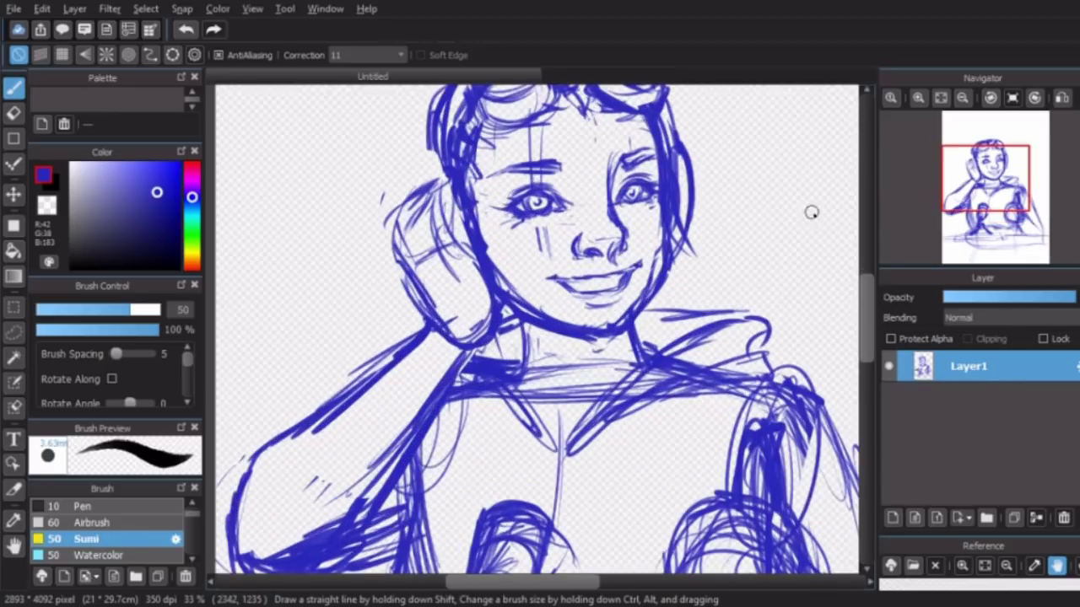
Draw the curled fingers inside the raised hand and clean up the lines around the palm and wrist.
mouse_move(380, 316)
mouse_down()
mouse_move(485, 320)
mouse_move(426, 272)
mouse_move(429, 205)
mouse_up()
drag(435, 252, 446, 199)
drag(396, 319, 472, 211)
drag(400, 296, 407, 218)
mouse_move(447, 181)
mouse_down()
mouse_move(392, 266)
mouse_move(397, 321)
mouse_move(363, 270)
mouse_up()
key(e)
mouse_move(443, 253)
mouse_down()
mouse_move(451, 232)
mouse_move(426, 295)
mouse_move(417, 221)
mouse_move(447, 309)
mouse_move(413, 355)
mouse_up()
key(b)
mouse_move(456, 244)
mouse_down()
mouse_move(448, 278)
mouse_move(485, 317)
mouse_up()
mouse_move(460, 217)
mouse_down()
mouse_move(475, 304)
mouse_move(363, 306)
mouse_move(414, 344)
mouse_move(472, 418)
mouse_up()
key(e)
mouse_move(506, 355)
mouse_down()
mouse_move(453, 293)
mouse_move(458, 374)
mouse_up()
key(b)
scroll(458, 374, down, 2)
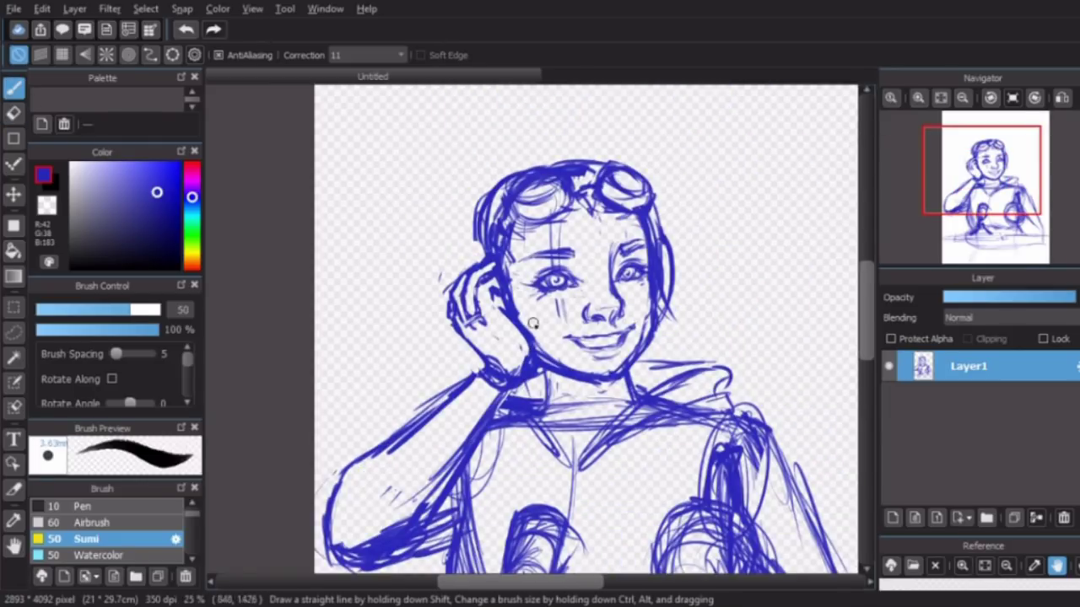
Clean up the raised forearm and reshape its edges into a looser, wrinkled sleeve.
key(e)
mouse_move(490, 399)
mouse_down()
mouse_move(439, 455)
mouse_move(447, 414)
mouse_move(438, 379)
mouse_up()
scroll(424, 321, down, 1)
key(b)
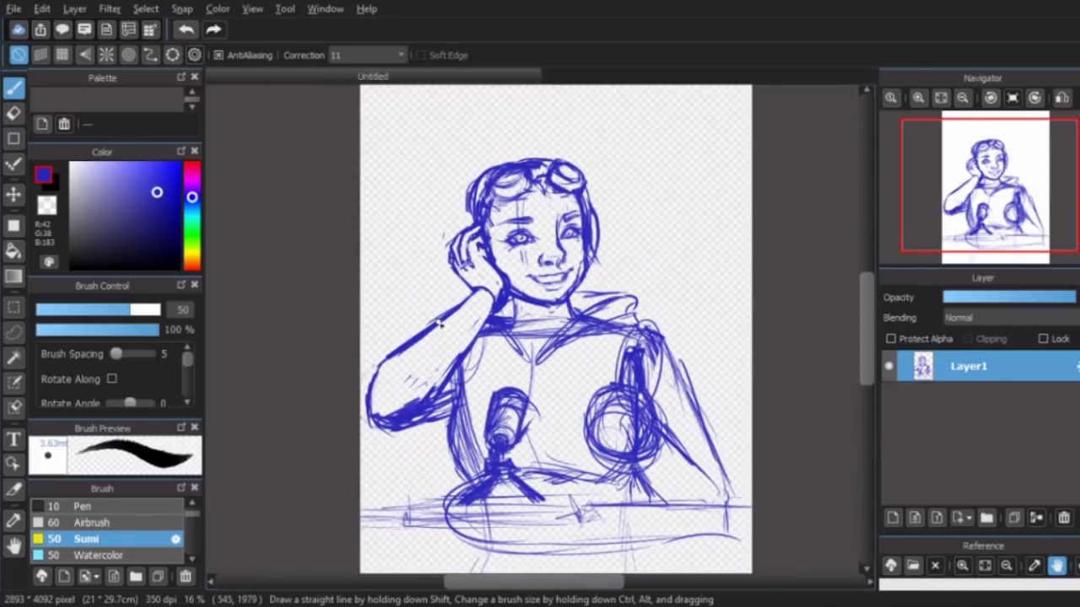
key(e)
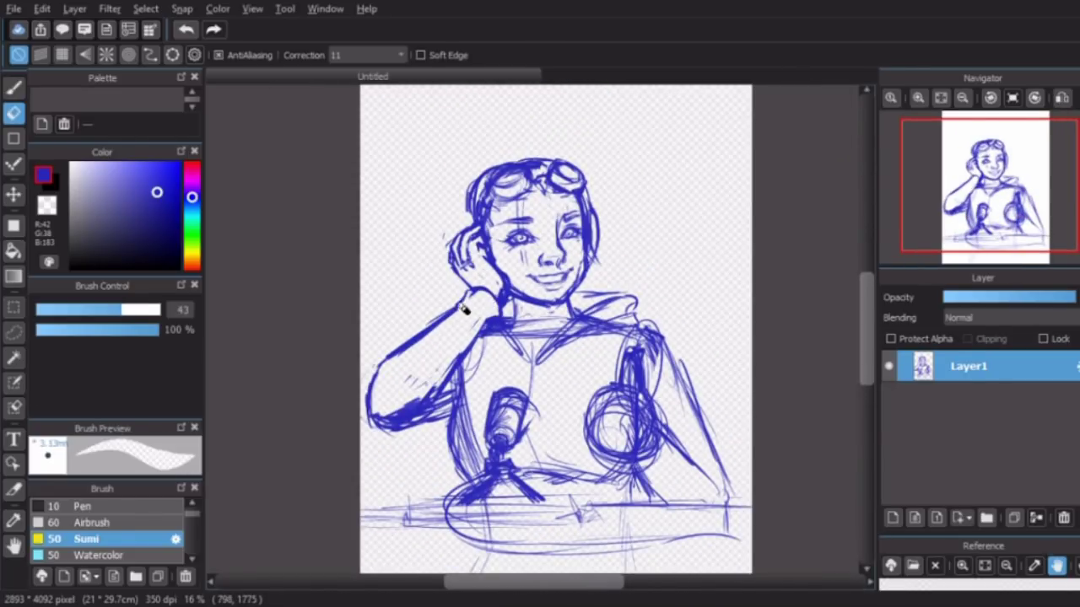
key(b)
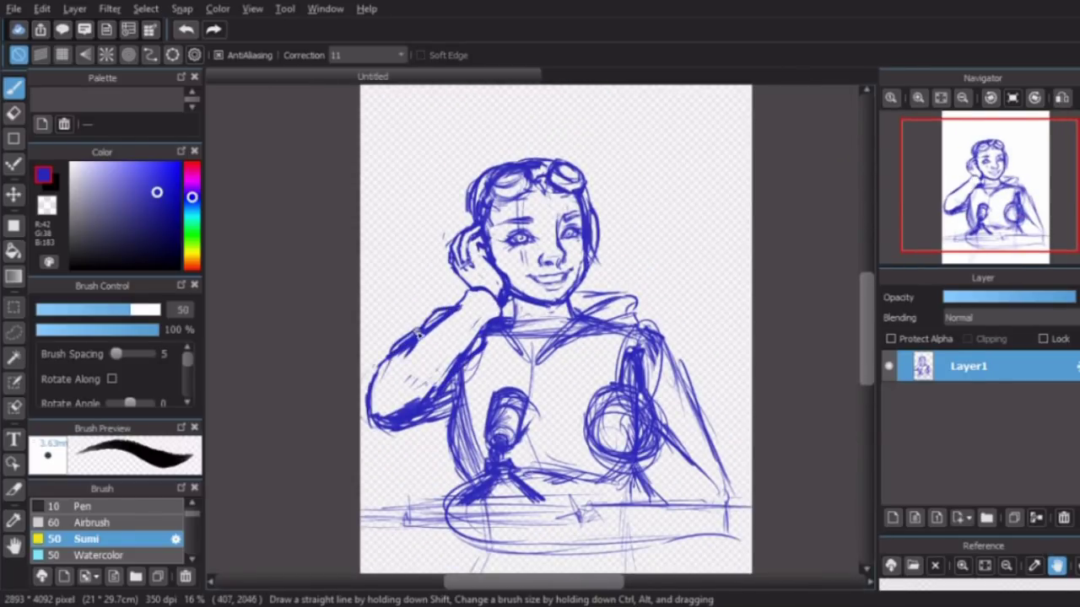
key(e)
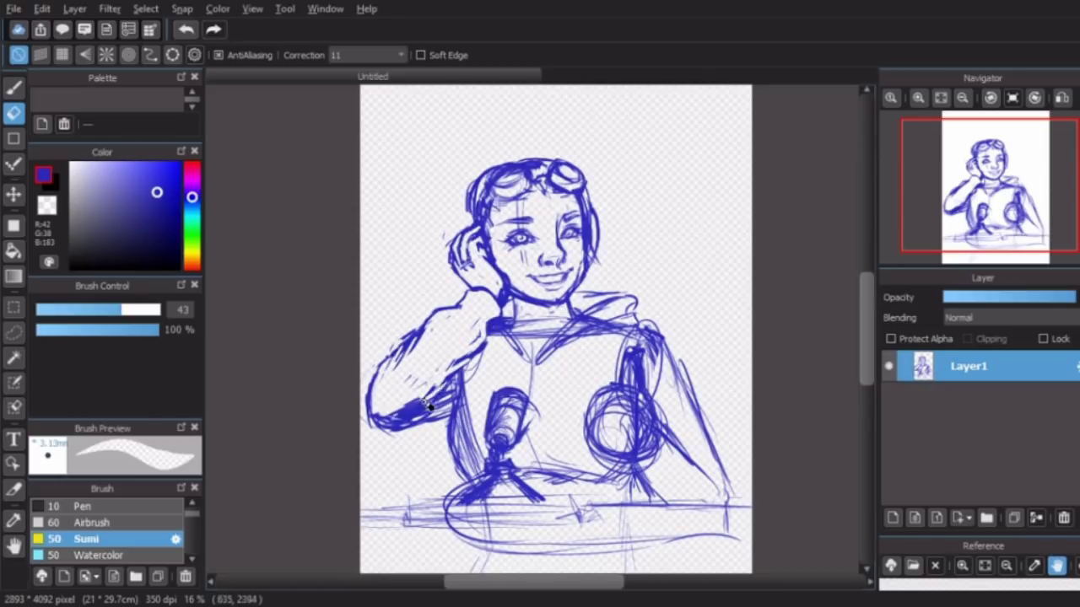
key(b)
Strengthen the lowered arm's sleeve folds and the raised sleeve's elbow and cuff.
mouse_move(655, 331)
mouse_down()
mouse_move(685, 420)
mouse_move(732, 489)
mouse_up()
drag(633, 499, 639, 504)
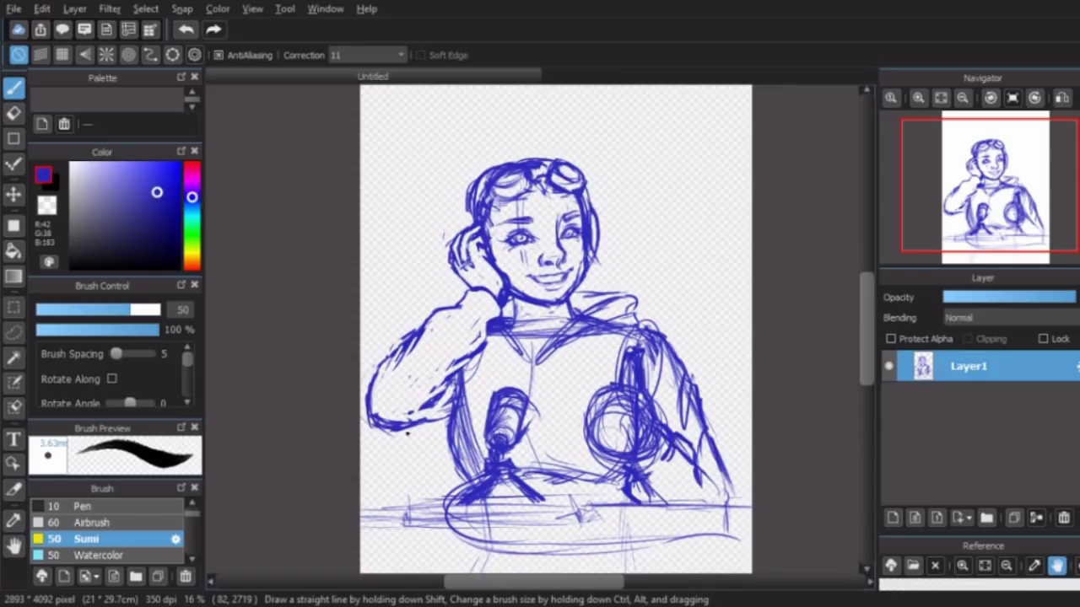
drag(408, 339, 396, 438)
drag(483, 308, 486, 314)
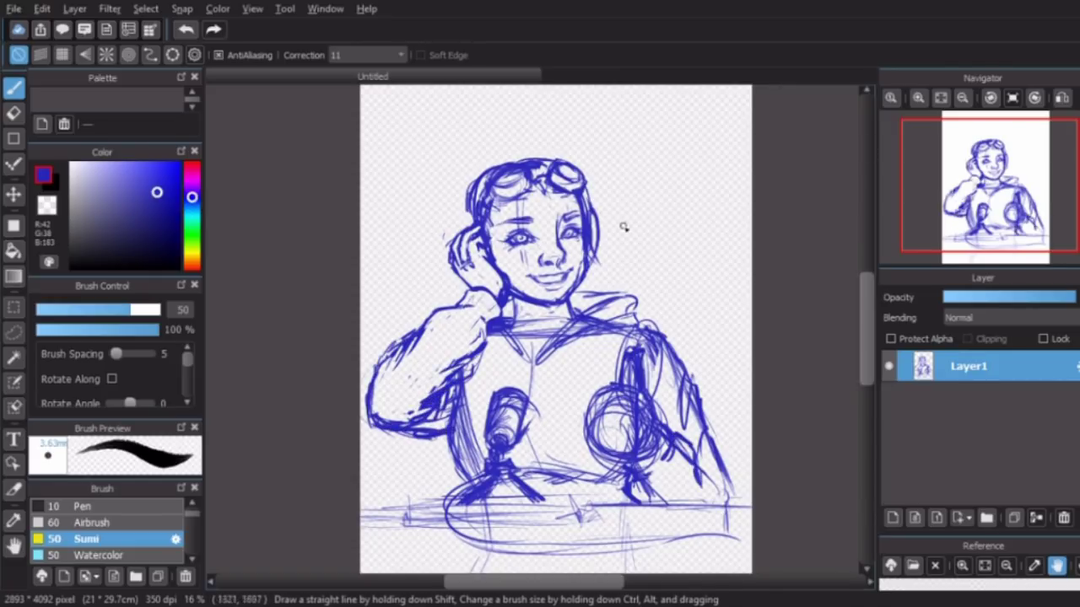
Erase the scribbled oval in front of the chest and redraw it as a fist with four folded fingers.
scroll(970, 199, up, 3)
mouse_move(978, 187)
mouse_down()
mouse_move(987, 215)
mouse_move(1008, 211)
mouse_up()
scroll(589, 239, up, 2)
key(e)
mouse_move(506, 303)
mouse_down()
mouse_move(582, 338)
mouse_move(523, 477)
mouse_up()
key(b)
mouse_move(556, 439)
mouse_down()
mouse_move(479, 430)
mouse_move(506, 489)
mouse_up()
mouse_move(456, 384)
mouse_down()
mouse_move(528, 287)
mouse_move(591, 430)
mouse_up()
drag(515, 489, 591, 460)
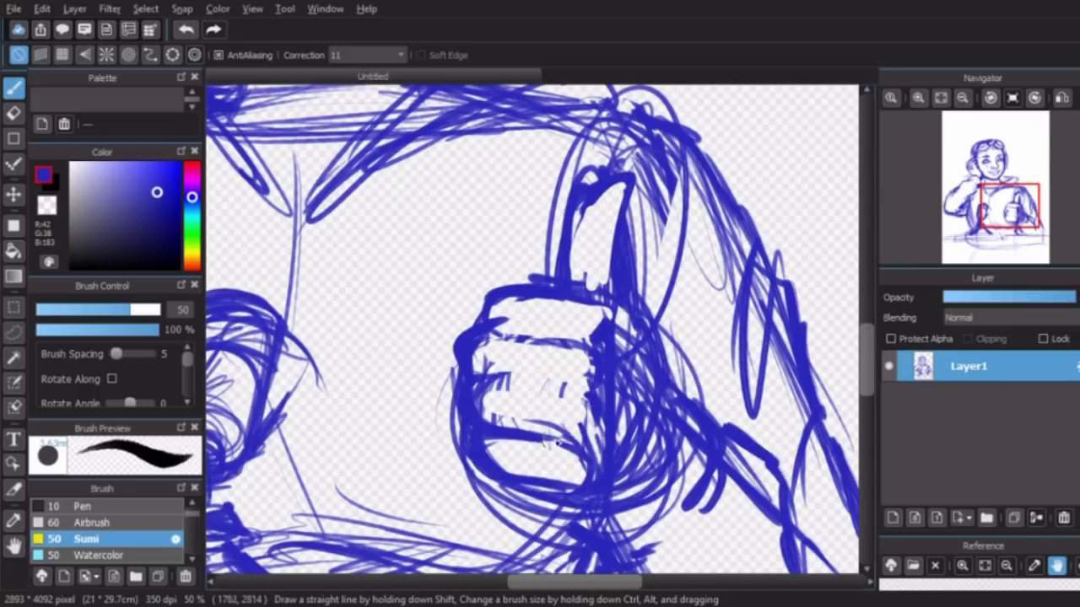
drag(477, 405, 582, 392)
mouse_move(498, 329)
mouse_down()
mouse_move(641, 371)
mouse_move(637, 464)
mouse_up()
Clean up and outline the raised thumb, and strengthen the edge of the palm and the wrist.
key(e)
mouse_move(616, 321)
mouse_down()
mouse_move(610, 448)
mouse_move(622, 223)
mouse_up()
key(b)
mouse_move(582, 278)
mouse_down()
mouse_move(573, 202)
mouse_move(642, 245)
mouse_up()
drag(519, 485, 574, 556)
drag(662, 367, 670, 385)
drag(679, 422, 633, 481)
key(ctrl+minus)
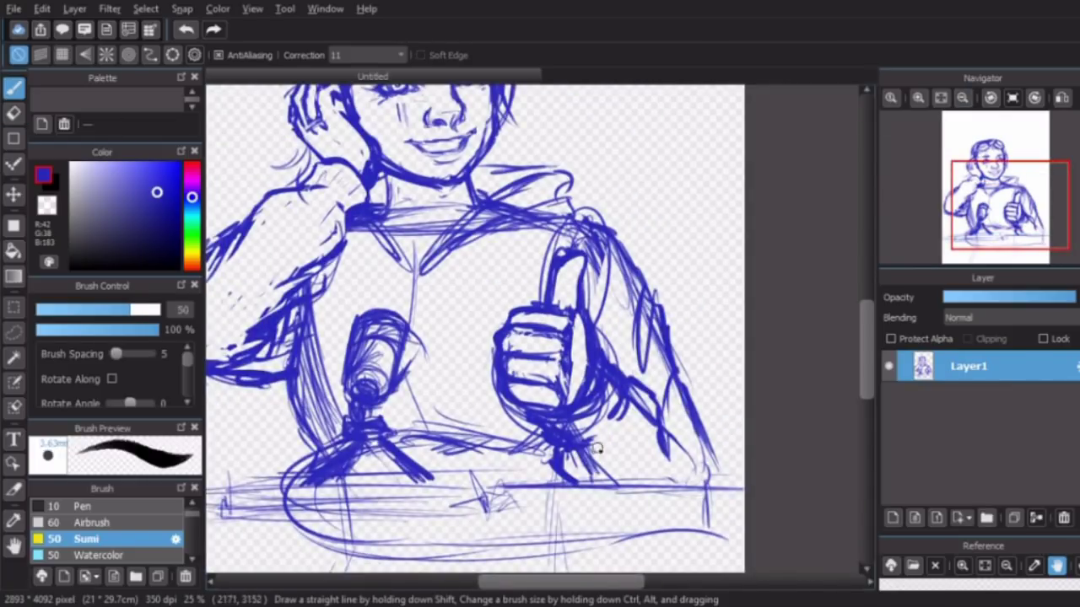
Sketch a round tip on the nose.
scroll(465, 396, up, 3)
drag(465, 396, 544, 387)
drag(483, 297, 506, 279)
scroll(506, 278, down, 5)
scroll(506, 279, up, 6)
Erase stray lines at the neck and draw the hoodie's collar opening with hanging drawstrings.
key(e)
scroll(514, 220, down, 6)
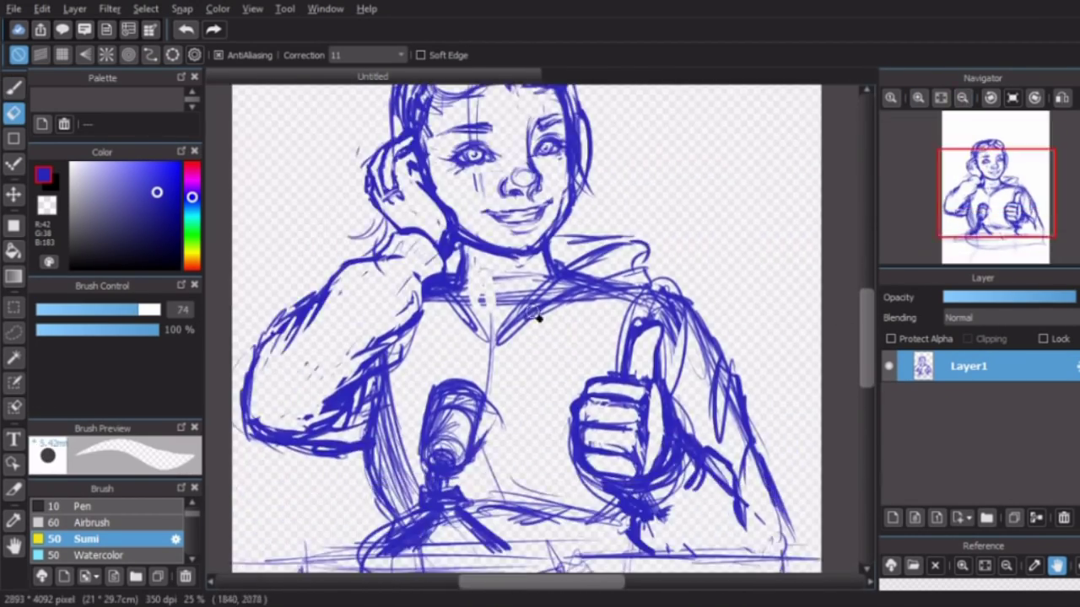
key(b)
drag(506, 346, 517, 445)
mouse_move(466, 334)
mouse_down()
mouse_move(468, 346)
mouse_move(508, 141)
mouse_up()
With the grid snap on, draw straight table edges and a flat rectangular base beneath the microphone.
click(63, 55)
mouse_move(843, 338)
mouse_down()
mouse_move(261, 337)
mouse_move(835, 341)
mouse_up()
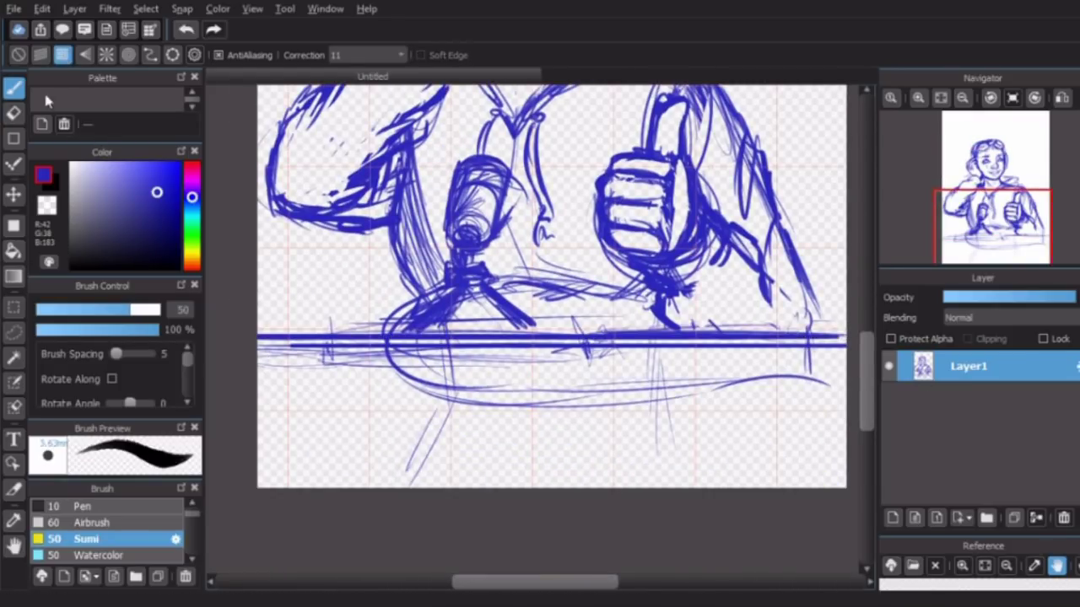
drag(346, 317, 610, 316)
drag(323, 365, 422, 365)
scroll(323, 270, down, 5)
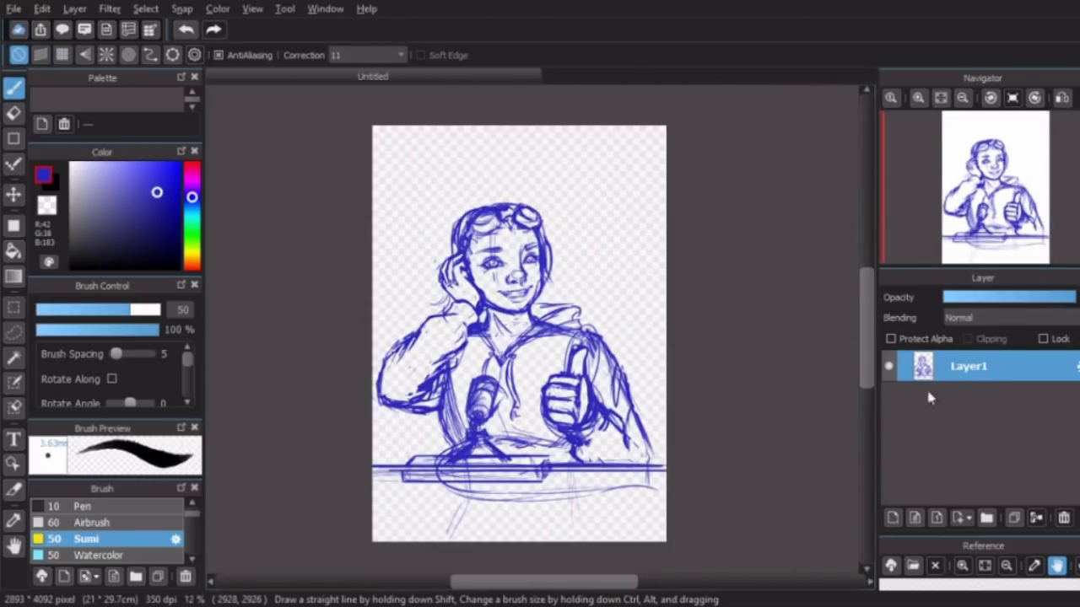
Fade the sketch on Layer1 and prepare Layer2 below it for inking with a black Pen at size 22.
drag(1067, 298, 997, 306)
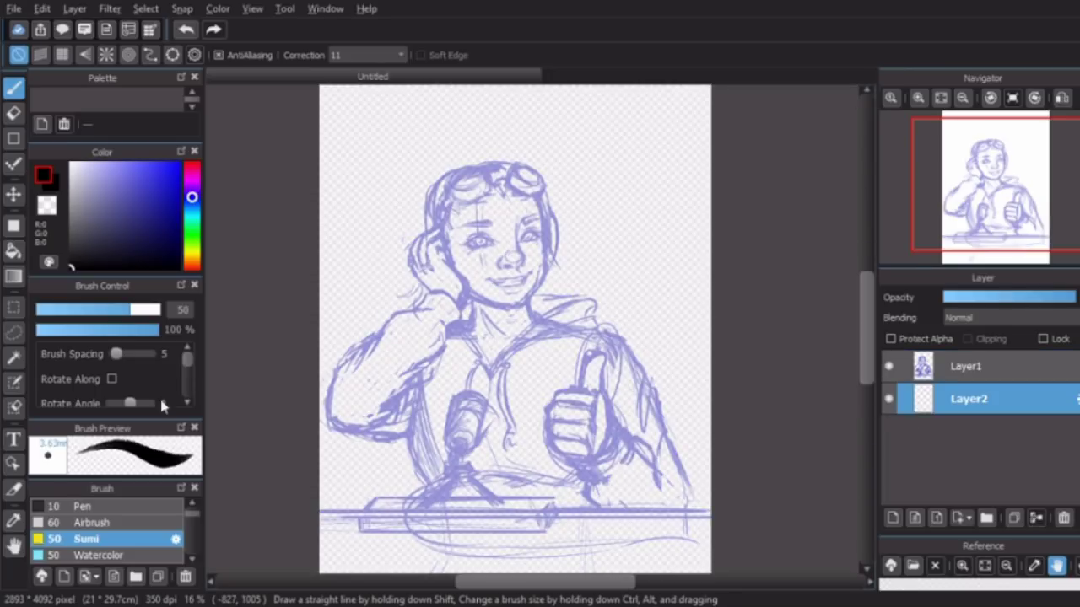
click(917, 98)
click(918, 98)
click(917, 98)
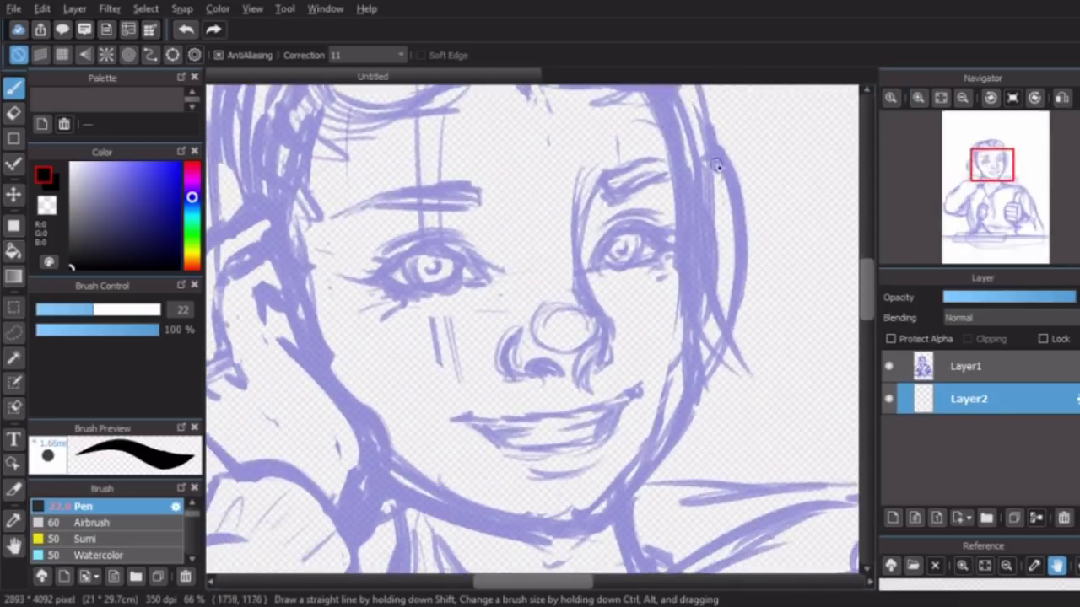
Ink the side of the face and the jawline down to the chin, redoing the stroke along the jaw.
drag(421, 445, 549, 489)
key(ctrl+z)
key(ctrl+z)
drag(415, 440, 542, 485)
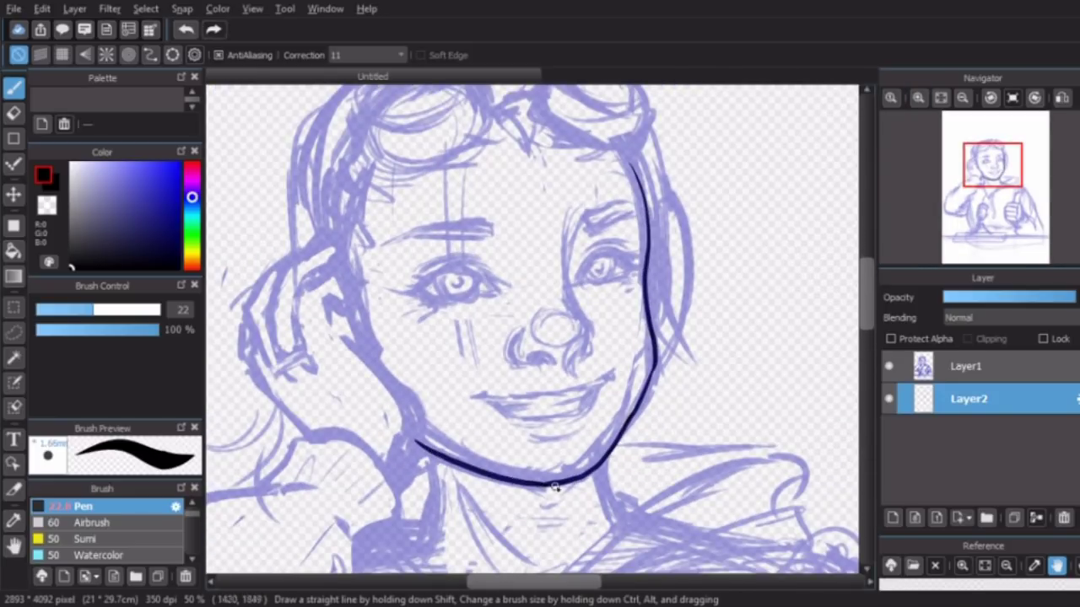
Ink the nose with its bridge and nostrils, and the thick upper lid of the far eye.
key(ctrl+plus)
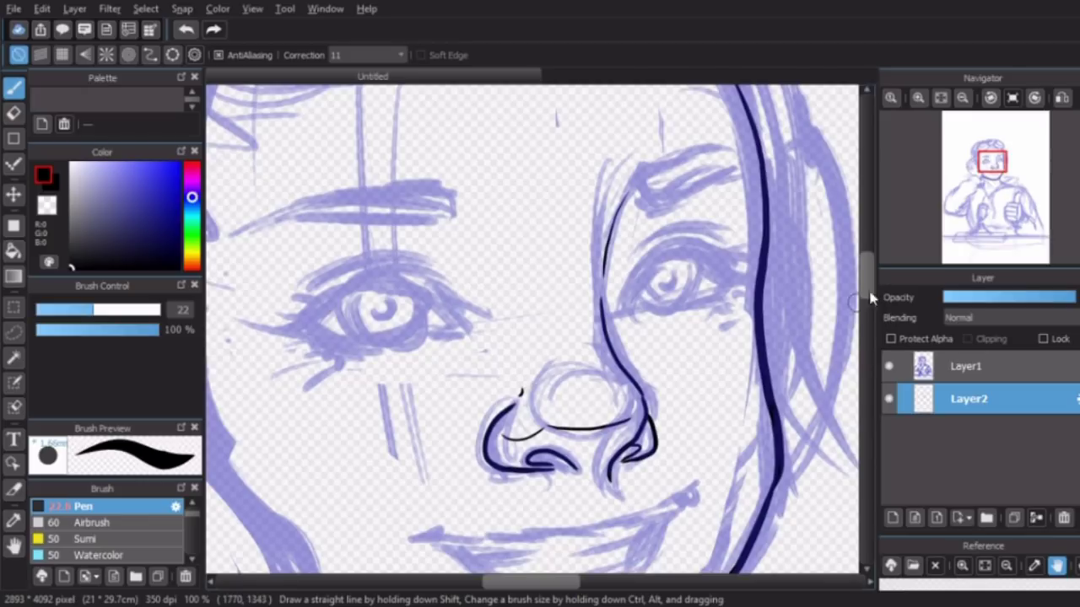
scroll(622, 335, up, 1)
key(ctrl+z)
drag(626, 338, 728, 295)
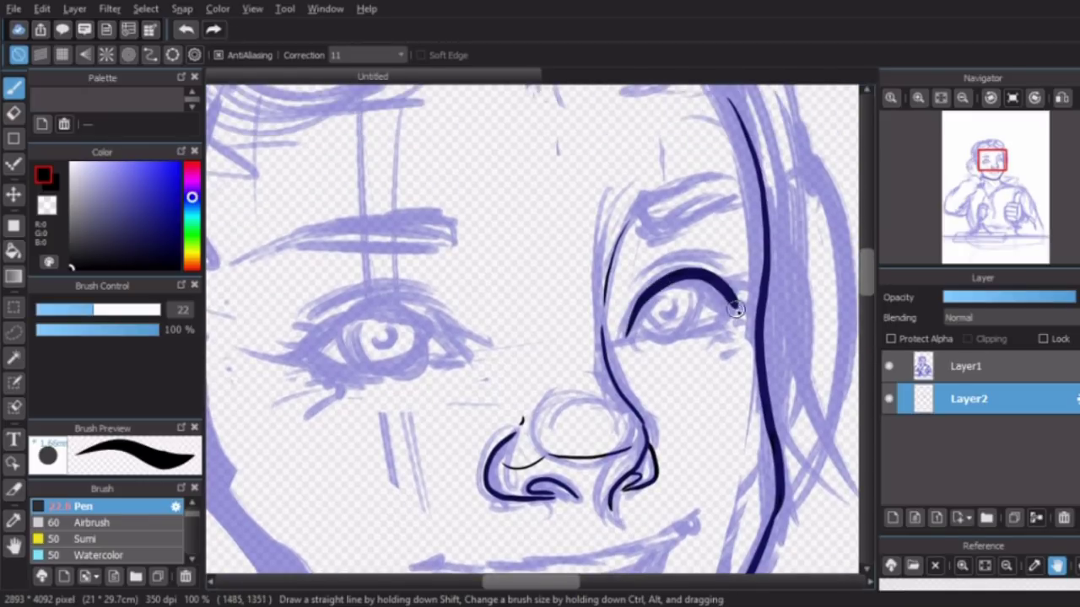
Flip the canvas horizontally and ink the near eye's thick upper lid and both eyes' lower lid lines.
key(ctrl+minus)
key(ctrl+minus)
key(ctrl+minus)
key(h)
key(ctrl+plus)
key(ctrl+plus)
key(ctrl+plus)
drag(554, 302, 716, 317)
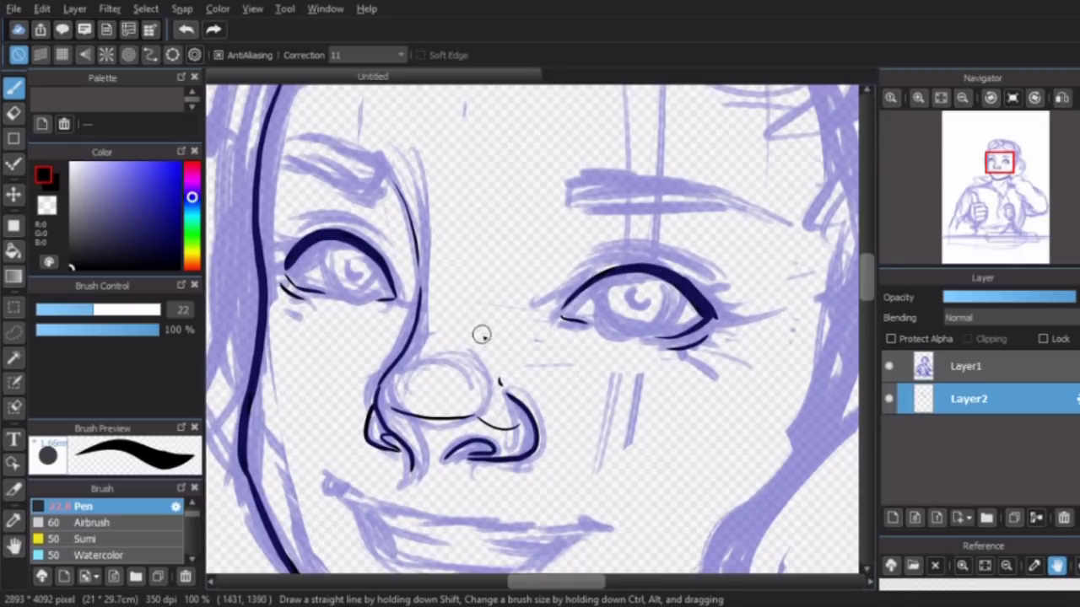
Flip the canvas back and ink the far eye's lid crease and its upper and lower lashes.
key(ctrl+minus)
key(ctrl+minus)
key(ctrl+minus)
key(ctrl+plus)
key(ctrl+plus)
key(ctrl+plus)
key(ctrl+plus)
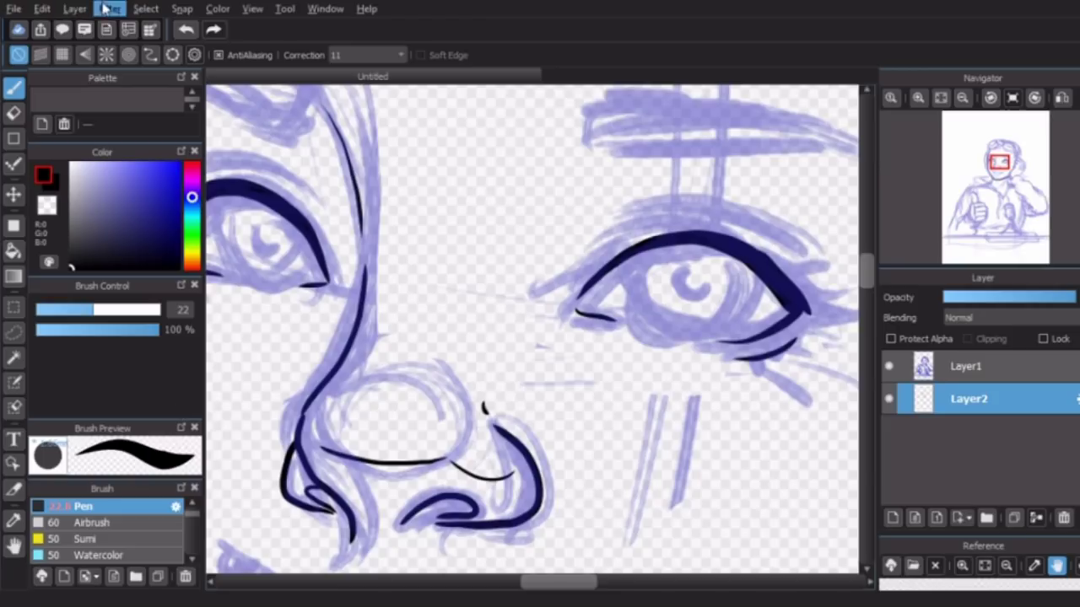
key(h)
scroll(651, 244, right, 3)
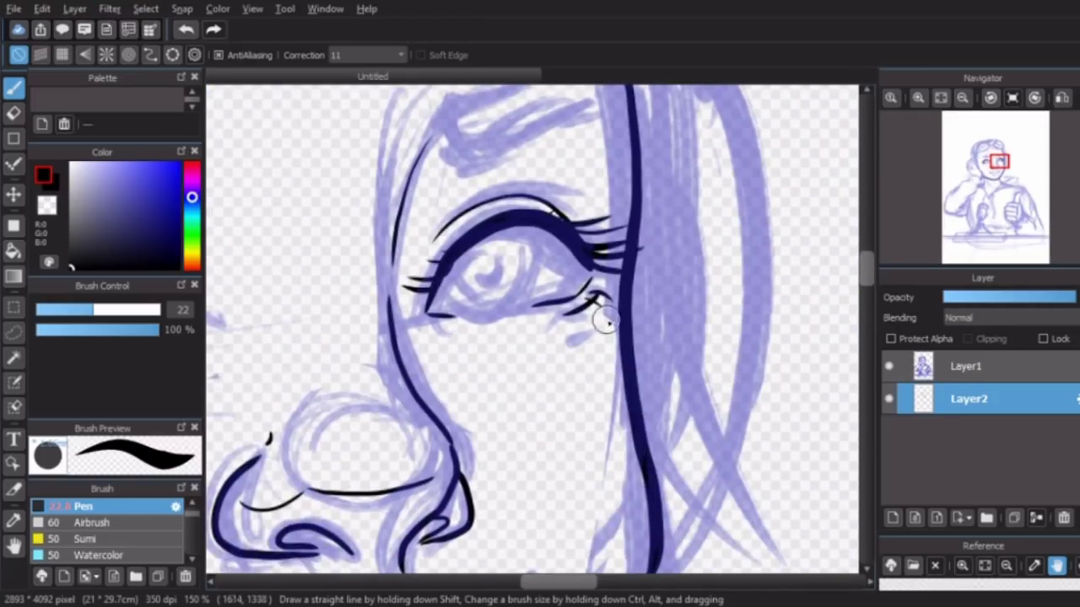
drag(582, 297, 570, 313)
Ink the round iris outlines in both eyes.
key(ctrl+plus)
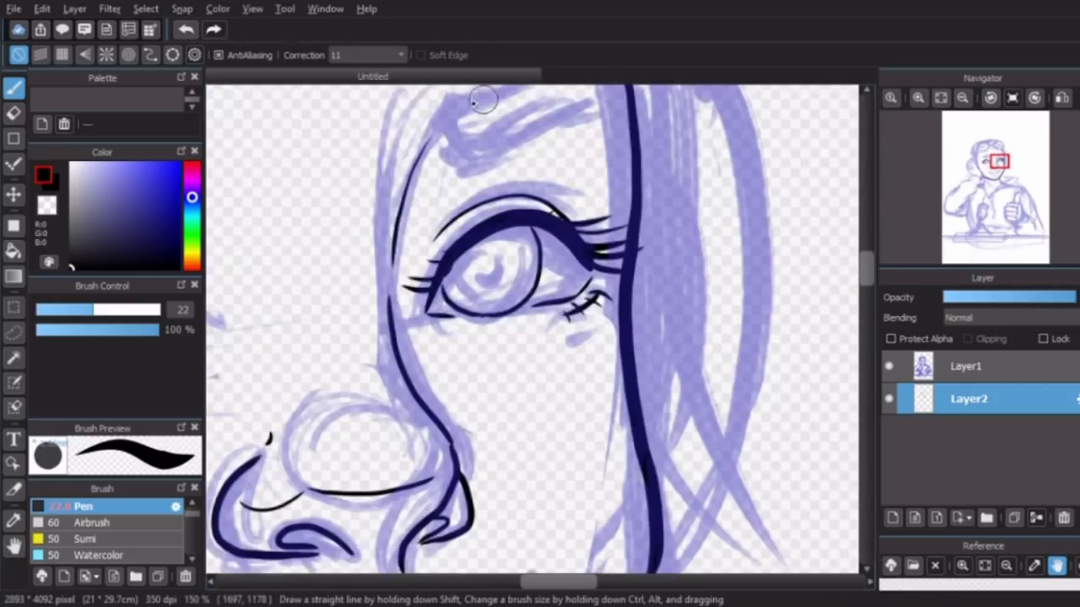
click(187, 32)
key(ctrl+plus)
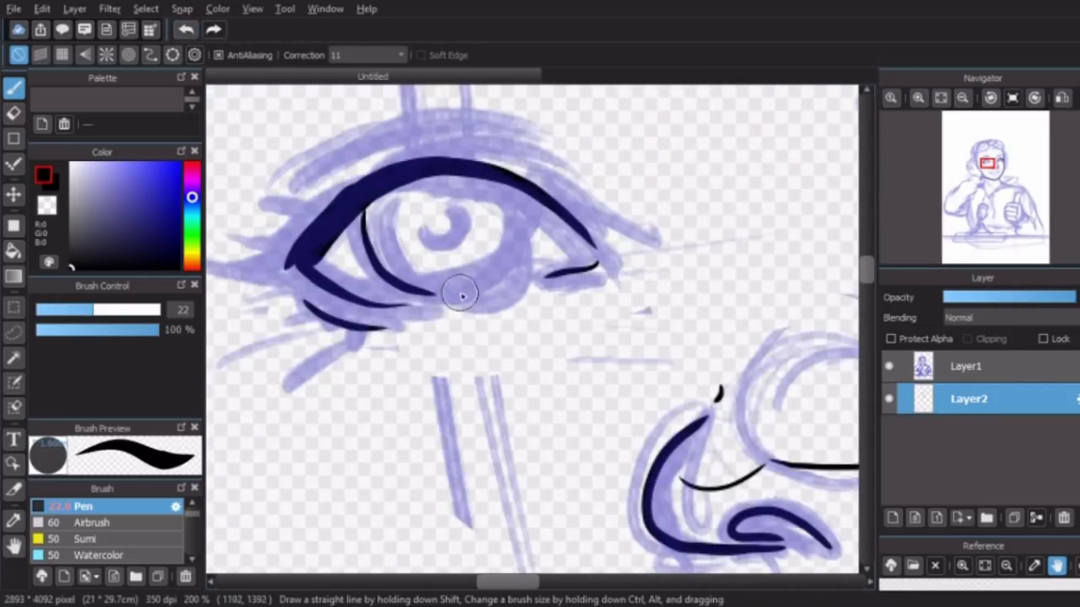
drag(447, 300, 506, 270)
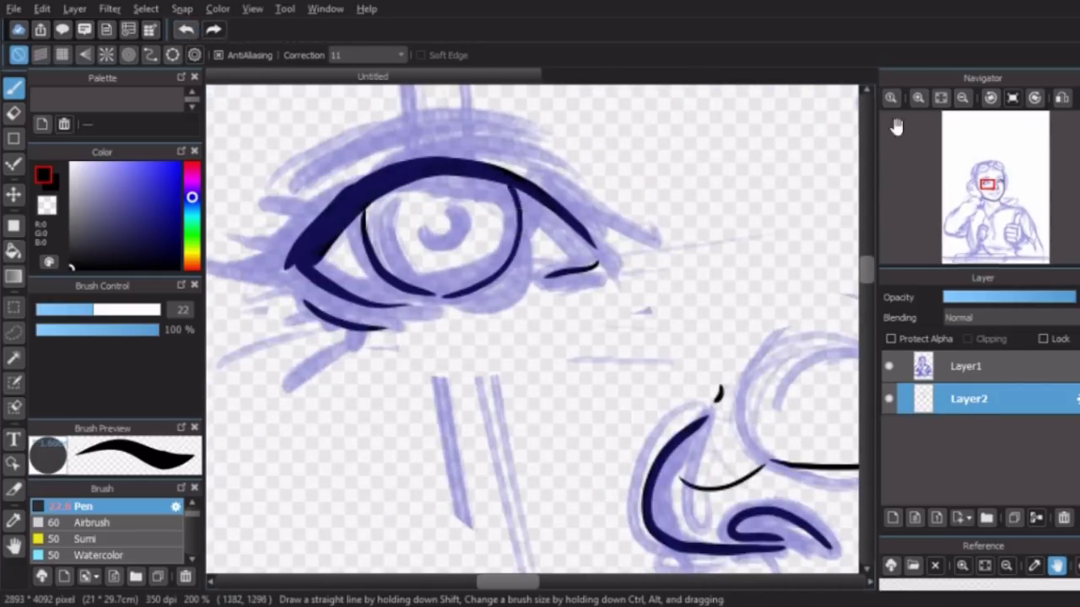
Hide and reshow the sketch layer to check the inked eyes on their own.
key(ctrl+minus)
key(ctrl+minus)
key(ctrl+minus)
click(889, 365)
click(889, 365)
key(ctrl+plus)
key(ctrl+plus)
key(ctrl+plus)
key(ctrl+plus)
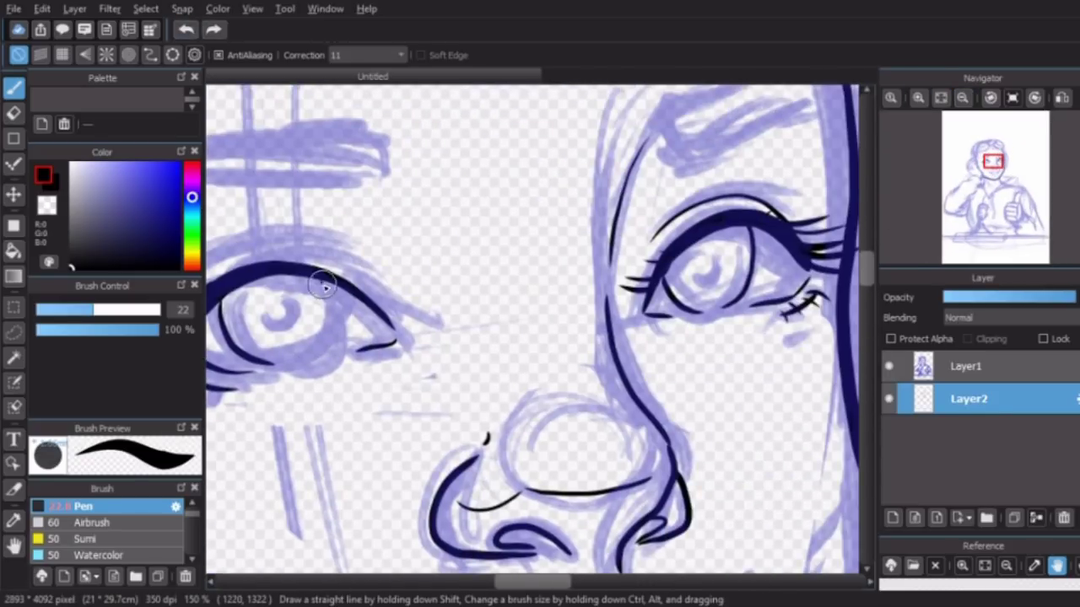
Complete the near eye's iris and ink a curved pupil in each eye.
drag(719, 253, 698, 285)
key(ctrl+z)
key(ctrl+z)
drag(958, 177, 956, 178)
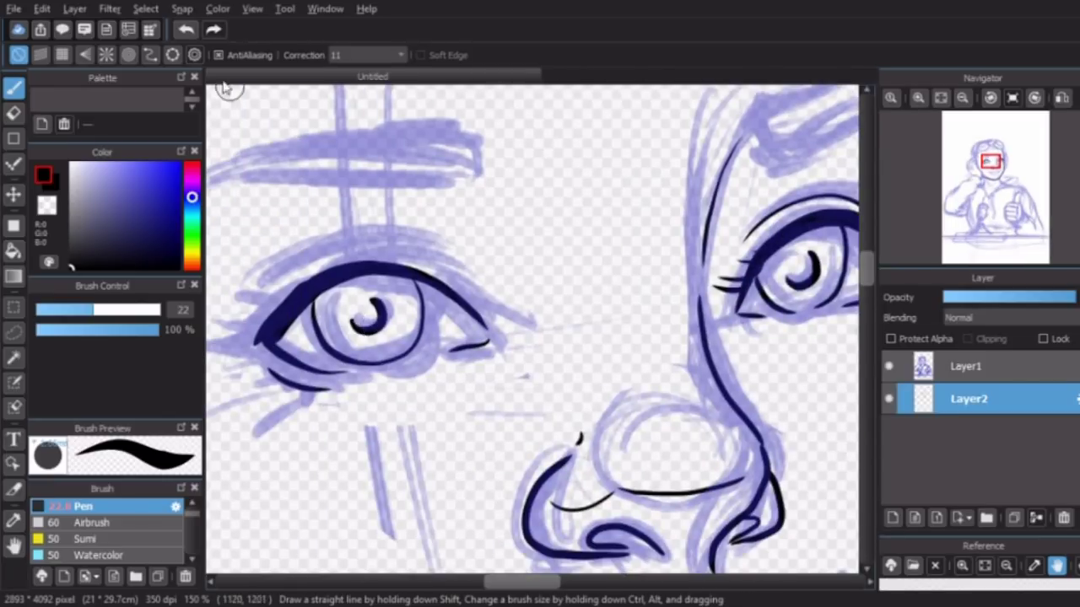
Check the ink without the sketch and ink the long outer lash at the near eye's corner, retrying the stroke.
click(889, 365)
click(889, 365)
key(ctrl+minus)
key(ctrl+plus)
key(ctrl+plus)
drag(342, 462, 211, 485)
key(ctrl+z)
key(ctrl+z)
scroll(332, 458, left, 3)
mouse_move(332, 464)
mouse_down()
mouse_move(459, 451)
mouse_move(469, 438)
mouse_up()
key(ctrl+z)
Ink the near eye's upper lashes, lid crease and short lower lashes.
drag(389, 442, 468, 437)
drag(419, 426, 481, 421)
mouse_move(432, 410)
mouse_down()
mouse_move(713, 377)
mouse_move(585, 333)
mouse_move(713, 376)
mouse_up()
key(ctrl+z)
key(ctrl+z)
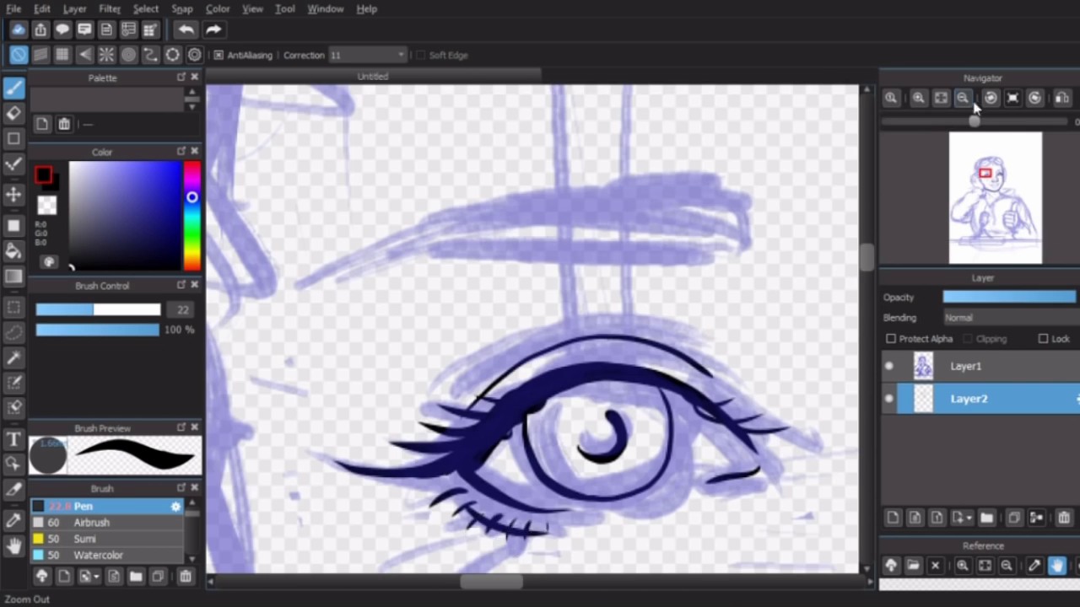
Ink the outlines of both eyebrows, with small hair strokes at their inner ends.
click(962, 97)
scroll(439, 295, up, 3)
mouse_move(433, 258)
mouse_down()
mouse_move(458, 321)
mouse_move(612, 257)
mouse_move(486, 243)
mouse_move(629, 253)
mouse_up()
scroll(582, 270, down, 3)
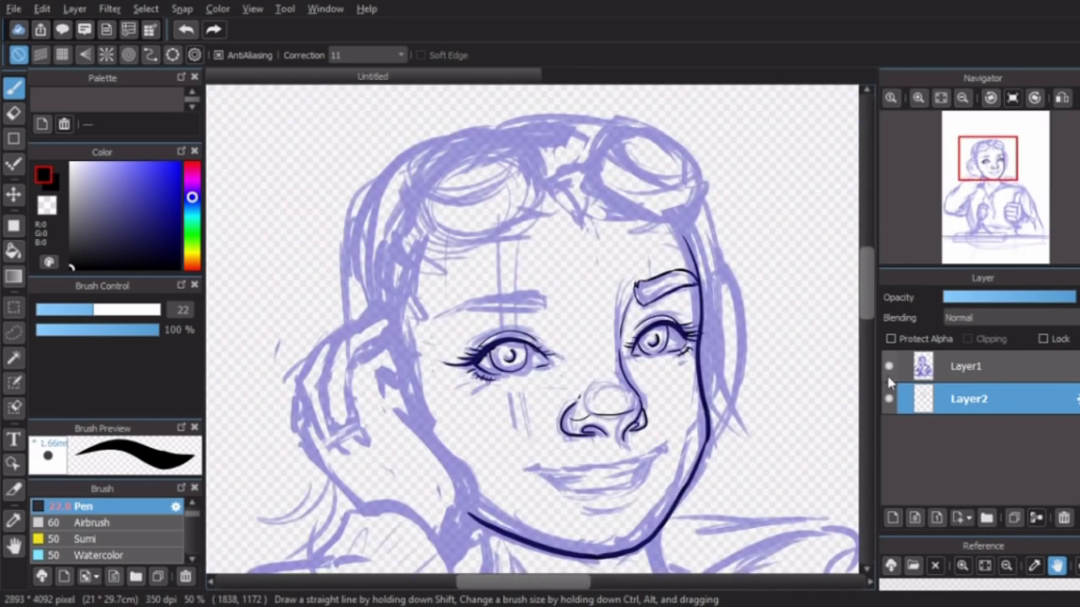
scroll(559, 295, up, 1)
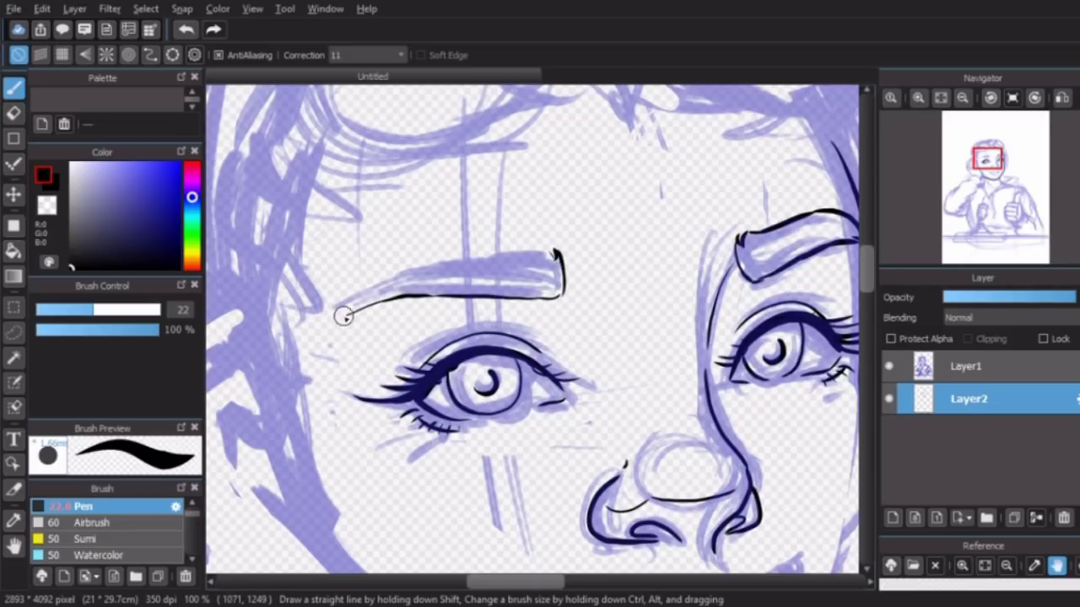
scroll(387, 277, down, 3)
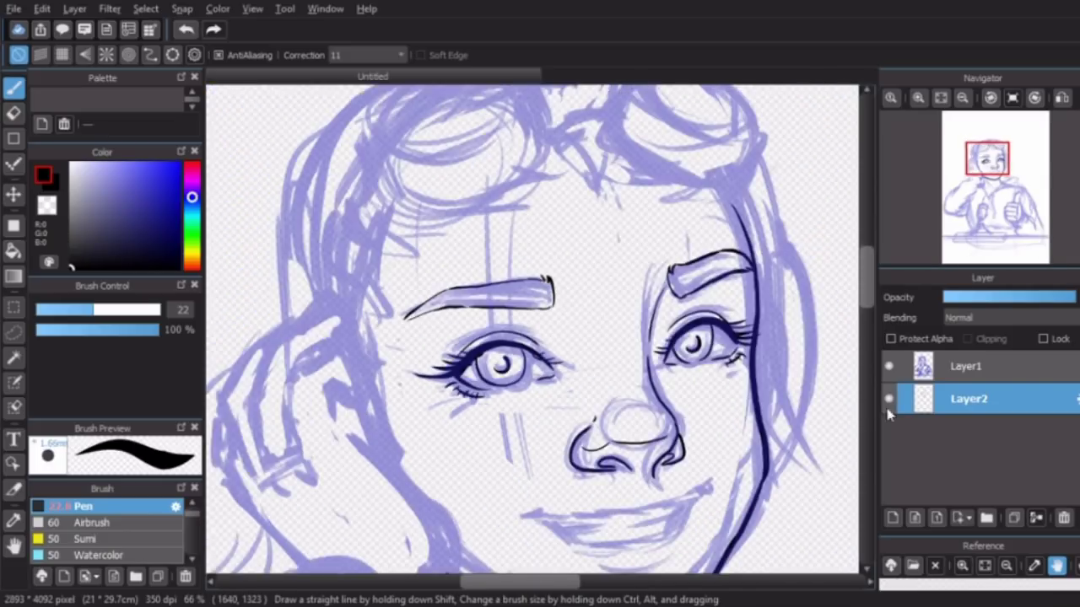
Hide the sketch layer and clean up the lower edge of the far eyebrow with the eraser.
click(888, 366)
scroll(506, 295, up, 3)
key(e)
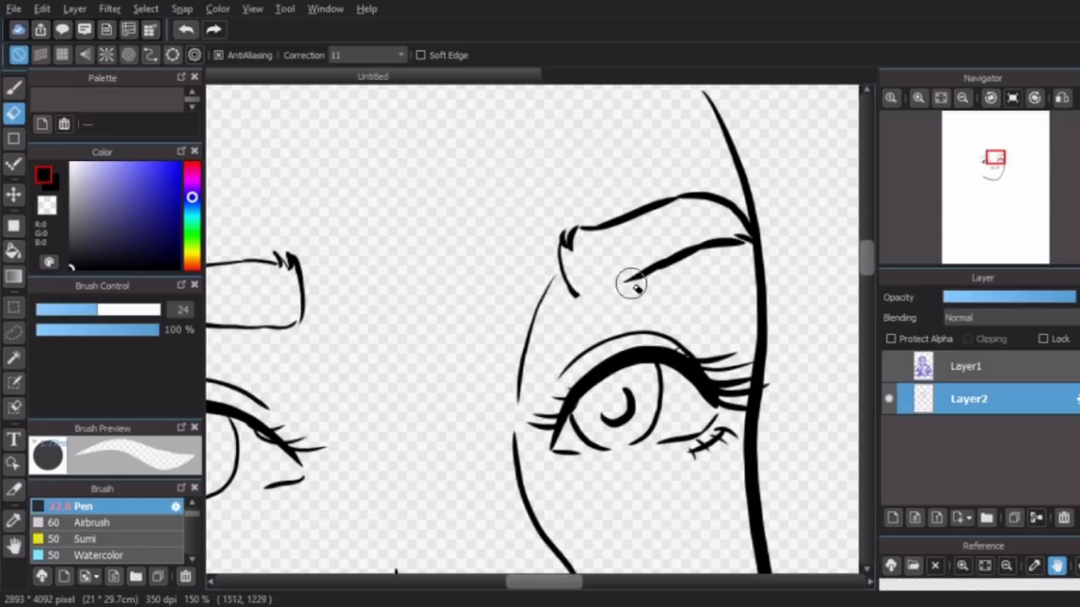
drag(631, 285, 662, 265)
key(b)
Show the sketch layer again and ink the line between the lips out toward the far mouth corner, retrying the stroke.
scroll(652, 267, down, 3)
click(888, 366)
scroll(540, 253, up, 3)
mouse_move(305, 351)
mouse_down()
mouse_move(613, 333)
mouse_move(744, 261)
mouse_up()
key(ctrl+z)
drag(609, 331, 696, 309)
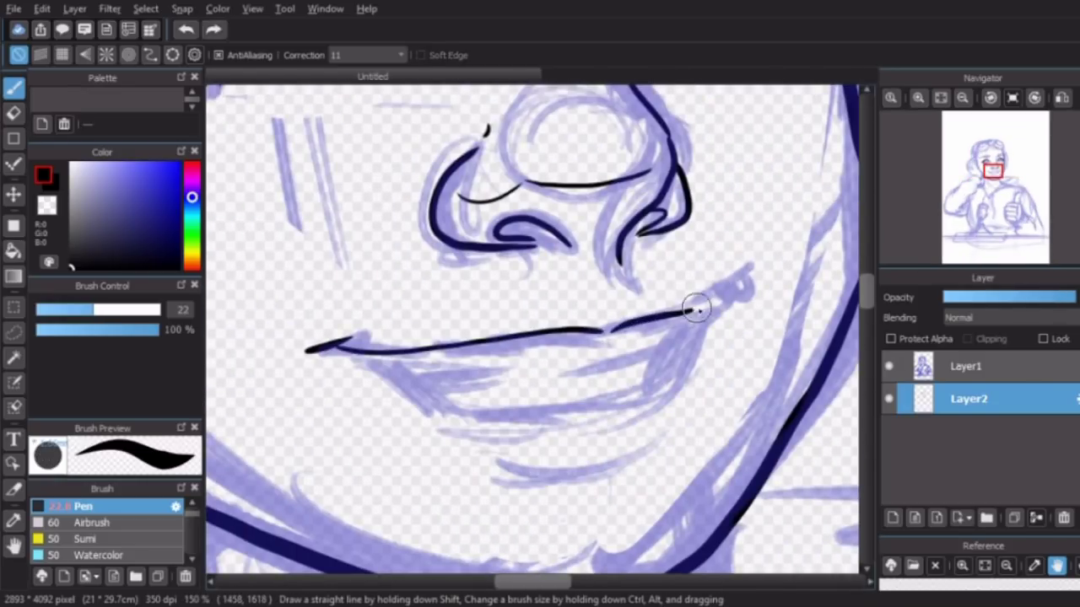
Ink the lower contour of the open smile, the far mouth corner and the curve under the lower lip, retrying strokes.
drag(384, 369, 455, 416)
drag(456, 416, 658, 396)
key(ctrl+z)
drag(427, 428, 687, 374)
key(ctrl+z)
drag(554, 414, 674, 368)
key(ctrl+z)
drag(464, 418, 697, 368)
key(ctrl+z)
key(ctrl+z)
mouse_move(365, 352)
mouse_down()
mouse_move(458, 410)
mouse_move(509, 424)
mouse_move(713, 304)
mouse_up()
key(ctrl+z)
drag(677, 422, 465, 457)
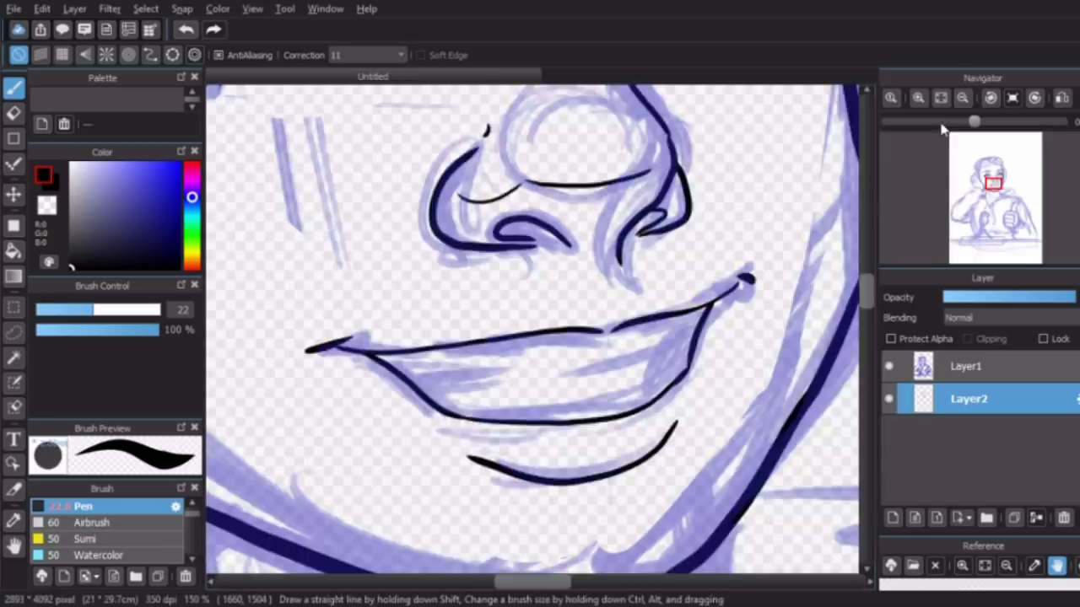
Ink the short inner lines from both sides of the open mouth and the thin upper lip contour.
scroll(506, 337, down, 5)
scroll(506, 338, up, 6)
drag(355, 398, 482, 394)
drag(574, 378, 746, 325)
key(ctrl+z)
key(ctrl+y)
key(ctrl+z)
key(ctrl+y)
mouse_move(312, 352)
mouse_down()
mouse_move(472, 313)
mouse_move(648, 290)
mouse_up()
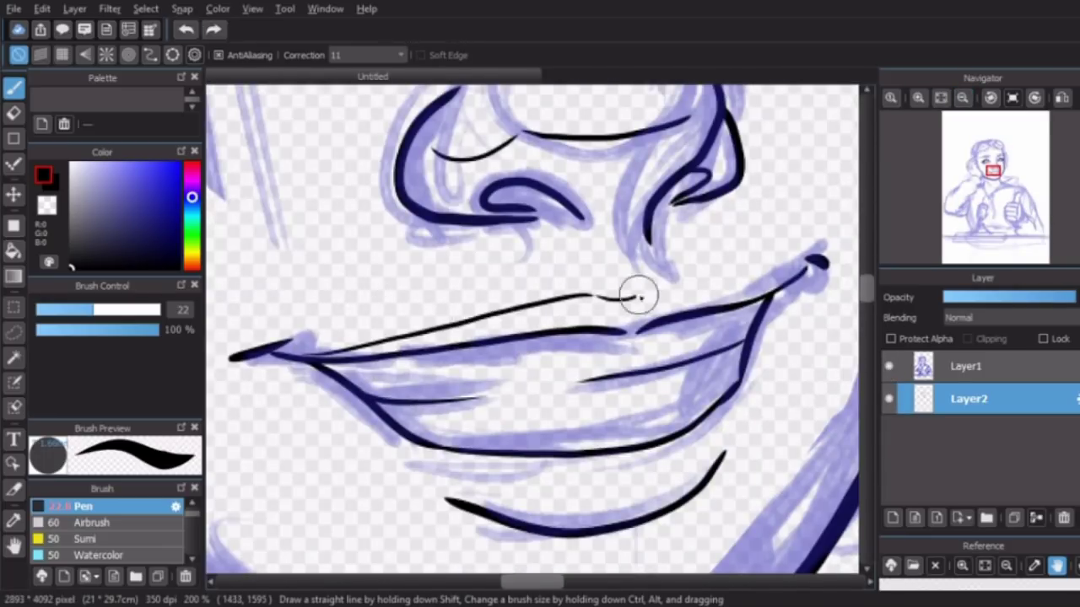
Check the ink without the sketch, and ink the near jaw line, the ear and the first finger lines beside it.
scroll(964, 126, down, 5)
click(889, 366)
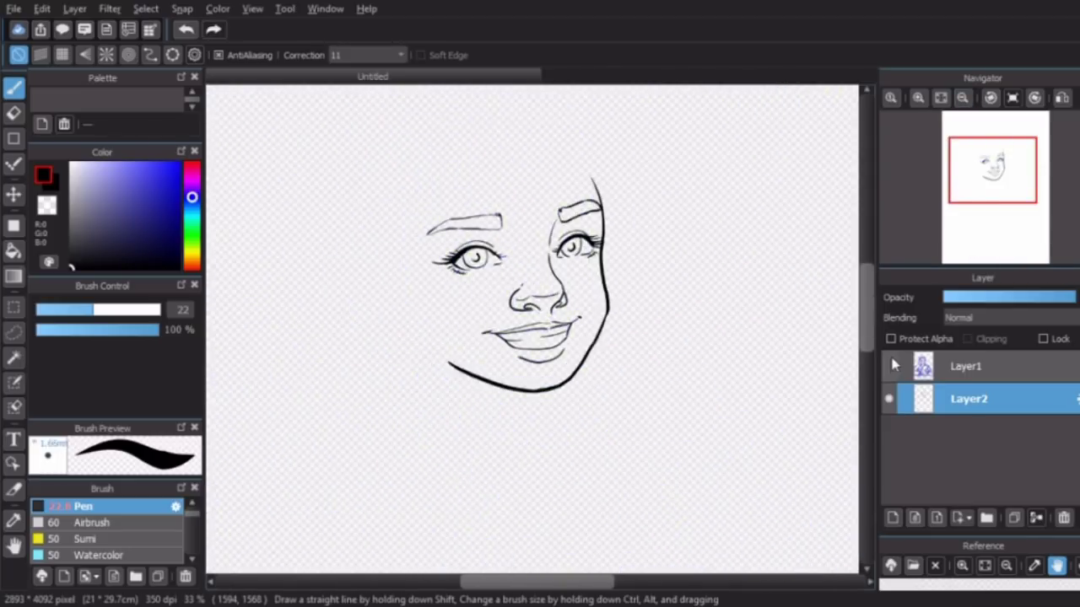
click(889, 365)
scroll(506, 253, up, 4)
scroll(574, 308, down, 3)
scroll(417, 354, up, 2)
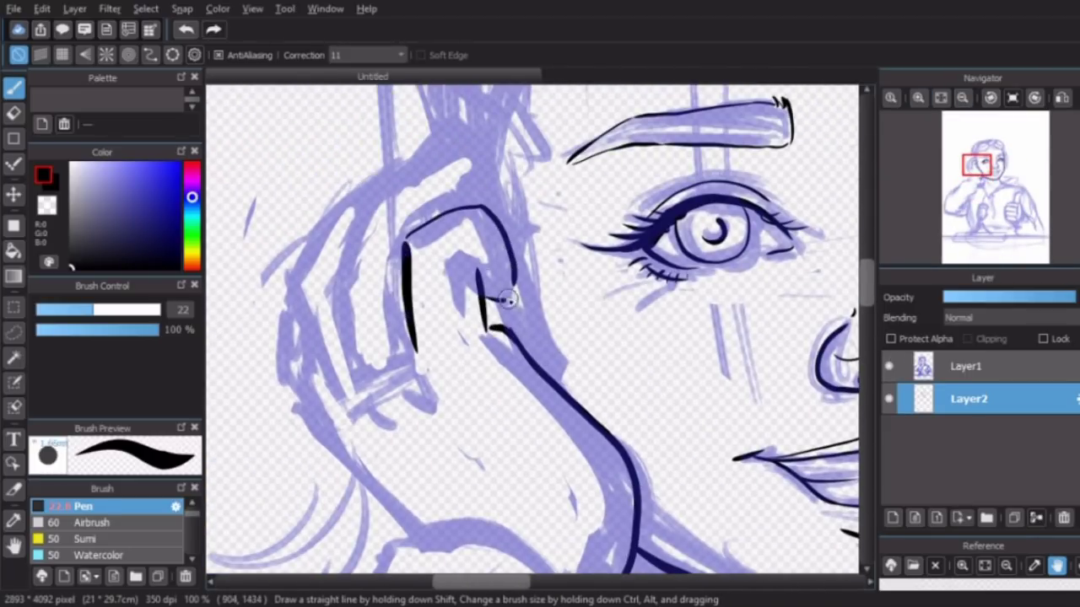
Check the ink with the sketch hidden, show the sketch again, and ink the remaining fingers and the hand's outer edge.
scroll(442, 316, down, 2)
click(889, 366)
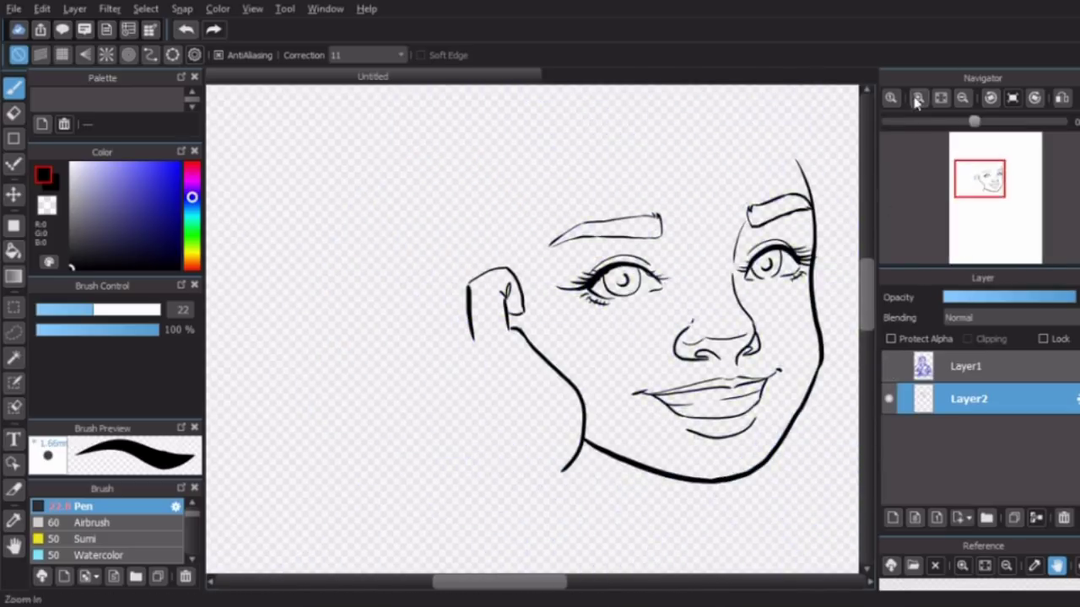
click(889, 365)
scroll(413, 326, up, 1)
key(ctrl+z)
drag(418, 352, 412, 281)
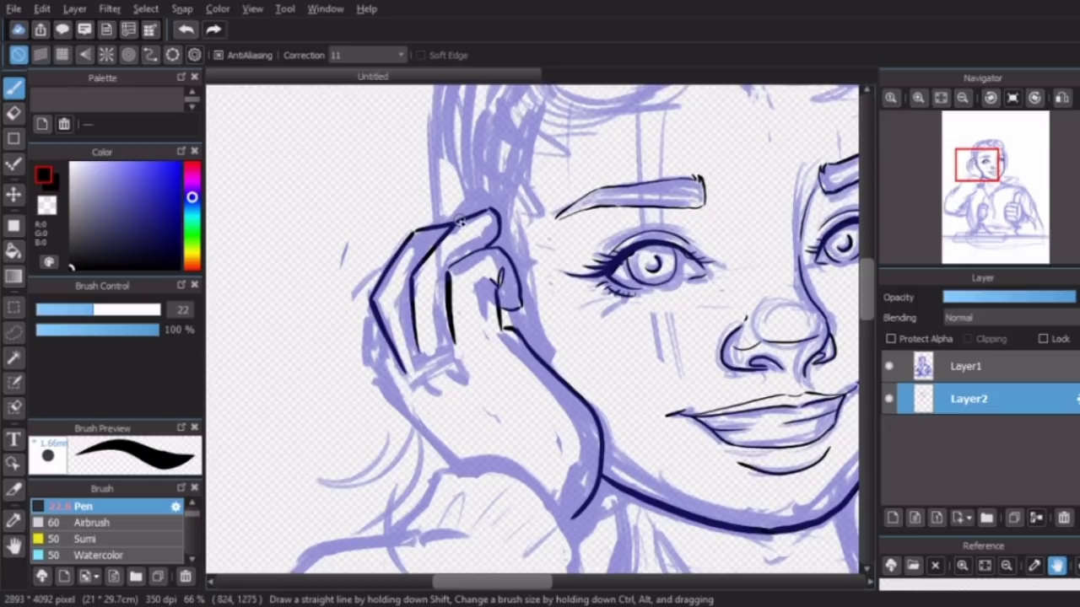
scroll(430, 439, down, 2)
scroll(413, 401, up, 1)
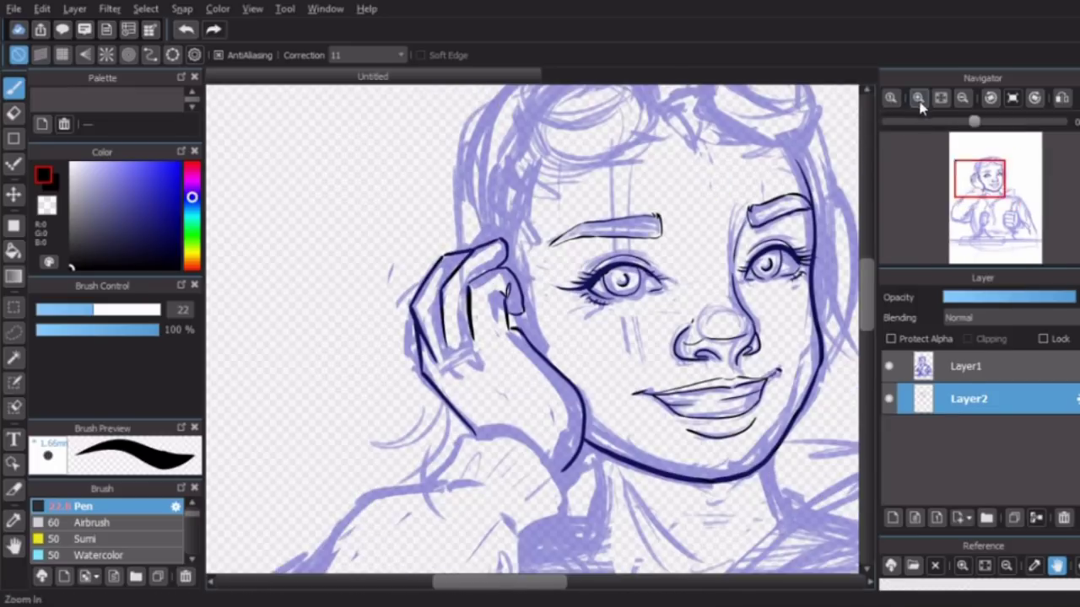
Select the lower outer line of the raised hand, shift it slightly with Transform, and deselect it.
key(m)
mouse_move(410, 398)
mouse_down()
mouse_move(591, 426)
mouse_move(506, 493)
mouse_up()
key(ctrl+t)
drag(540, 329, 547, 319)
key(Return)
key(ctrl+d)
key(b)
scroll(507, 365, up, 2)
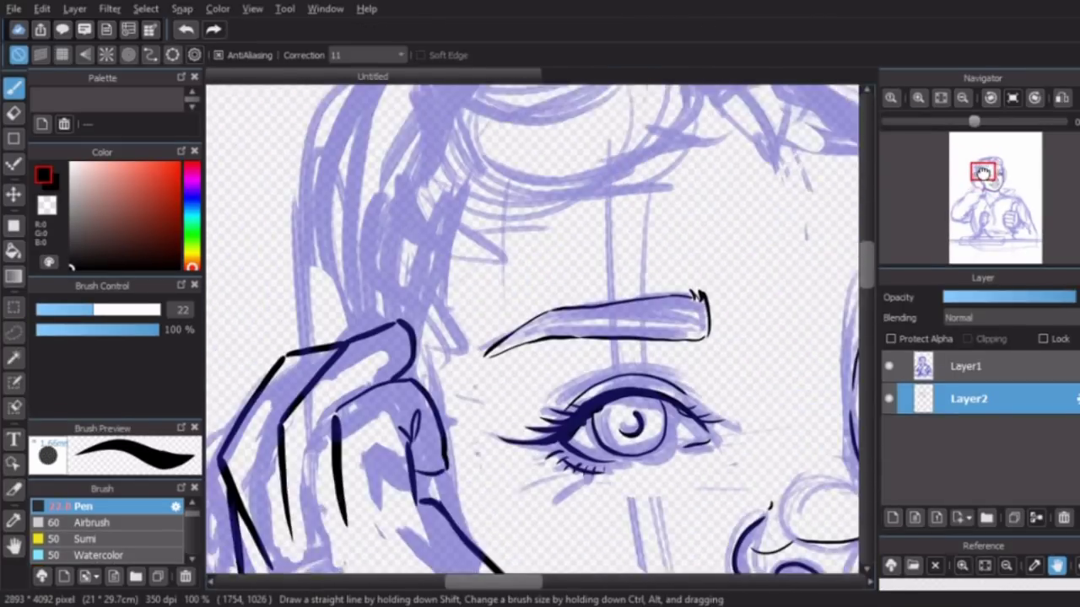
Ink the near goggle's upper rim, sides, lower frame edge and inner lens ellipse, retrying strokes.
drag(448, 211, 362, 413)
mouse_move(346, 220)
mouse_down()
mouse_move(481, 120)
mouse_move(611, 224)
mouse_up()
key(ctrl+z)
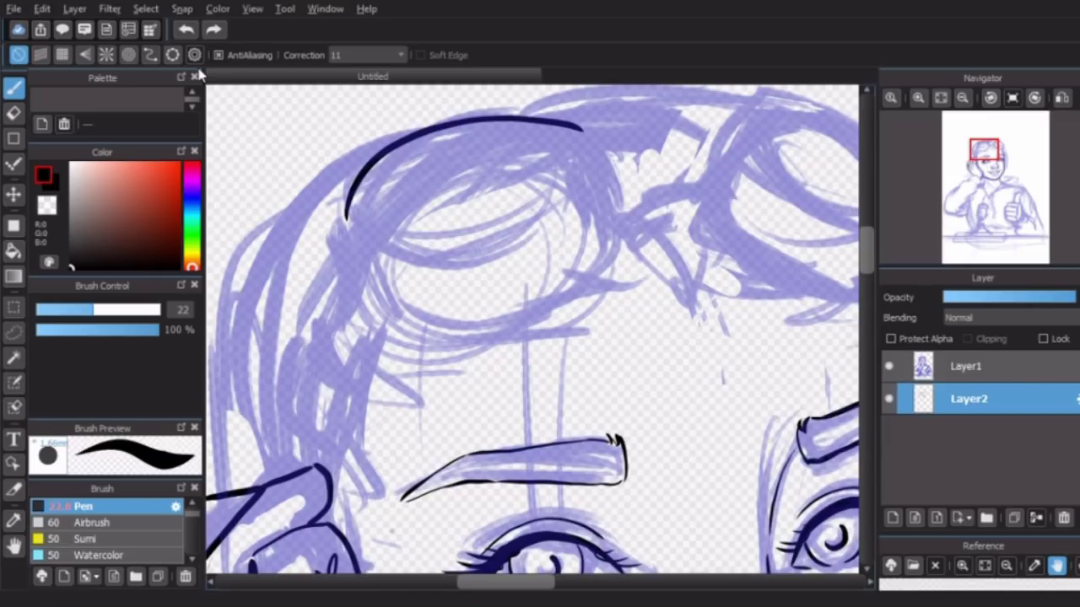
mouse_move(346, 218)
mouse_down()
mouse_move(321, 333)
mouse_move(397, 374)
mouse_up()
key(ctrl+z)
mouse_move(582, 131)
mouse_down()
mouse_move(616, 235)
mouse_move(577, 286)
mouse_move(392, 353)
mouse_up()
key(ctrl+z)
mouse_move(558, 132)
mouse_down()
mouse_move(373, 194)
mouse_move(559, 152)
mouse_up()
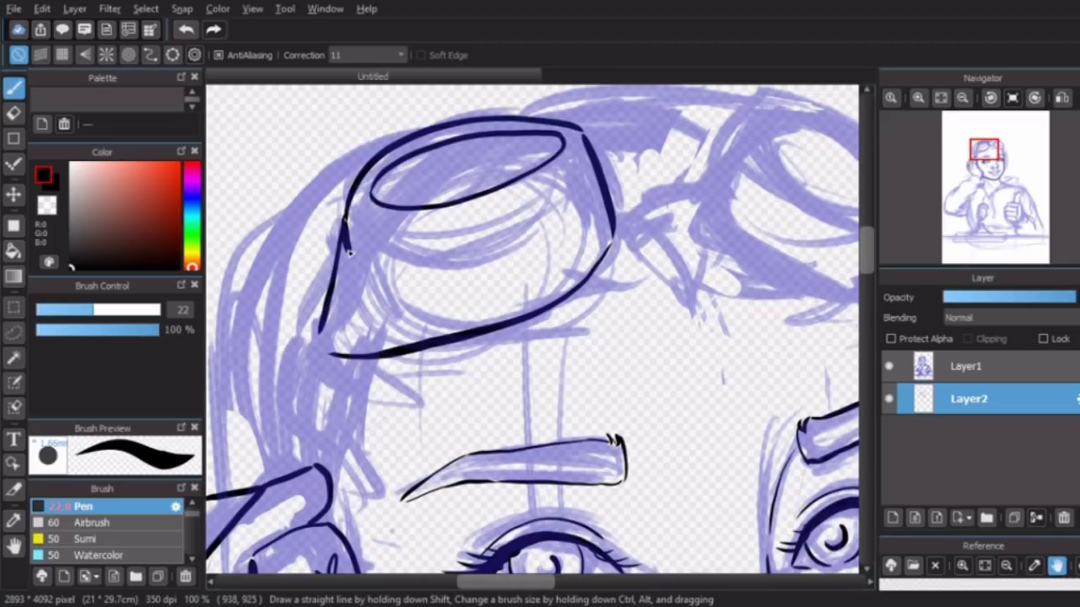
Ink the parallel ridge lines around the near goggle's rim and clean up its side with the eraser.
drag(348, 252, 609, 240)
key(e)
drag(346, 223, 325, 283)
key(b)
drag(349, 248, 490, 239)
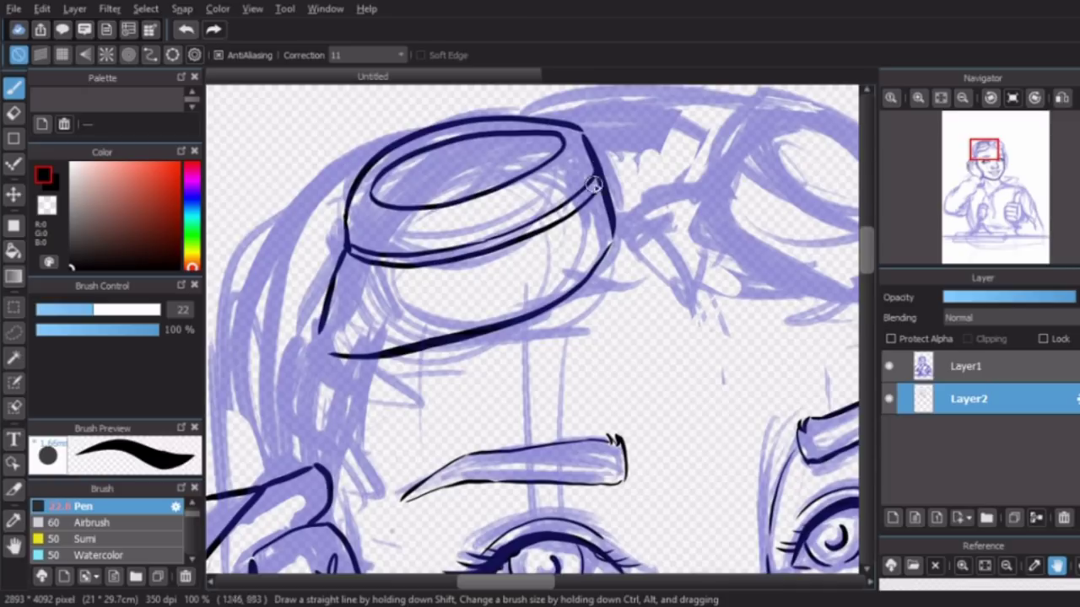
mouse_move(347, 225)
mouse_down()
mouse_move(455, 234)
mouse_move(601, 165)
mouse_up()
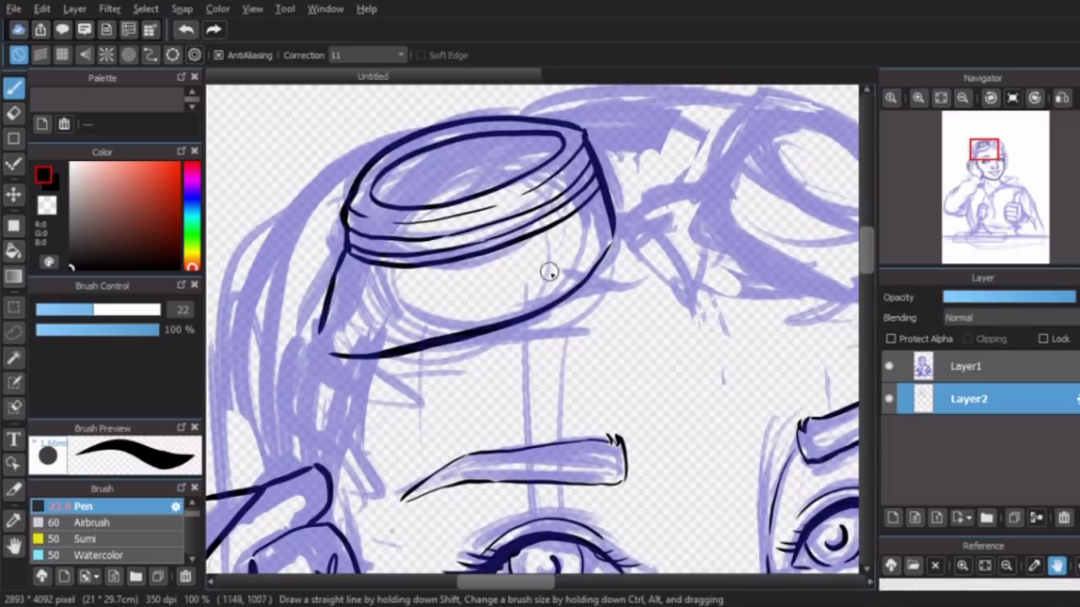
Ink the near goggle's inner corner and a parallel line inside its lower frame edge, and refine the lens ellipse.
key(e)
key(b)
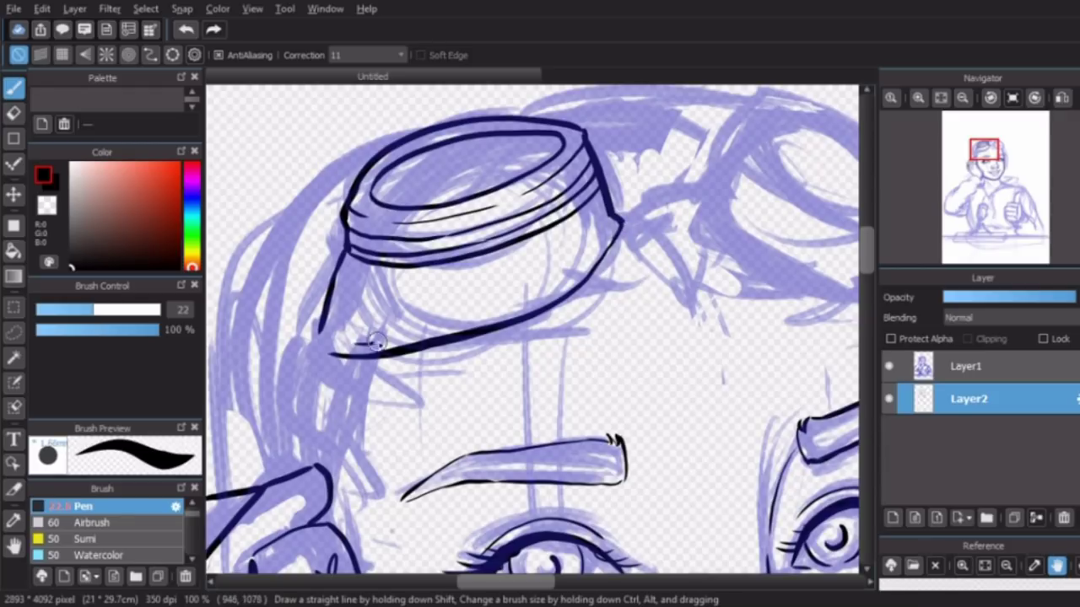
mouse_move(606, 244)
mouse_down()
mouse_move(410, 332)
mouse_move(346, 346)
mouse_up()
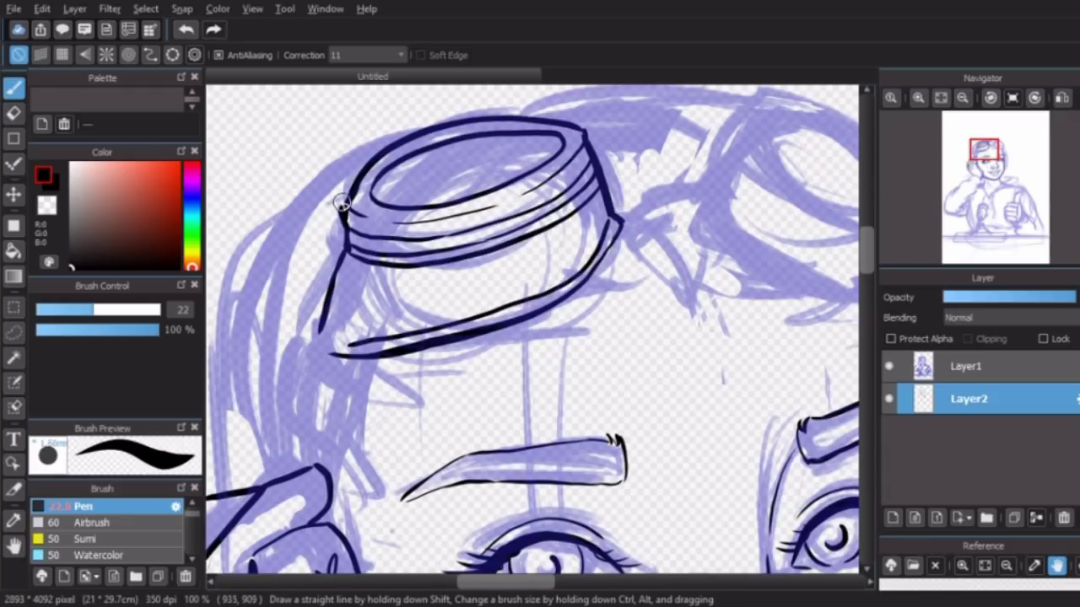
key(e)
key(b)
drag(428, 209, 373, 200)
Ink the two strap edges from the near goggle down to the hand and clean up the joint with the eraser.
drag(318, 333, 288, 469)
key(ctrl+z)
key(ctrl+z)
drag(355, 348, 322, 469)
drag(331, 313, 280, 477)
key(e)
mouse_move(342, 343)
mouse_down()
mouse_move(336, 354)
mouse_move(358, 340)
mouse_move(350, 376)
mouse_up()
key(b)
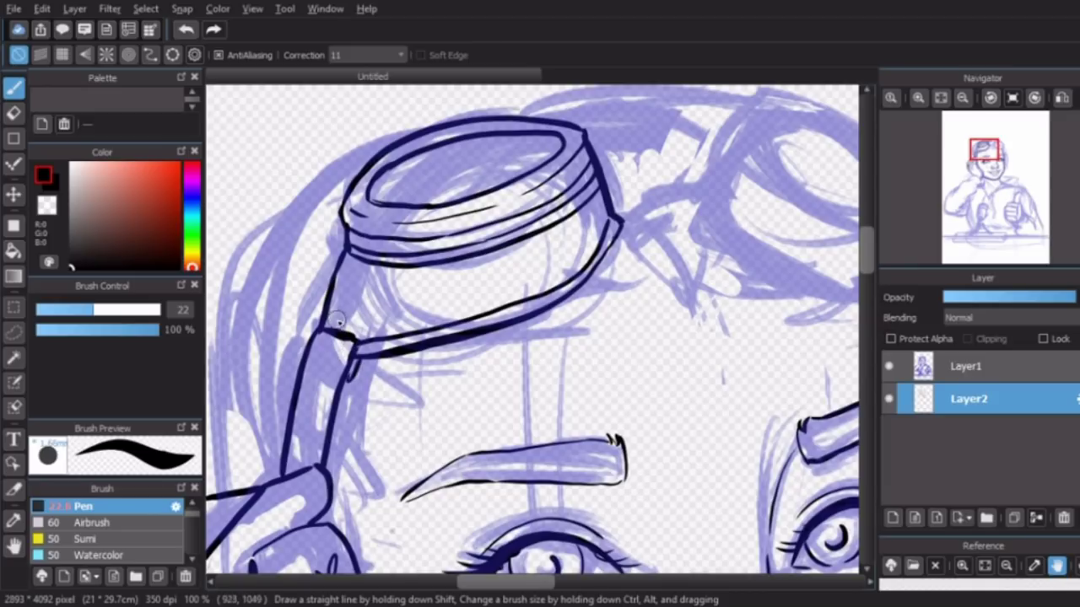
Ink the outer and inner ellipses of the far goggle's lens, retrying the strokes.
click(961, 98)
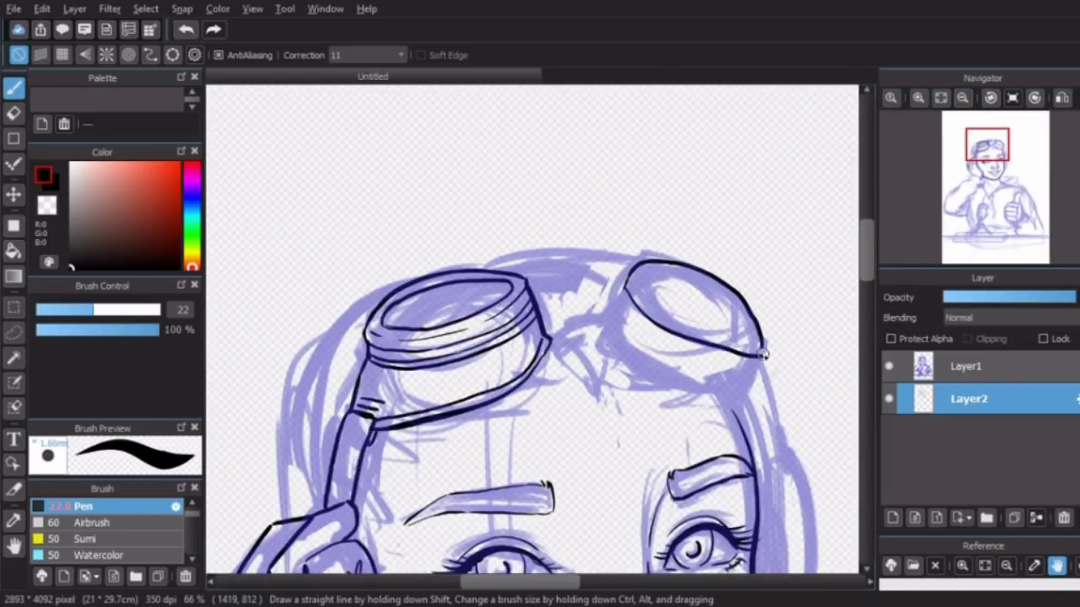
key(ctrl+z)
key(ctrl+plus)
key(ctrl+plus)
drag(759, 279, 372, 338)
key(ctrl+z)
mouse_move(359, 249)
mouse_down()
mouse_move(458, 241)
mouse_move(666, 431)
mouse_move(647, 445)
mouse_move(451, 413)
mouse_move(646, 440)
mouse_up()
key(ctrl+z)
mouse_move(365, 260)
mouse_down()
mouse_move(383, 299)
mouse_move(523, 415)
mouse_move(533, 308)
mouse_move(604, 425)
mouse_up()
mouse_move(379, 258)
mouse_down()
mouse_move(530, 306)
mouse_move(609, 422)
mouse_up()
Thin the far lens's outer outline and erase its lower side.
key(e)
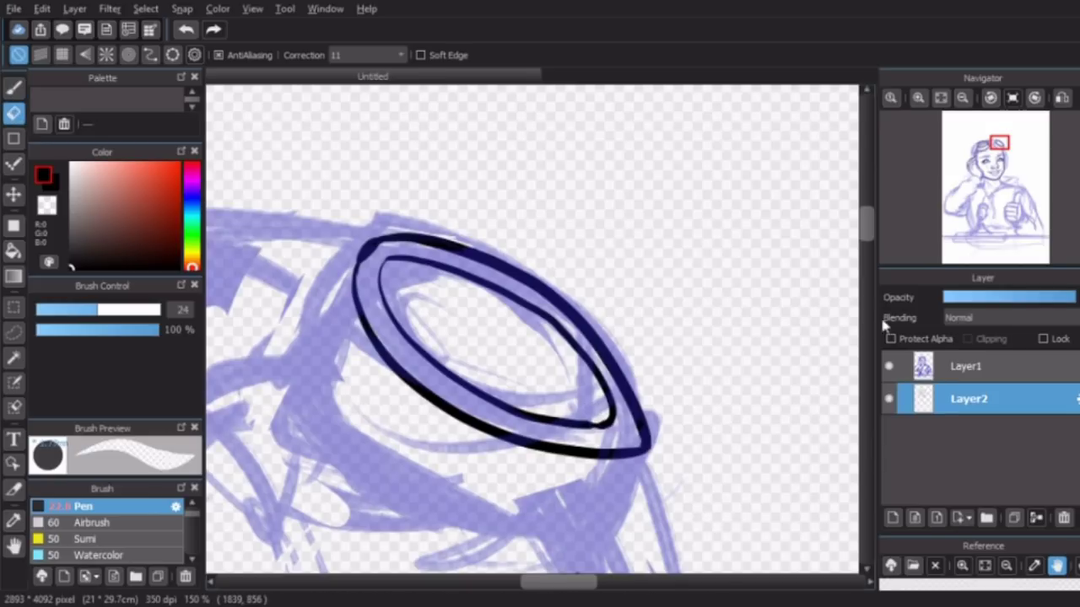
scroll(540, 337, down, 5)
mouse_move(472, 245)
mouse_down()
mouse_move(540, 286)
mouse_move(658, 300)
mouse_up()
key(b)
key(e)
drag(397, 145, 666, 312)
scroll(393, 194, up, 3)
key(b)
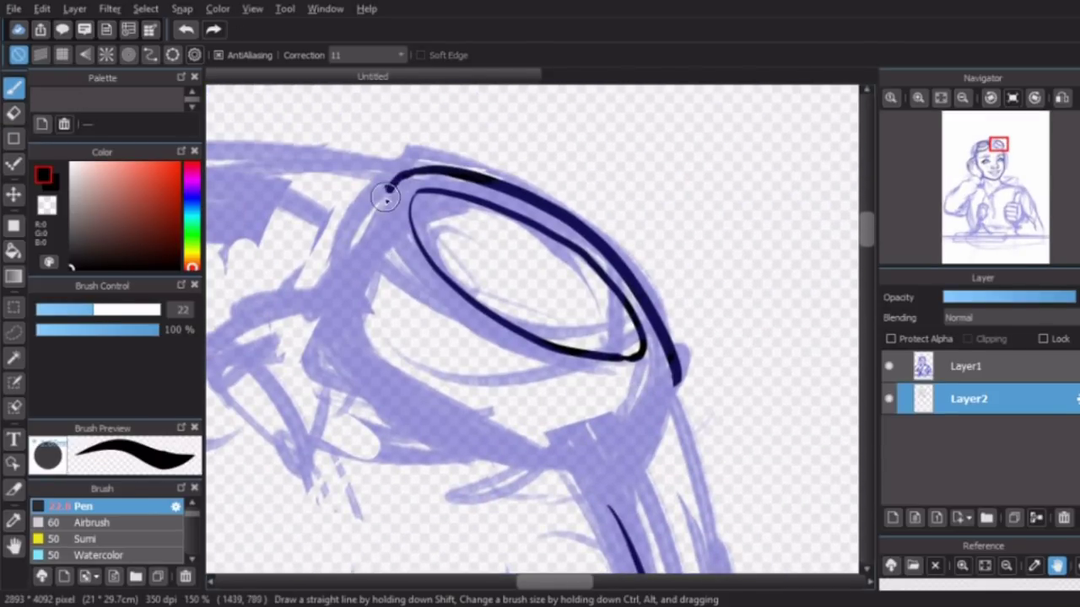
Re-ink the lower side of the far lens's outer outline, joining it to the outer corner.
drag(385, 197, 451, 333)
key(ctrl+z)
mouse_move(523, 373)
mouse_down()
mouse_move(654, 396)
mouse_move(675, 361)
mouse_up()
key(e)
click(13, 87)
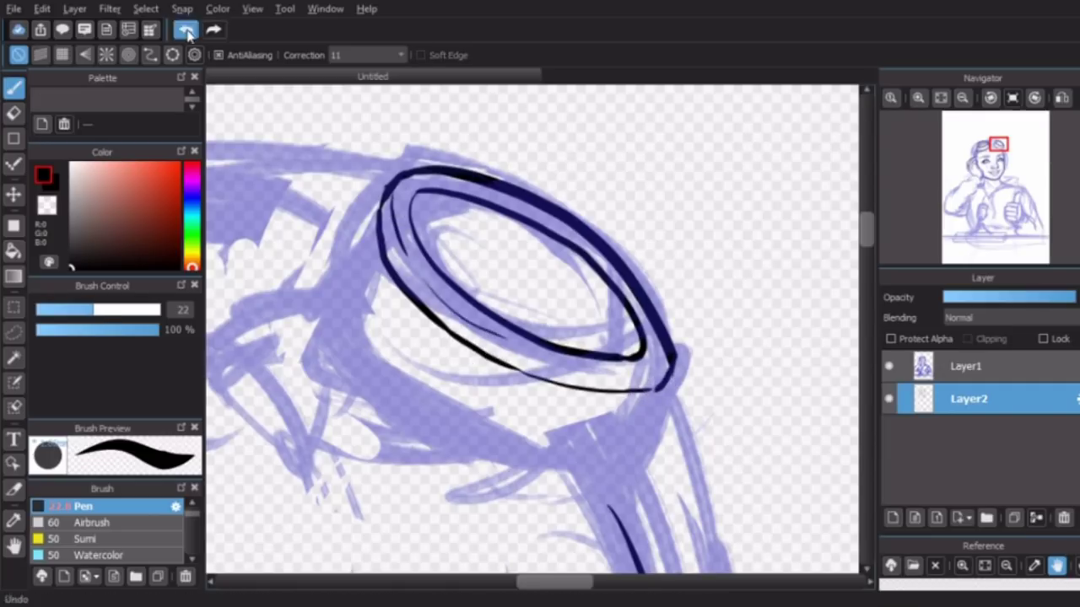
Ink the parallel ridge lines around the far goggle's rim with the canvas rotated, and straighten the view again.
click(963, 99)
scroll(559, 193, up, 5)
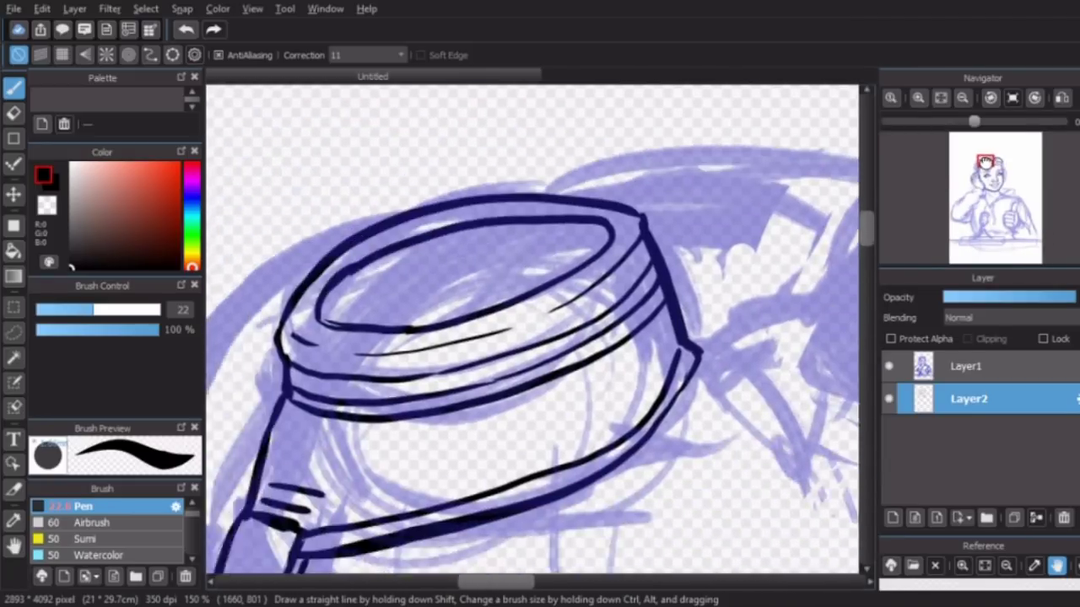
drag(851, 221, 533, 192)
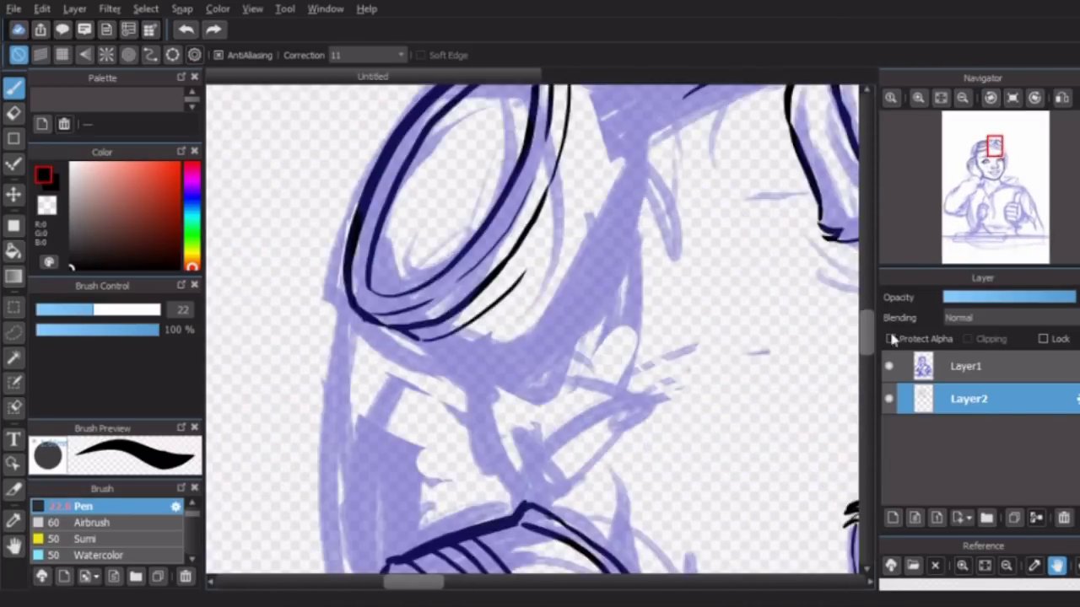
mouse_move(584, 190)
mouse_down()
mouse_move(566, 343)
mouse_move(519, 425)
mouse_move(442, 487)
mouse_move(506, 445)
mouse_up()
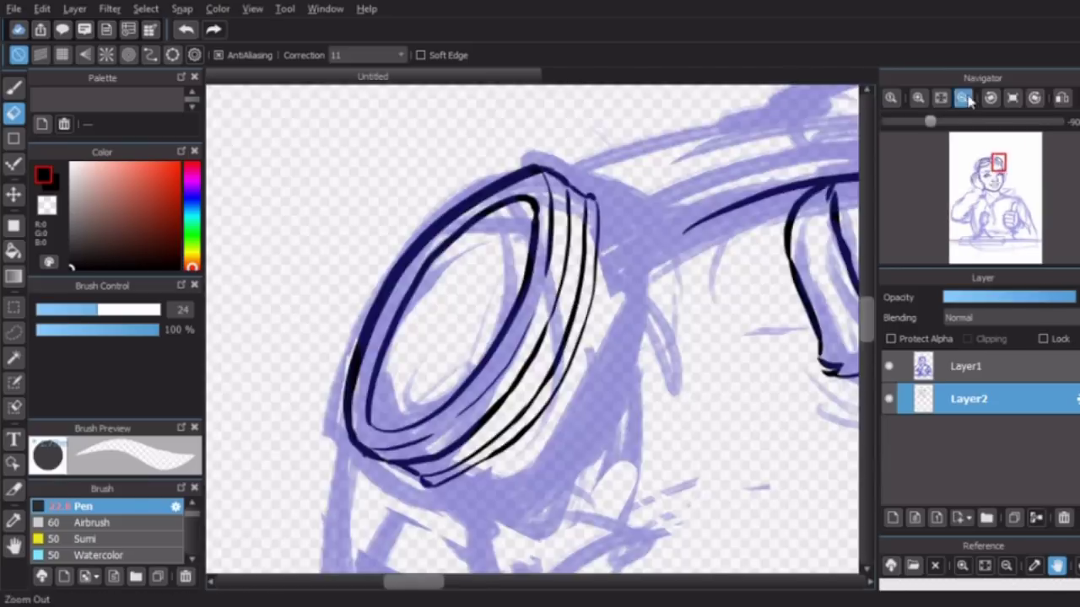
drag(927, 113, 962, 113)
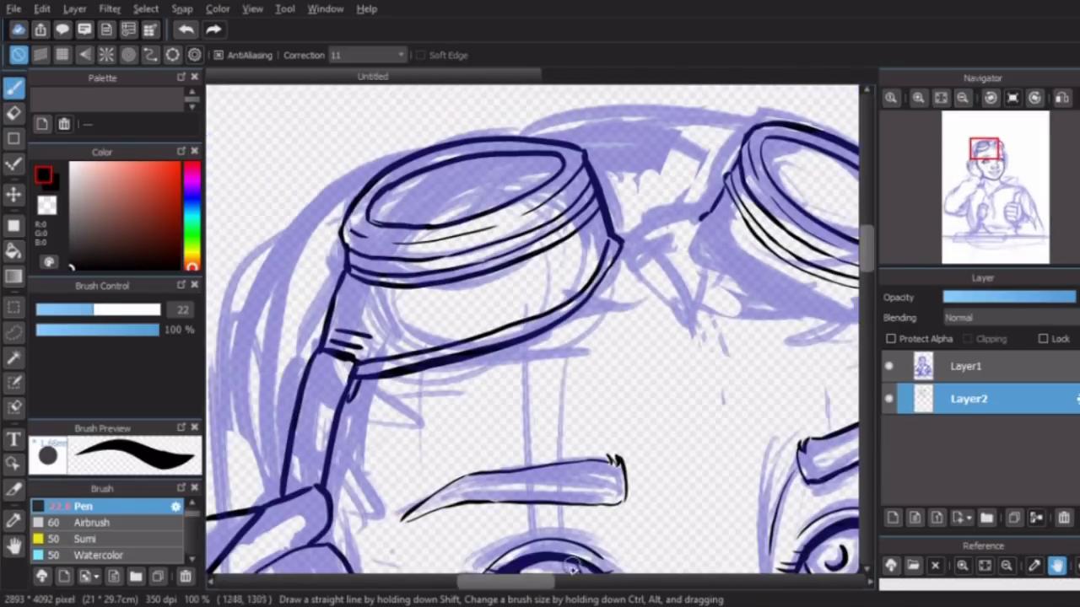
Ink the far goggle's lower frame edge and its outer side down to the forehead line.
scroll(548, 253, down, 2)
mouse_move(547, 223)
mouse_down()
mouse_move(582, 285)
mouse_move(774, 354)
mouse_move(674, 362)
mouse_up()
key(e)
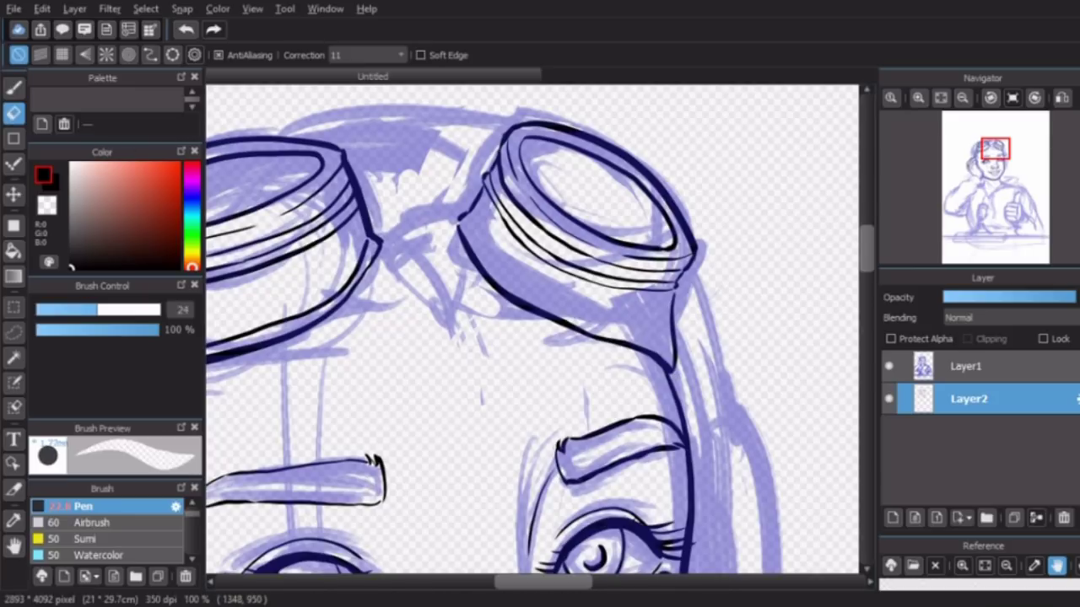
Ink a parallel line inside the far goggle's lower frame edge and mirror the canvas view.
scroll(327, 384, down, 3)
scroll(507, 338, down, 5)
scroll(636, 329, up, 5)
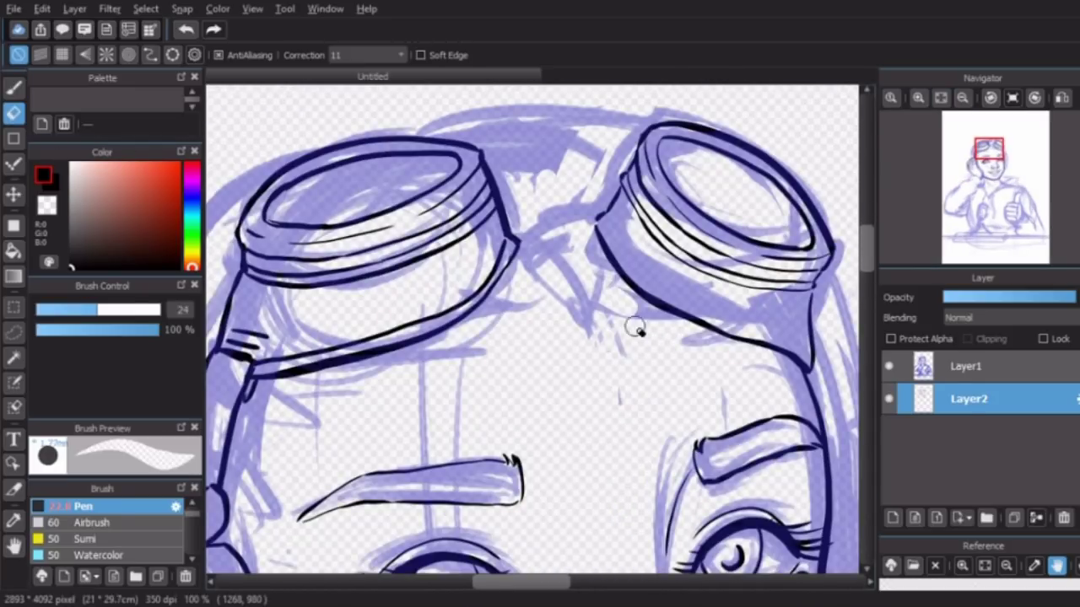
key(p)
mouse_move(598, 215)
mouse_down()
mouse_move(657, 279)
mouse_move(805, 344)
mouse_up()
scroll(606, 211, down, 5)
scroll(606, 211, up, 5)
key(h)
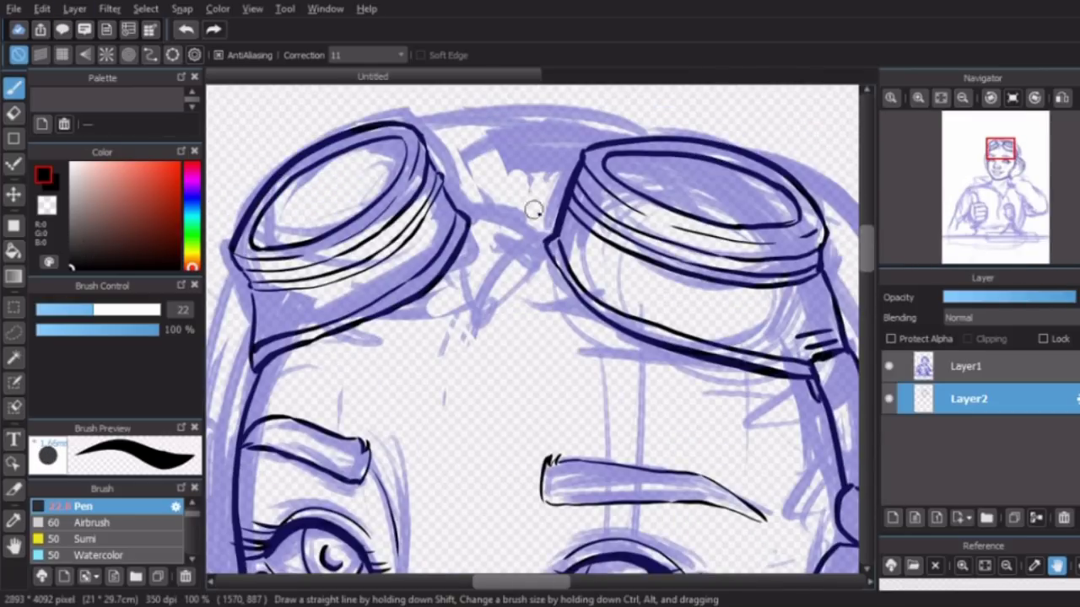
Lasso the far goggle and adjust its shape and position on the forehead with Transform.
click(15, 335)
mouse_move(264, 365)
mouse_down()
mouse_move(489, 350)
mouse_move(253, 347)
mouse_up()
key(ctrl+t)
mouse_move(357, 262)
mouse_down()
mouse_move(353, 276)
mouse_move(348, 266)
mouse_up()
click(962, 73)
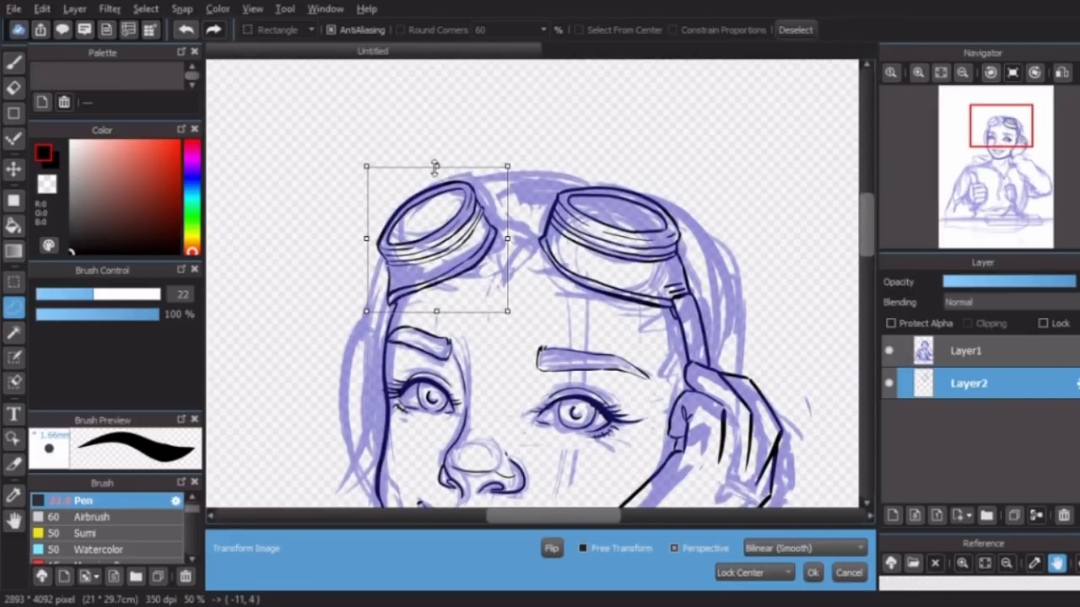
drag(461, 254, 457, 264)
key(Return)
Erase the far goggle's outer side edge and re-ink it down to the pointed corner.
key(ctrl+plus)
key(ctrl+plus)
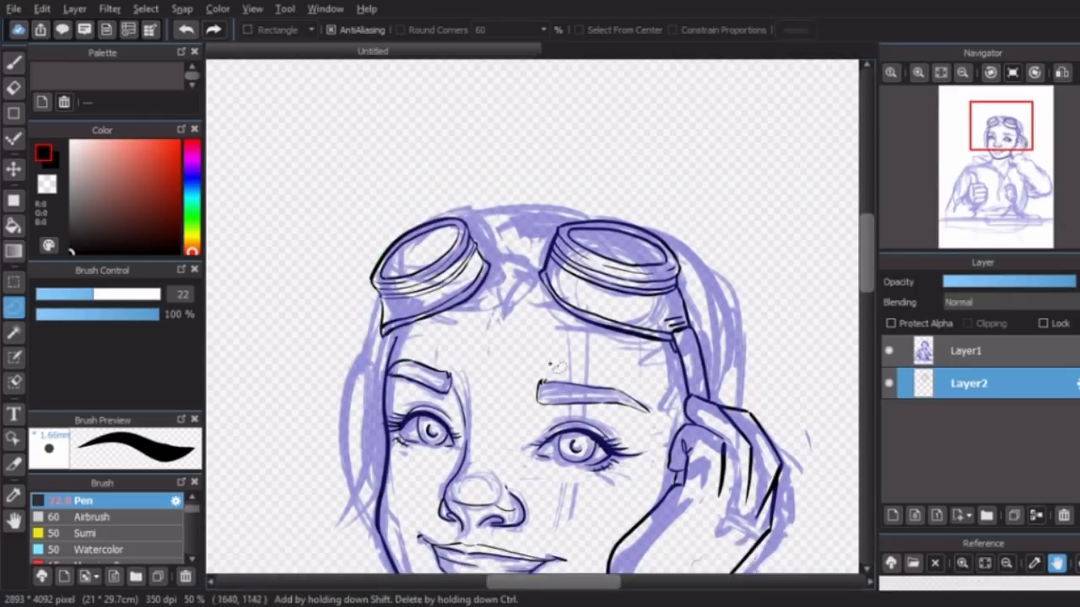
key(b)
key(e)
drag(358, 331, 364, 392)
key(b)
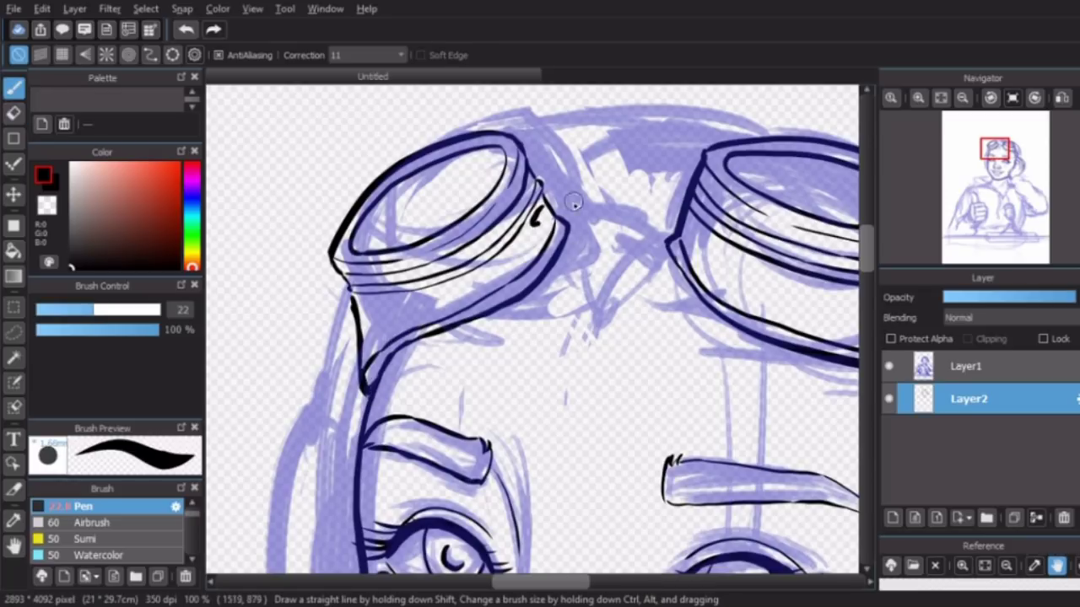
Ink the curved bridge between the two goggles and clean up its ends with the eraser.
drag(541, 221, 679, 212)
key(e)
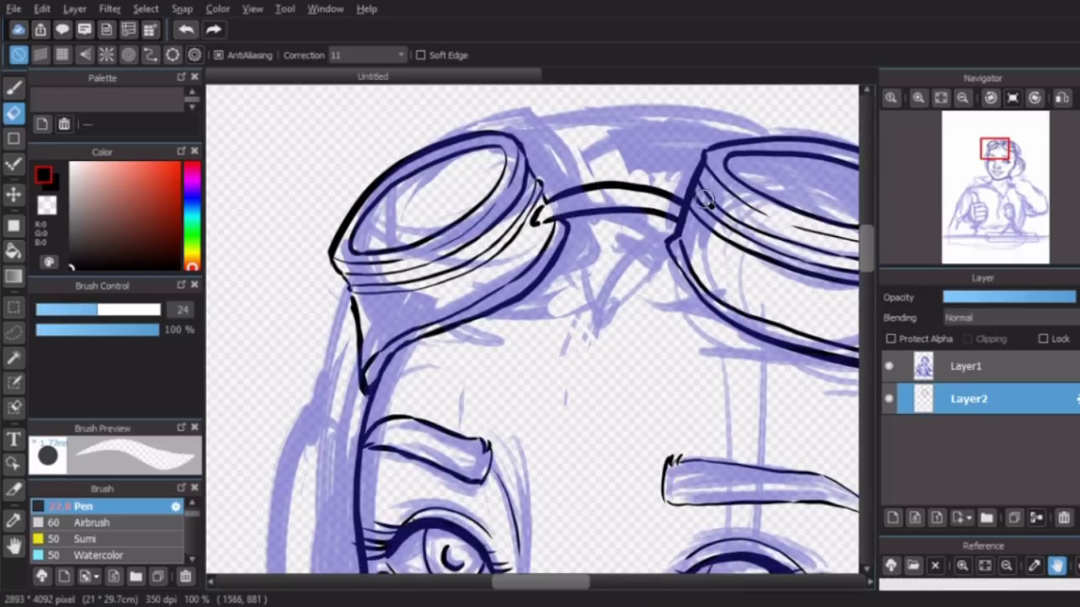
scroll(707, 200, down, 2)
scroll(581, 234, up, 2)
key(b)
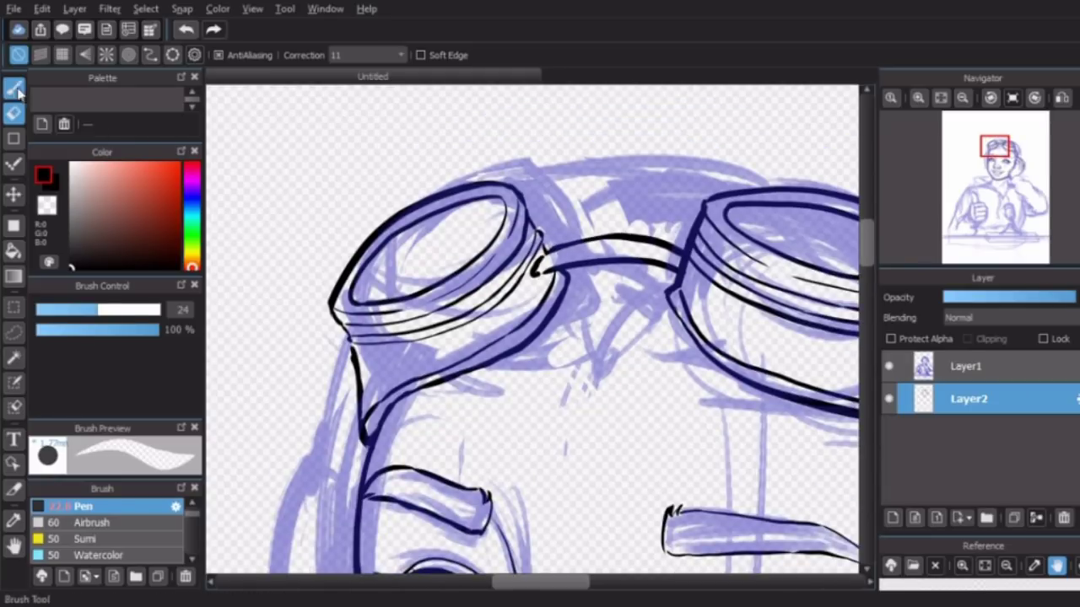
scroll(818, 112, down, 2)
scroll(527, 326, up, 2)
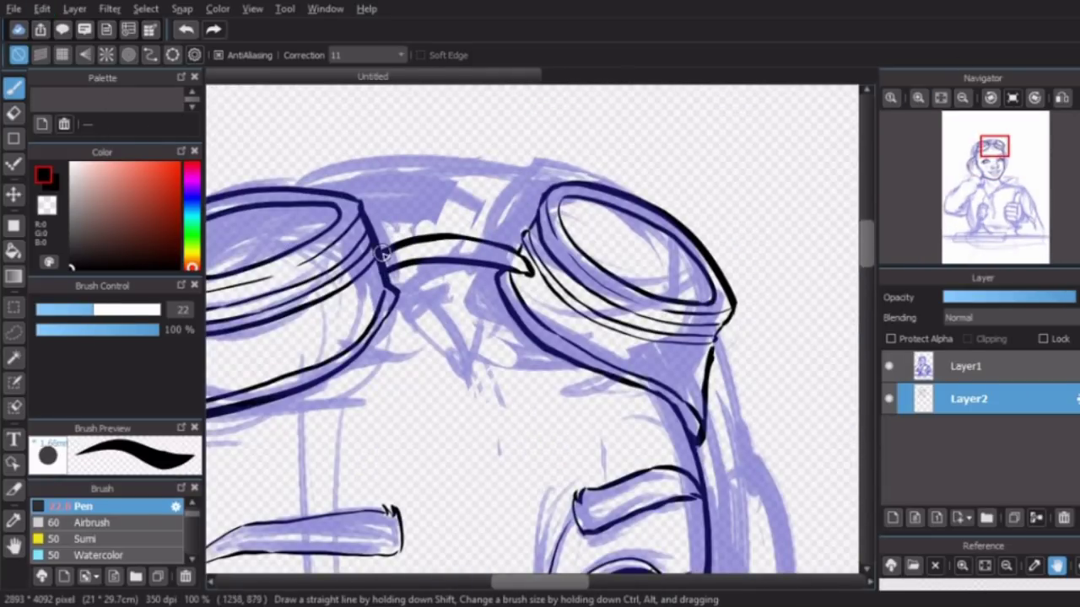
Ink both sides of the neck below the jaw, retrying the near side's stroke.
scroll(406, 244, down, 3)
scroll(388, 241, down, 2)
scroll(371, 236, down, 3)
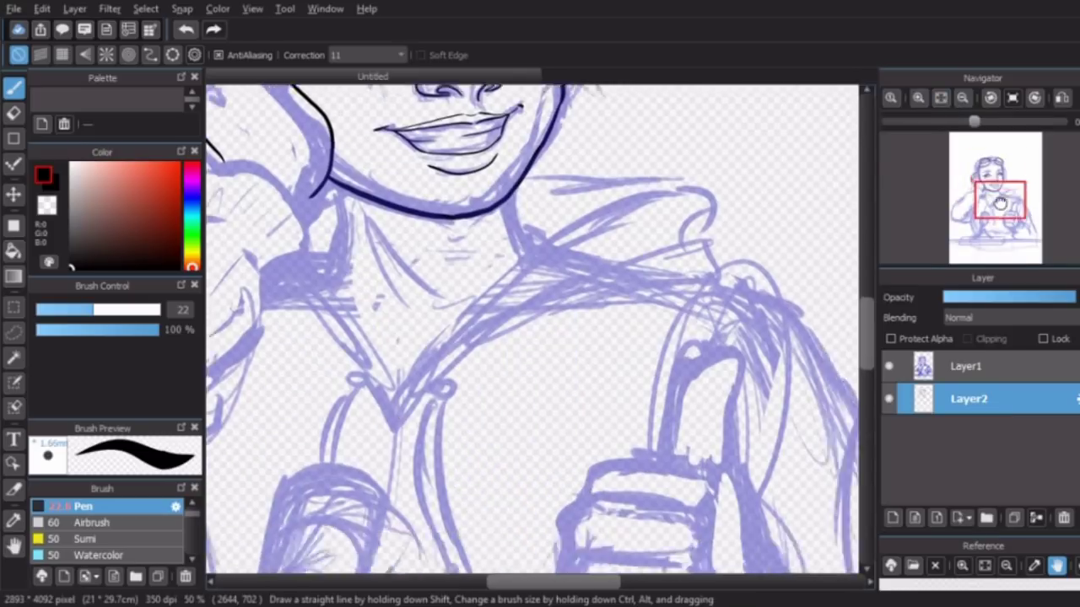
scroll(353, 229, up, 1)
drag(354, 230, 357, 331)
key(ctrl+z)
drag(363, 224, 357, 336)
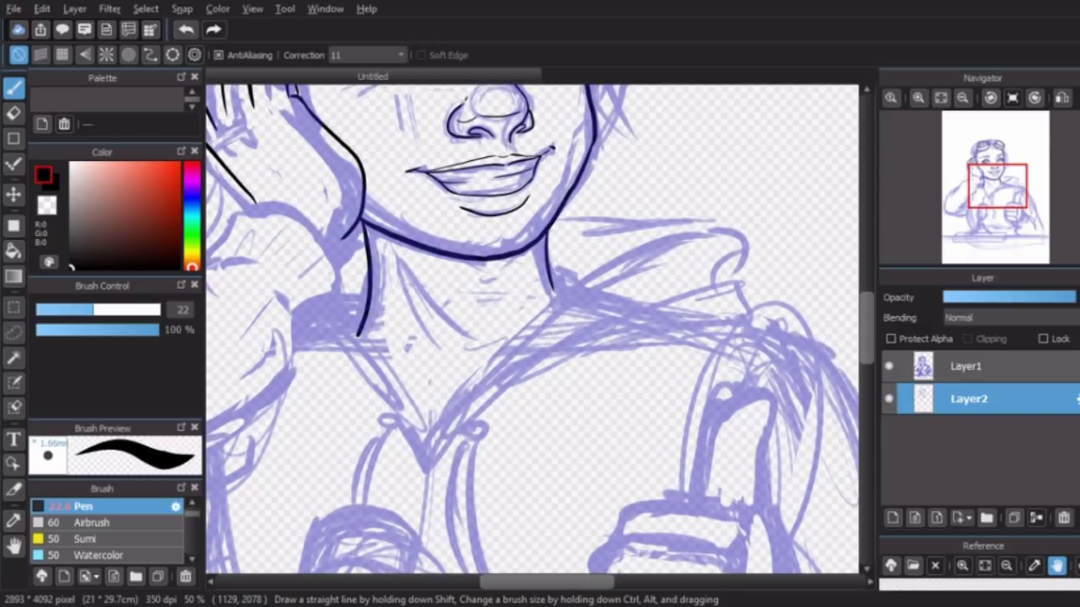
Ink the cap's top outline above the goggles, retrying the stroke until it spans the crown to the far goggle.
scroll(384, 358, down, 4)
scroll(497, 353, up, 4)
mouse_move(441, 411)
mouse_down()
mouse_move(455, 249)
mouse_move(587, 207)
mouse_up()
key(ctrl+z)
mouse_move(466, 386)
mouse_down()
mouse_move(443, 313)
mouse_move(581, 209)
mouse_move(707, 213)
mouse_up()
key(ctrl+z)
drag(554, 205, 755, 221)
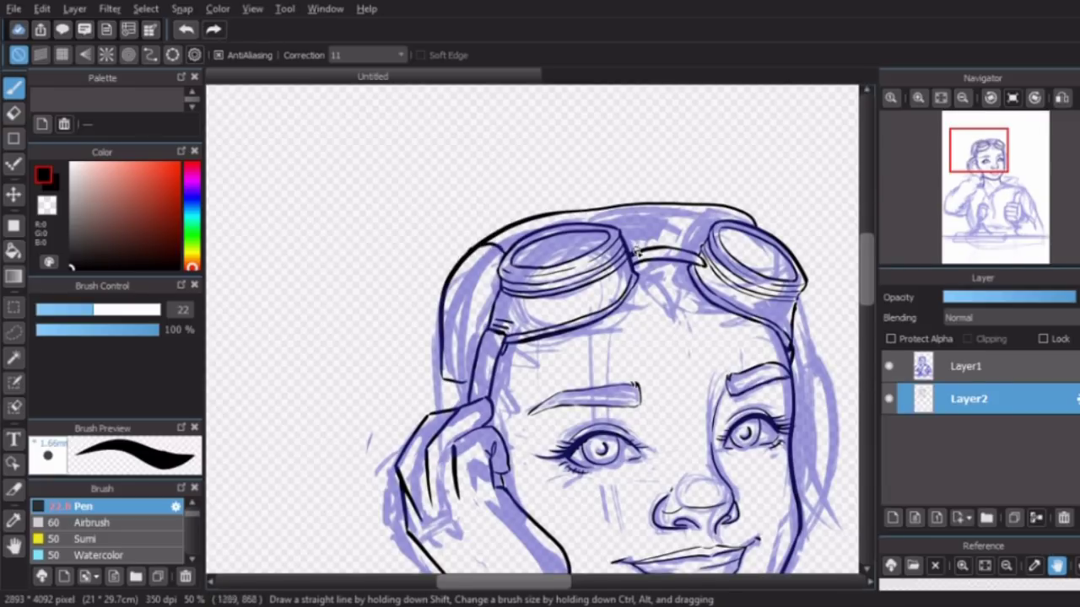
Ink the far-side headphone from the far goggle's lower corner to the jaw, including its ear cup, outer band and padding lines.
click(918, 97)
scroll(599, 320, down, 2)
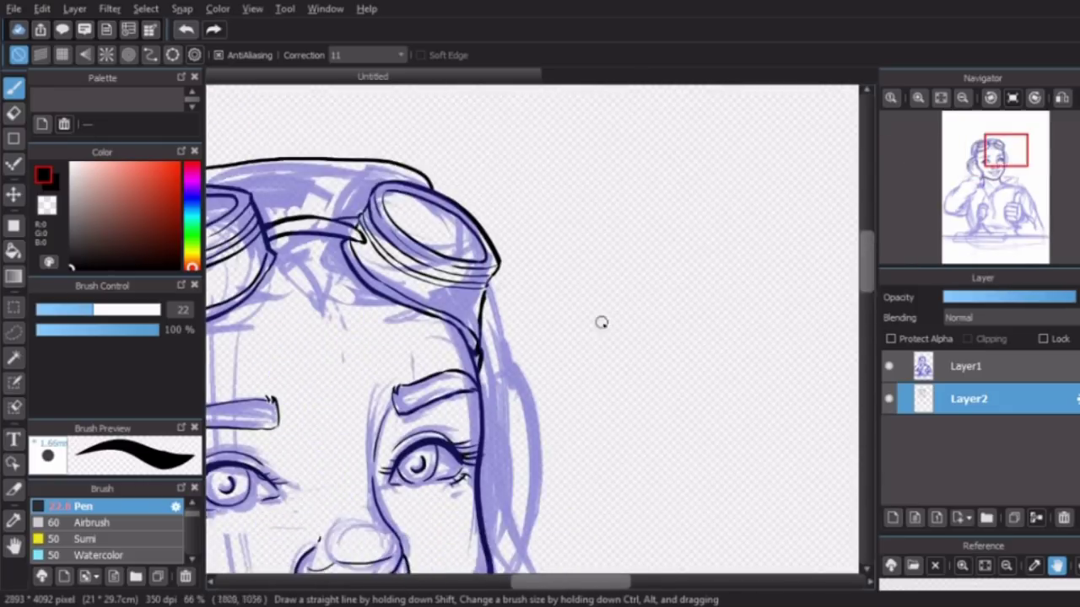
drag(483, 378, 511, 372)
scroll(512, 374, down, 3)
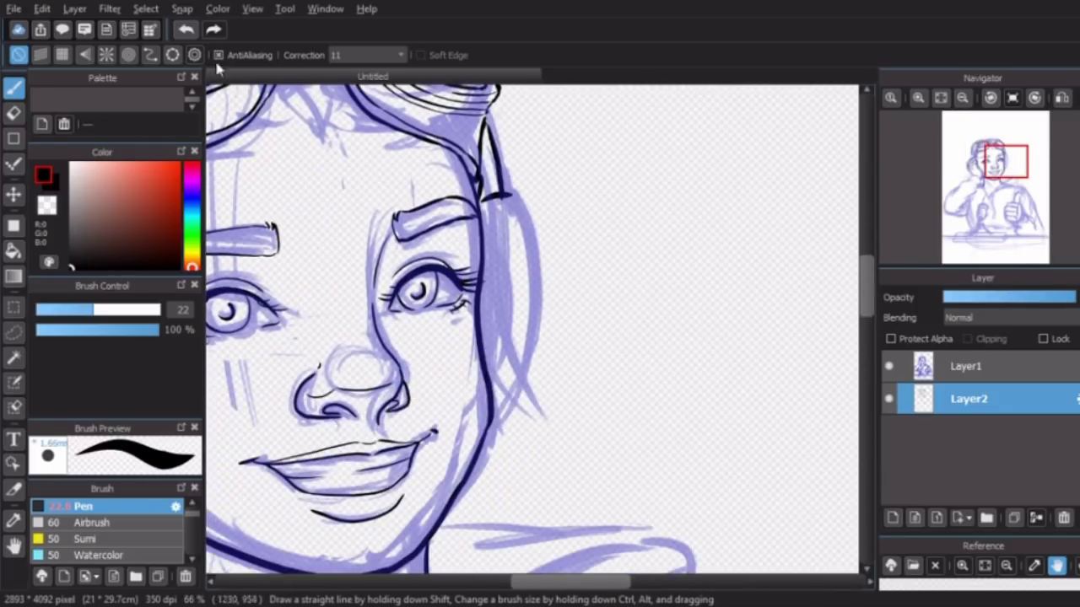
mouse_move(481, 192)
mouse_down()
mouse_move(514, 275)
mouse_move(510, 371)
mouse_up()
mouse_move(509, 197)
mouse_down()
mouse_move(502, 402)
mouse_move(549, 233)
mouse_up()
key(e)
key(b)
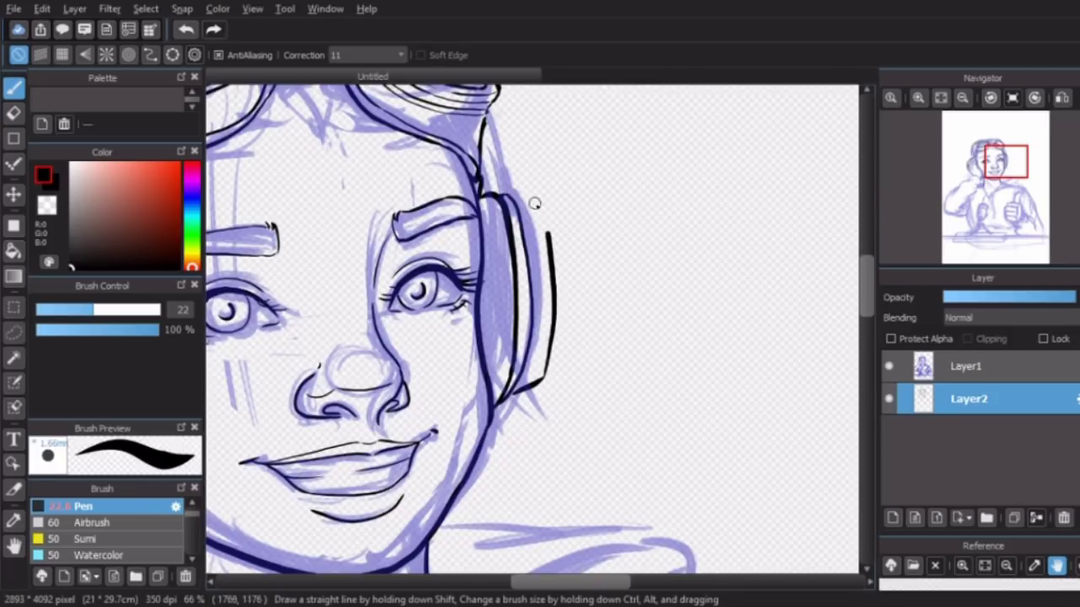
scroll(820, 265, up, 2)
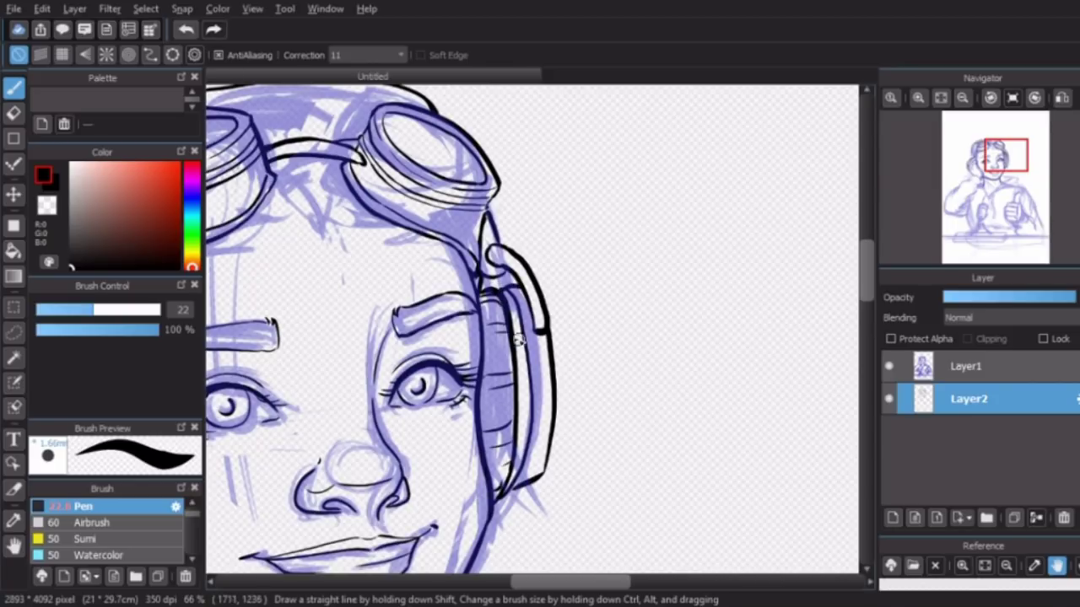
Ink the rounded overlapping shapes of the near-side headphone above the raised hand, cleaning up overlaps with the cap using the eraser.
scroll(523, 447, left, 8)
scroll(381, 348, up, 1)
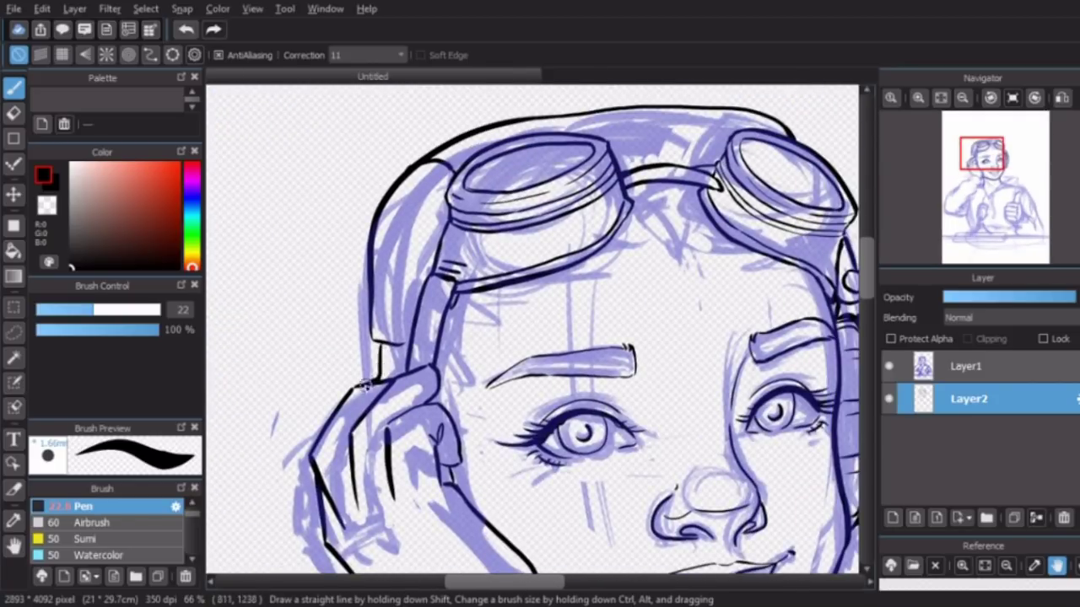
scroll(403, 377, down, 3)
scroll(413, 354, up, 2)
key(e)
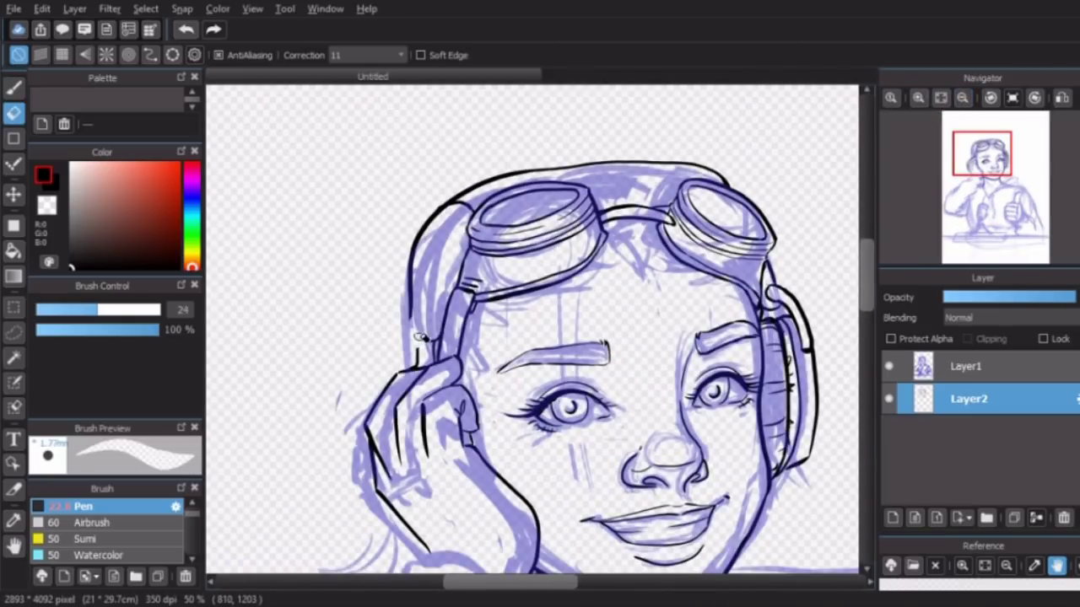
key(b)
drag(429, 318, 439, 361)
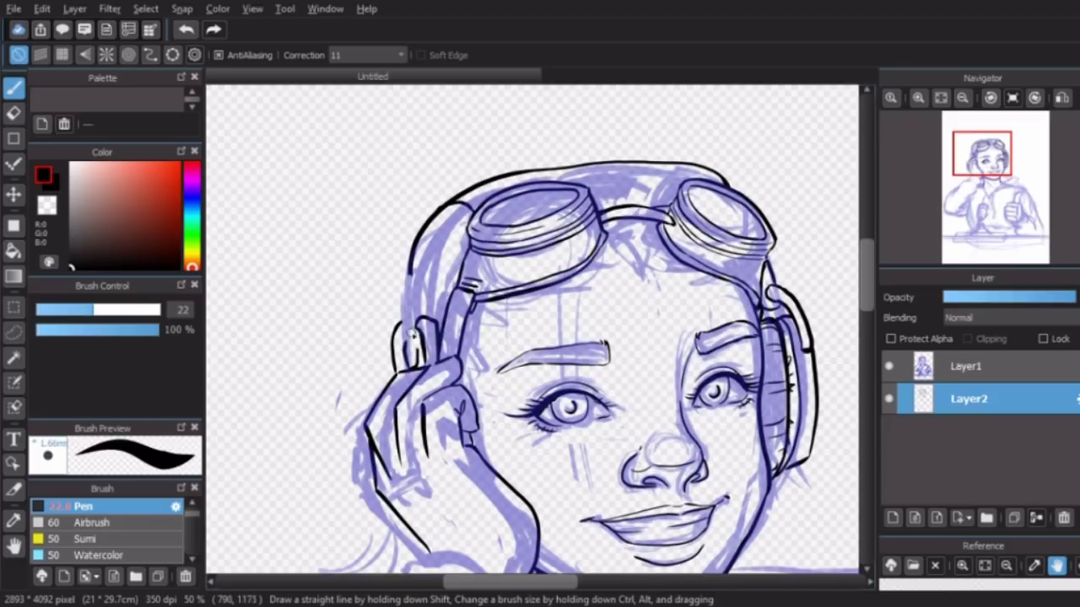
key(e)
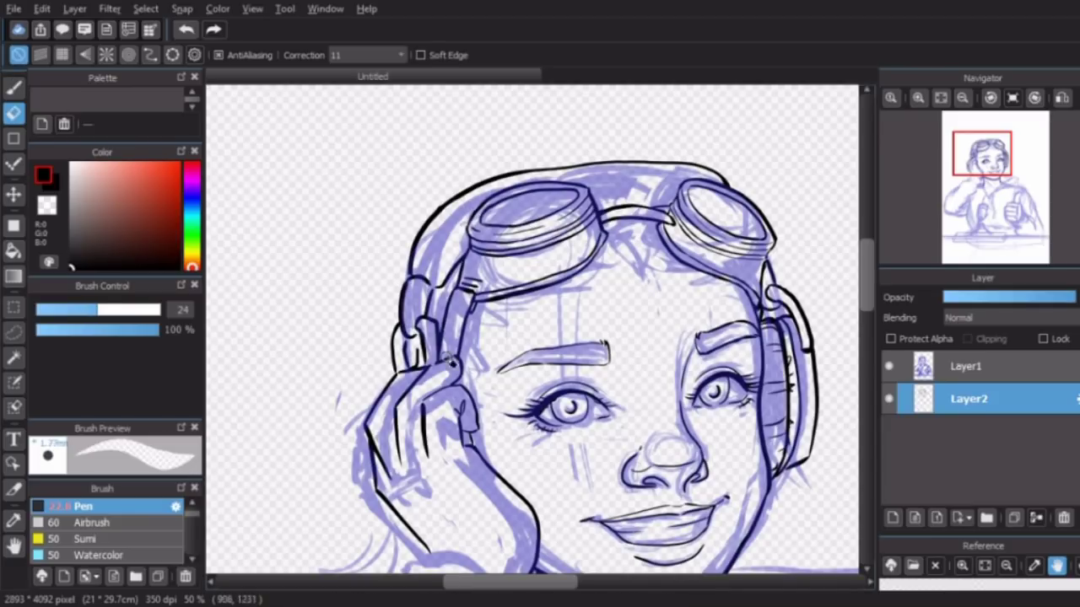
key(b)
scroll(422, 363, up, 1)
key(e)
key(b)
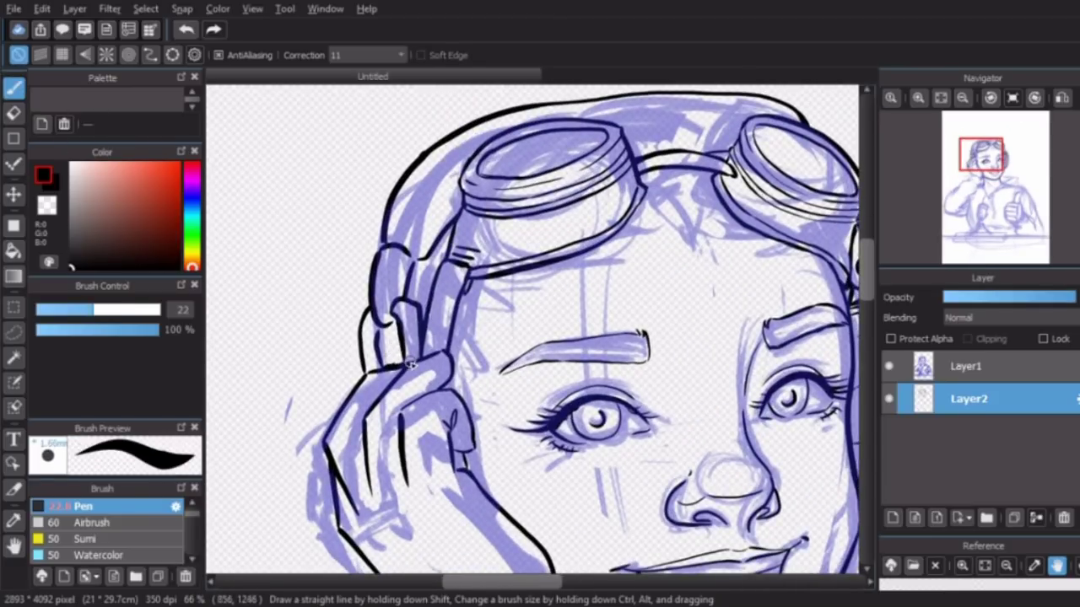
Ink the outermost finger's angled edge on the raised hand and the short creases where the fingers meet the palm.
scroll(411, 365, down, 1)
scroll(411, 365, up, 1)
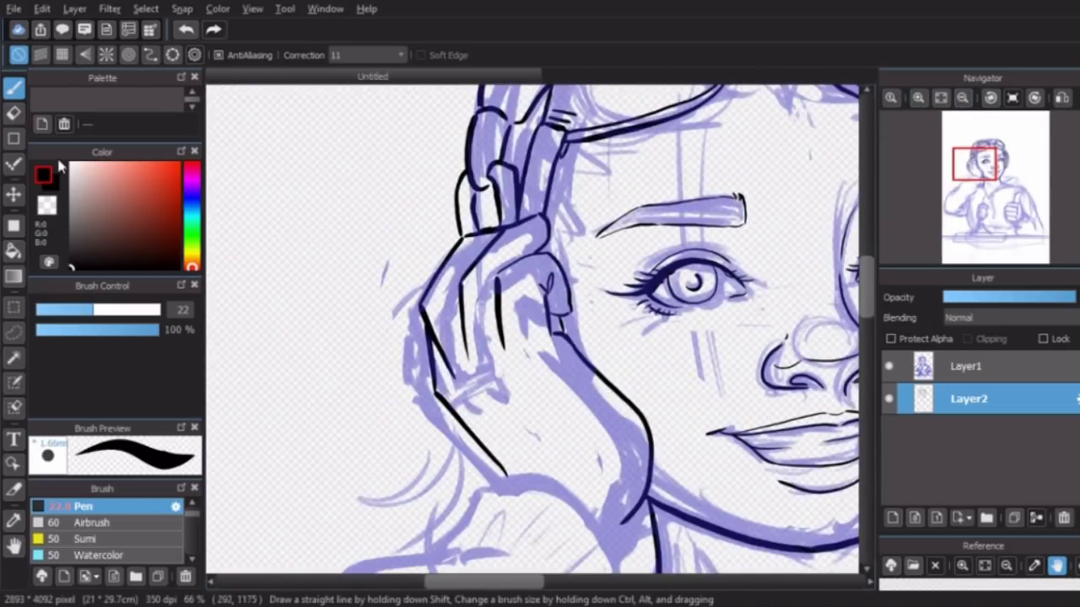
key(e)
key(b)
drag(437, 390, 401, 311)
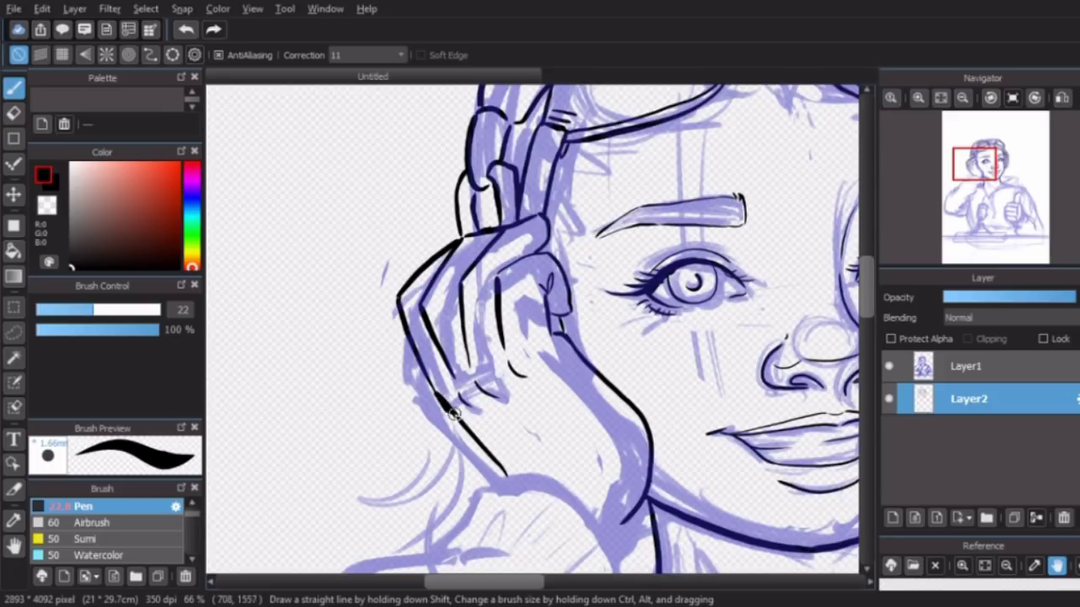
key(e)
Ink the raised arm's cuff edge and sleeve with its elbow folds, plus the torso's side edge down toward the table.
scroll(860, 172, down, 2)
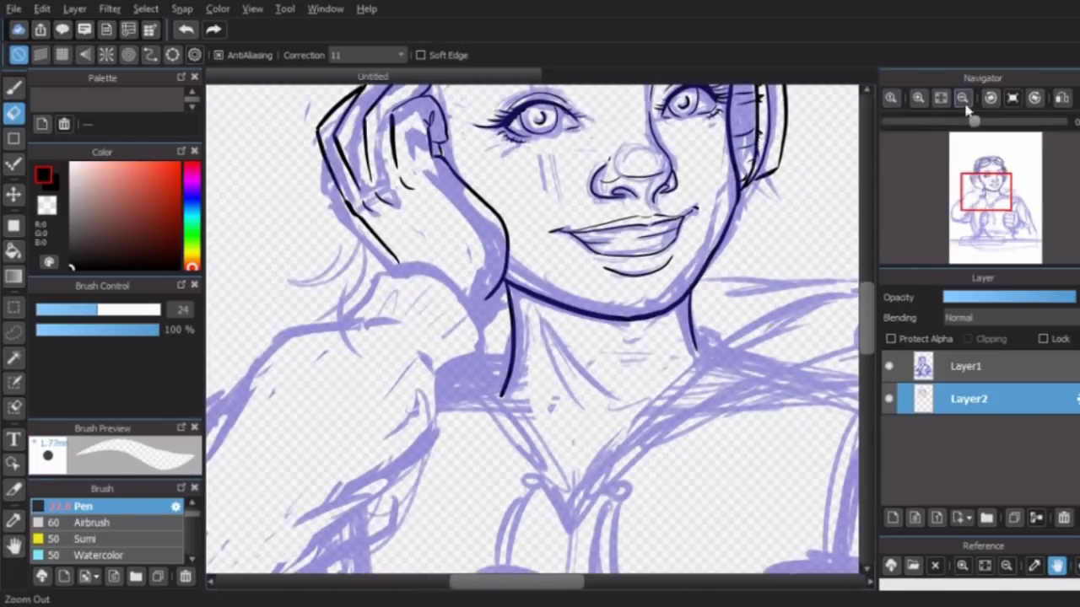
key(b)
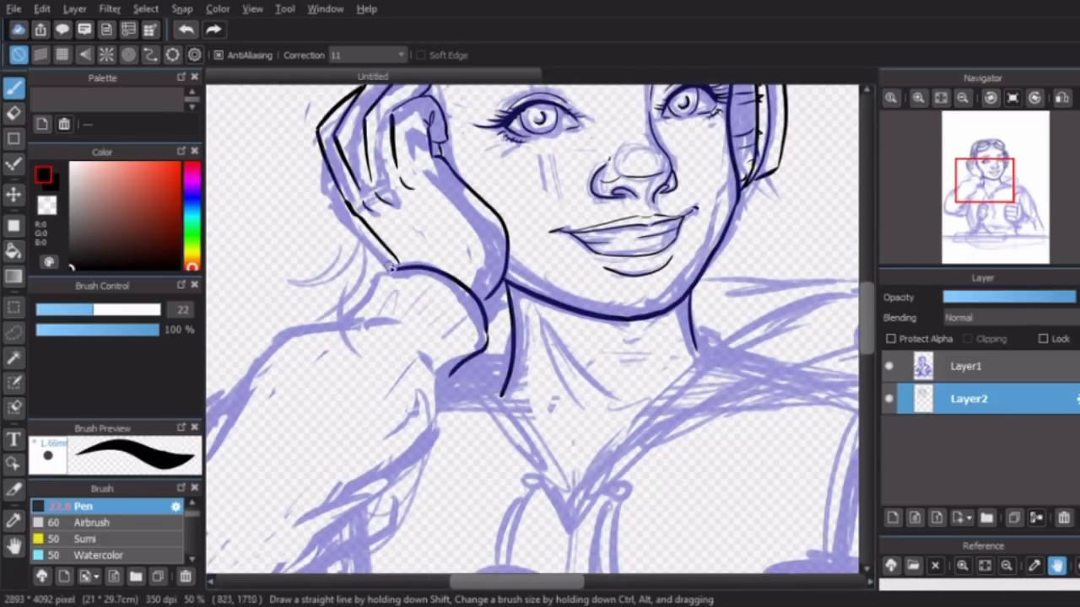
scroll(408, 331, down, 2)
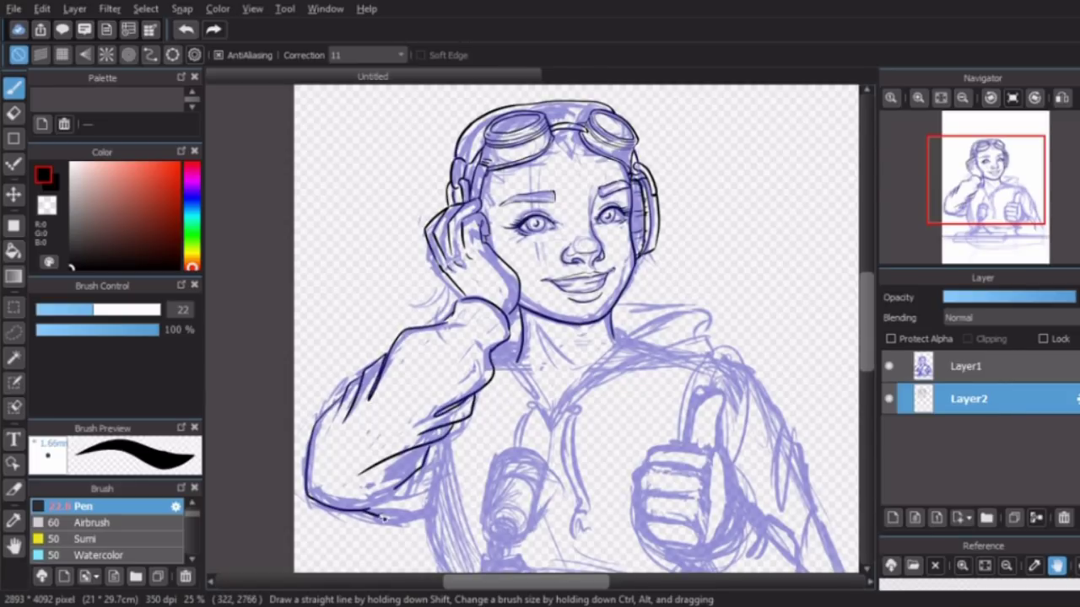
drag(447, 489, 448, 281)
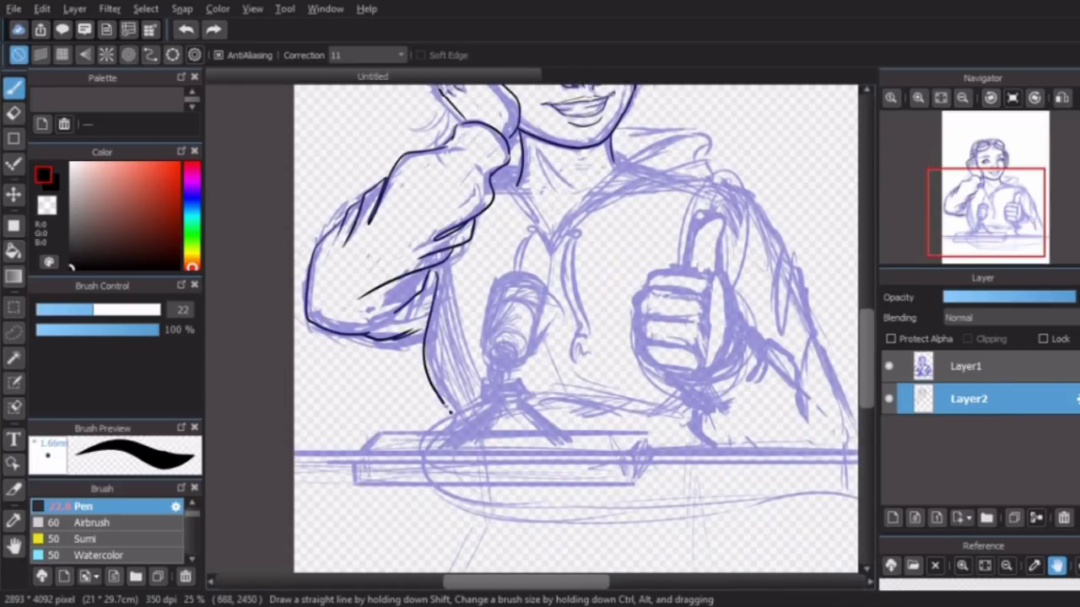
Ink the open hoodie collar on both sides of the neckline with its scalloped outer end and inner fold lines.
scroll(447, 410, up, 2)
mouse_move(669, 293)
mouse_down()
mouse_move(407, 445)
mouse_move(728, 253)
mouse_up()
shift+click(528, 237)
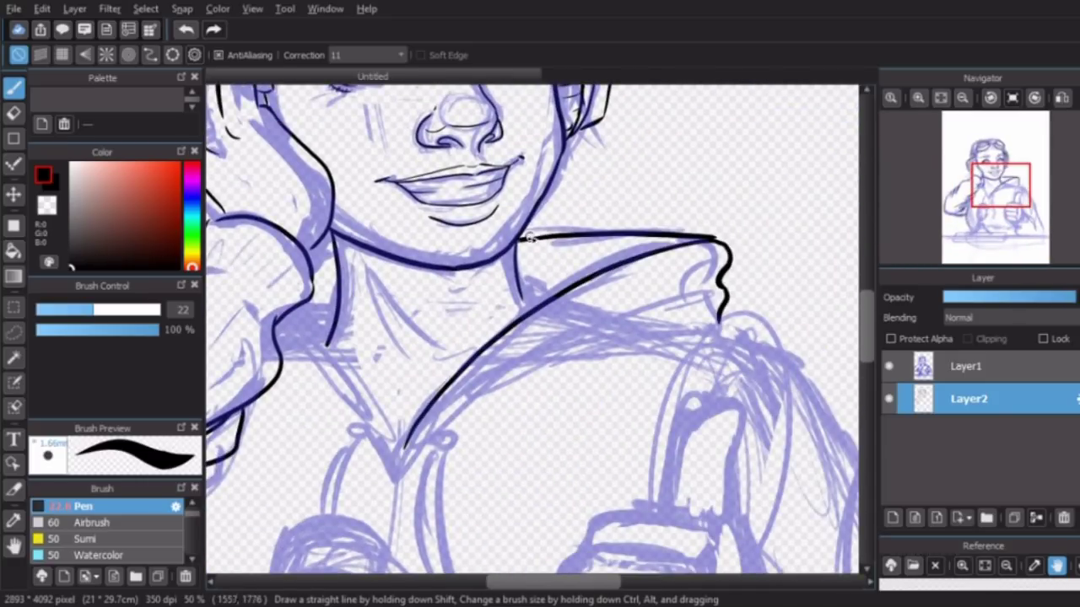
mouse_move(289, 371)
mouse_down()
mouse_move(401, 452)
mouse_move(509, 374)
mouse_move(717, 331)
mouse_up()
drag(506, 346, 408, 455)
key(ctrl+z)
drag(453, 403, 718, 281)
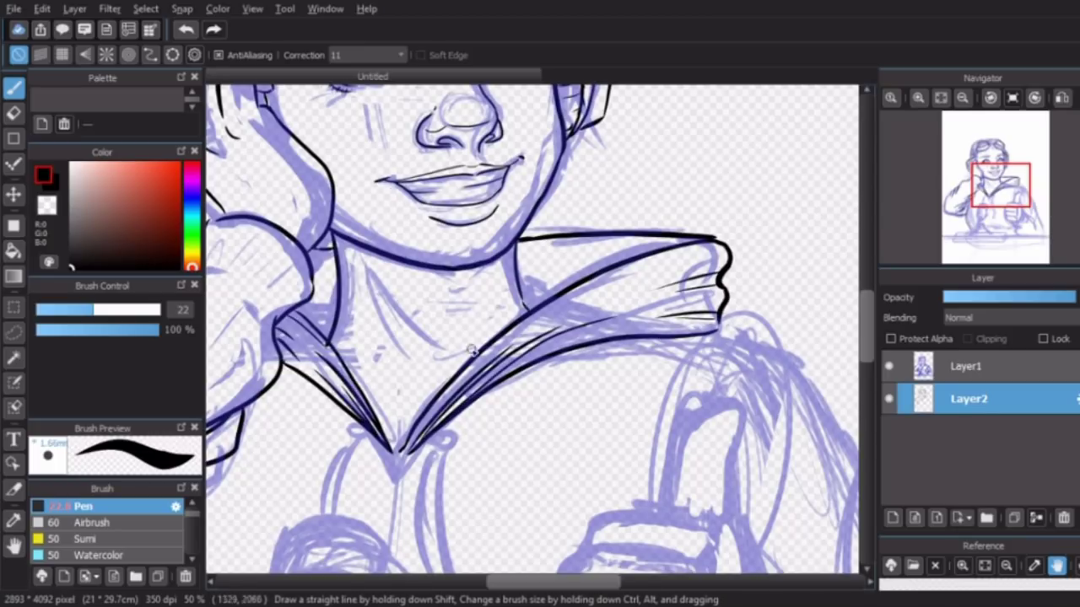
Ink short hair strokes along the cap's edge between the goggles and down the near temple beside the hand.
key(ctrl+0)
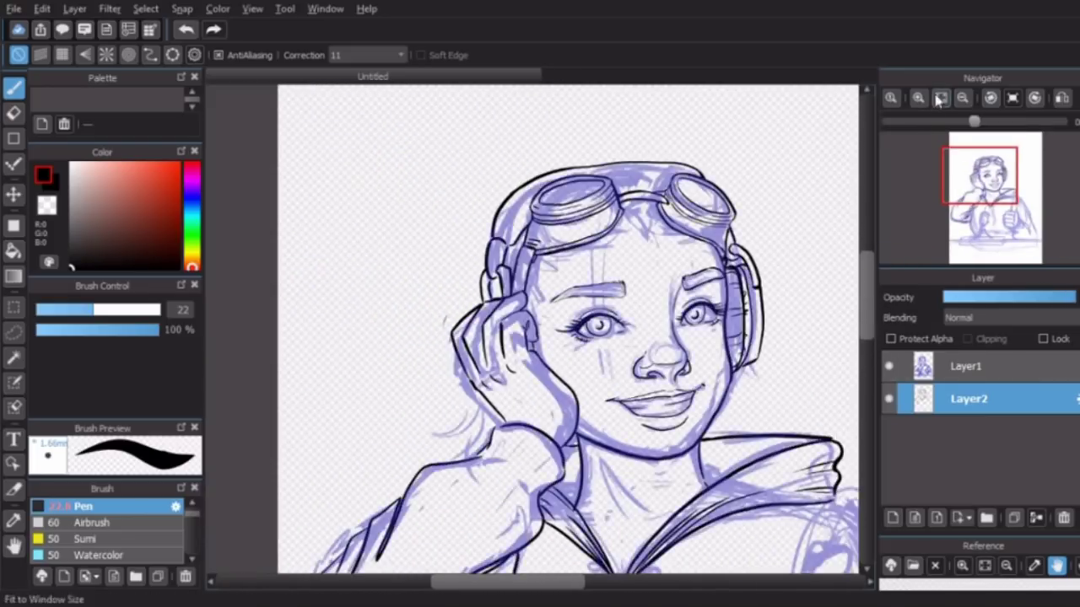
scroll(422, 337, up, 3)
mouse_move(560, 206)
mouse_down()
mouse_move(521, 178)
mouse_move(166, 456)
mouse_up()
drag(549, 228, 506, 295)
drag(582, 286, 540, 299)
mouse_move(473, 278)
mouse_down()
mouse_move(424, 301)
mouse_move(664, 234)
mouse_up()
drag(498, 250, 417, 263)
drag(462, 291, 415, 313)
drag(846, 199, 433, 196)
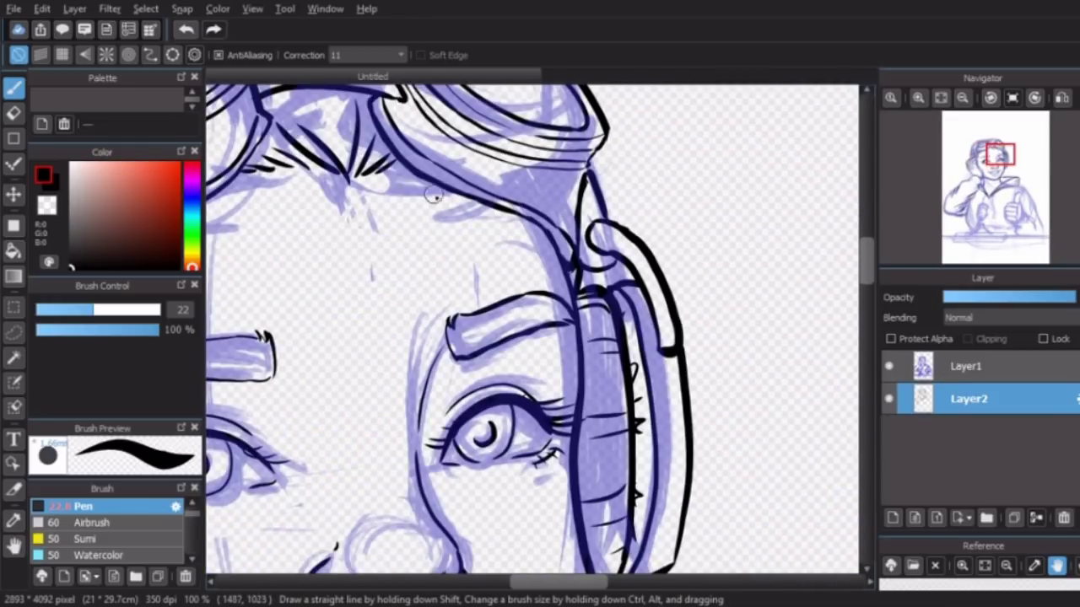
scroll(558, 255, down, 5)
scroll(380, 295, up, 5)
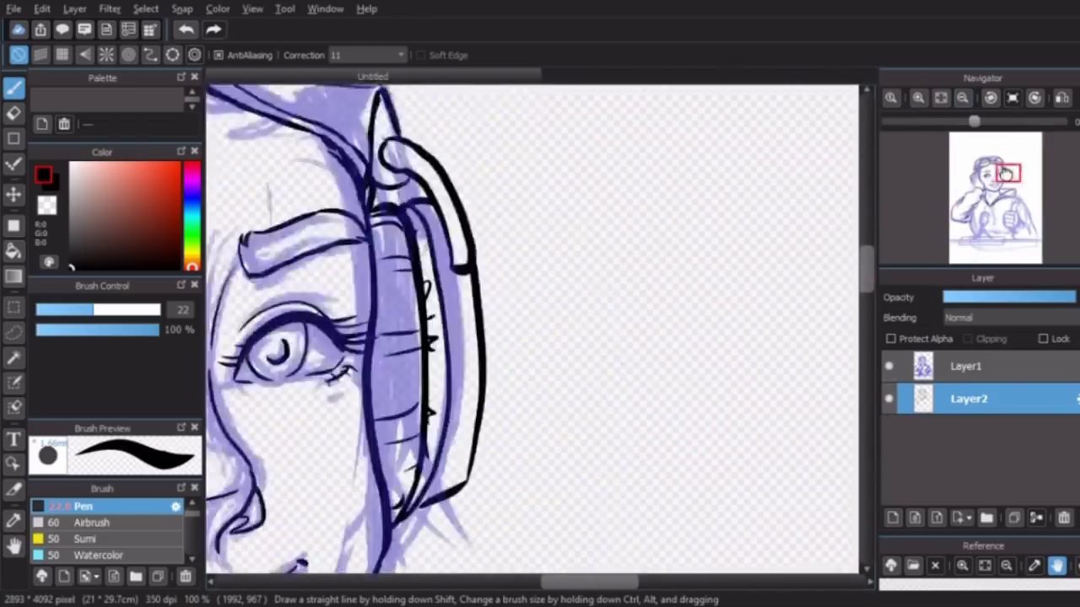
drag(303, 152, 309, 365)
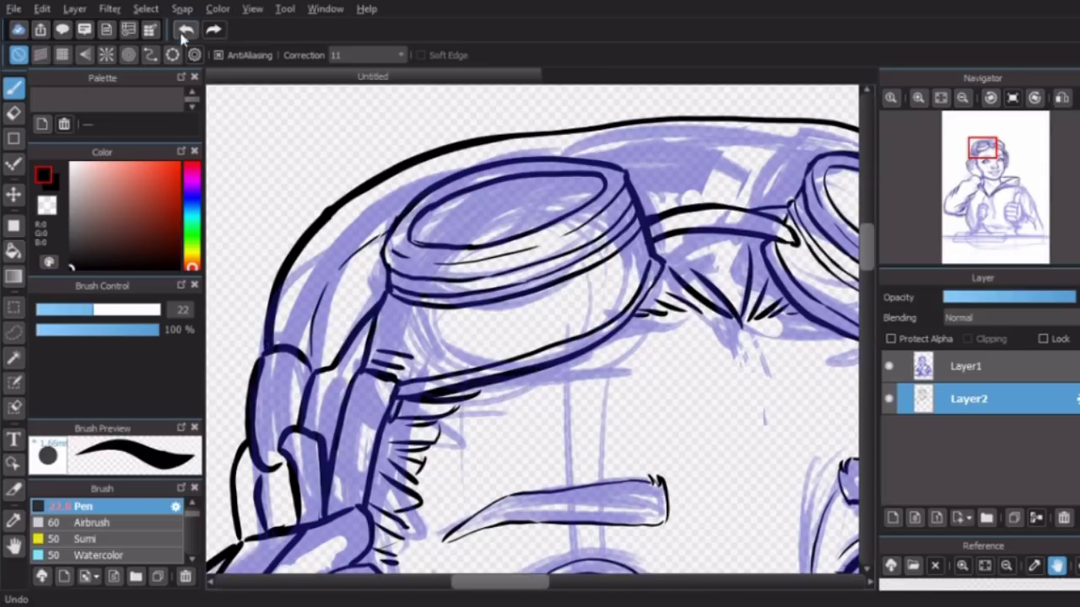
drag(634, 175, 453, 173)
Ink the ribbing lines across the cuff of the raised arm.
scroll(506, 296, down, 3)
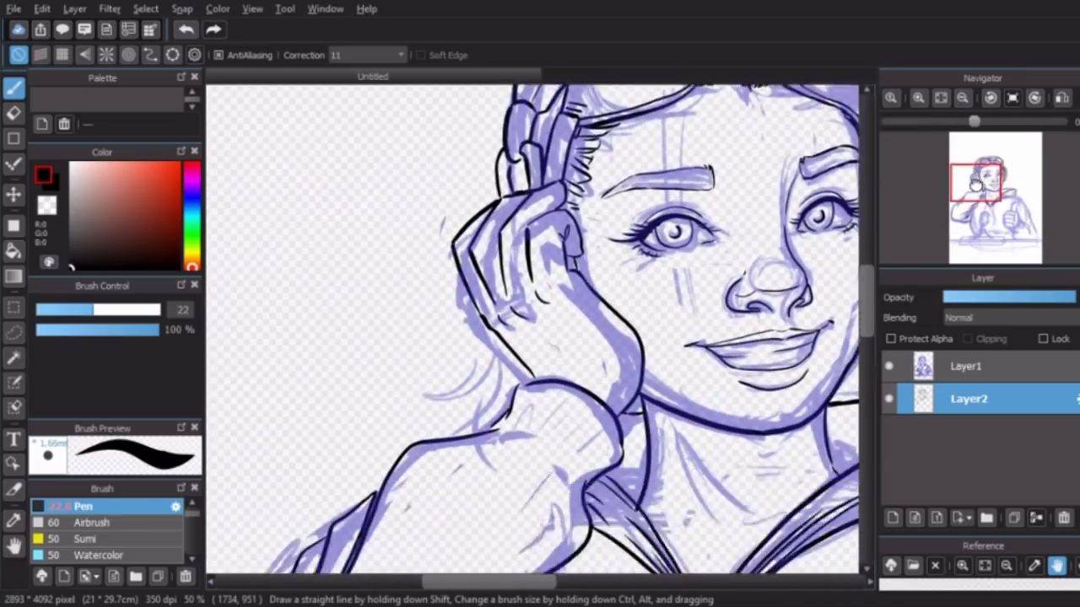
scroll(428, 385, up, 3)
mouse_move(371, 463)
mouse_down()
mouse_move(420, 382)
mouse_move(392, 460)
mouse_up()
drag(506, 403, 439, 482)
mouse_move(557, 428)
mouse_down()
mouse_move(460, 523)
mouse_move(472, 527)
mouse_up()
scroll(523, 472, down, 3)
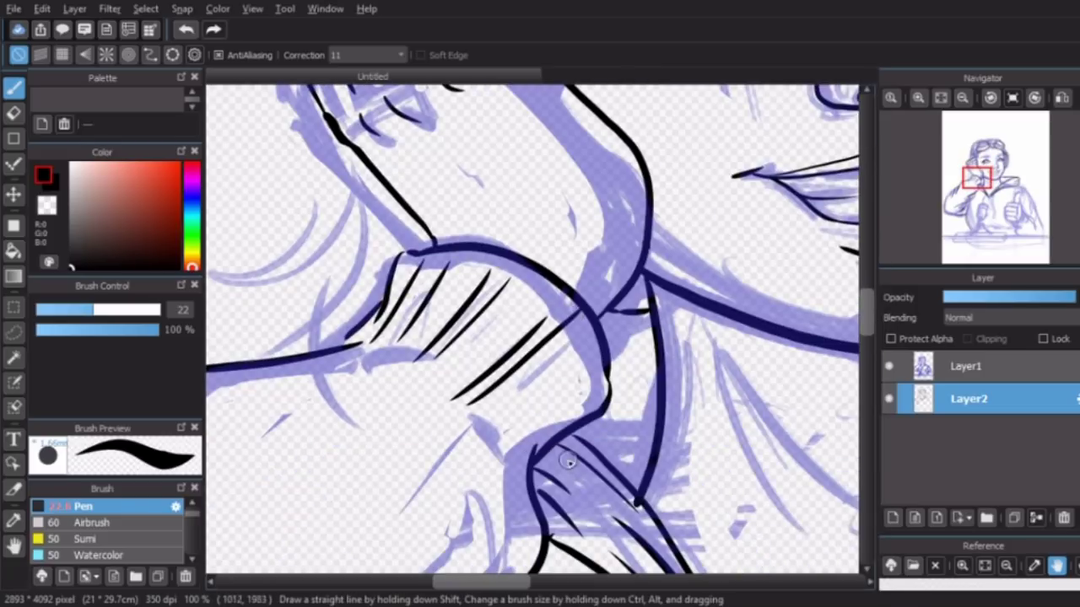
drag(599, 383, 527, 434)
drag(591, 335, 504, 426)
Ink the gathered fabric folds on the raised sleeve just below the ribbed cuff.
mouse_move(377, 353)
mouse_down()
mouse_move(321, 388)
mouse_move(405, 371)
mouse_up()
drag(422, 379, 485, 472)
drag(485, 422, 514, 523)
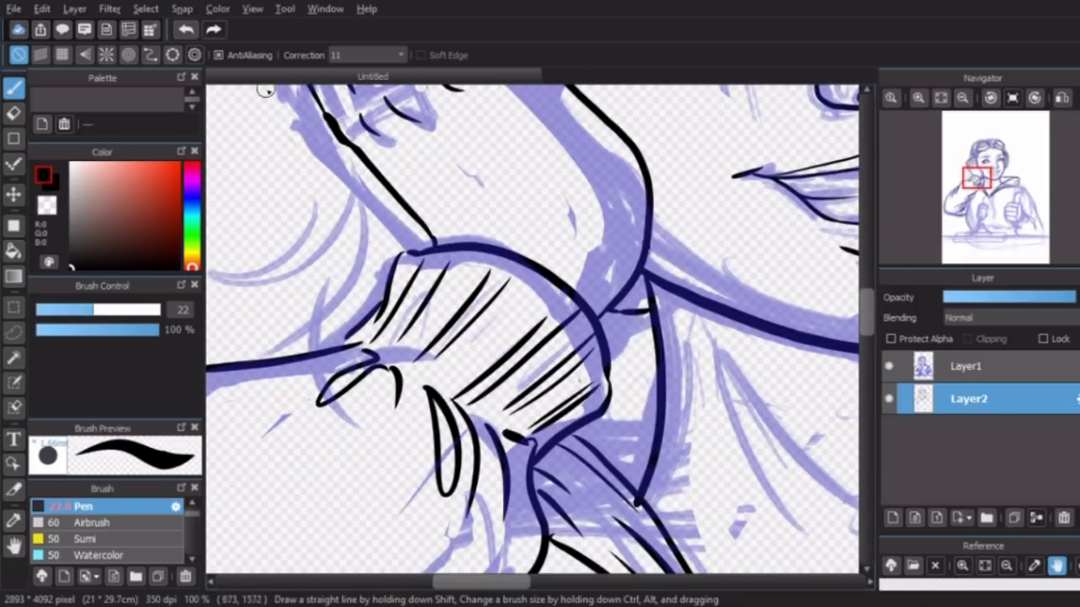
Check the linework with the Layer1 sketch hidden and make the sketch visible again.
click(962, 97)
click(963, 97)
click(890, 367)
scroll(627, 277, up, 5)
click(889, 366)
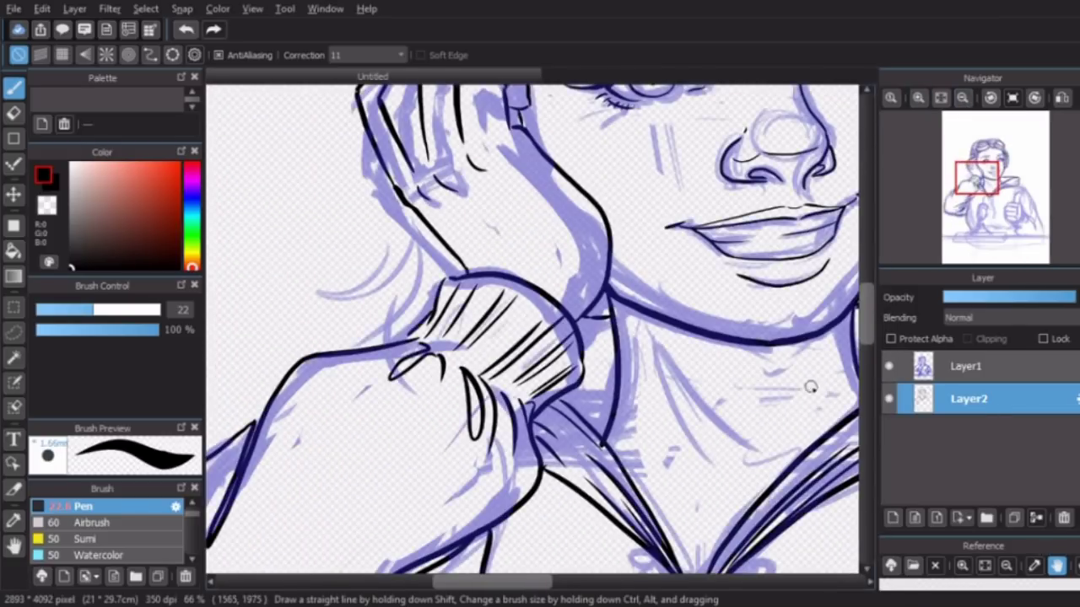
Ink the neck's muscle lines between jaw and collar and check the linework with Layer1 temporarily hidden.
scroll(431, 459, right, 3)
click(888, 366)
click(962, 97)
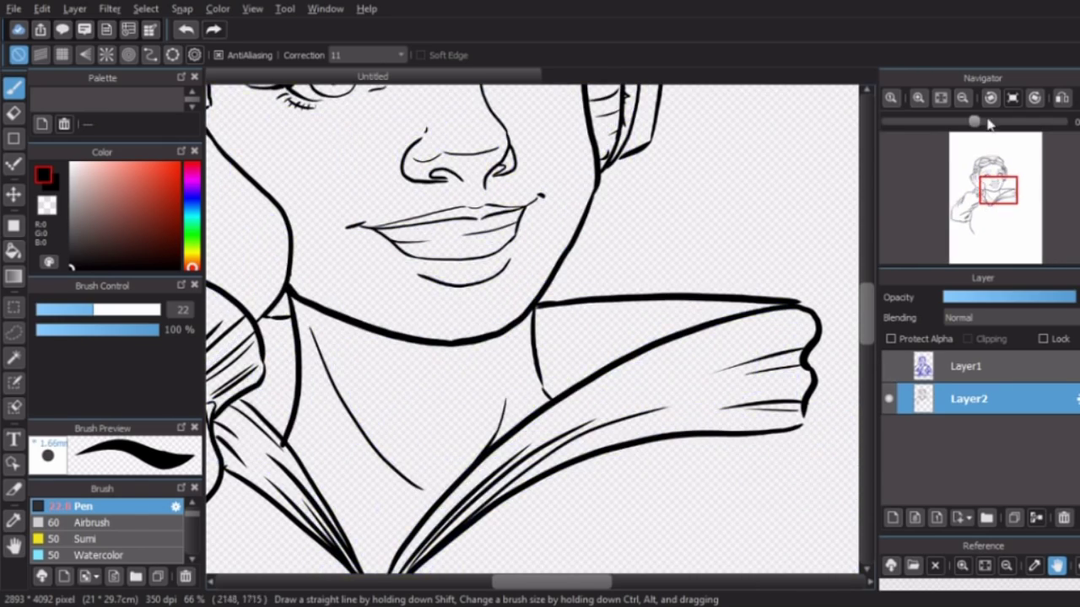
scroll(457, 276, up, 3)
mouse_move(978, 156)
mouse_down()
mouse_move(991, 200)
mouse_move(1011, 214)
mouse_up()
click(888, 366)
Ink the raised thumb and the outlines of the four curled fingers on the thumbs-up hand.
drag(538, 308, 618, 187)
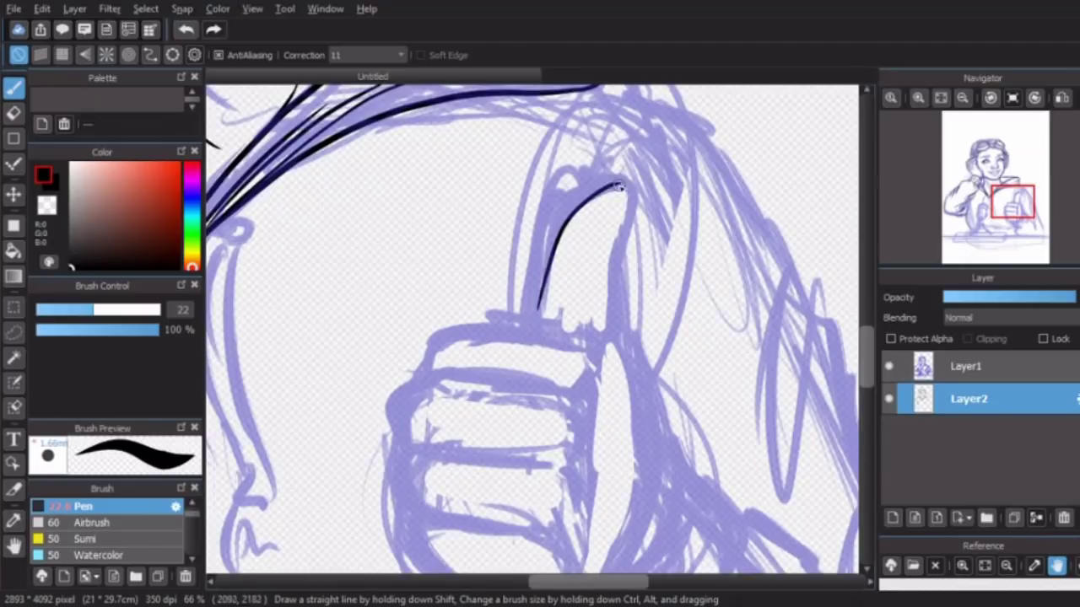
drag(570, 331, 420, 373)
mouse_move(540, 302)
mouse_down()
mouse_move(535, 331)
mouse_move(481, 274)
mouse_move(398, 347)
mouse_up()
mouse_move(525, 359)
mouse_down()
mouse_move(449, 427)
mouse_move(544, 429)
mouse_up()
drag(417, 422, 546, 501)
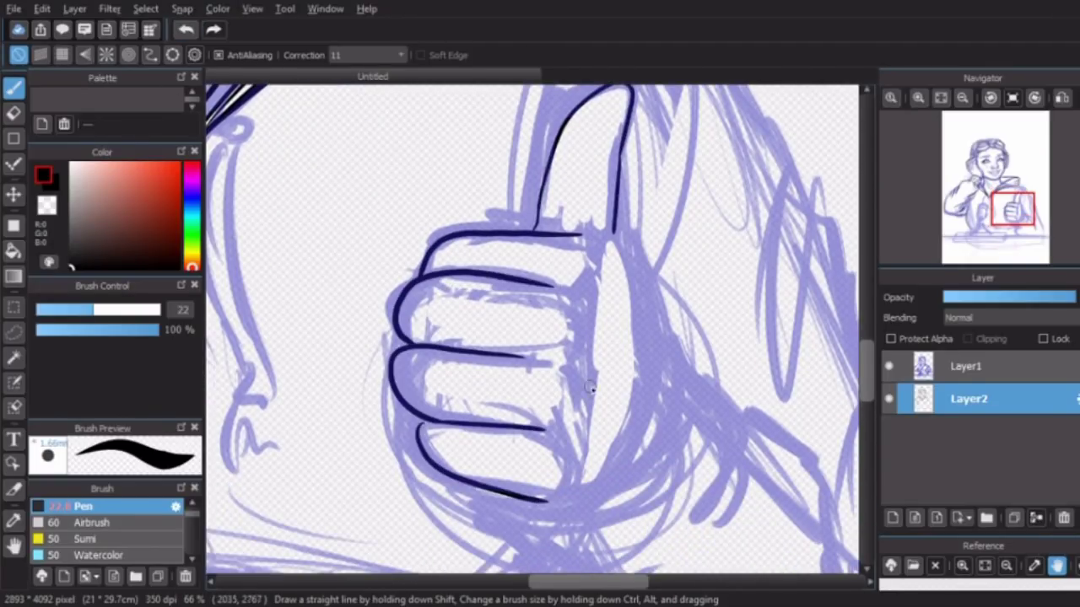
Ink the finger-end curves and palm's outer edge on the thumbs-up hand, checking the lines with Layer1 temporarily hidden.
drag(595, 384, 589, 430)
drag(582, 455, 578, 498)
drag(553, 505, 620, 479)
key(ctrl+z)
mouse_move(620, 238)
mouse_down()
mouse_move(656, 367)
mouse_move(623, 477)
mouse_up()
scroll(623, 477, down, 4)
click(889, 365)
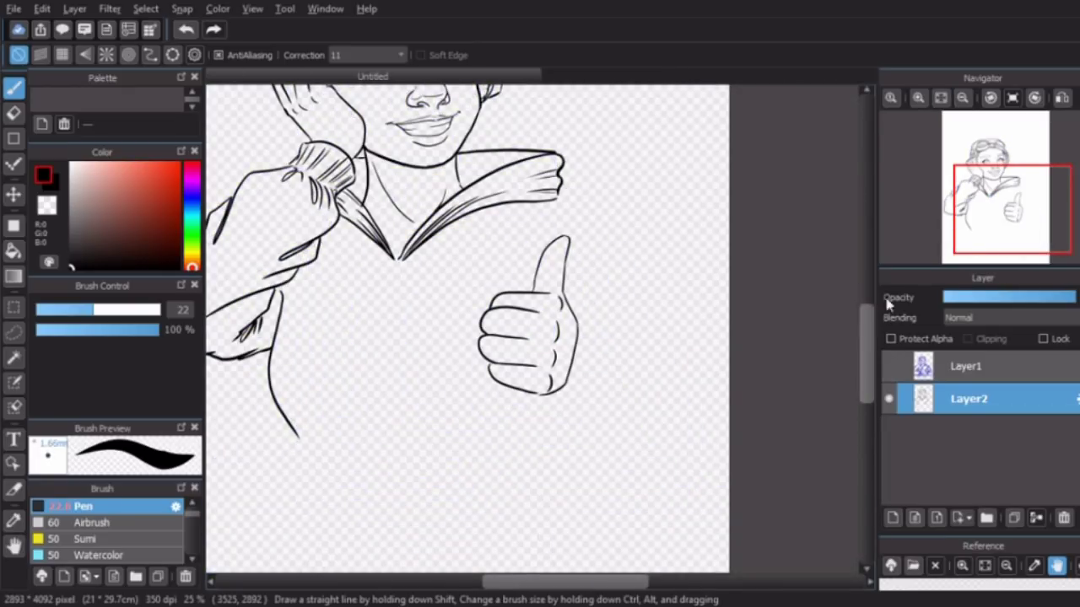
click(889, 365)
Redraw the palm's outer edge below the thumb with a more angular bend and erase the excess line.
scroll(788, 292, up, 4)
drag(617, 243, 650, 363)
key(e)
drag(641, 278, 665, 354)
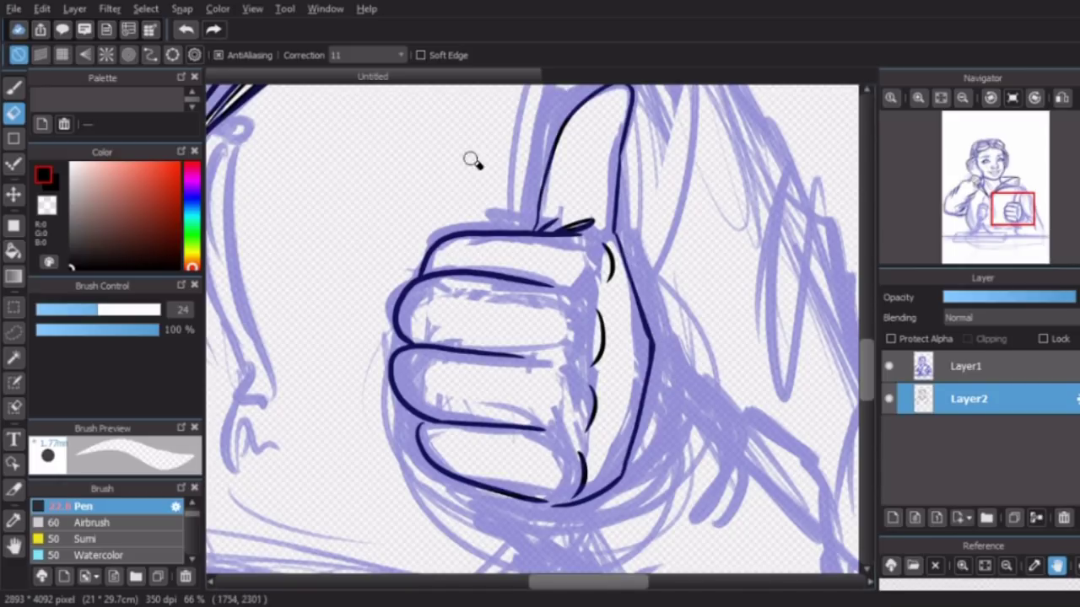
Ink the sleeve opening around the thumbs-up wrist and the forearm edge down to the table, erasing the overlapping line beside the palm.
scroll(559, 225, down, 1)
key(b)
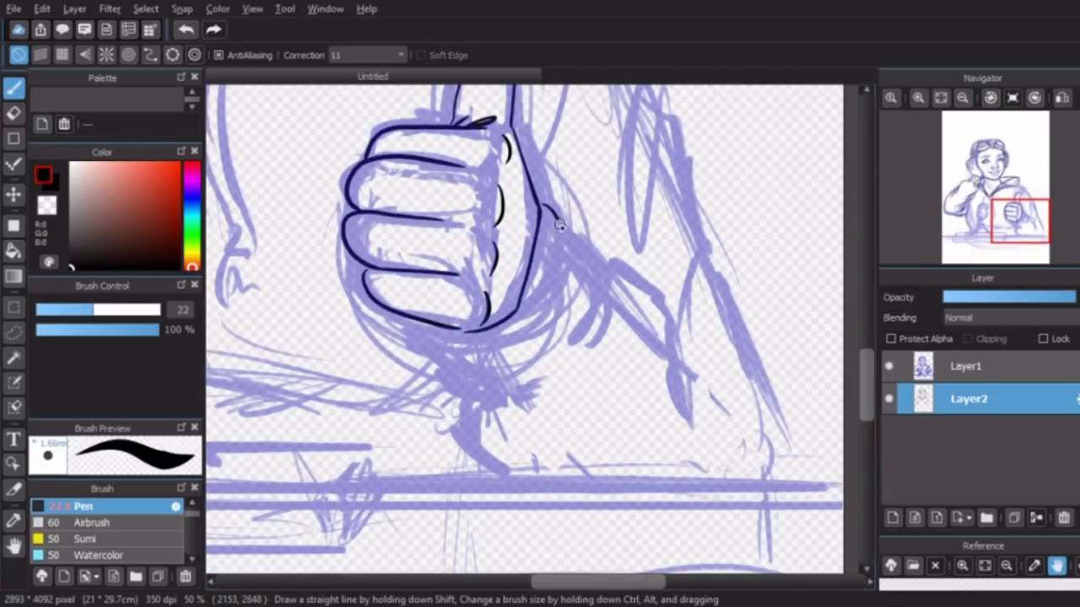
drag(438, 353, 529, 364)
drag(433, 334, 471, 343)
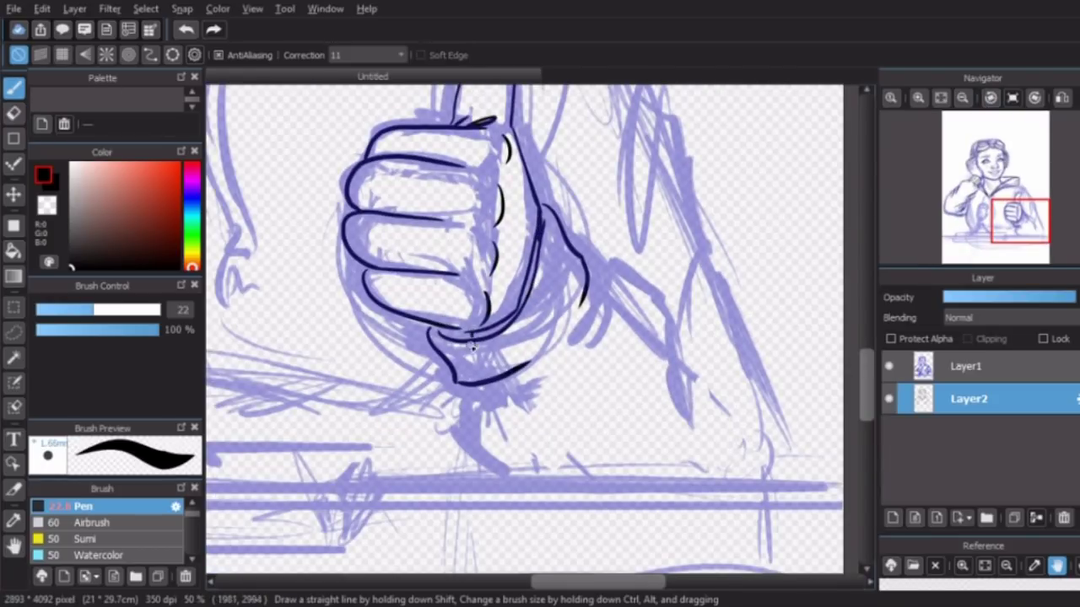
key(e)
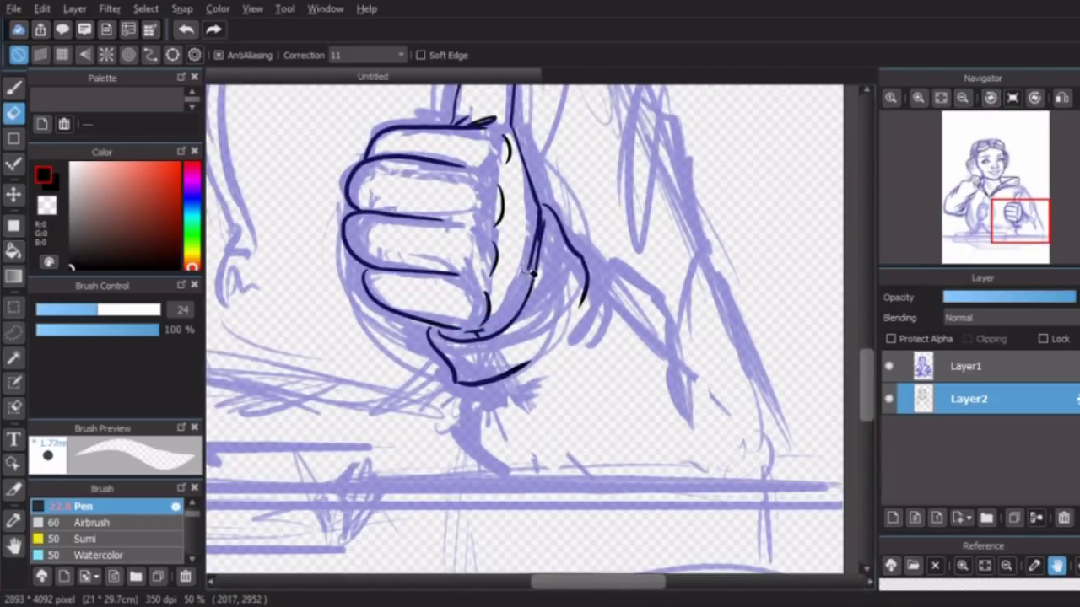
key(b)
drag(439, 371, 494, 476)
scroll(624, 286, down, 3)
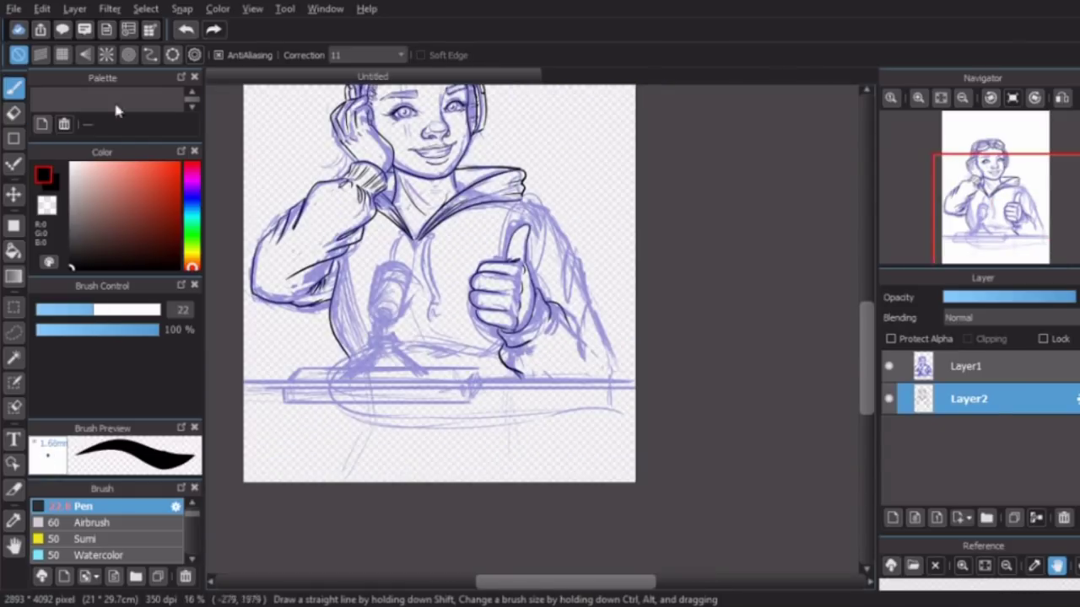
Ink the elbow folds and the outer sleeve edge of the thumbs-up arm down to the table.
scroll(530, 334, up, 3)
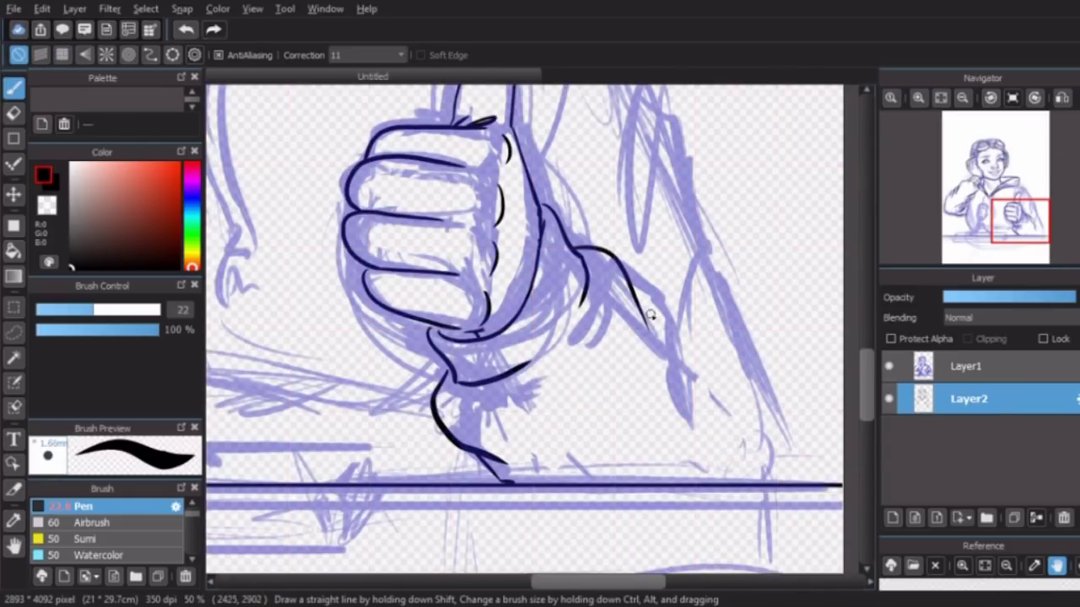
drag(723, 383, 712, 426)
drag(727, 371, 687, 346)
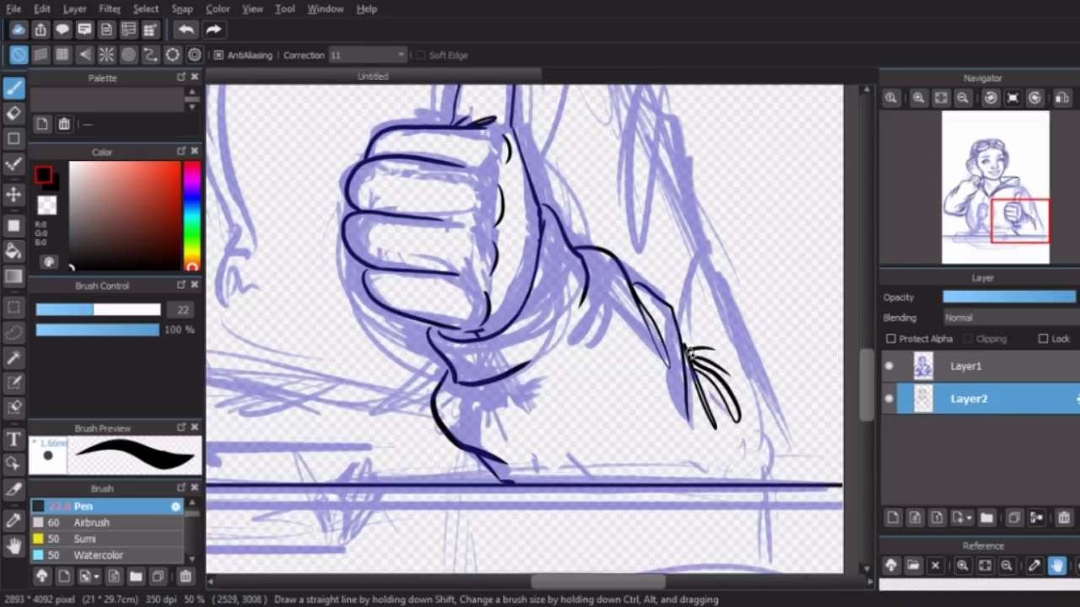
scroll(641, 296, up, 5)
mouse_move(499, 190)
mouse_down()
mouse_move(643, 318)
mouse_move(624, 460)
mouse_move(693, 544)
mouse_up()
Ink both hoodie drawstrings hanging from the collar, with the eyelet and the knotted tassel on the longer one.
click(963, 99)
scroll(711, 369, down, 3)
scroll(857, 386, up, 2)
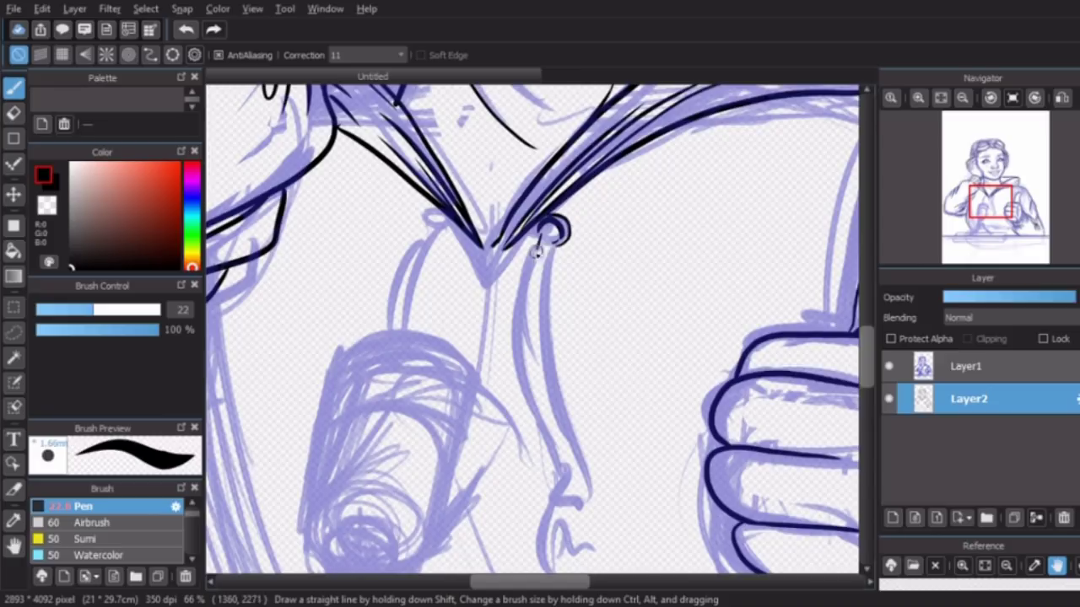
scroll(536, 251, down, 1)
mouse_move(548, 150)
mouse_down()
mouse_move(563, 384)
mouse_move(569, 355)
mouse_up()
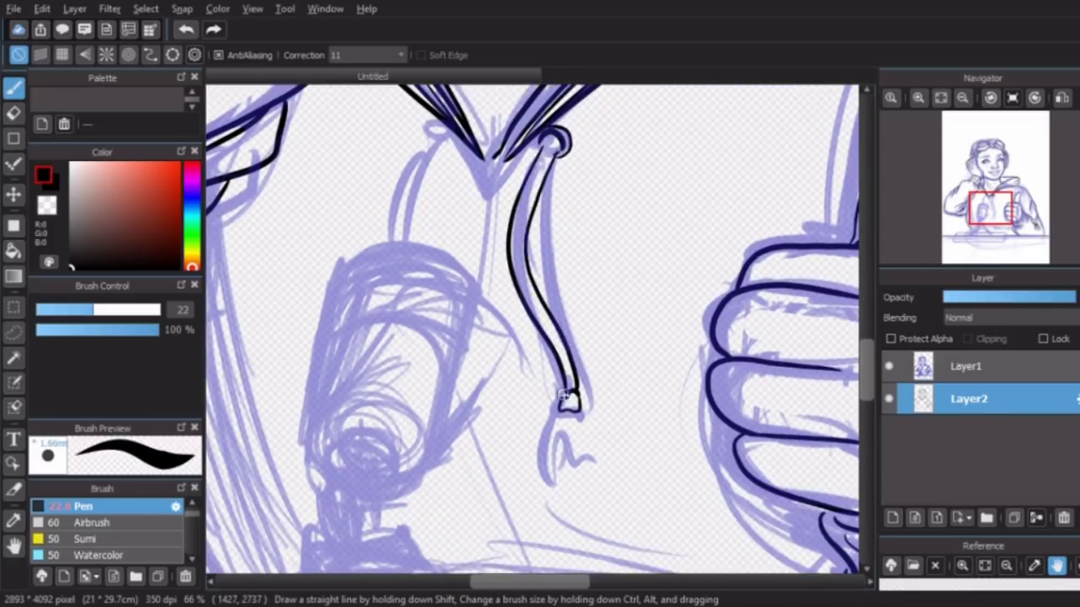
drag(420, 154, 395, 240)
mouse_move(443, 135)
mouse_down()
mouse_move(414, 203)
mouse_move(414, 245)
mouse_up()
Ink the microphone body with its rounded top, double middle band, side outlines and curved lower end, redoing misplaced strokes.
scroll(413, 244, down, 1)
mouse_move(325, 203)
mouse_down()
mouse_move(374, 121)
mouse_move(462, 236)
mouse_up()
key(ctrl+z)
mouse_move(466, 165)
mouse_down()
mouse_move(455, 243)
mouse_move(317, 238)
mouse_move(455, 253)
mouse_move(435, 346)
mouse_up()
mouse_move(318, 224)
mouse_down()
mouse_move(309, 320)
mouse_move(432, 344)
mouse_up()
click(187, 31)
key(ctrl+z)
drag(306, 317, 432, 344)
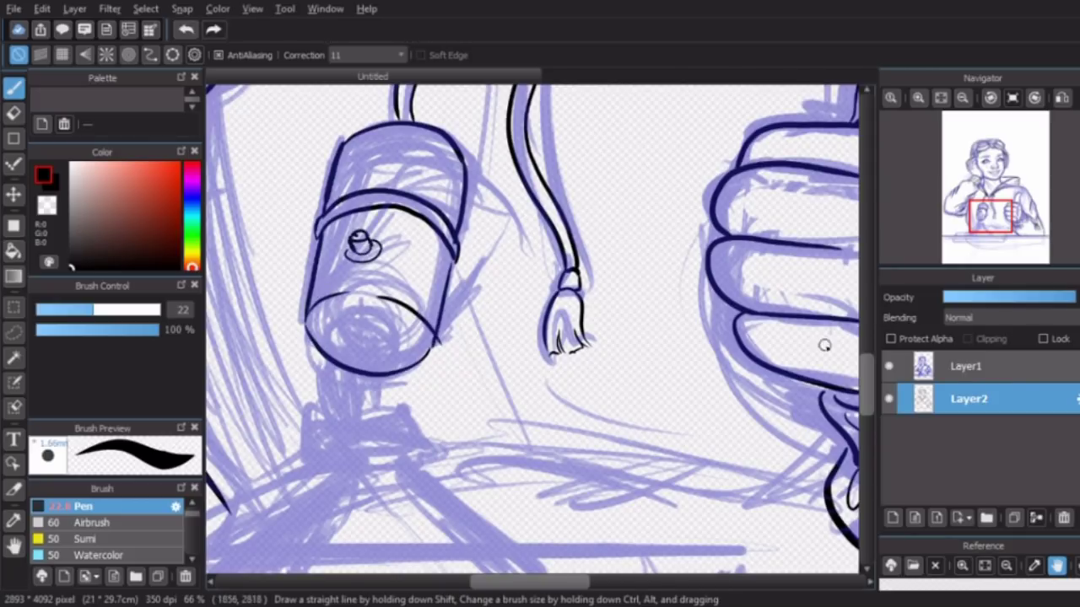
Ink the curved lower edge of the hoodie between the microphone stand and the thumbs-up sleeve.
scroll(824, 346, down, 4)
scroll(342, 350, up, 3)
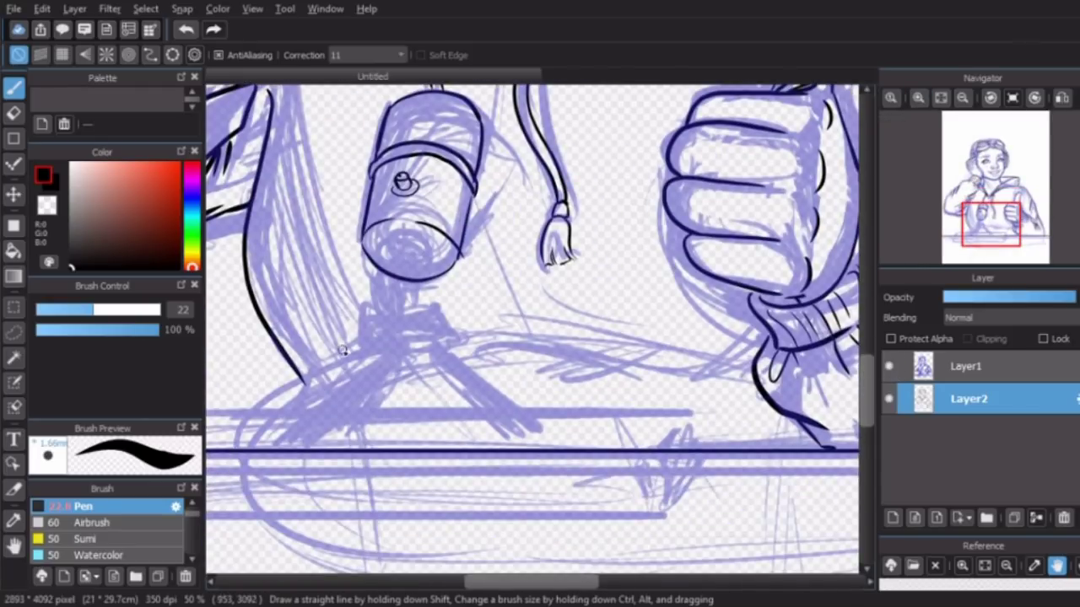
scroll(637, 298, down, 3)
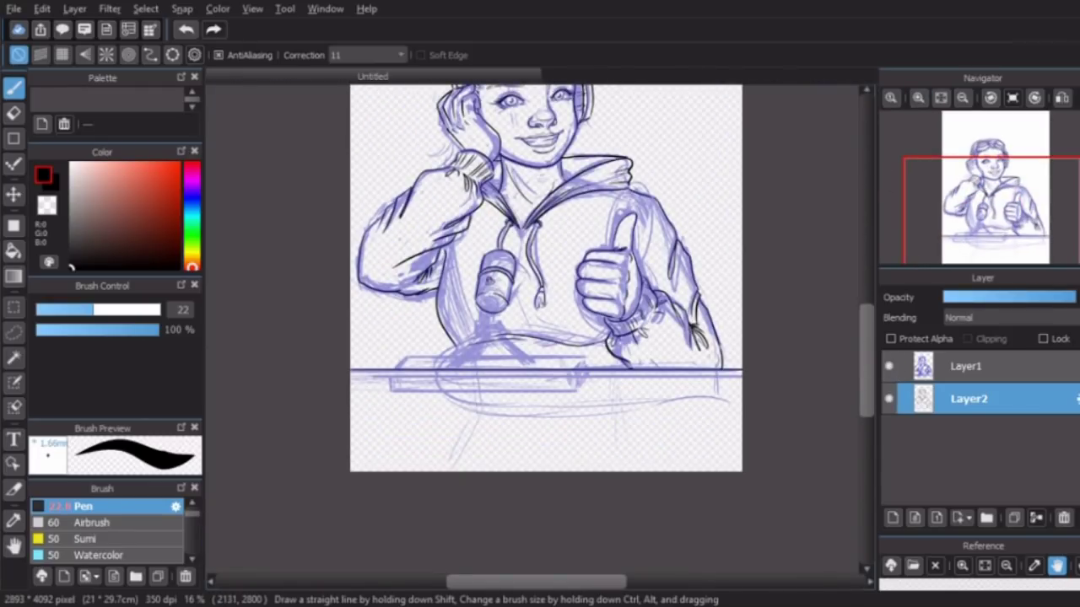
Ink the socket ring under the microphone, the stem below it and the upper block of the stand's base.
scroll(515, 288, up, 5)
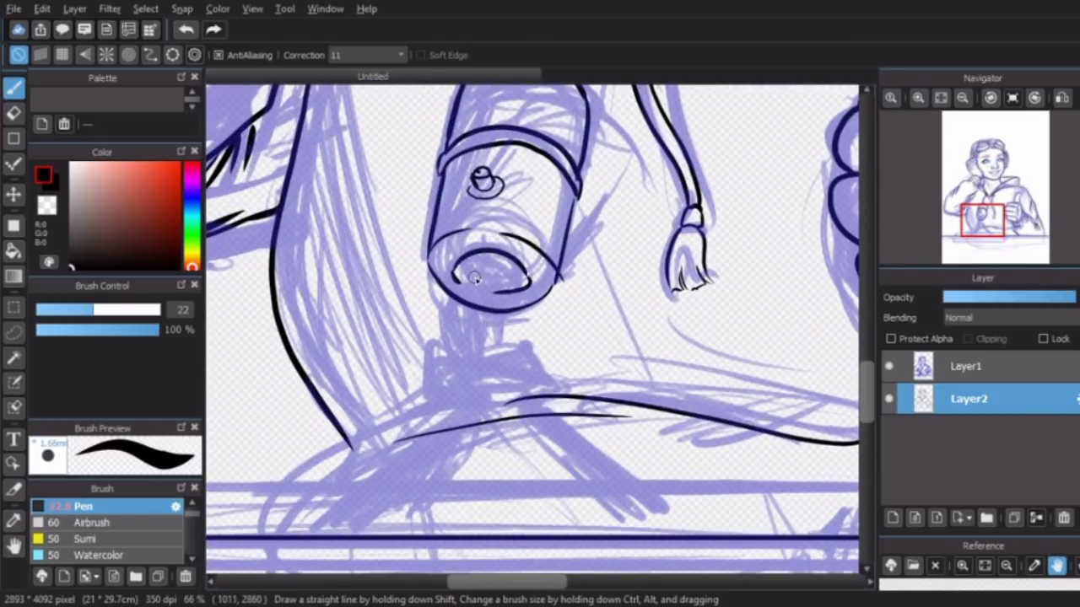
drag(475, 275, 478, 354)
mouse_move(499, 279)
mouse_down()
mouse_move(503, 350)
mouse_move(531, 375)
mouse_up()
key(e)
key(b)
mouse_move(457, 356)
mouse_down()
mouse_move(530, 352)
mouse_move(531, 371)
mouse_up()
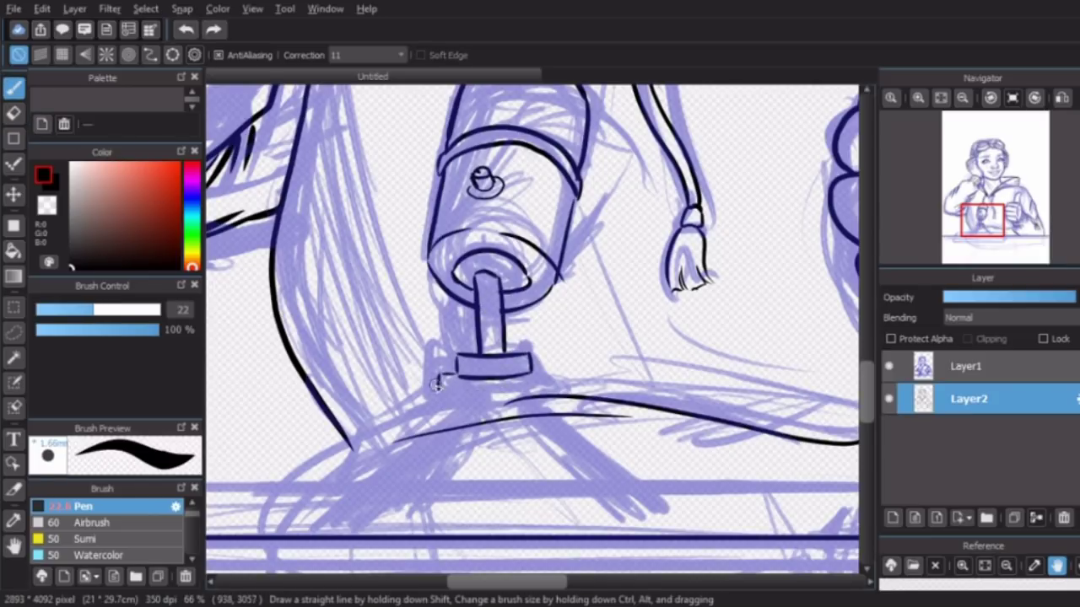
Ink the wider lower plate of the stand's base and clean up its bottom line with the eraser.
mouse_move(439, 379)
mouse_down()
mouse_move(540, 385)
mouse_move(546, 372)
mouse_up()
scroll(546, 372, down, 3)
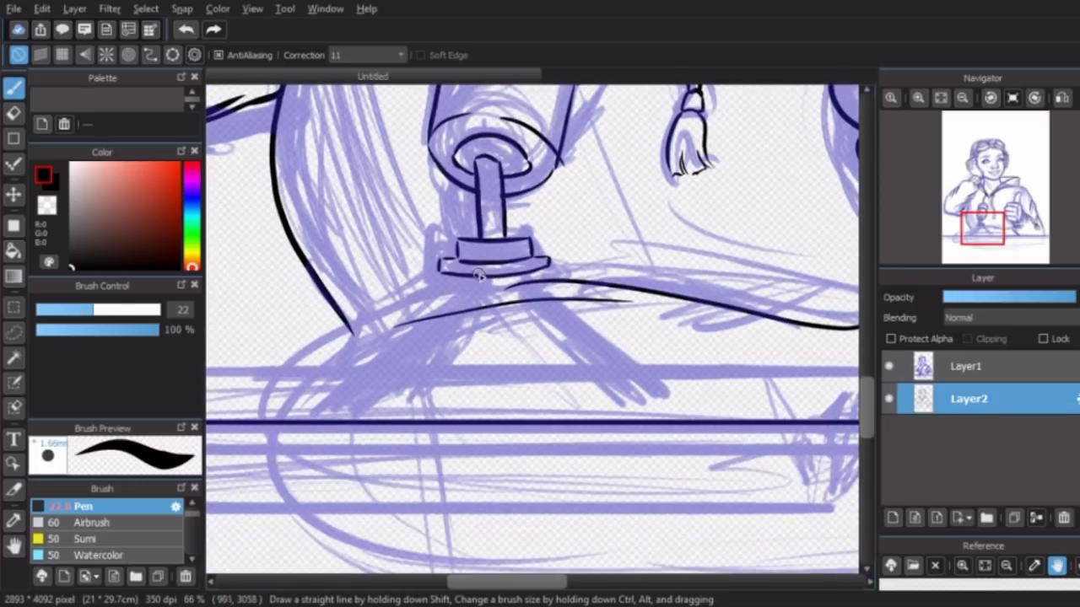
scroll(481, 270, up, 3)
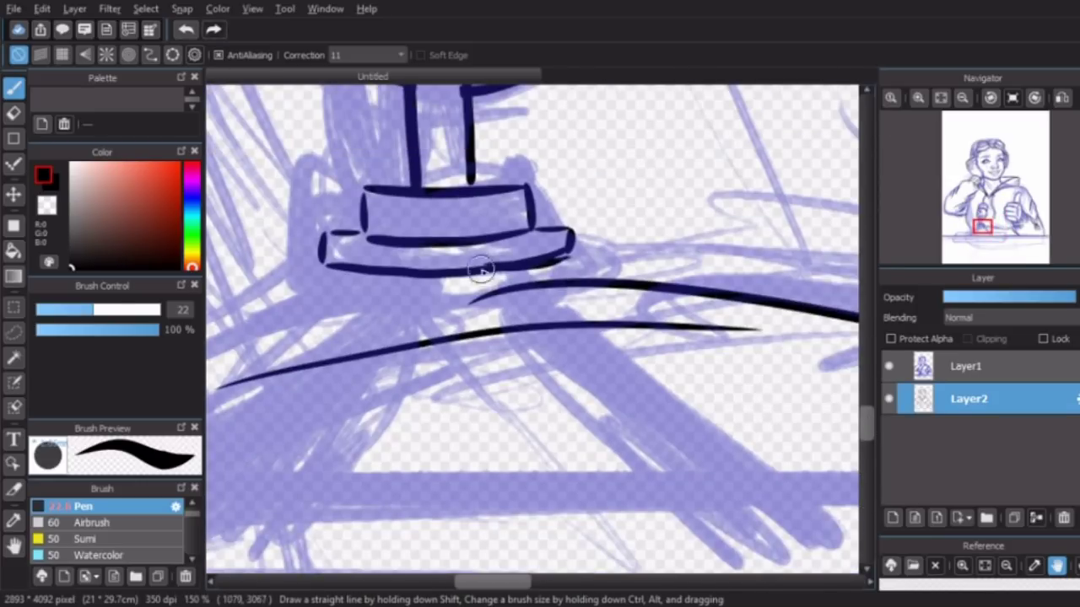
key(e)
drag(481, 258, 559, 241)
key(b)
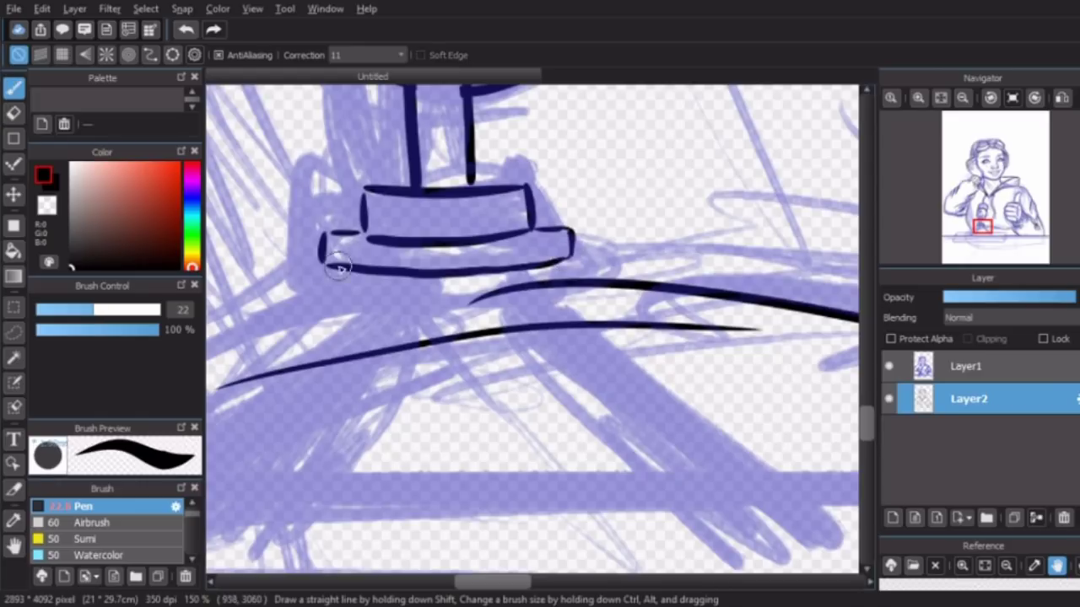
Ink the two outer tripod legs spreading from the base plate down toward the table.
scroll(568, 228, down, 3)
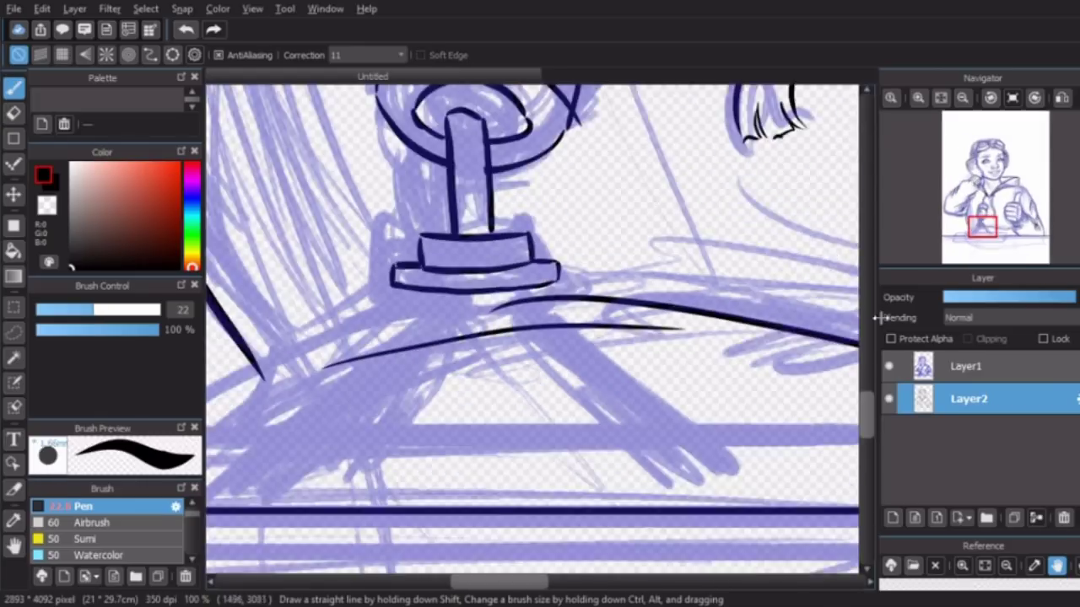
mouse_move(462, 307)
mouse_down()
mouse_move(344, 426)
mouse_move(364, 428)
mouse_up()
mouse_move(525, 309)
mouse_down()
mouse_move(650, 430)
mouse_move(616, 430)
mouse_move(663, 426)
mouse_up()
key(ctrl+z)
key(ctrl+z)
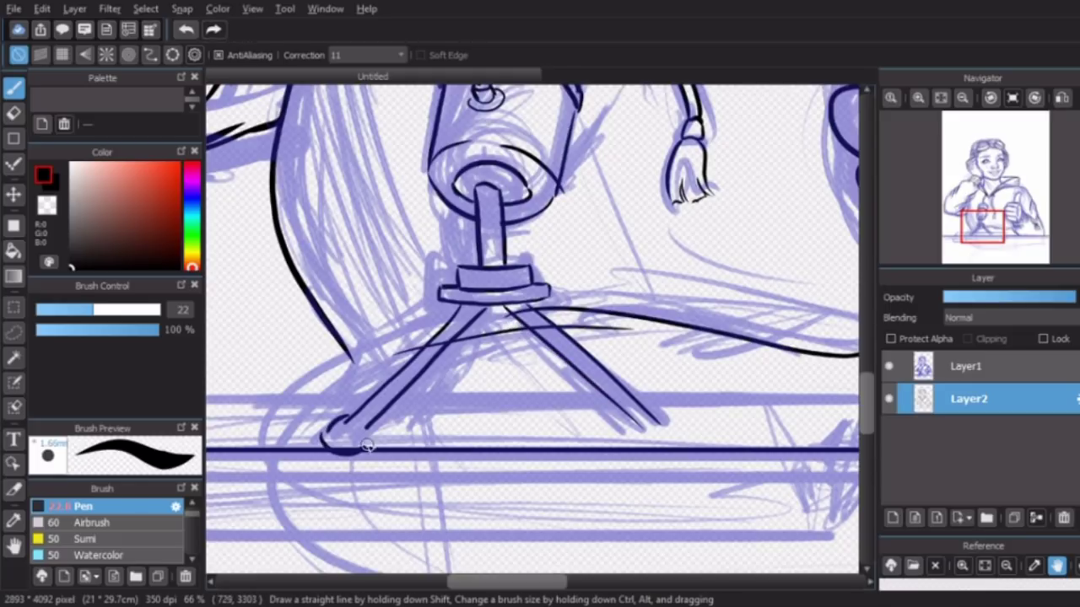
Erase the table line around the ends of the outer tripod legs and ink a rounded foot on each.
key(ctrl+z)
key(e)
drag(405, 452, 320, 456)
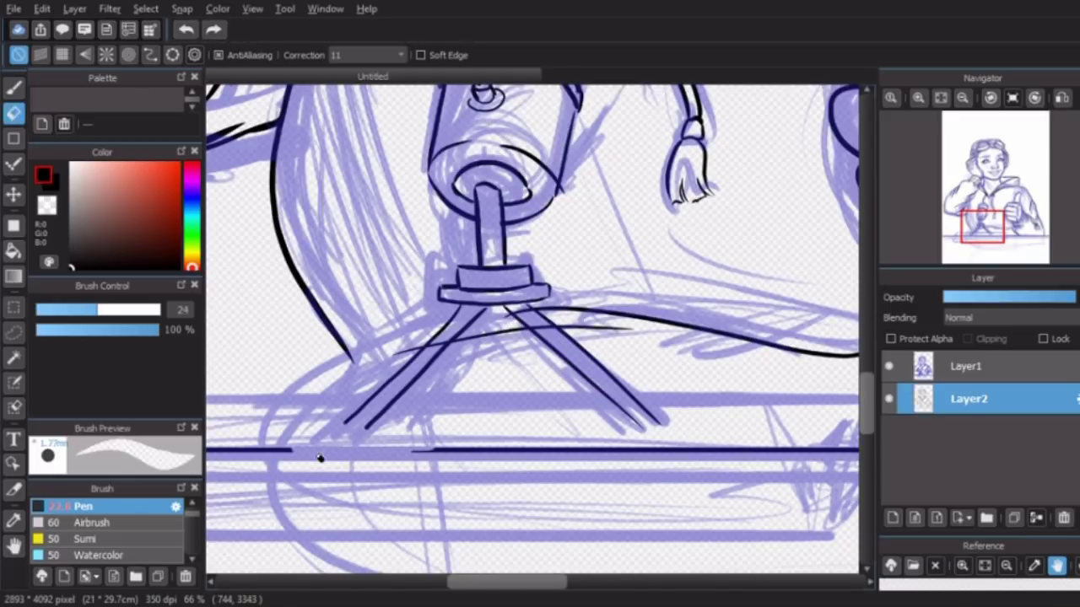
drag(702, 450, 629, 451)
key(b)
drag(320, 443, 363, 426)
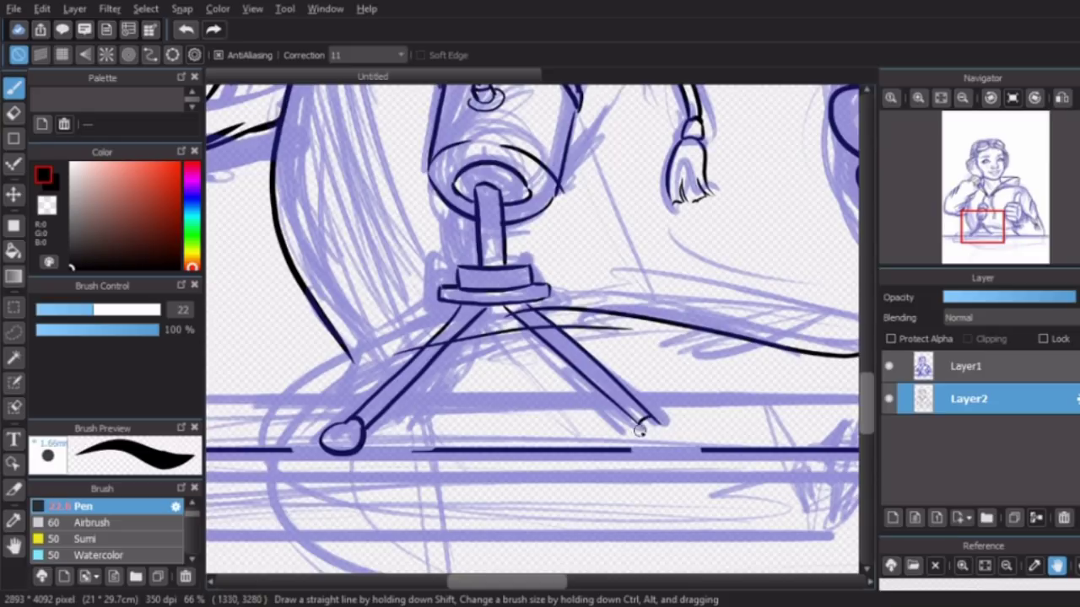
drag(641, 422, 666, 453)
Ink the shorter middle tripod leg with its small rounded foot.
drag(485, 309, 434, 410)
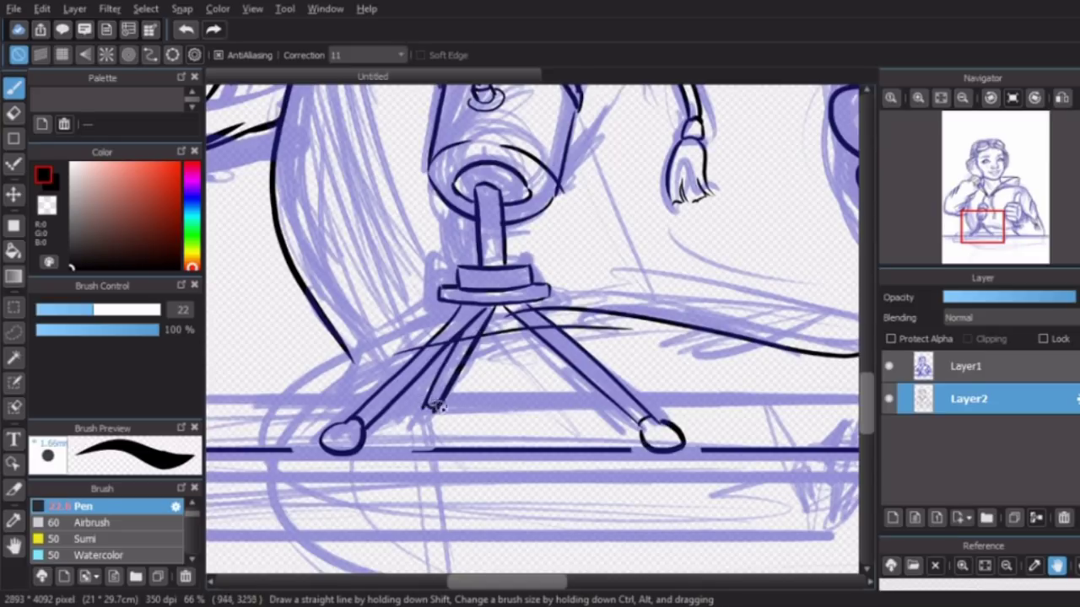
scroll(434, 422, up, 4)
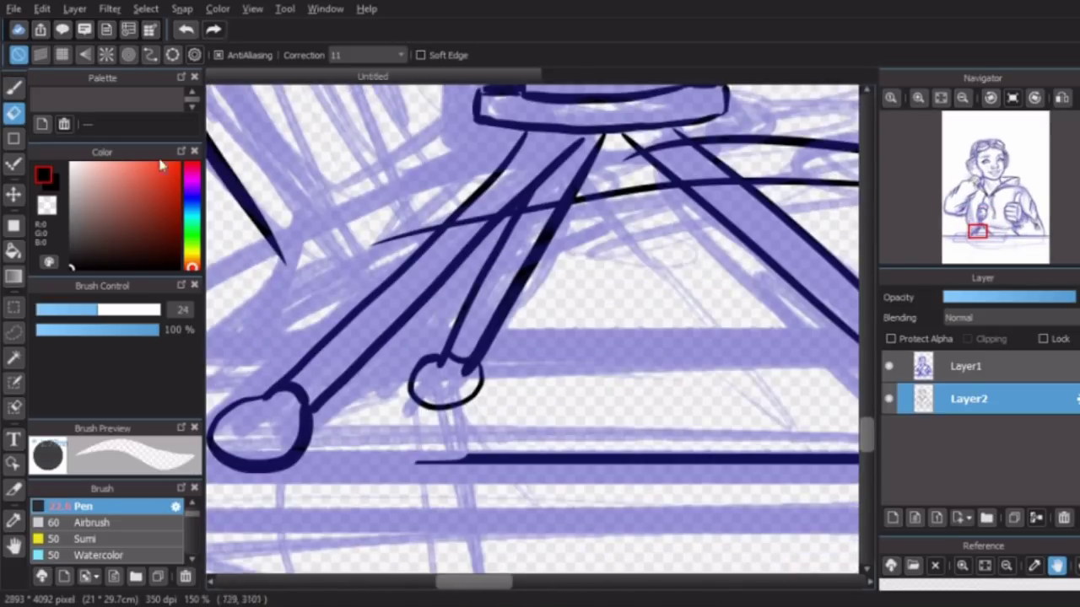
click(991, 237)
drag(991, 237, 976, 231)
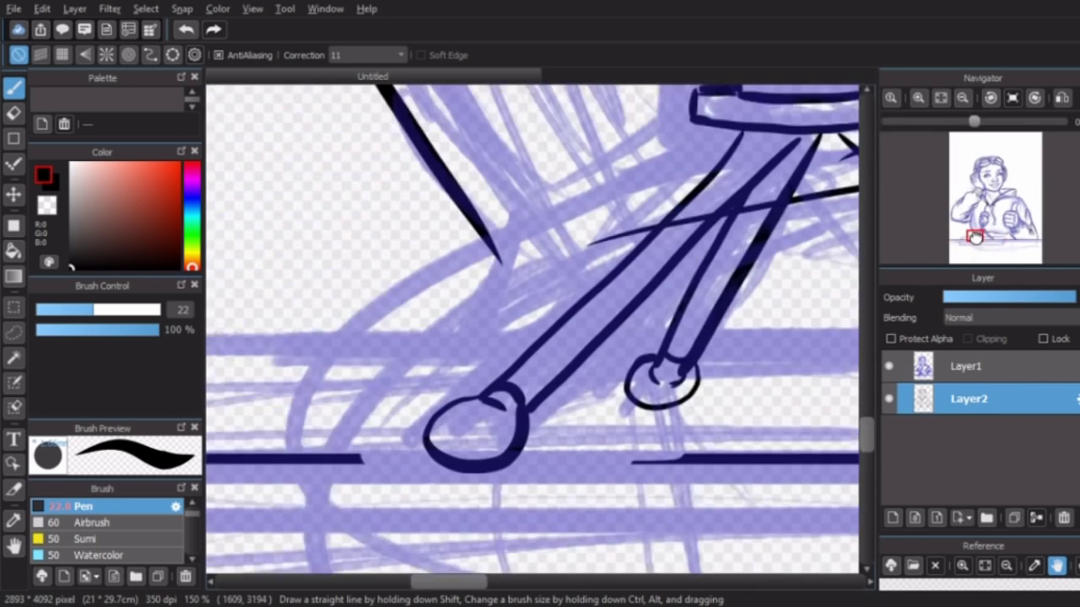
Erase the hoodie's lower edge lines where they run across the tripod legs.
scroll(497, 182, down, 3)
scroll(497, 181, up, 3)
key(e)
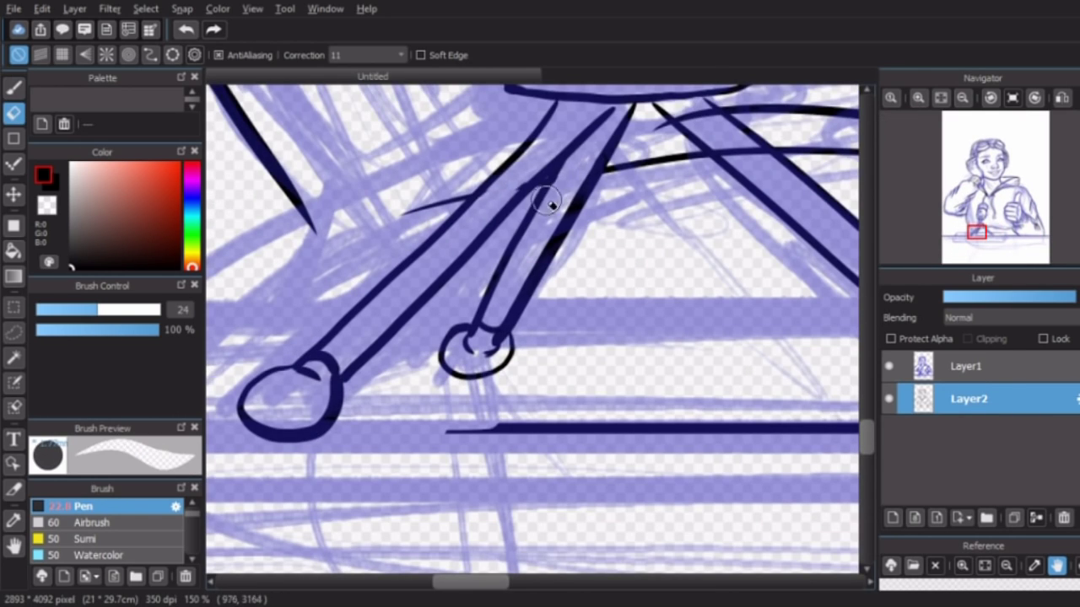
scroll(785, 178, down, 3)
scroll(269, 120, up, 3)
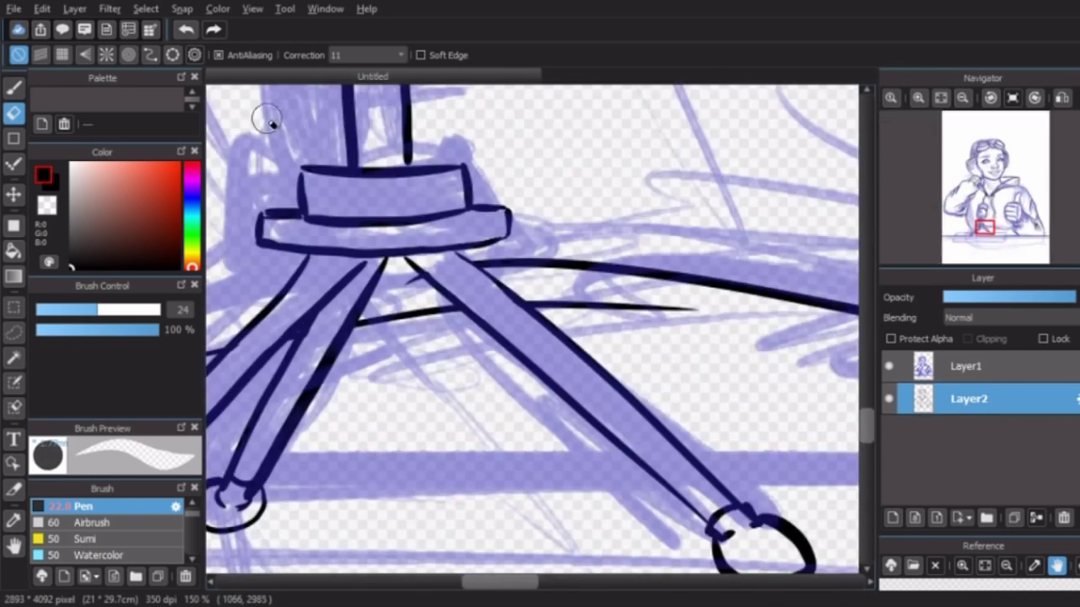
key(b)
Check the inked lines with Layer1 temporarily hidden and in a mirrored canvas view.
scroll(268, 121, down, 3)
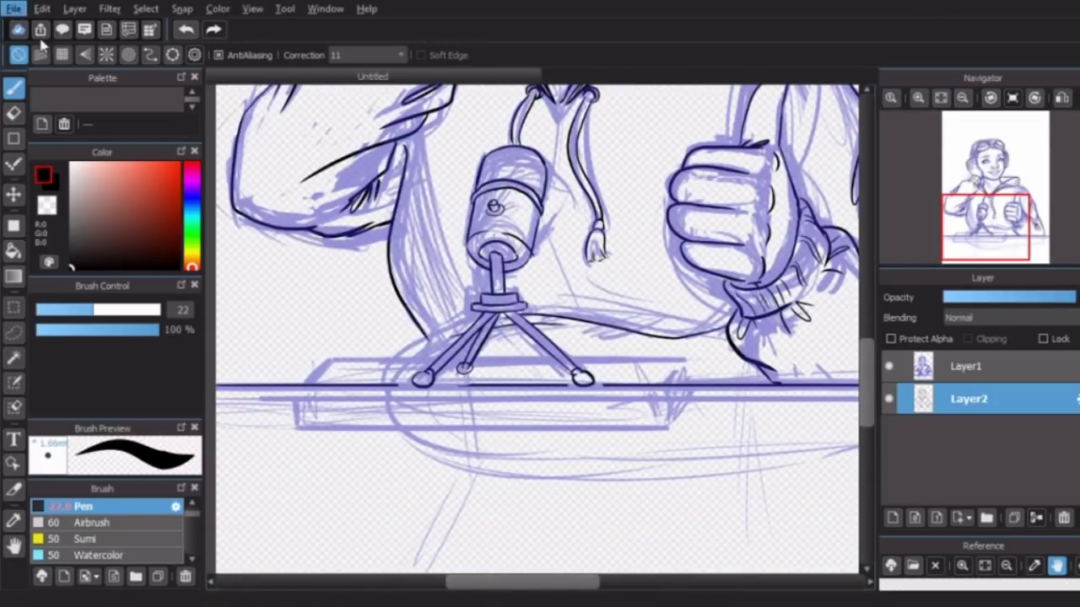
scroll(540, 329, down, 10)
click(888, 365)
click(888, 365)
scroll(593, 184, up, 5)
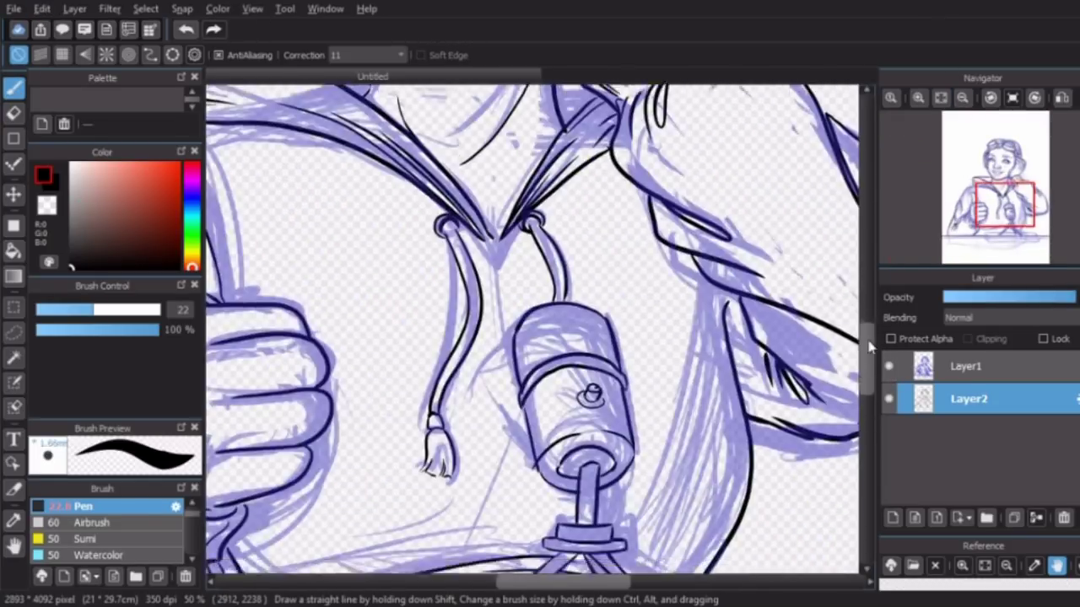
Open the top of the microphone stem and ink the cable curving from the socket around the tripod onto the table.
key(e)
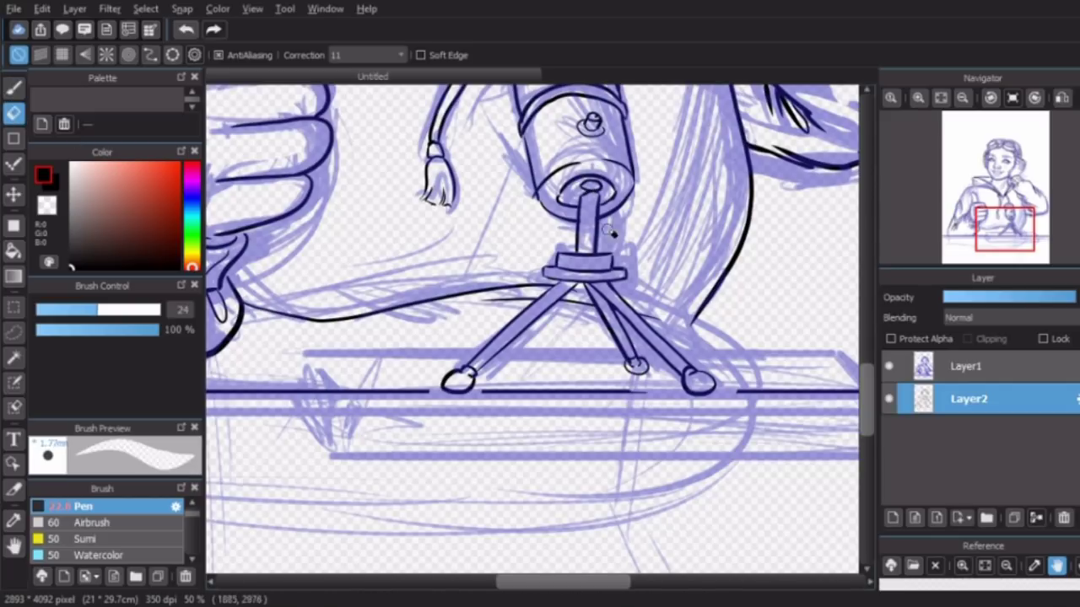
key(b)
drag(600, 207, 641, 494)
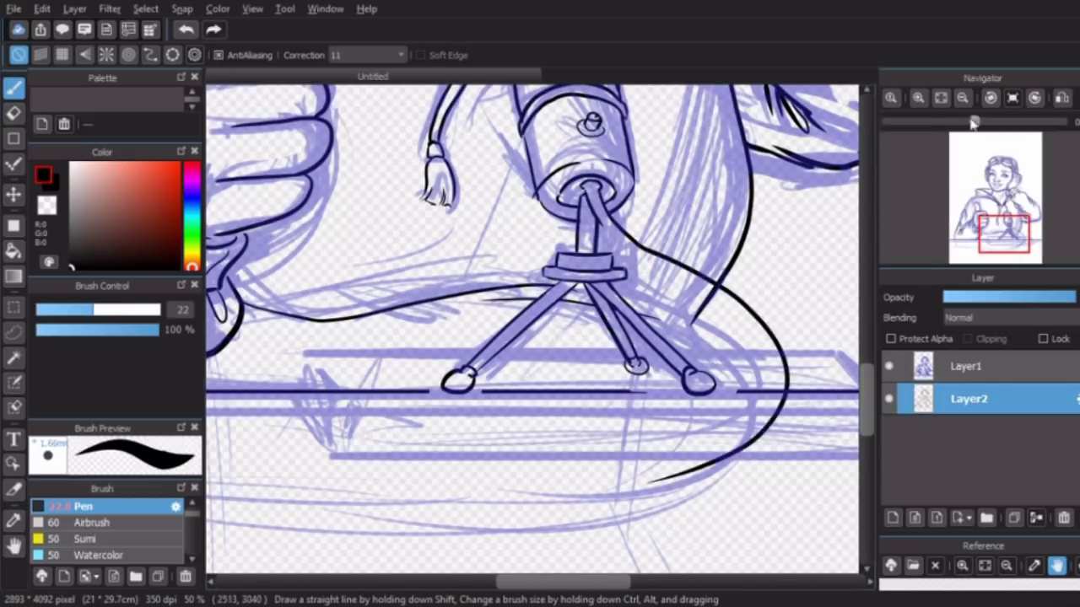
scroll(579, 589, down, 2)
scroll(624, 278, up, 4)
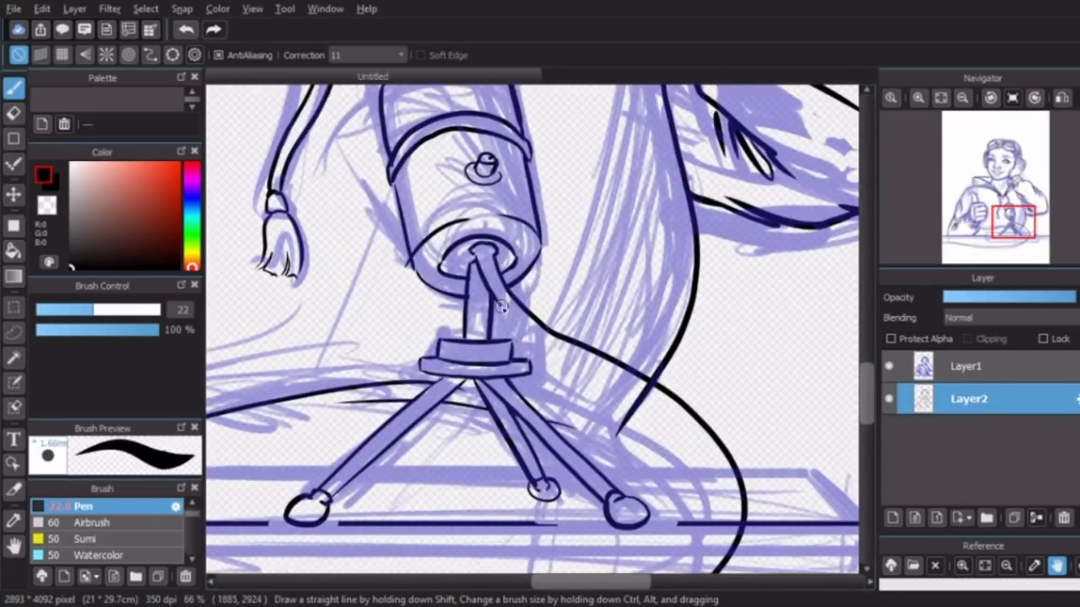
drag(500, 300, 624, 386)
mouse_move(711, 465)
mouse_down()
mouse_move(716, 371)
mouse_move(386, 205)
mouse_move(512, 385)
mouse_move(707, 396)
mouse_move(410, 388)
mouse_up()
key(ctrl+z)
drag(717, 394, 311, 396)
key(ctrl+z)
Ink the two parallel edges of the cable across the table front to the canvas edge, rotating the view as needed.
scroll(51, 33, down, 3)
drag(390, 212, 400, 231)
key(ctrl+Right)
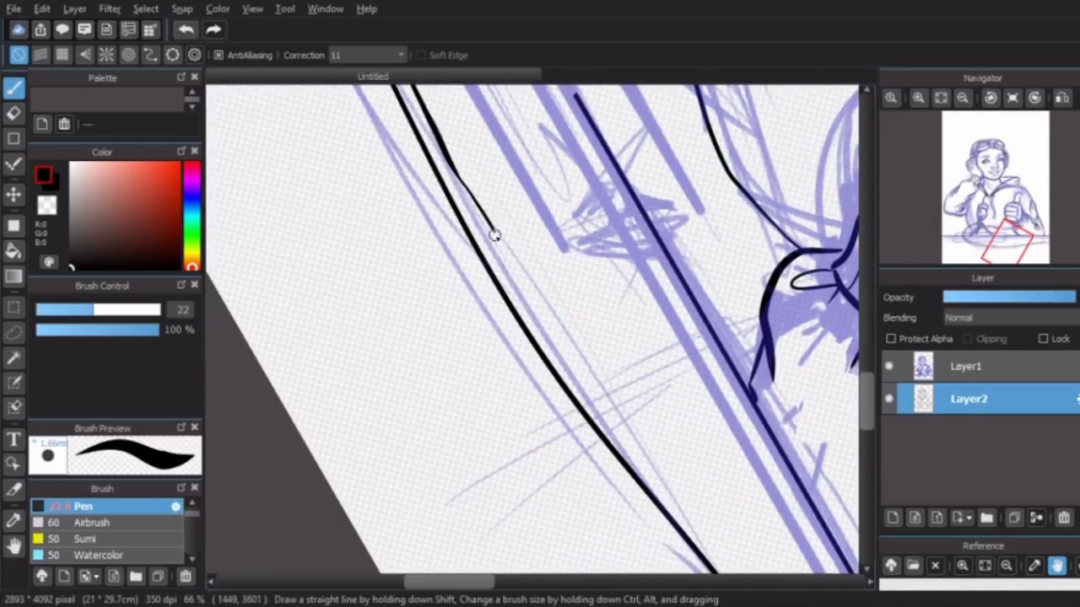
key(ctrl+Right)
drag(545, 153, 550, 314)
mouse_move(544, 96)
mouse_down()
mouse_move(615, 543)
mouse_move(615, 253)
mouse_up()
scroll(863, 361, down, 5)
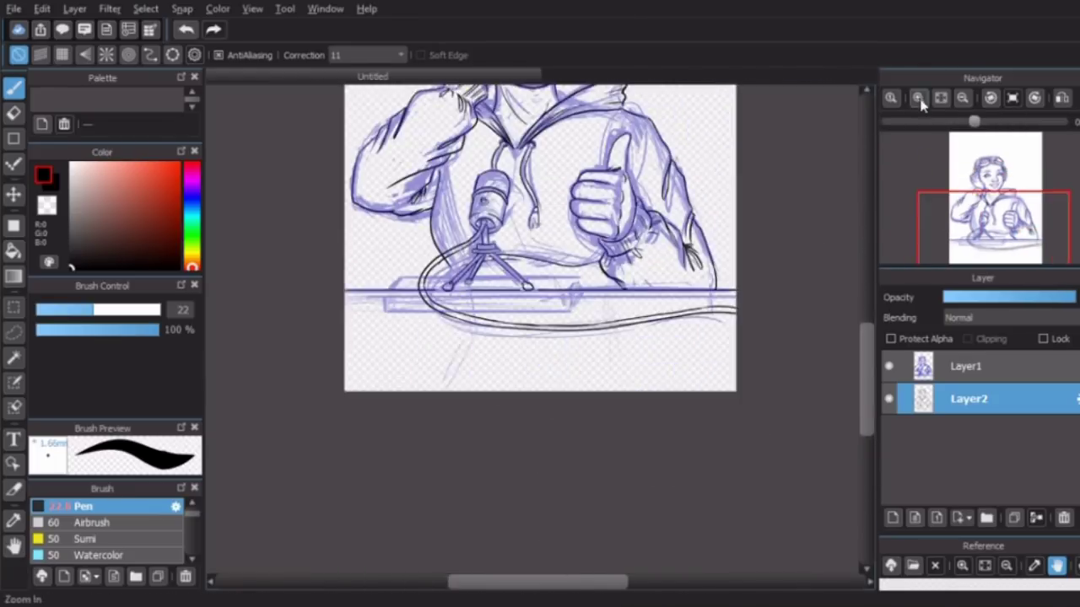
Erase the table line inside the cable loop and between the tripod feet.
scroll(541, 365, up, 5)
key(e)
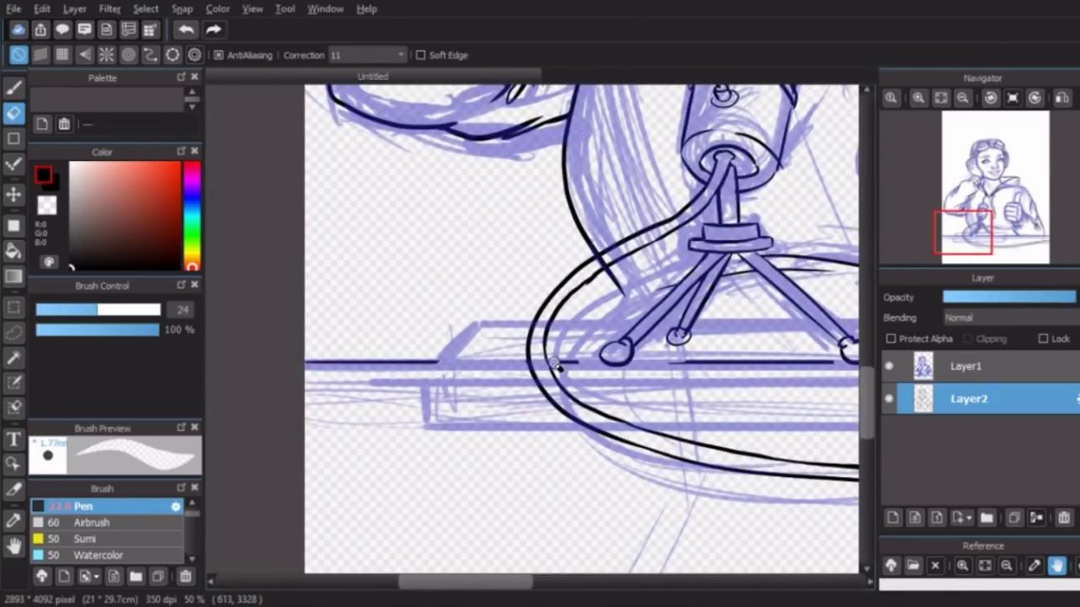
scroll(544, 558, right, 3)
scroll(666, 371, right, 3)
scroll(655, 374, left, 4)
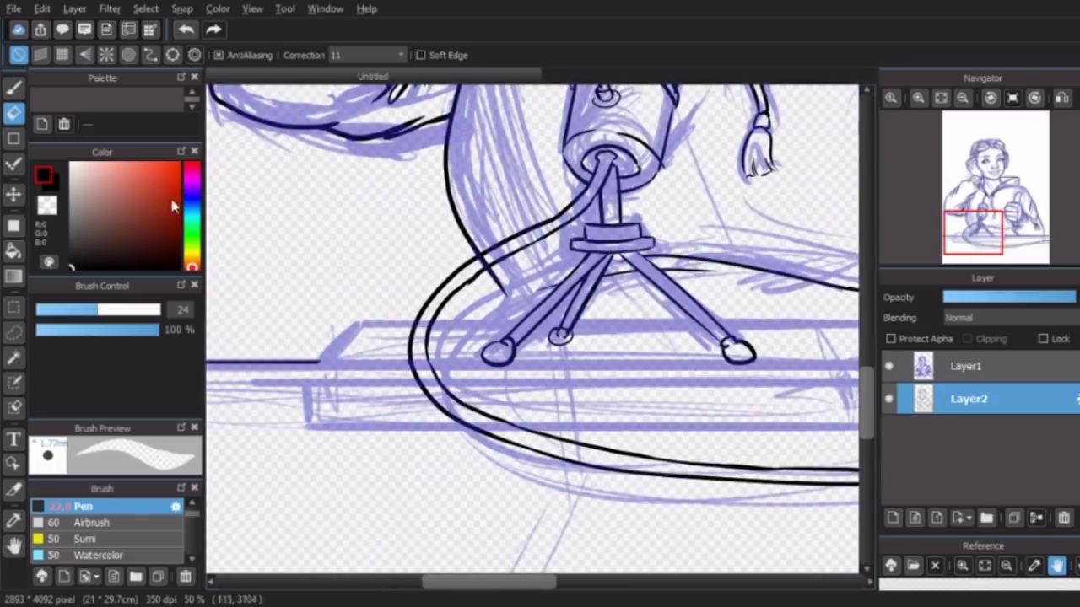
Ink the long horizontal edges of the flat box under the microphone stand as straight lines using the cross snap.
key(b)
drag(356, 325, 800, 351)
scroll(800, 351, down, 2)
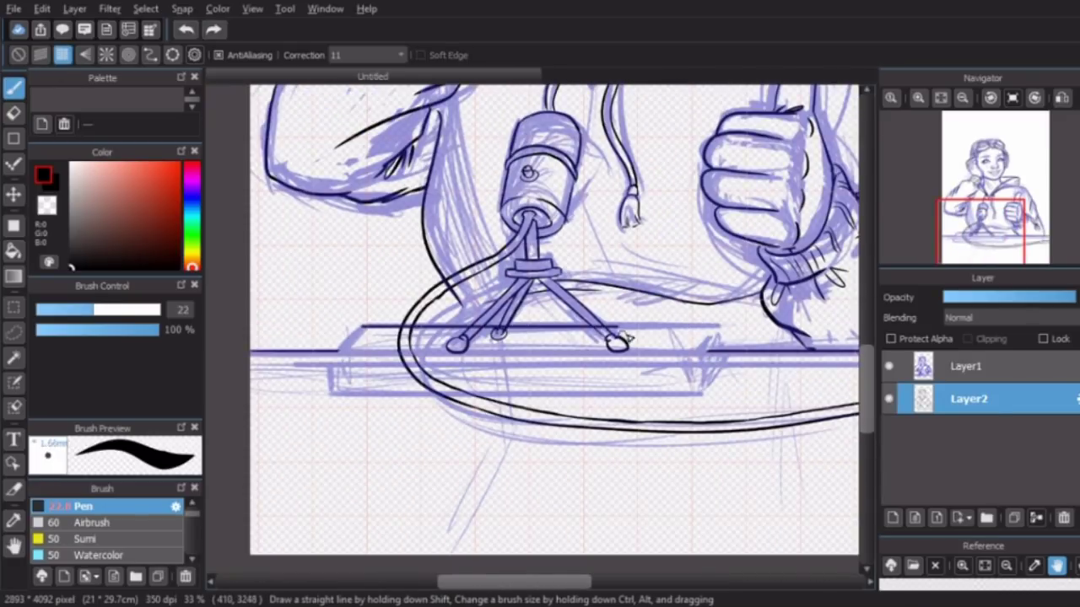
drag(397, 368, 701, 364)
mouse_move(329, 364)
mouse_down()
mouse_move(329, 395)
mouse_move(705, 395)
mouse_up()
Ink the slanted edges at both ends of the flat box's top face using the parallel snap.
scroll(458, 593, up, 2)
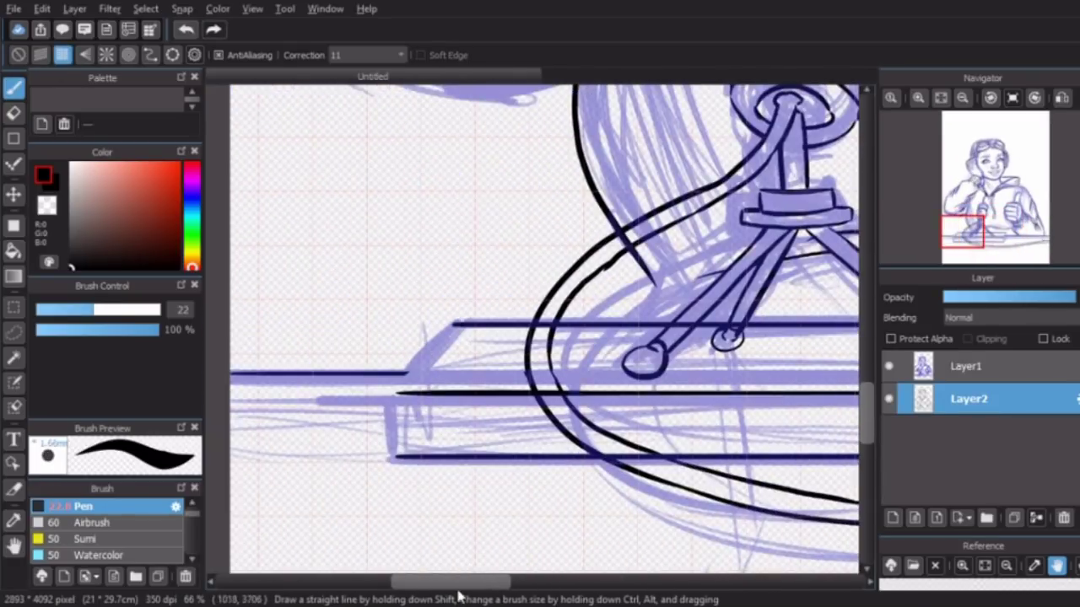
scroll(533, 588, left, 2)
drag(533, 588, 464, 582)
mouse_move(245, 92)
mouse_down()
mouse_move(397, 320)
mouse_move(379, 325)
mouse_up()
drag(312, 395, 380, 325)
scroll(506, 363, right, 5)
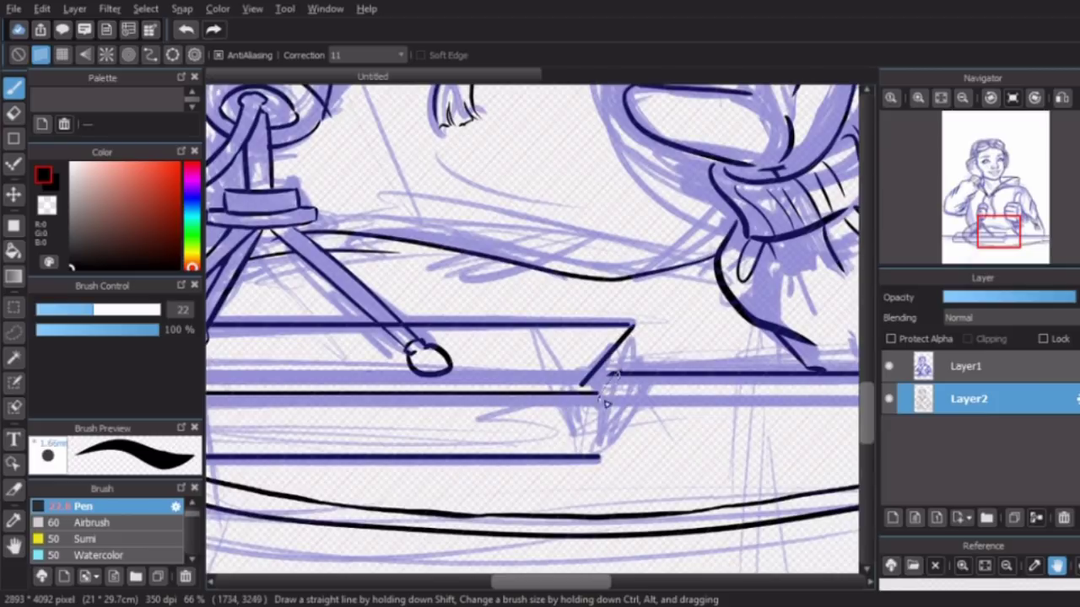
Ink the vertical and slanted edges of the box's end face below the thumbs-up hand.
drag(557, 588, 532, 588)
key(e)
mouse_move(727, 395)
mouse_down()
mouse_move(772, 373)
mouse_move(723, 456)
mouse_up()
click(62, 55)
key(b)
mouse_move(776, 331)
mouse_down()
mouse_move(777, 391)
mouse_move(725, 456)
mouse_up()
Erase the stray ink where the arm and box lines overlap the cable and tripod legs.
drag(574, 583, 509, 585)
key(e)
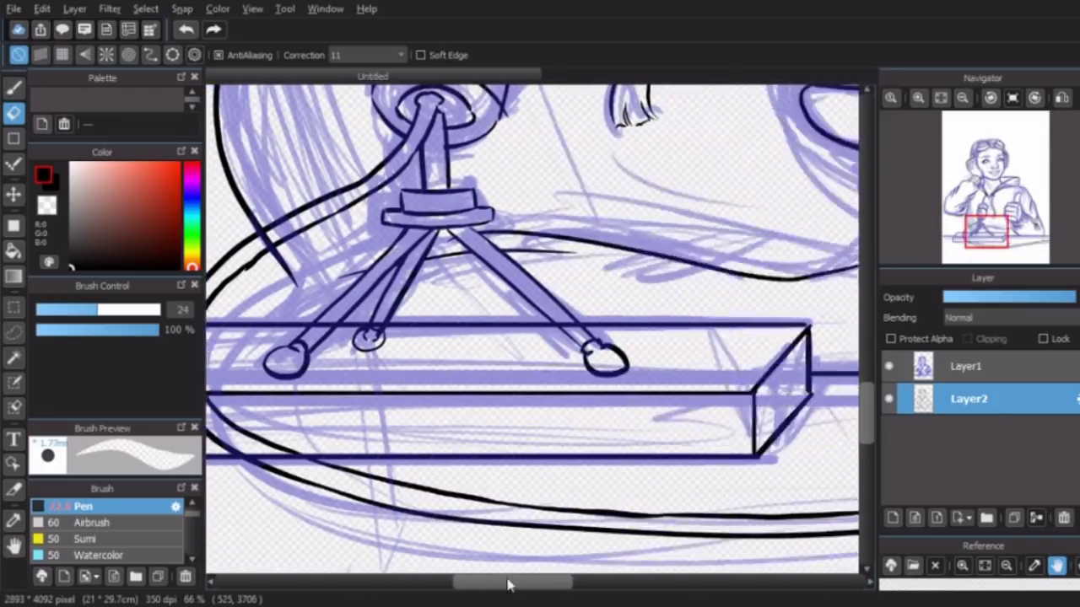
scroll(412, 235, up, 2)
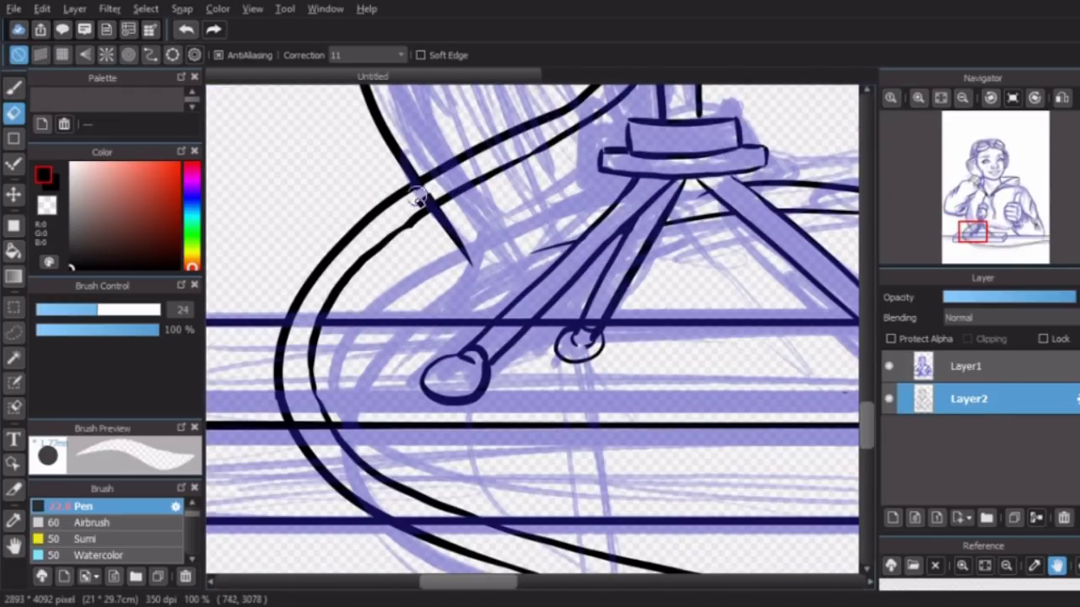
key(b)
key(e)
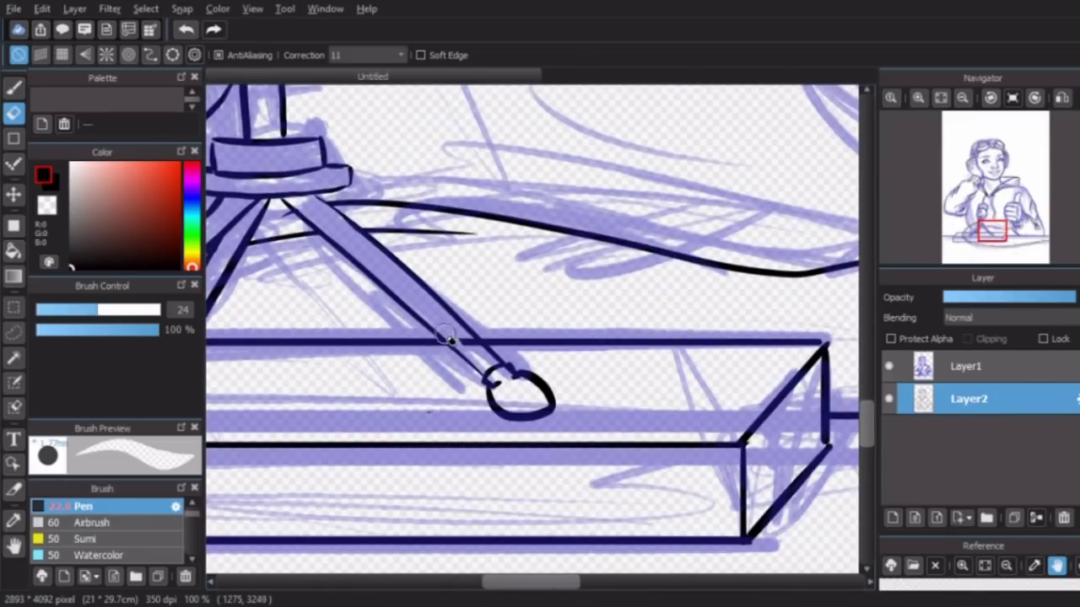
Ink the small fabric folds at the lower end of the torso outline, beside the tripod foot nearest the cable loop.
click(941, 98)
click(889, 366)
key(b)
scroll(425, 343, up, 5)
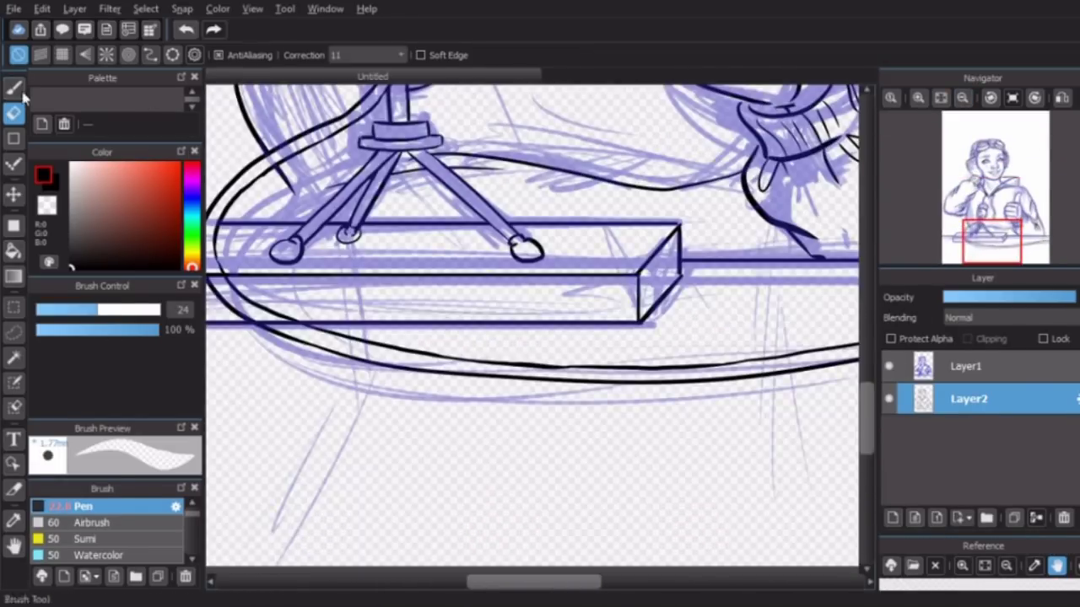
scroll(516, 349, up, 2)
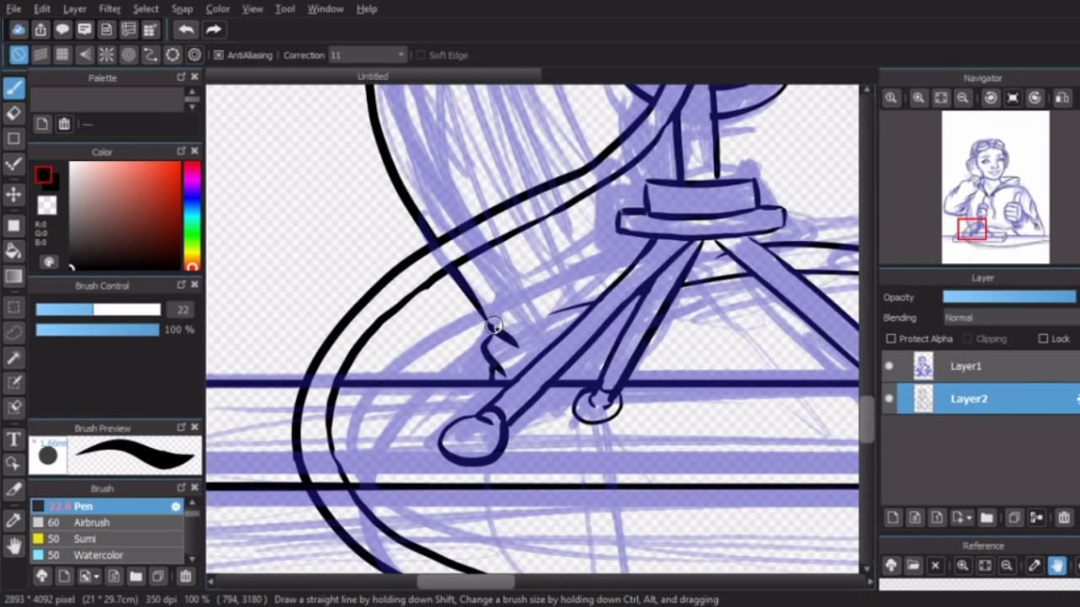
scroll(493, 325, down, 7)
Ink thin loose hair strands beside both sides of the face and down the forehead with brush size 11.3.
click(889, 366)
scroll(506, 194, up, 7)
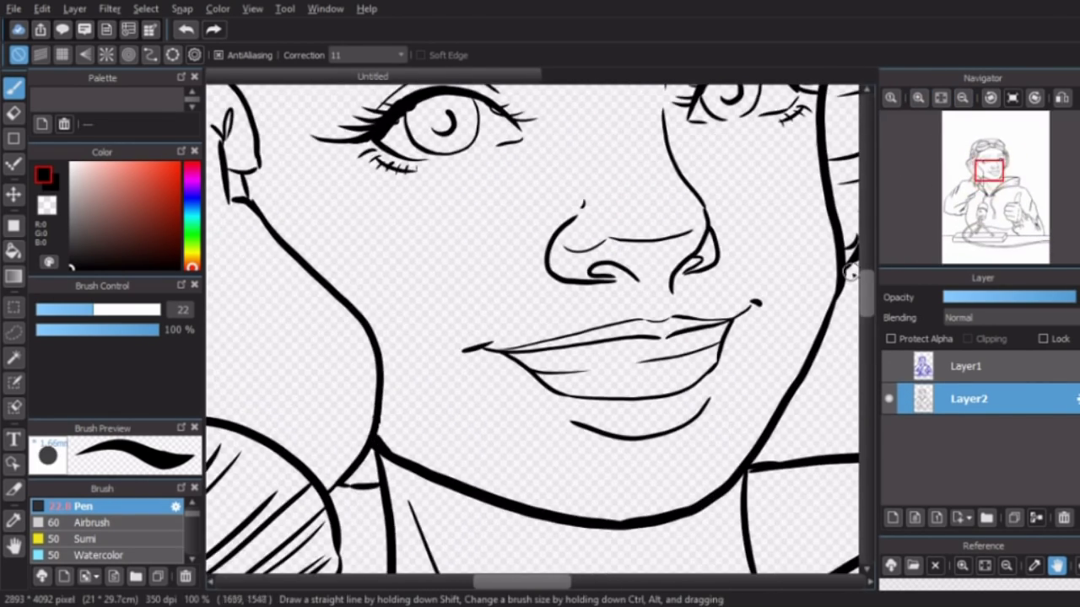
click(889, 366)
scroll(716, 242, down, 1)
drag(495, 191, 682, 172)
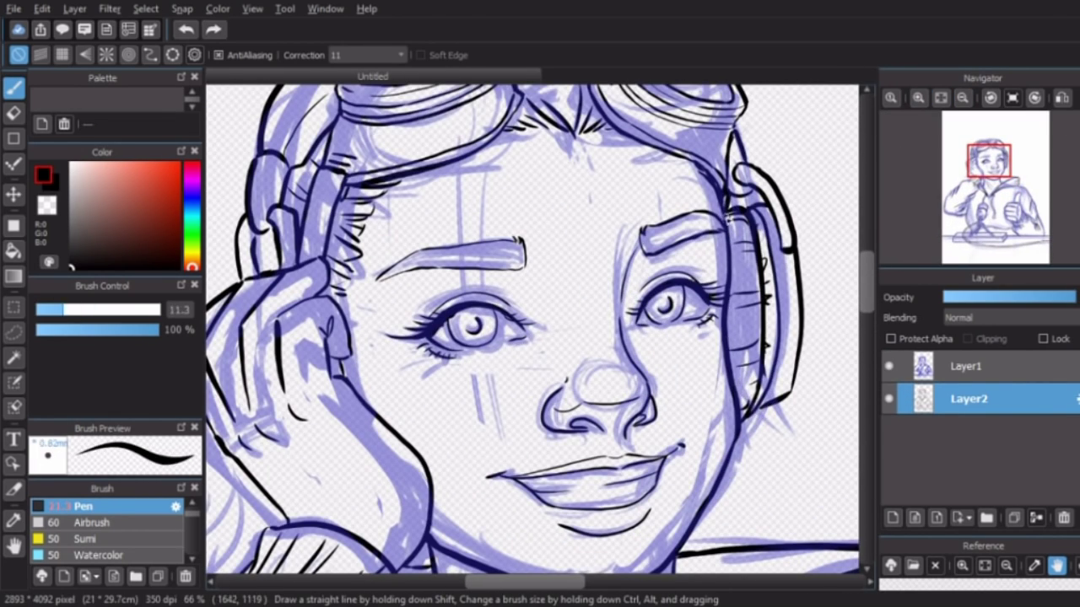
drag(793, 505, 857, 377)
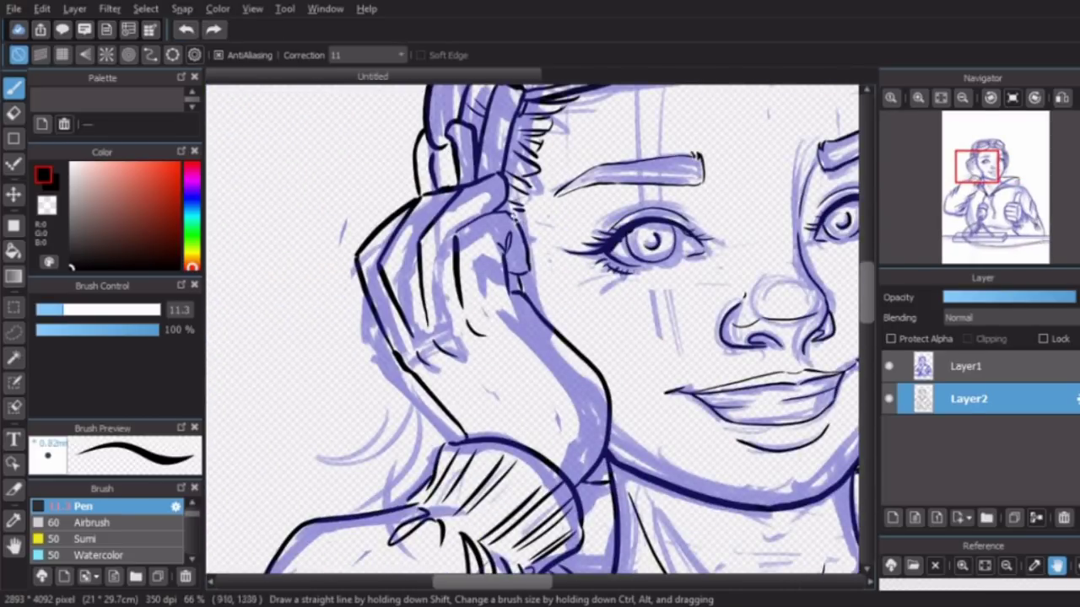
drag(767, 131, 548, 240)
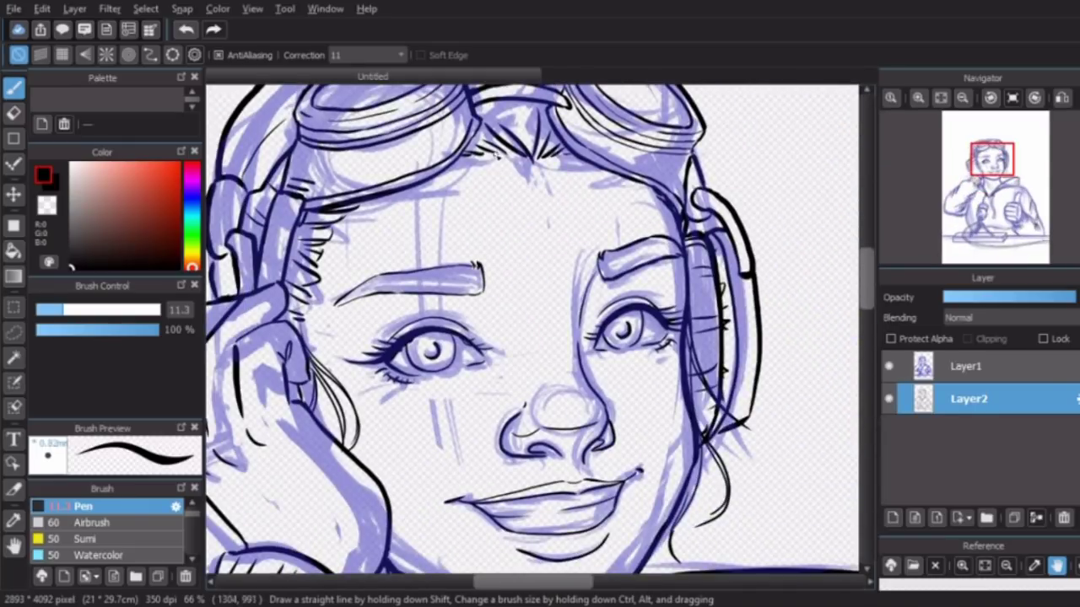
key(ctrl+z)
drag(441, 291, 472, 156)
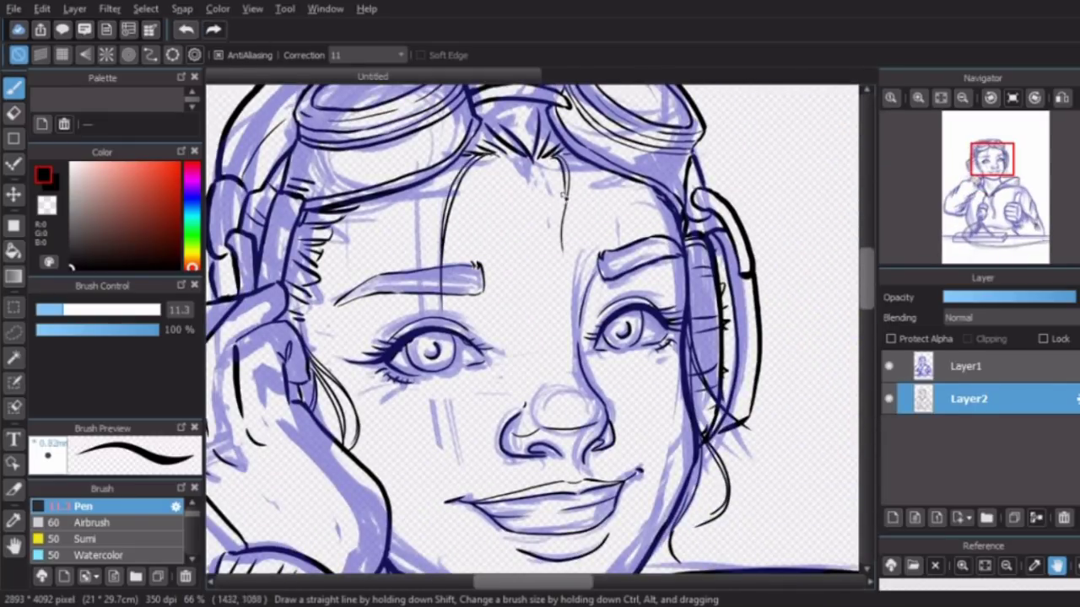
Ink the hair strands hanging behind the raised wrist and cuff with brush size 19.
key(ctrl+minus)
key(ctrl+minus)
key(ctrl+minus)
key(ctrl+plus)
key(ctrl+plus)
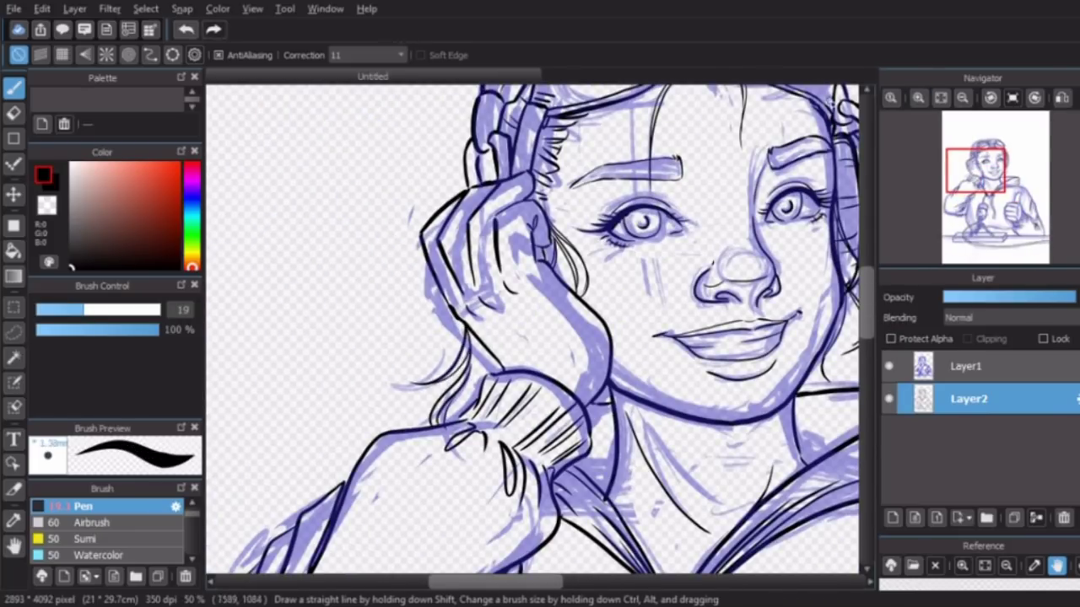
key(ctrl+plus)
key(ctrl+plus)
key(e)
key(b)
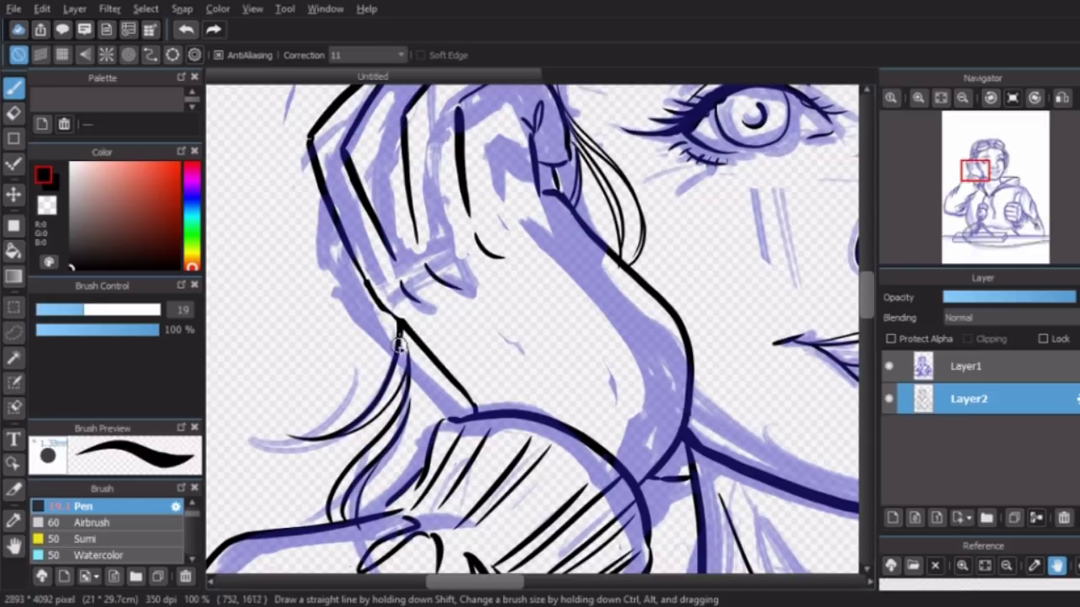
Ink the wavy hair strands between the raised hand's cuff and the neck.
key(ctrl+minus)
key(ctrl+minus)
key(ctrl+plus)
key(ctrl+plus)
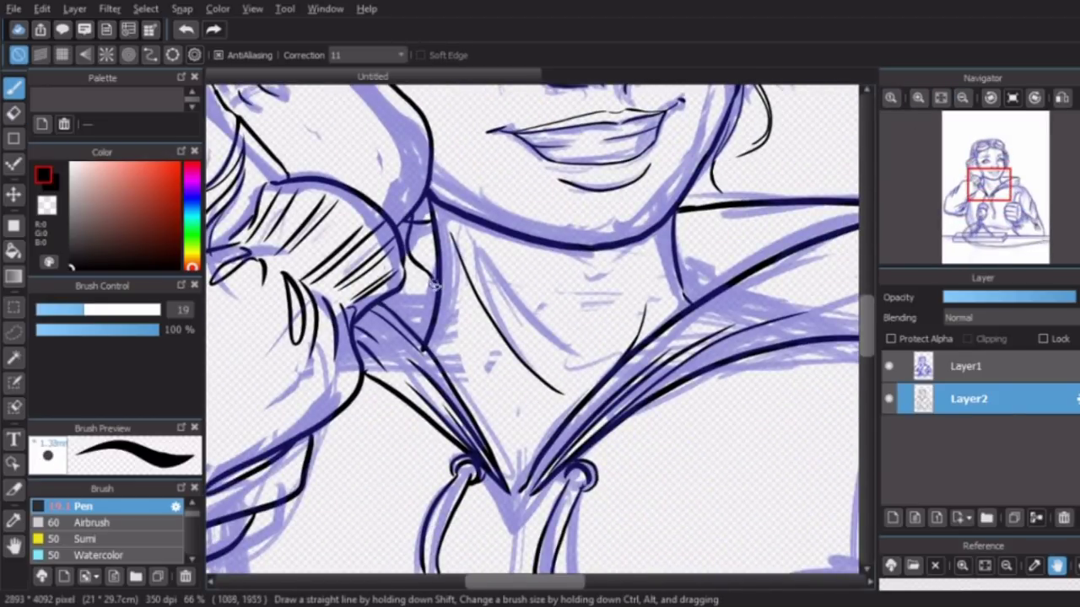
key(ctrl+plus)
key(ctrl+plus)
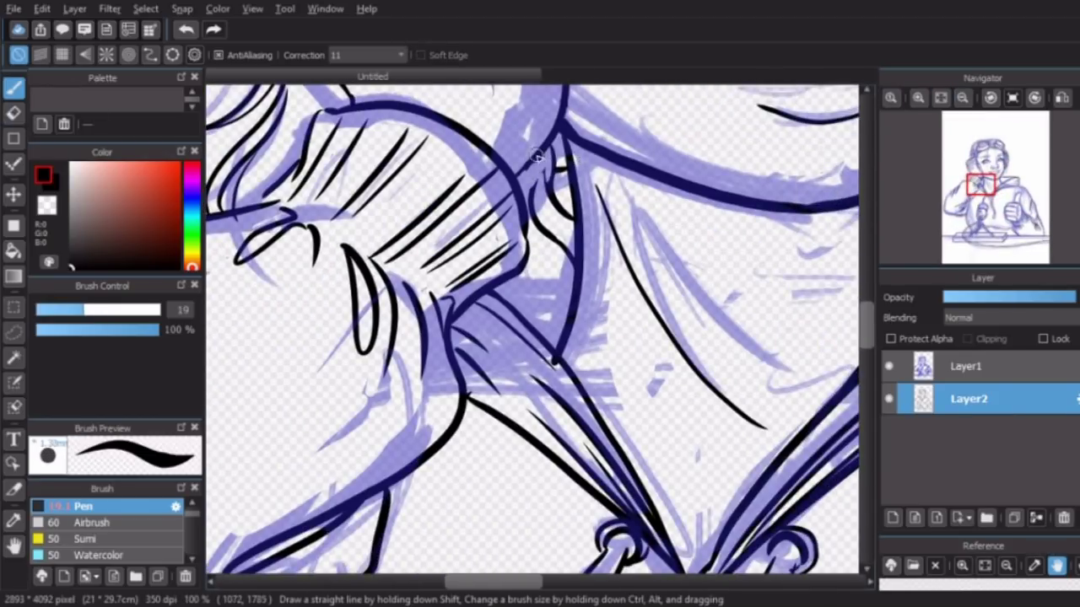
Hide the Layer1 sketch and check the inked face, tripod and table box for stray lines or gaps.
click(941, 97)
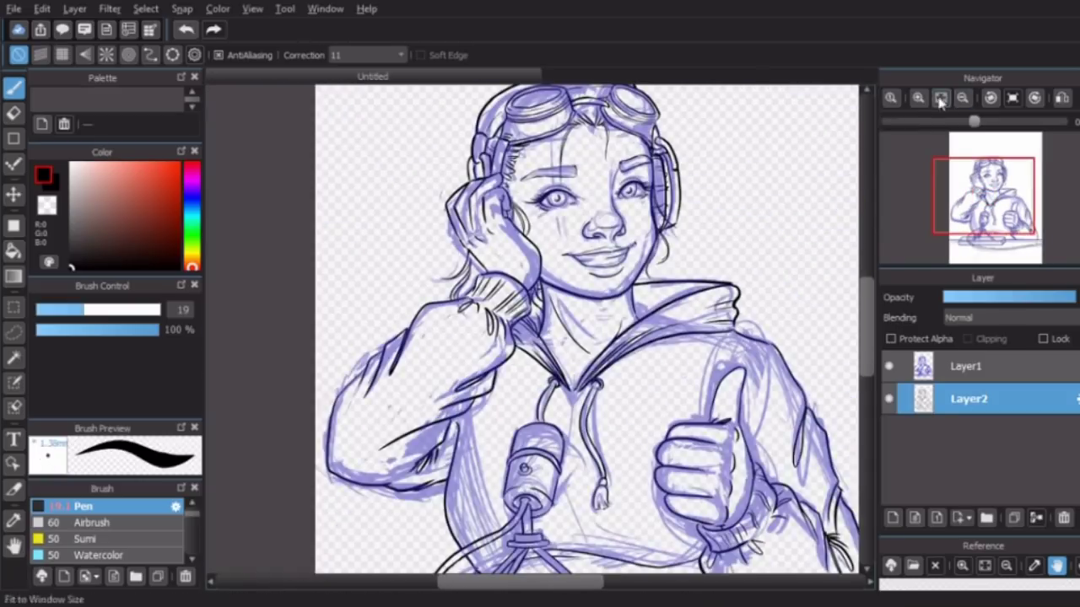
click(888, 365)
click(918, 97)
scroll(387, 388, up, 2)
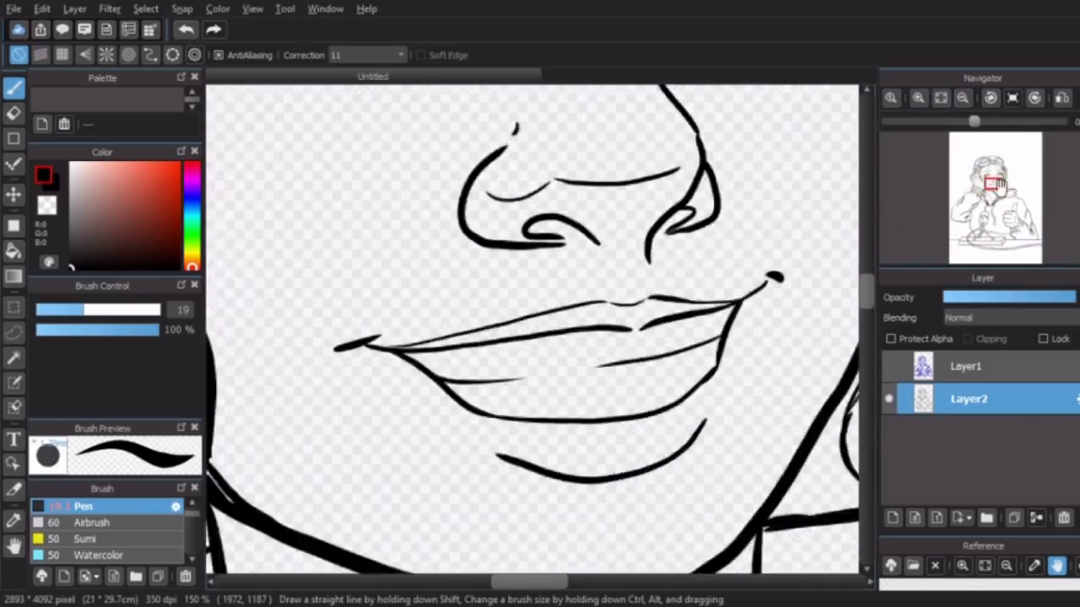
key(e)
key(b)
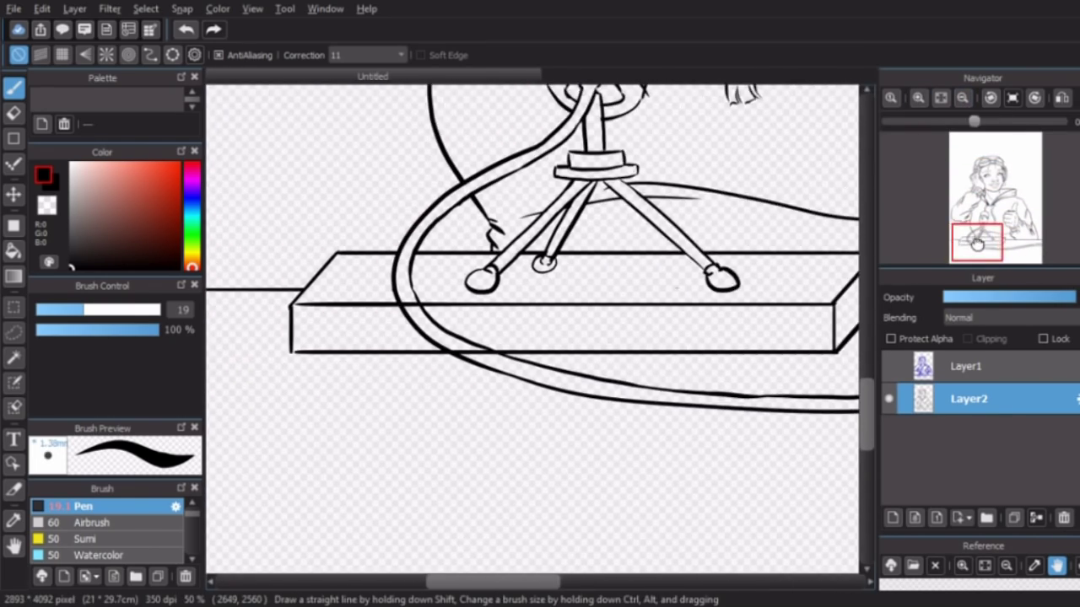
key(e)
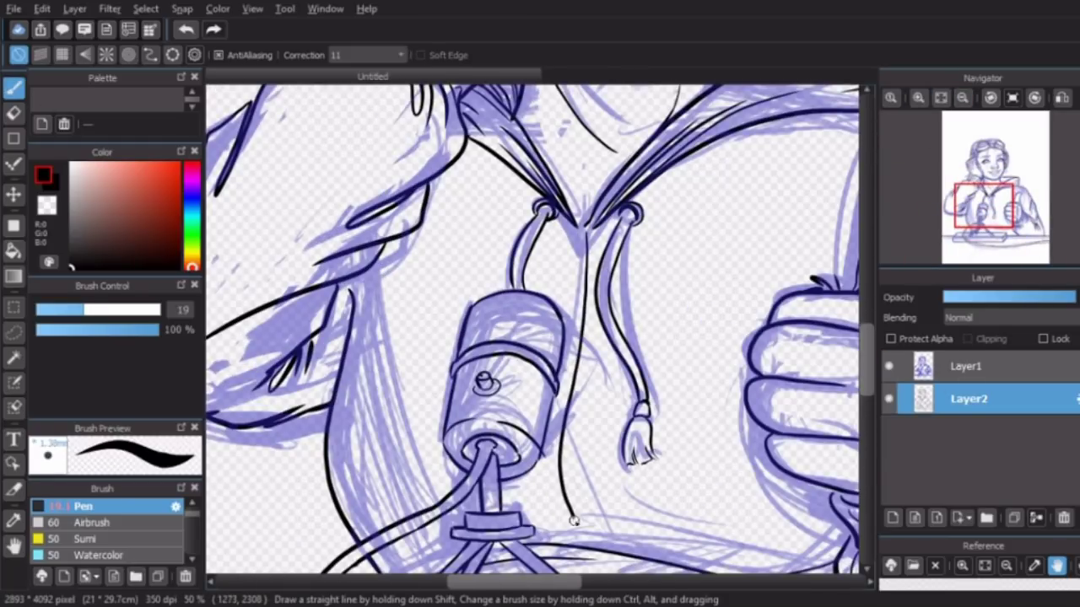
Ink the two long zipper edges running from the collar's point behind the microphone down to the table box.
scroll(573, 521, down, 3)
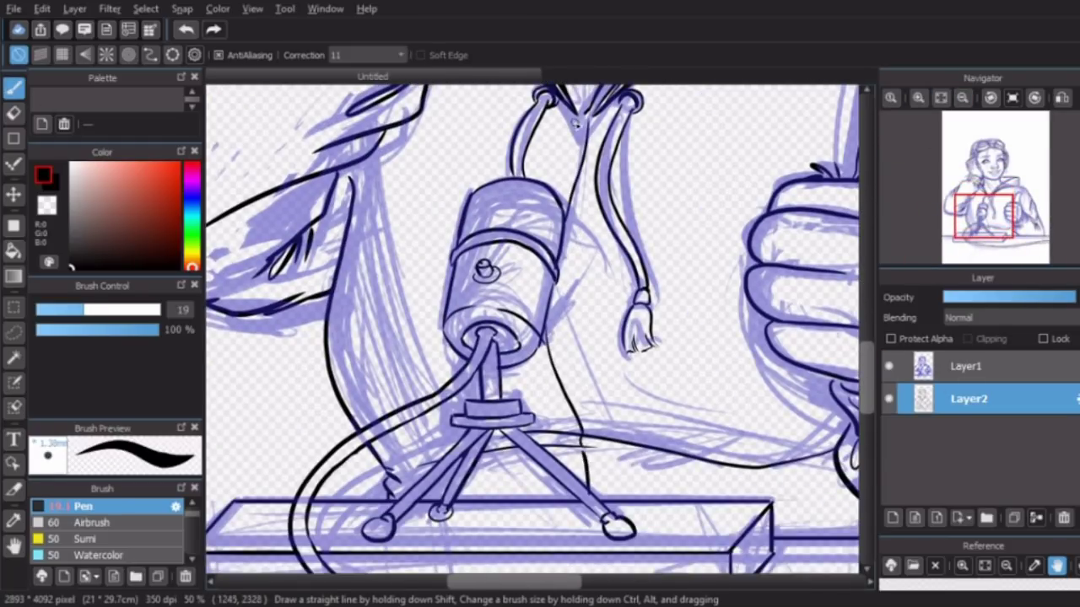
drag(577, 110, 559, 194)
drag(533, 358, 564, 433)
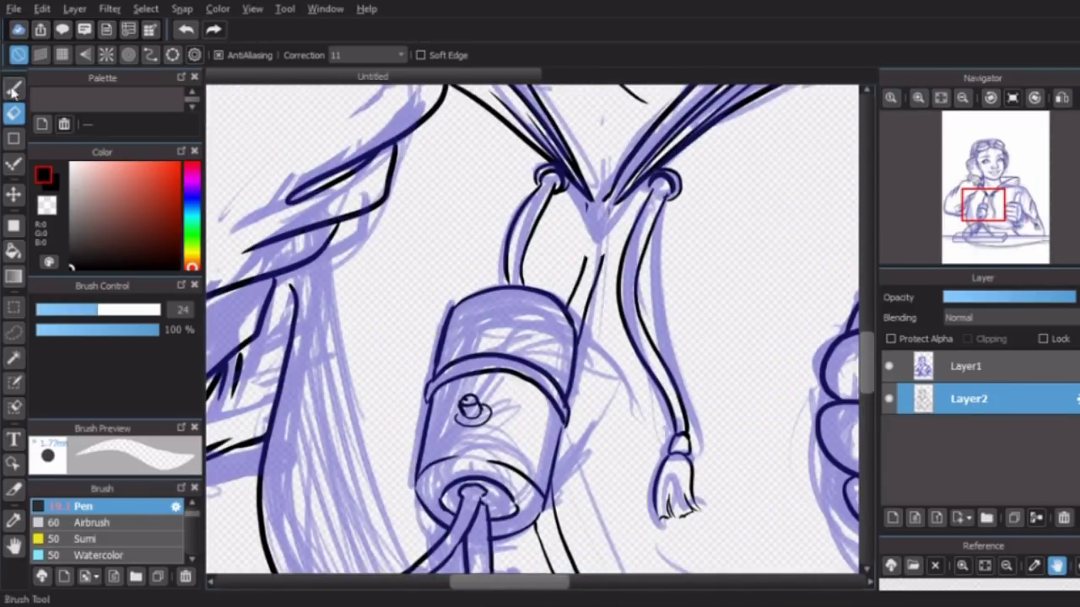
Ink the zipper pull at the collar's point and broken seam lines along both sides of the zipper.
click(13, 88)
mouse_move(591, 199)
mouse_down()
mouse_move(573, 270)
mouse_move(606, 268)
mouse_move(591, 266)
mouse_up()
key(e)
key(b)
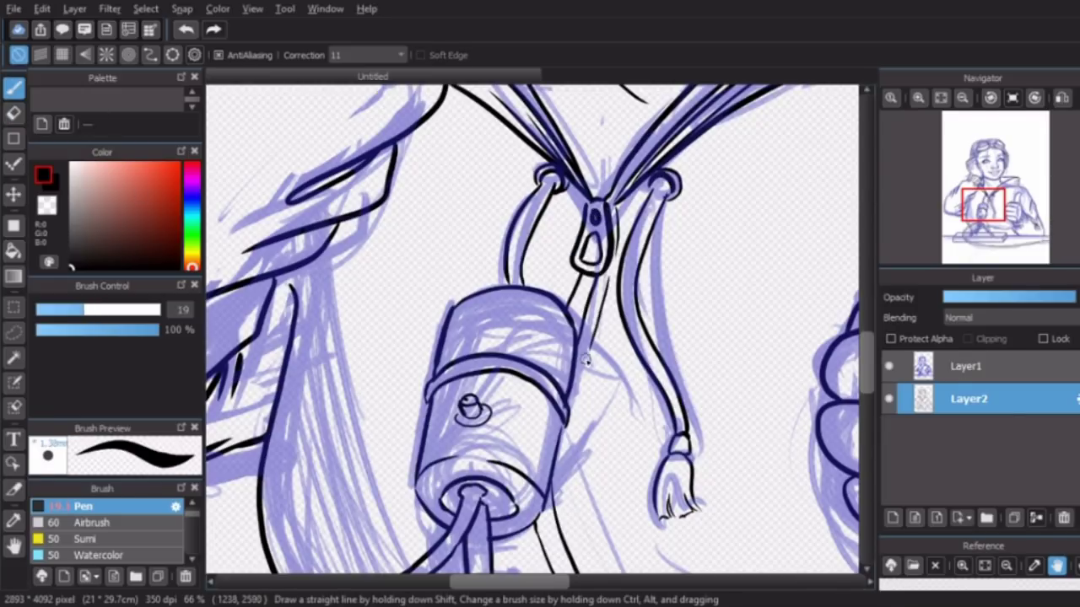
scroll(586, 360, down, 3)
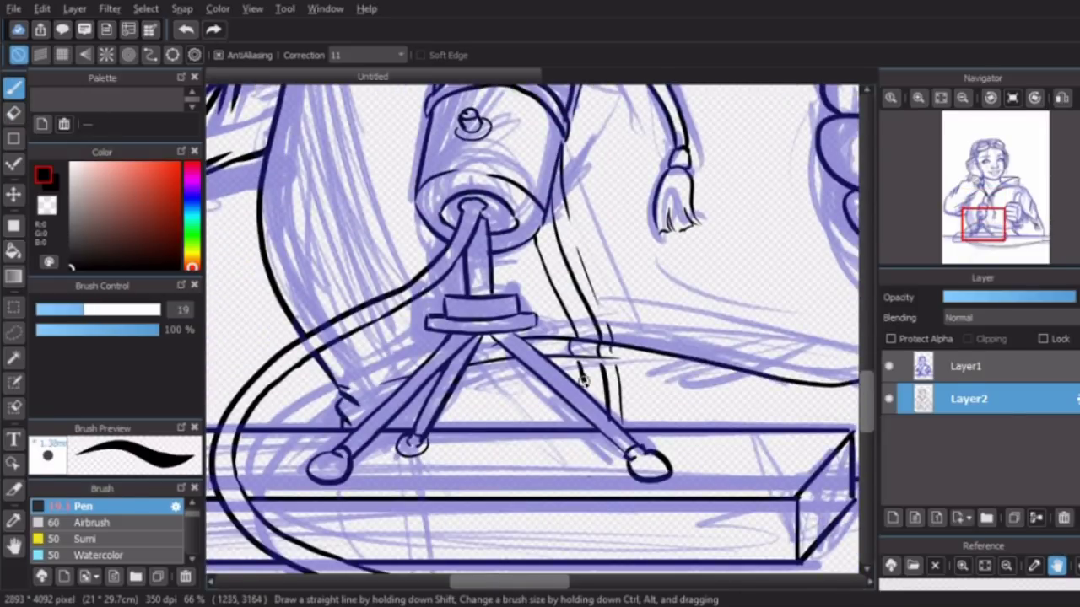
drag(869, 404, 869, 371)
Hide the Layer1 sketch and ink square zigzag teeth along the zipper from the pull down past the hoodie's hem.
click(1012, 97)
click(888, 365)
click(918, 97)
click(982, 221)
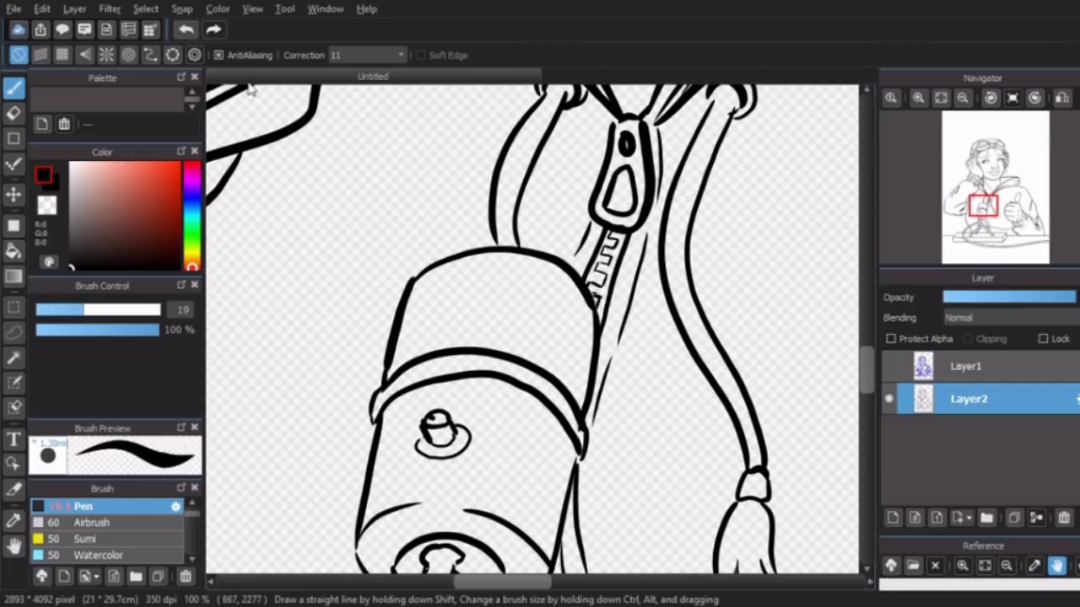
scroll(582, 300, down, 3)
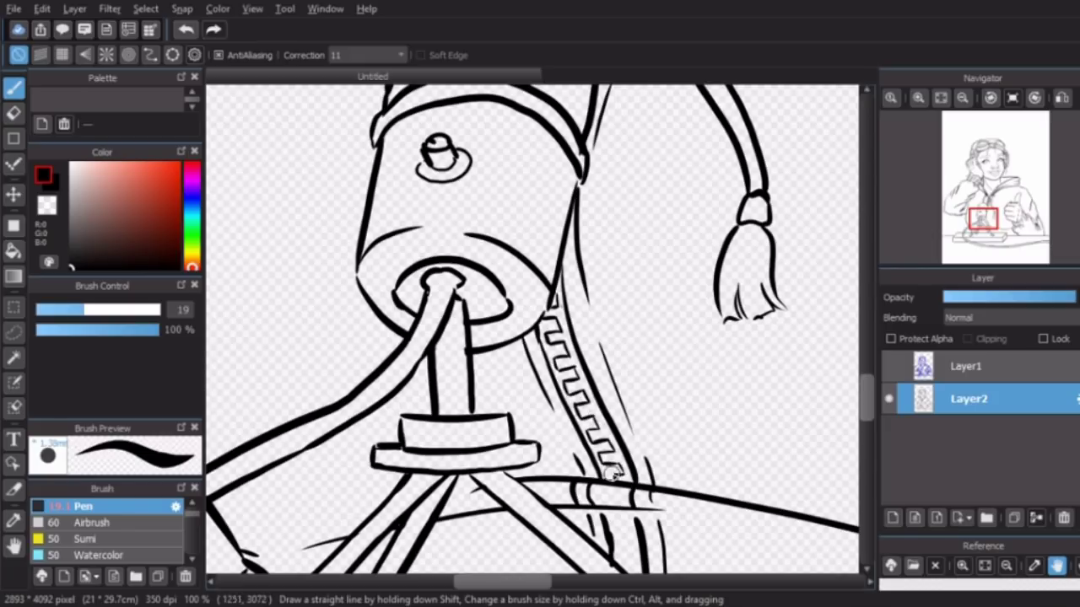
drag(611, 475, 606, 365)
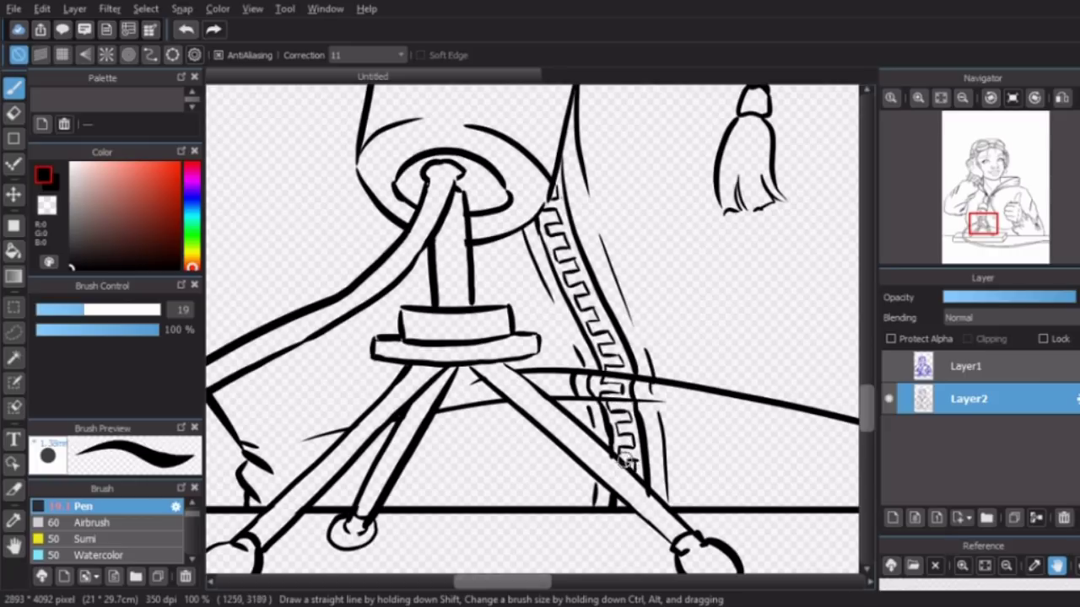
key(e)
scroll(831, 210, down, 6)
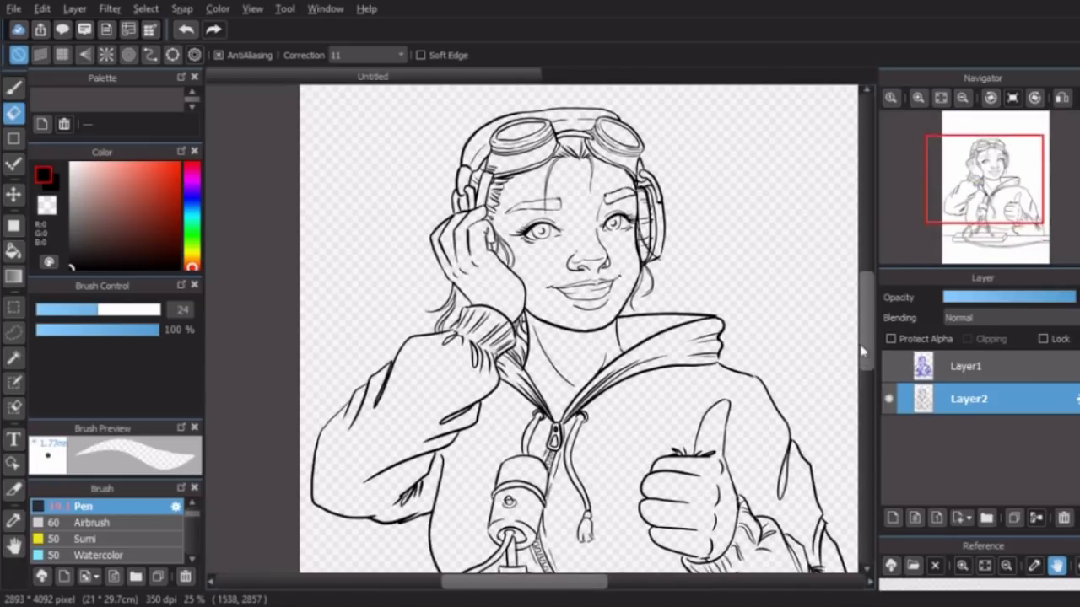
Add a new layer beneath the line art and cover the whole canvas with grey (119, 119, 119) at brush size 1000.
key(ctrl+shift+n)
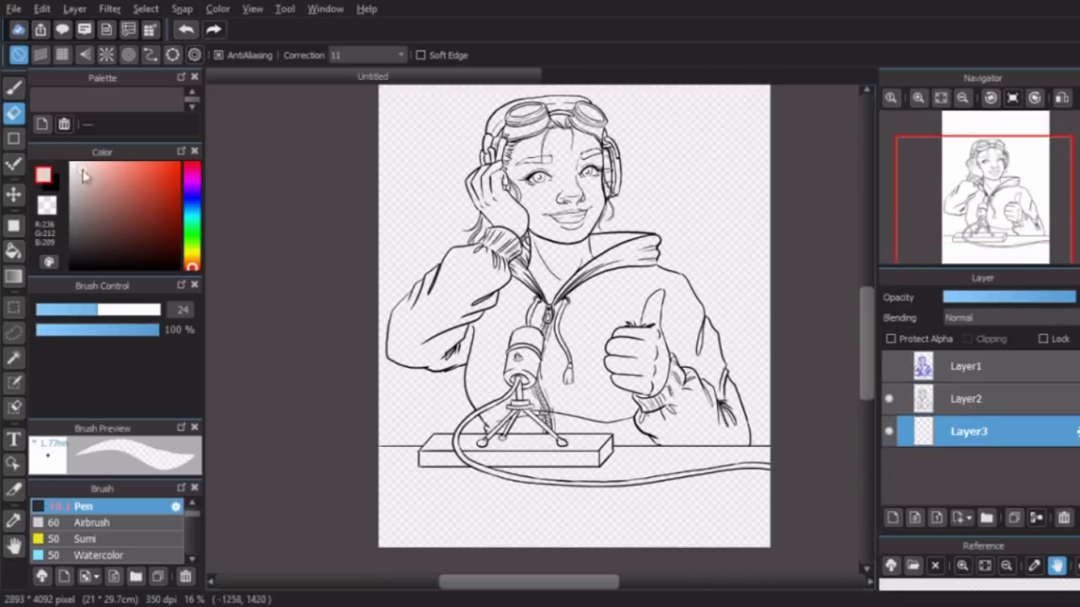
key(b)
scroll(862, 354, down, 1)
mouse_move(862, 354)
mouse_down()
mouse_move(453, 277)
mouse_move(728, 506)
mouse_move(717, 540)
mouse_up()
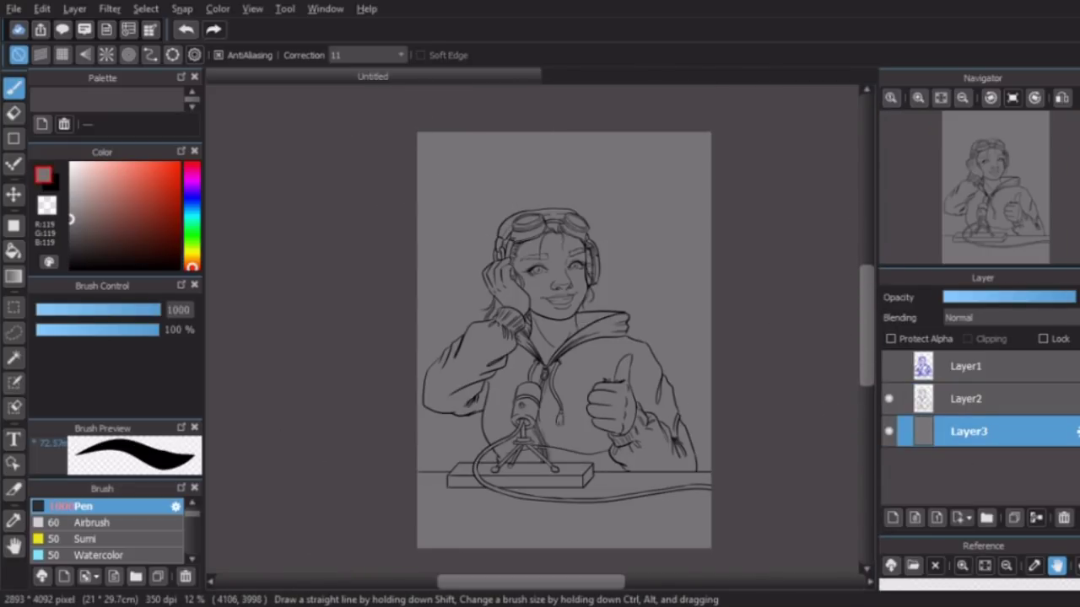
Add a new layer above the grey background and fill the face with the skin tone (204, 163, 136).
key(ctrl+shift+n)
scroll(561, 270, up, 3)
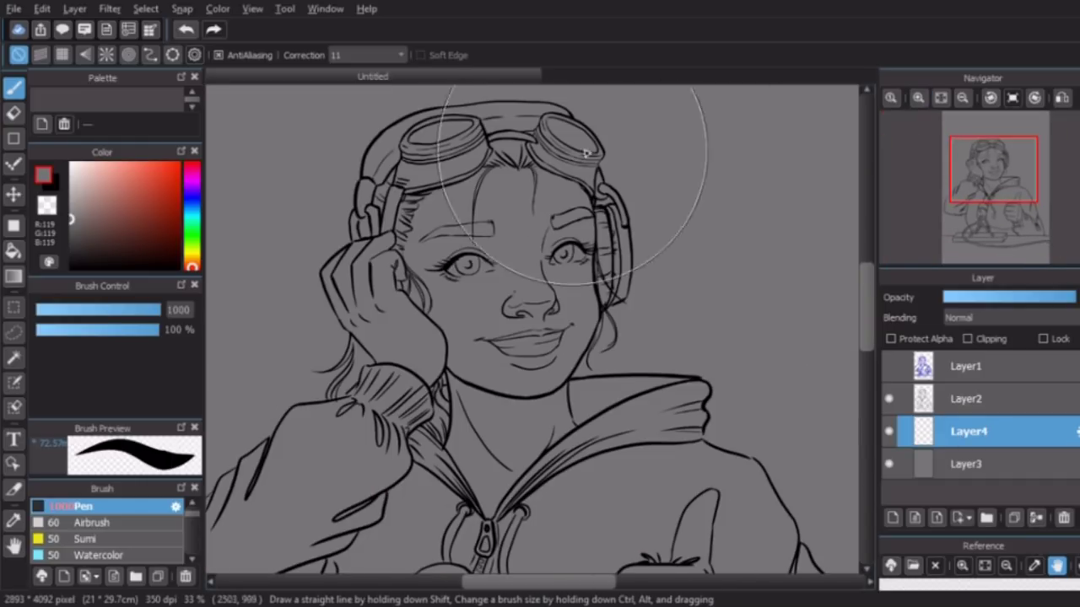
click(102, 192)
click(14, 251)
click(561, 297)
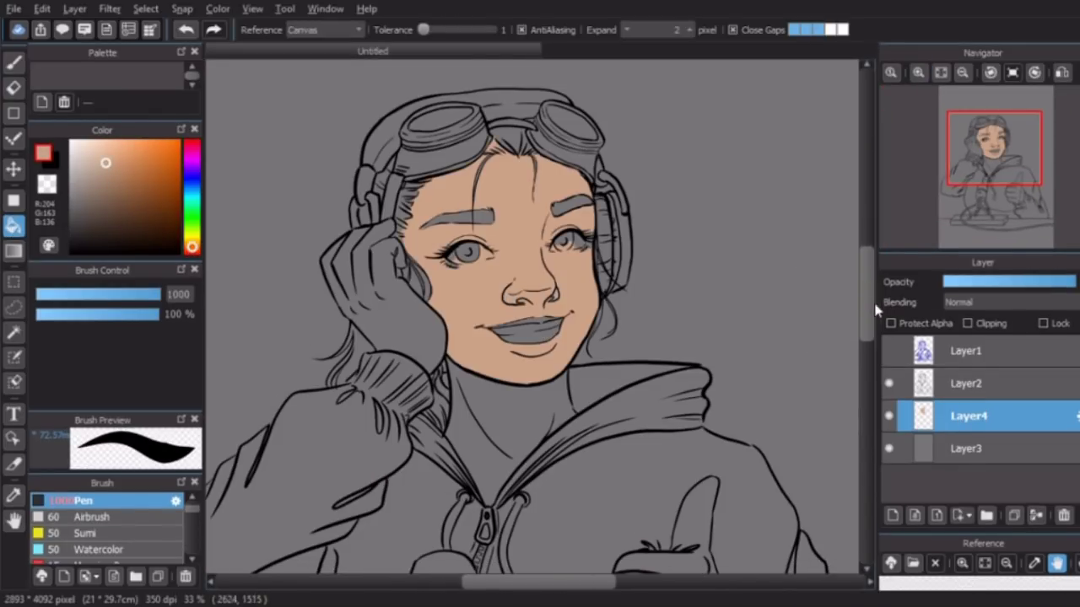
Fill the neck, the raised hand and the thumbs-up hand with the same skin tone.
scroll(877, 310, down, 3)
click(506, 371)
click(393, 199)
scroll(602, 173, down, 6)
click(700, 338)
On Layer2, touch up the black outline where the sleeve meets the torso using brush size 9.1.
click(968, 383)
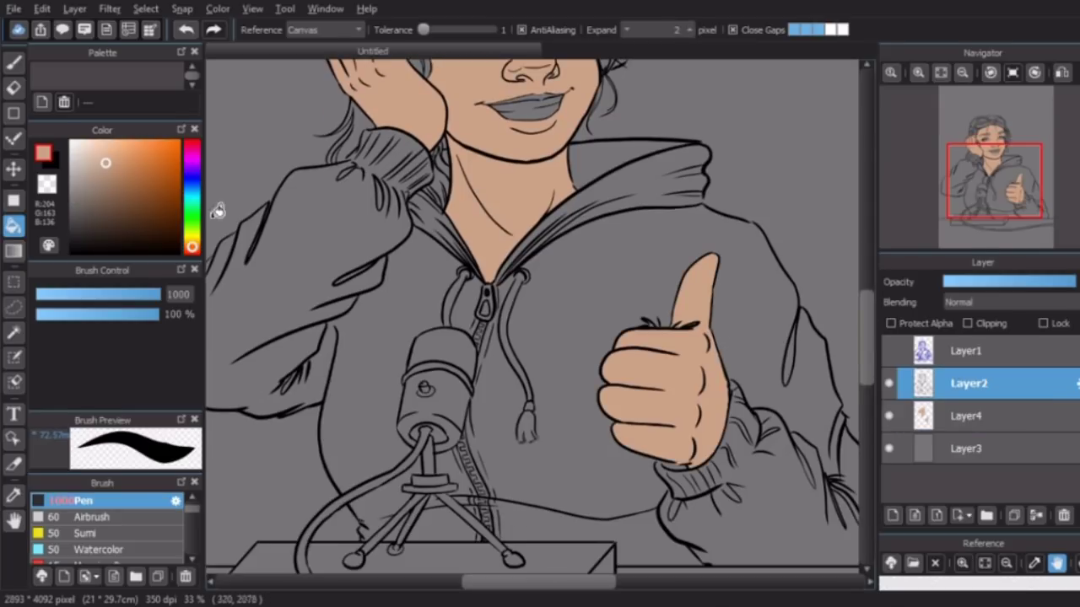
key(b)
drag(274, 254, 338, 347)
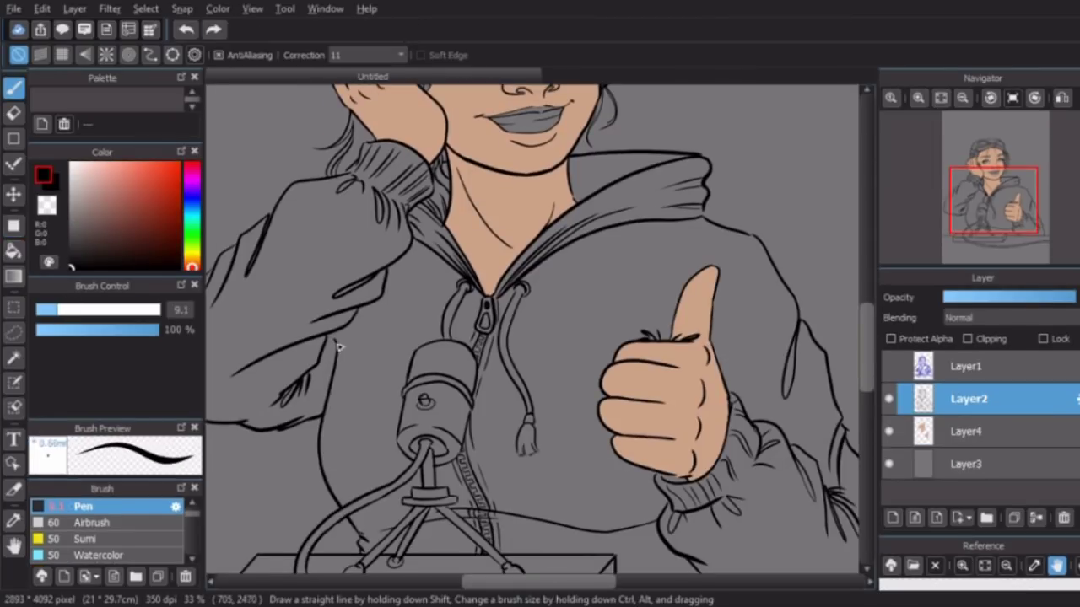
On Layer4, patch the remaining unfilled spots of the face around the eyes with the skin tone (204, 163, 136).
click(968, 431)
scroll(590, 295, up, 5)
scroll(597, 244, up, 5)
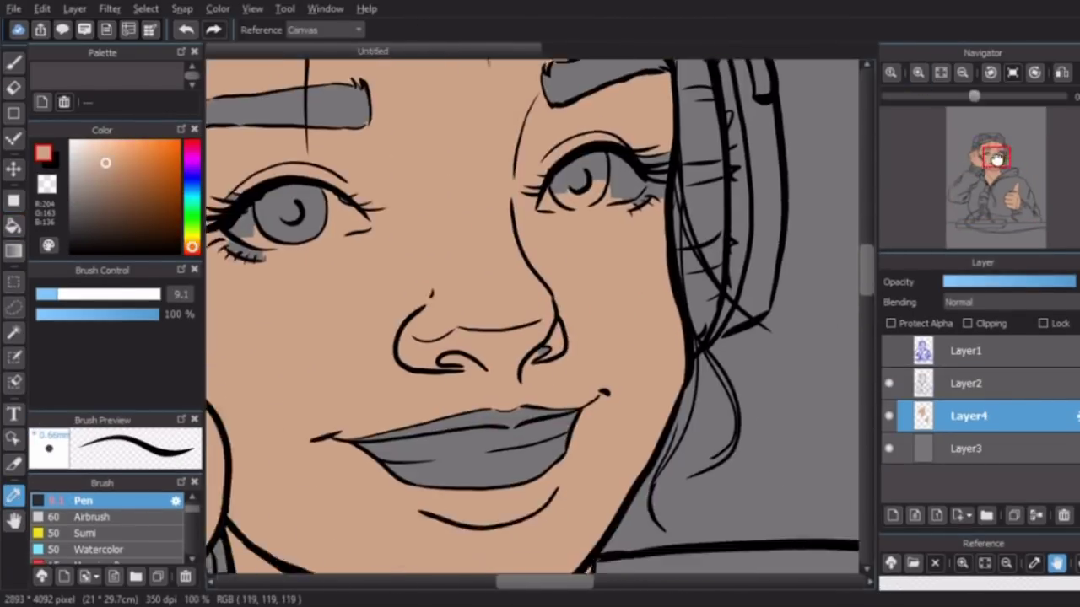
drag(597, 244, 604, 243)
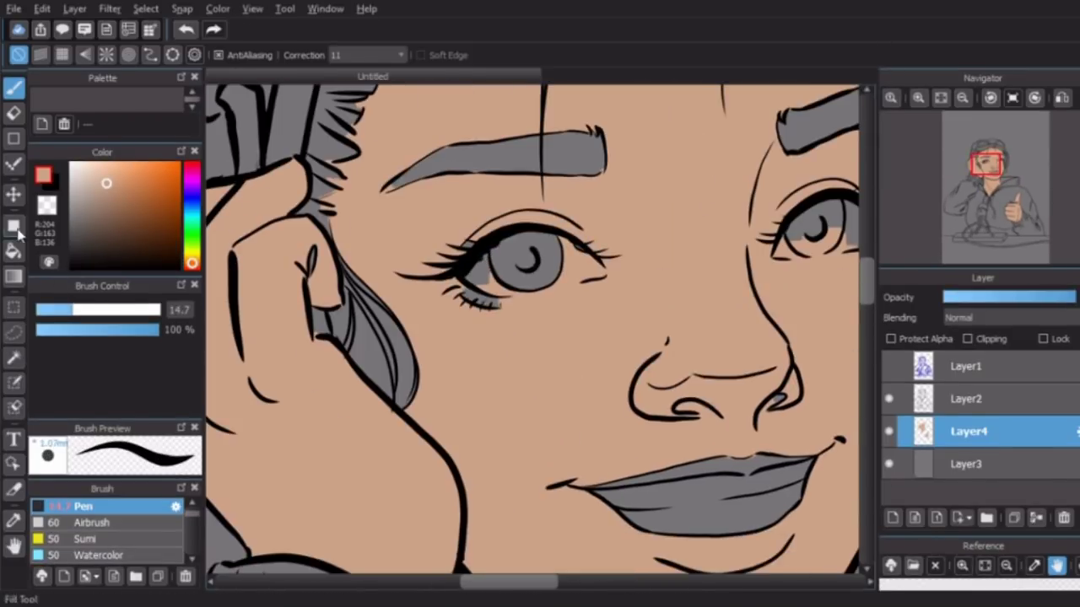
key(g)
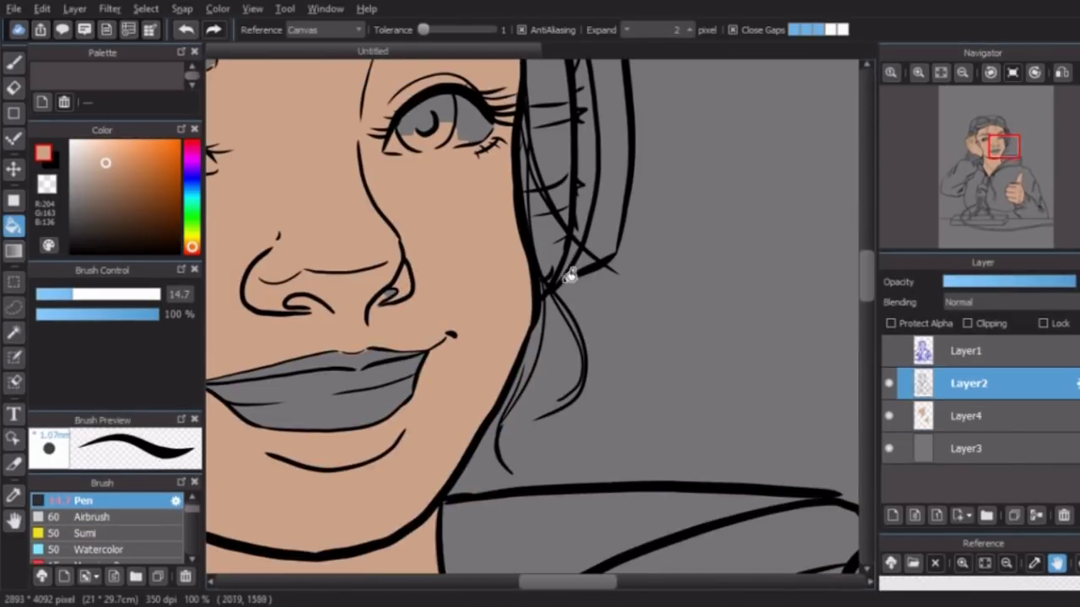
Erase stray marks on Layer2 between the face and the headphone with a size 24 eraser, and return to Layer4.
key(e)
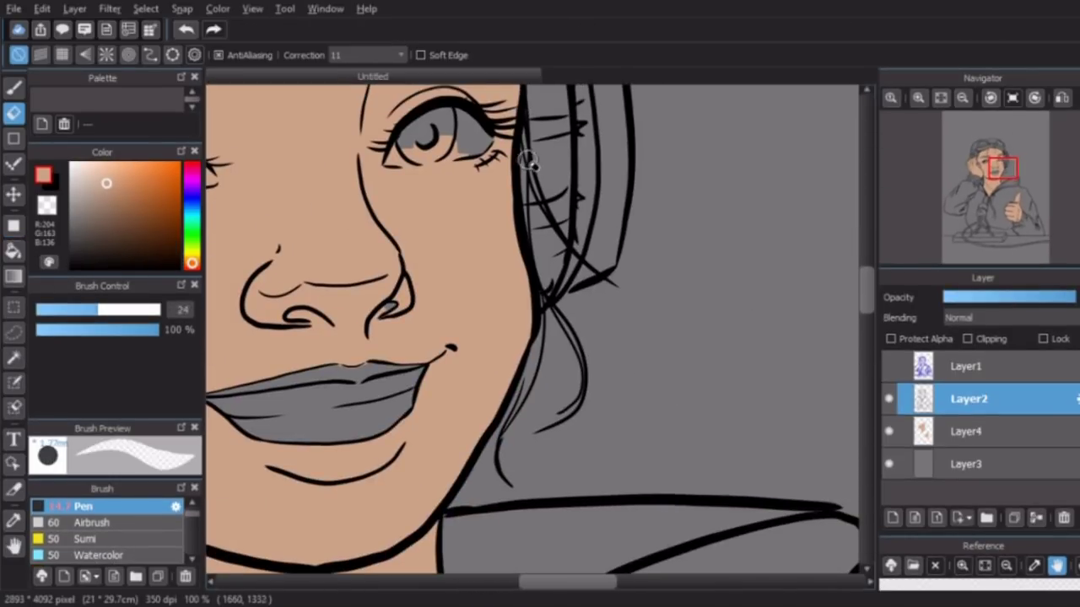
scroll(547, 207, down, 3)
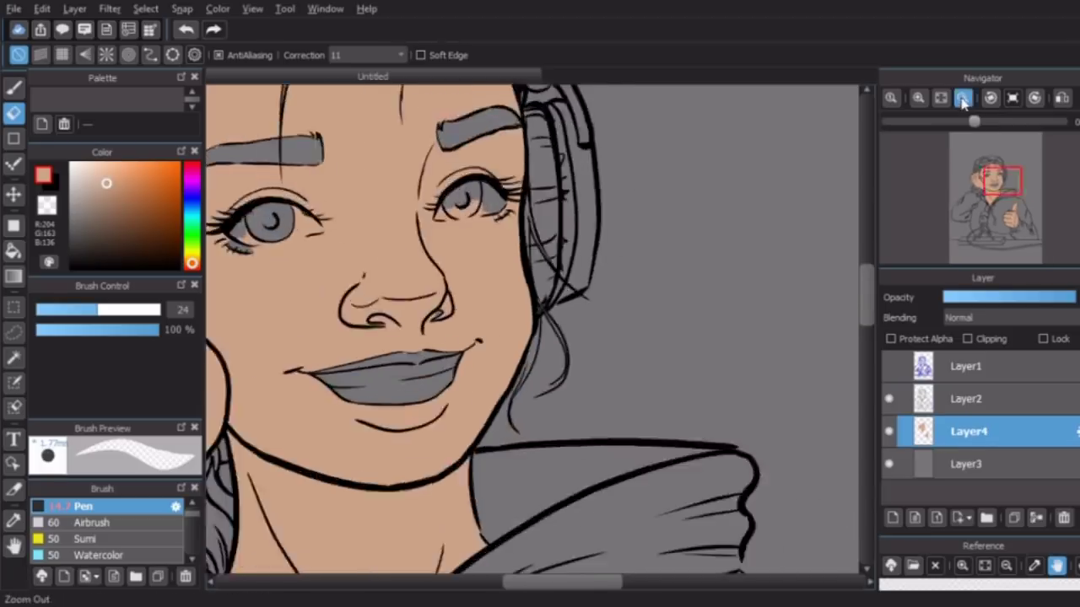
scroll(465, 145, up, 5)
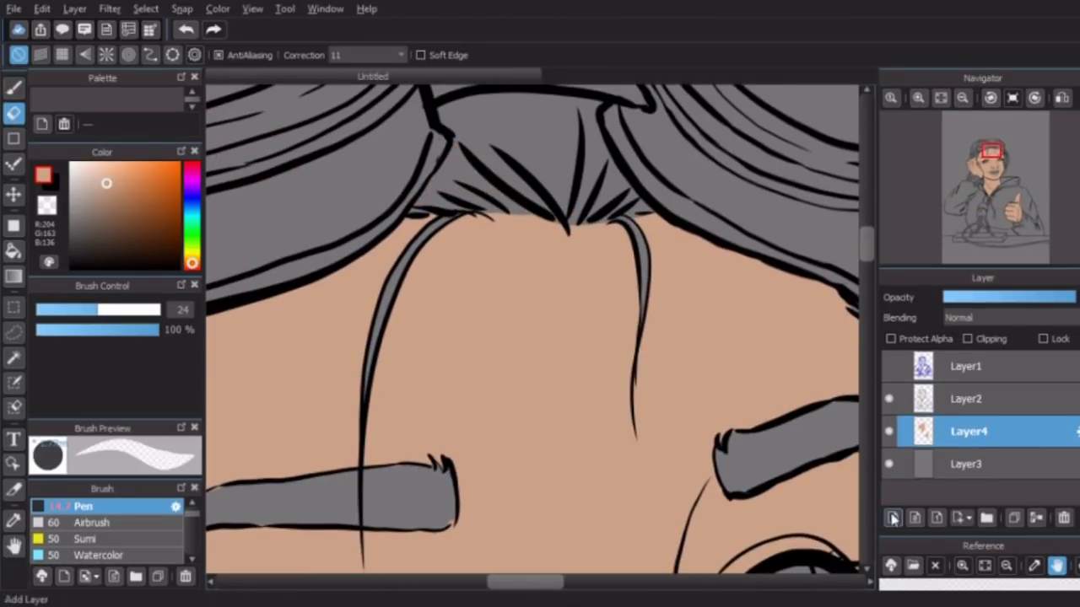
Add a new layer above the skin and fill the hair around the goggles with red (163, 83, 79).
key(ctrl+shift+n)
key(ctrl+minus)
key(ctrl+minus)
click(192, 271)
click(128, 203)
key(g)
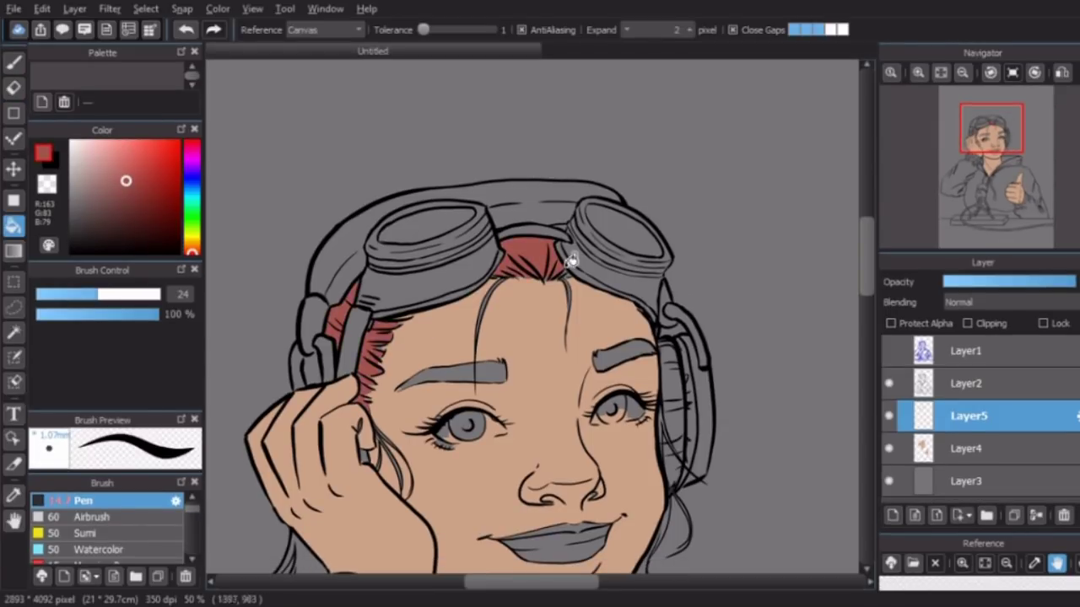
Color the hair below the raised hand and the thin strands beside the cheek with the same red.
scroll(386, 285, down, 5)
click(294, 302)
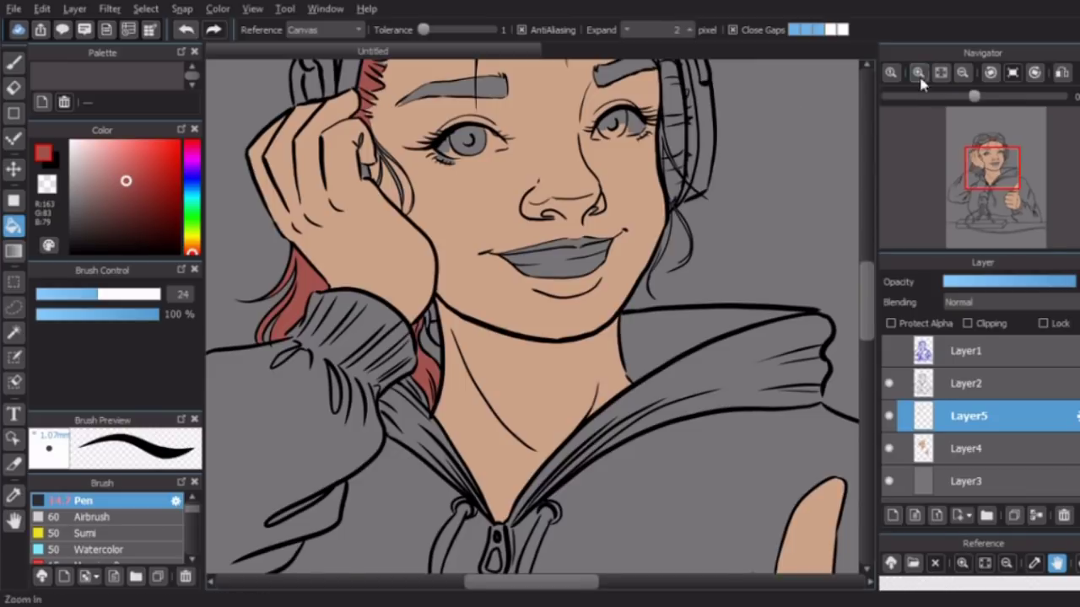
key(ctrl+plus)
key(ctrl+plus)
key(b)
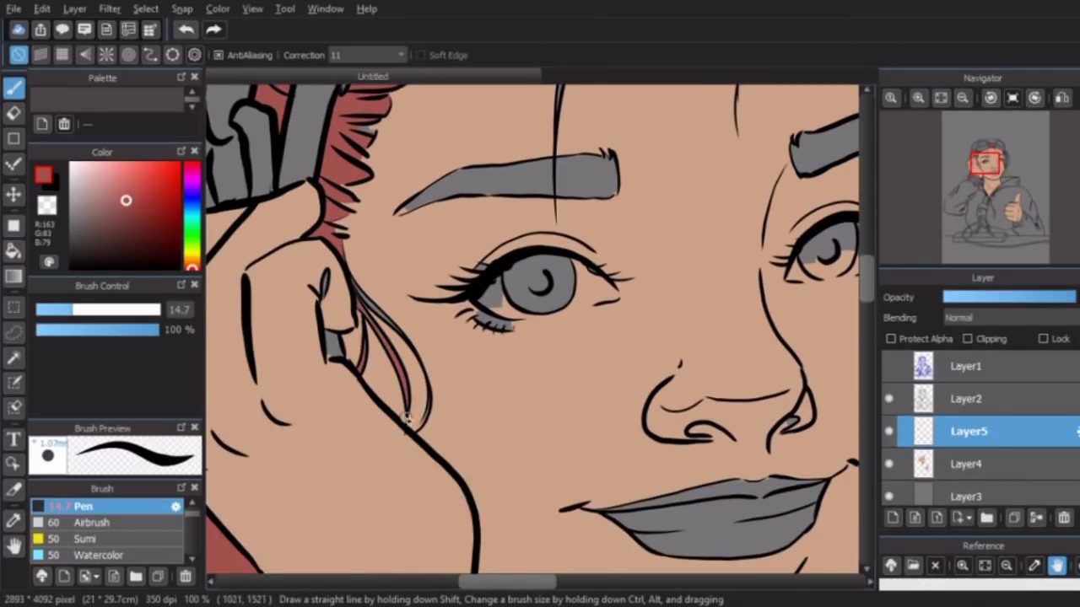
Rename the skin color layer to skin, the red layer to hair and the line art layer to lines.
click(985, 464)
click(991, 431)
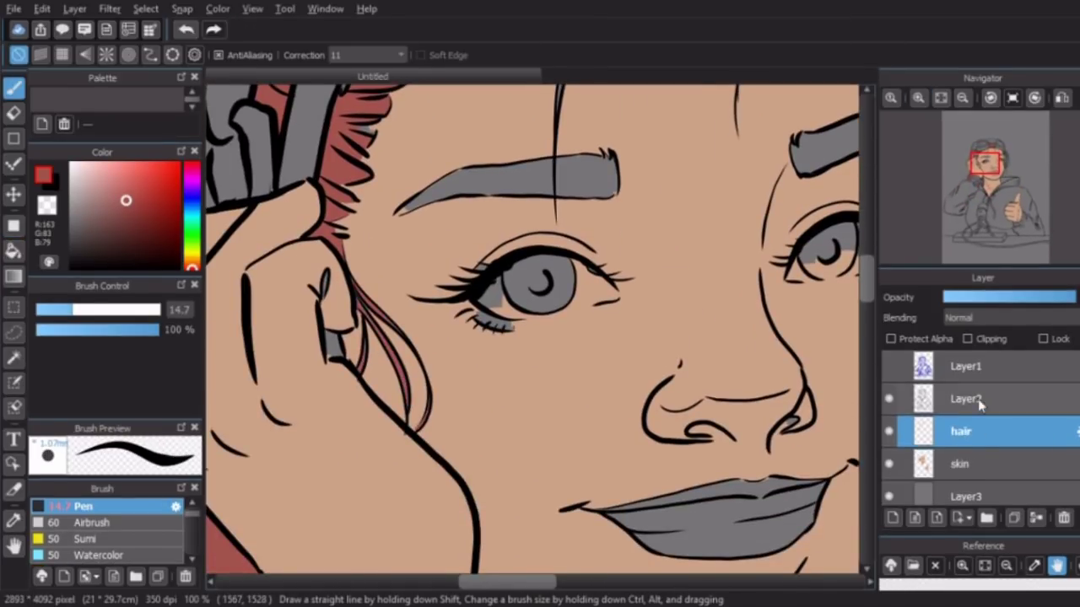
click(962, 398)
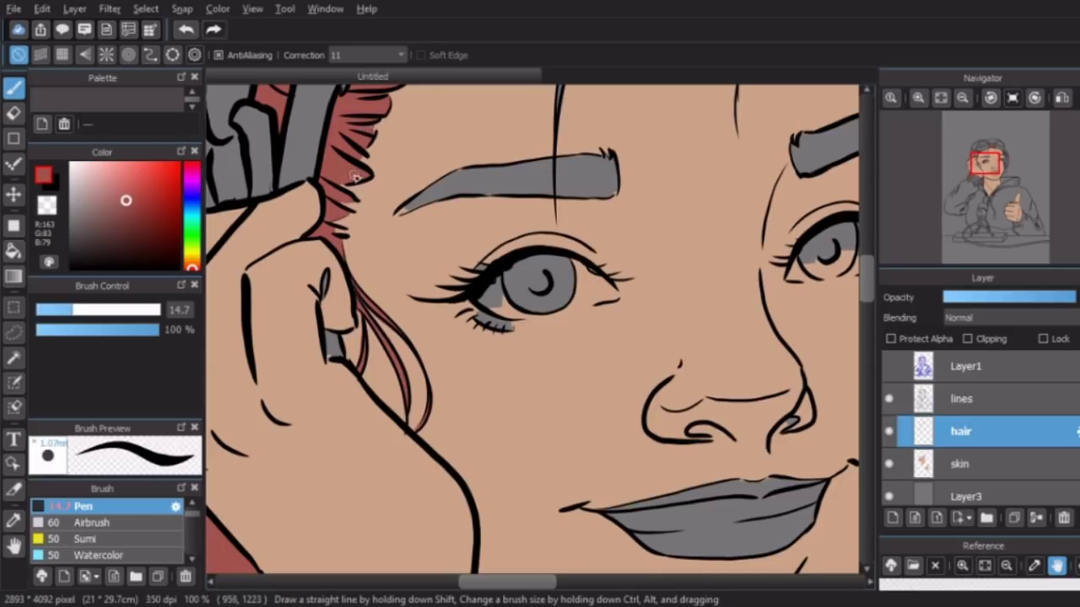
On the hair layer, fill the loose strands falling over the forehead with red.
scroll(355, 176, up, 5)
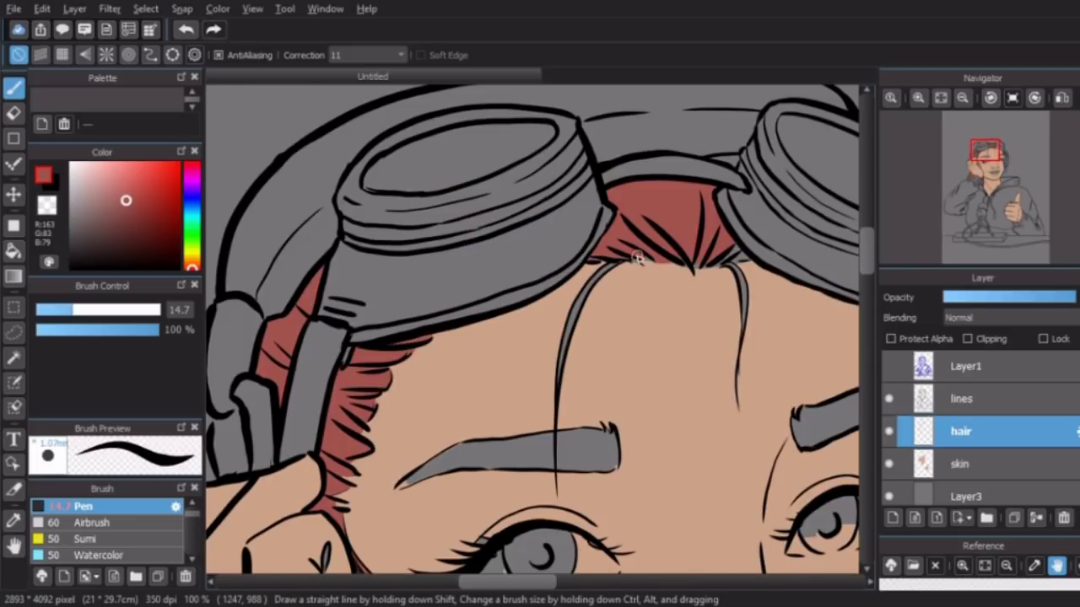
key(g)
click(587, 291)
key(b)
key(g)
scroll(458, 273, right, 5)
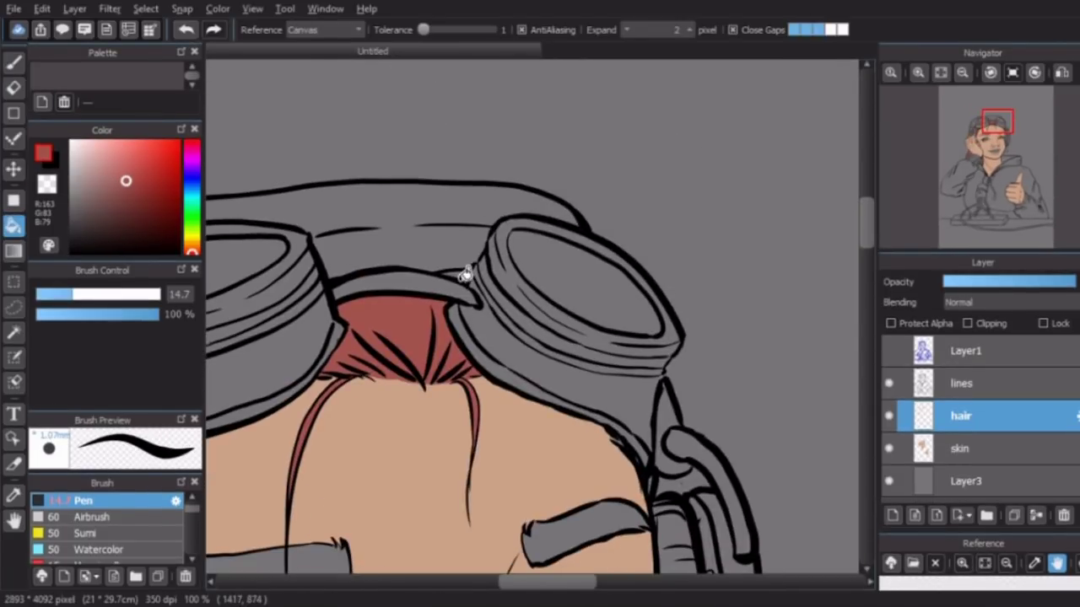
Tidy the outlines and color the loose hair strands hanging beside the jaw with red on the hair layer.
scroll(590, 244, down, 4)
key(b)
scroll(864, 274, down, 5)
key(ctrl+plus)
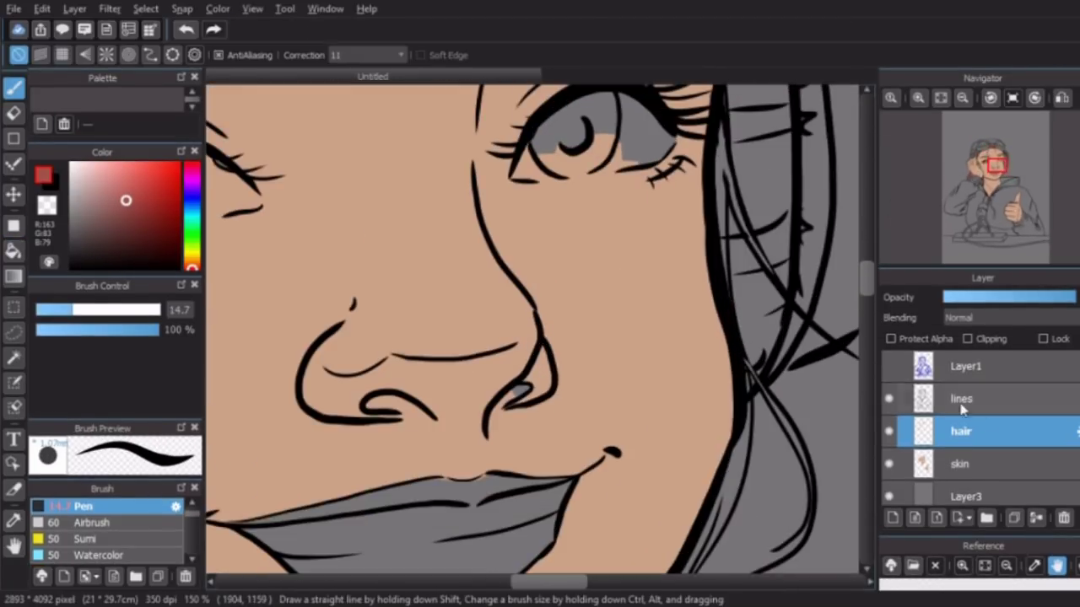
key(e)
key(Up)
key(Down)
key(g)
click(745, 415)
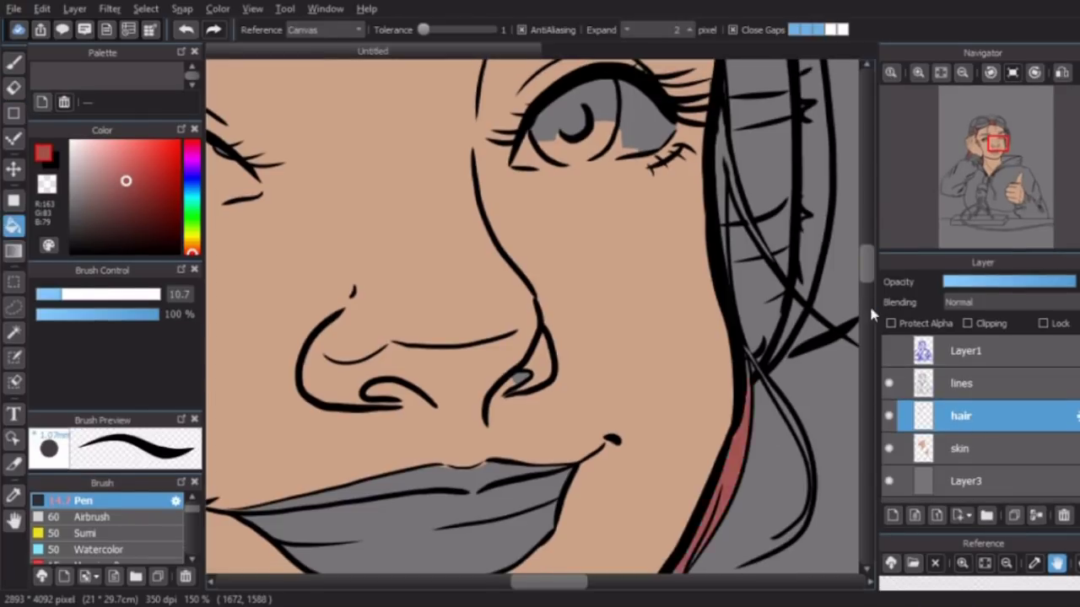
scroll(798, 278, down, 3)
key(e)
key(b)
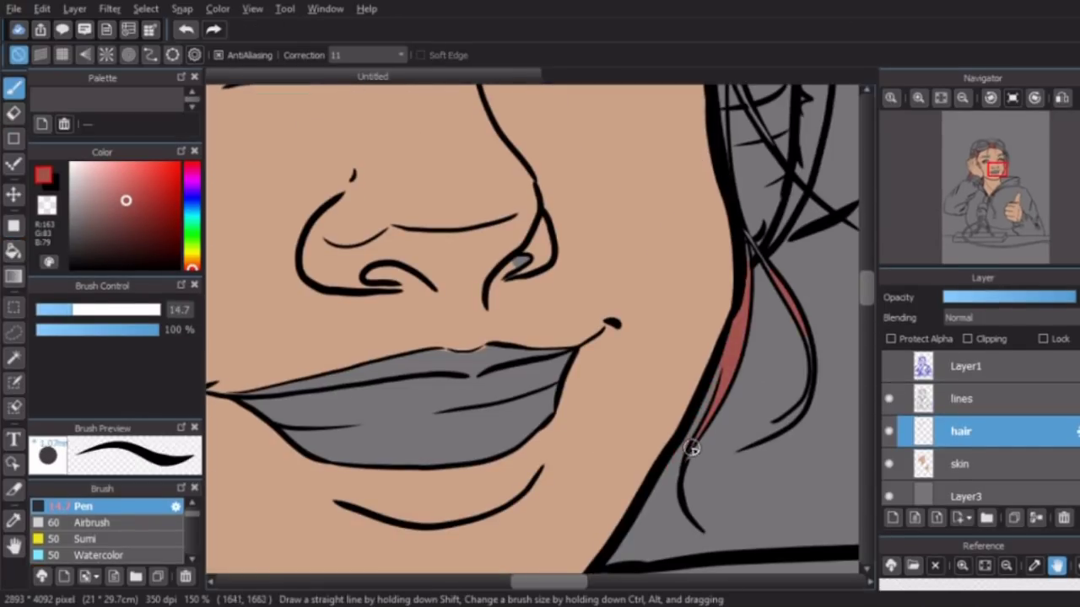
Color the thin hair strand crossing the ear cushion of the headphone with the same red.
scroll(725, 473, up, 3)
scroll(705, 502, down, 1)
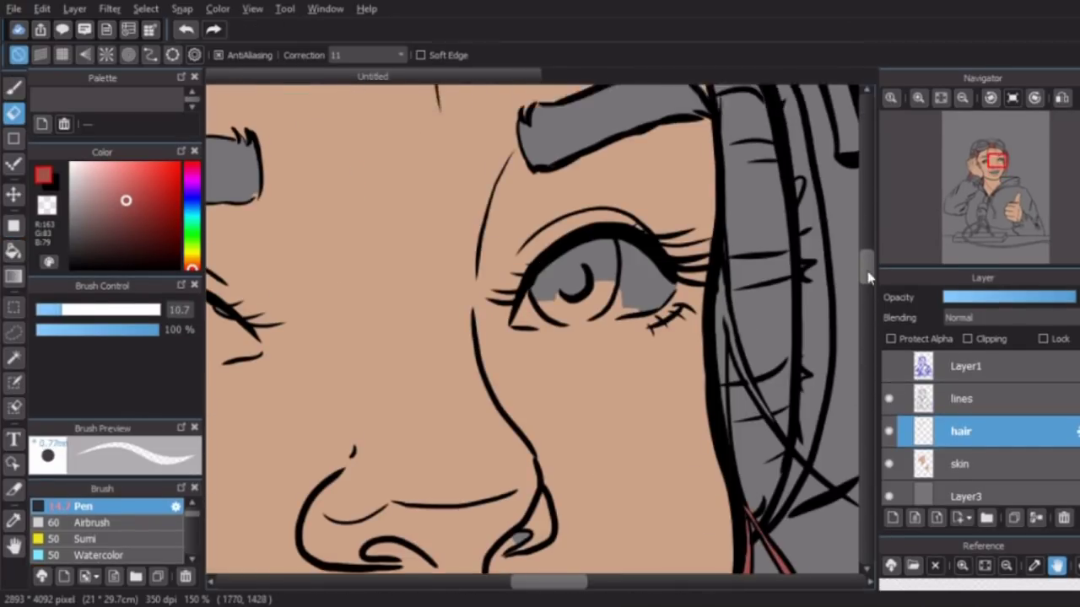
key(g)
click(734, 295)
key(b)
scroll(753, 346, down, 3)
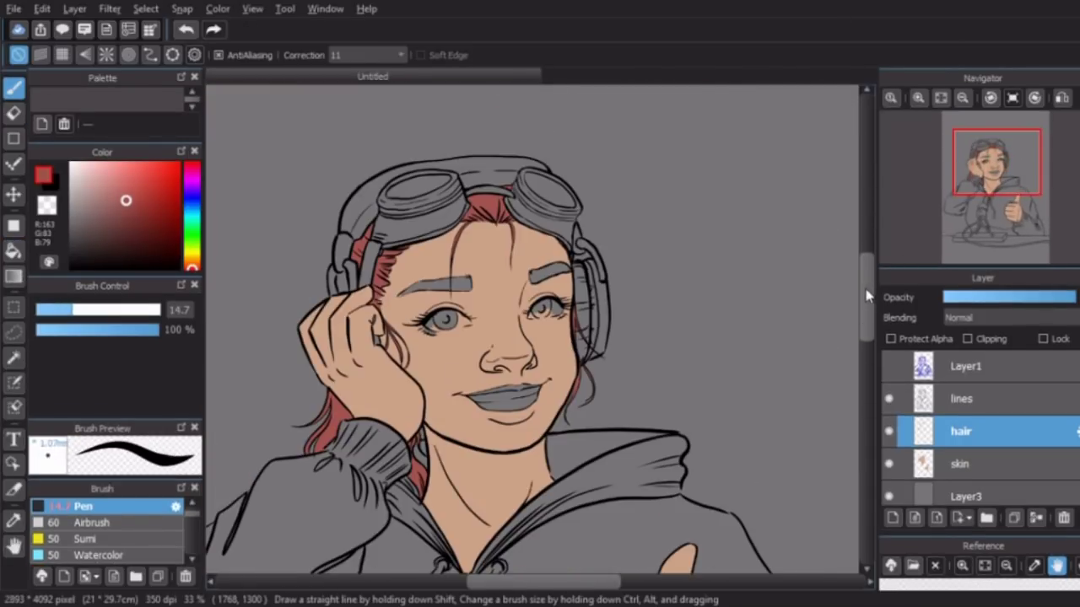
Fill the remaining hair between the sleeve cuff and the neck with red and clean up the outline there on the lines layer.
scroll(540, 473, up, 3)
click(14, 225)
click(523, 257)
key(e)
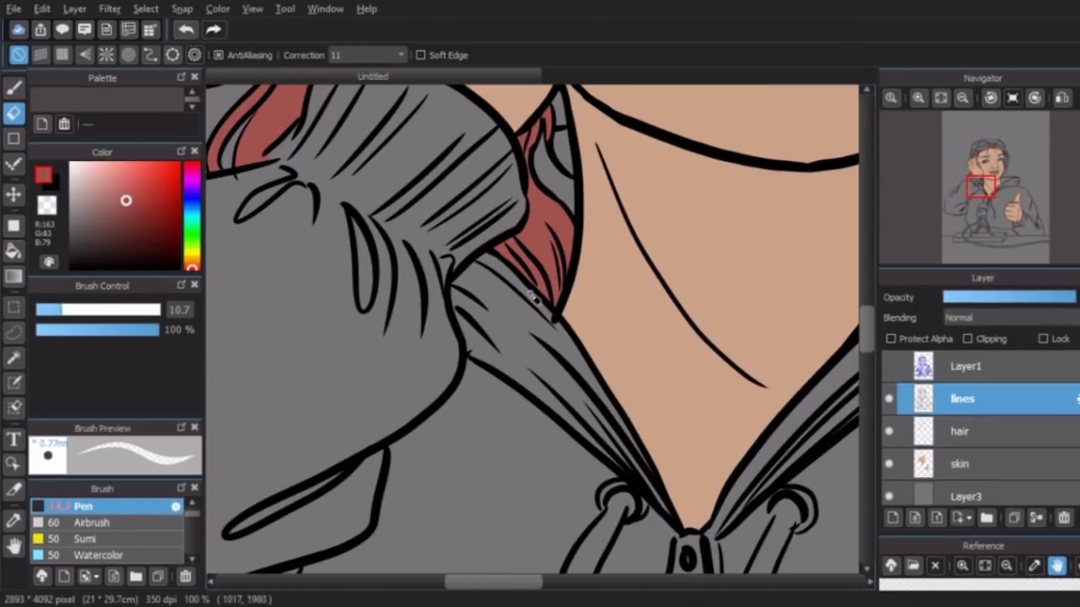
key(b)
scroll(557, 295, down, 3)
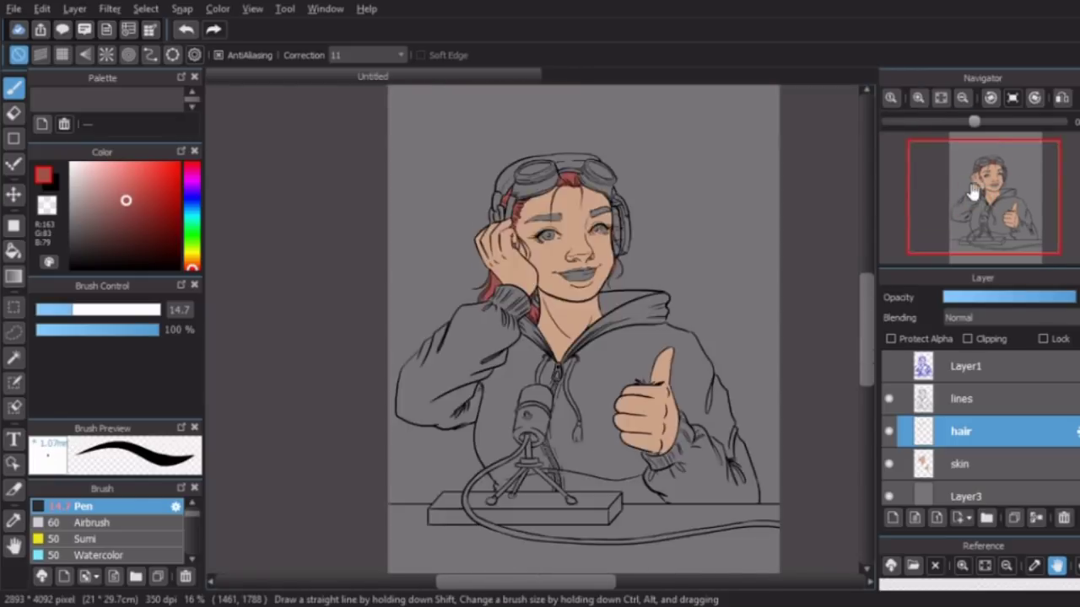
Add a layer named goggles above hair and fill the goggle strap and the headphone band with dark grey (60, 60, 60).
scroll(497, 232, up, 3)
click(953, 159)
click(892, 517)
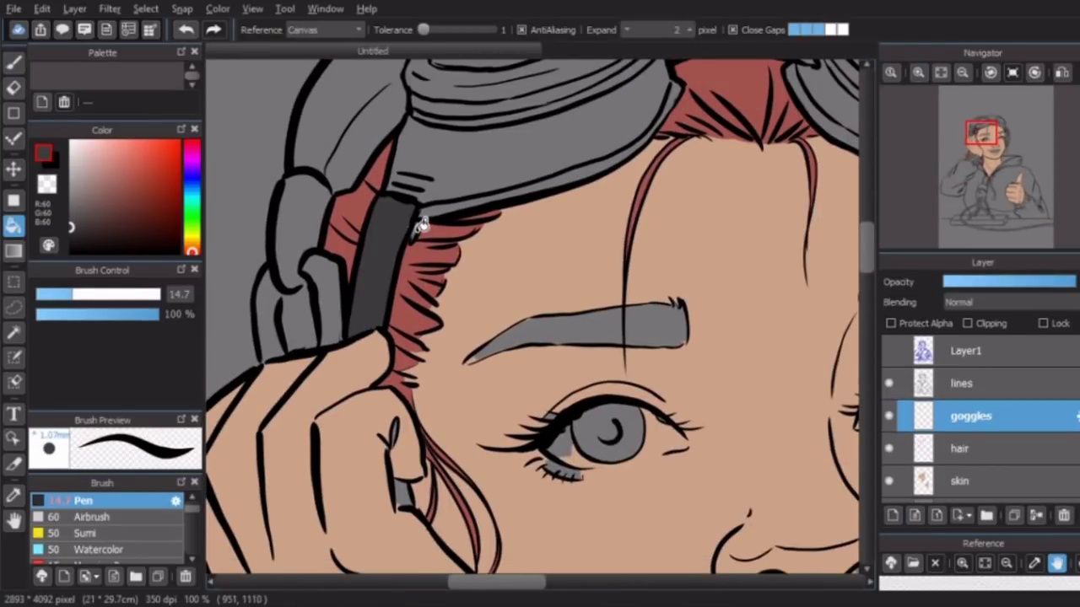
scroll(422, 223, right, 5)
scroll(523, 303, up, 4)
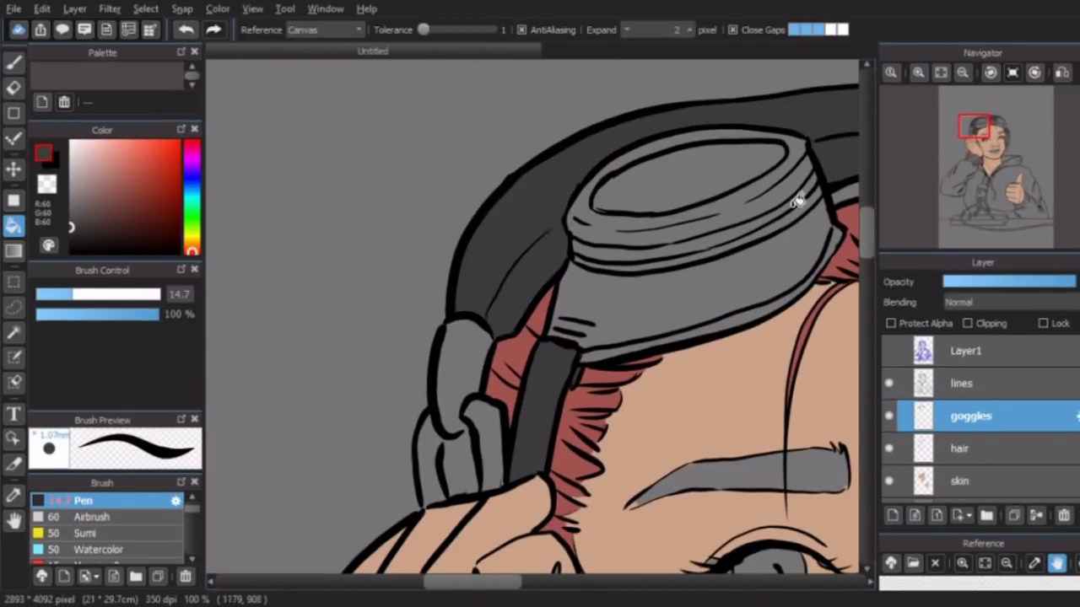
Fill the headphone's arms and ear housings on both sides of the head with the same dark grey.
scroll(622, 384, right, 3)
click(622, 384)
scroll(861, 270, down, 6)
scroll(535, 115, left, 4)
click(535, 116)
key(e)
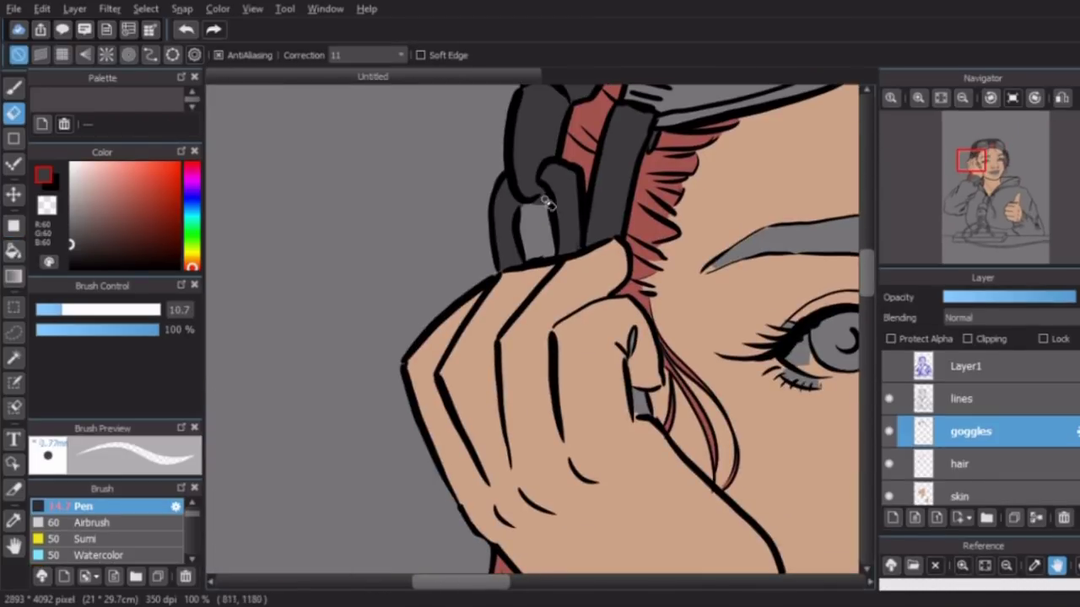
Fill the ear cushion of the headphone beside the eye with a lighter grey (100, 100, 100).
key(g)
scroll(554, 257, down, 2)
scroll(554, 257, right, 5)
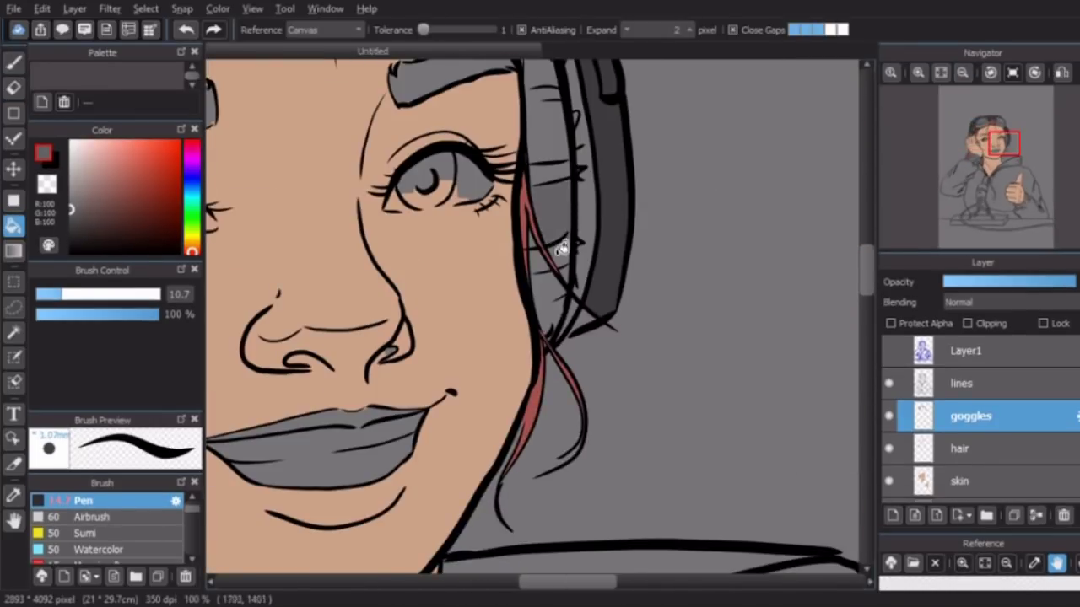
click(580, 293)
scroll(543, 174, up, 3)
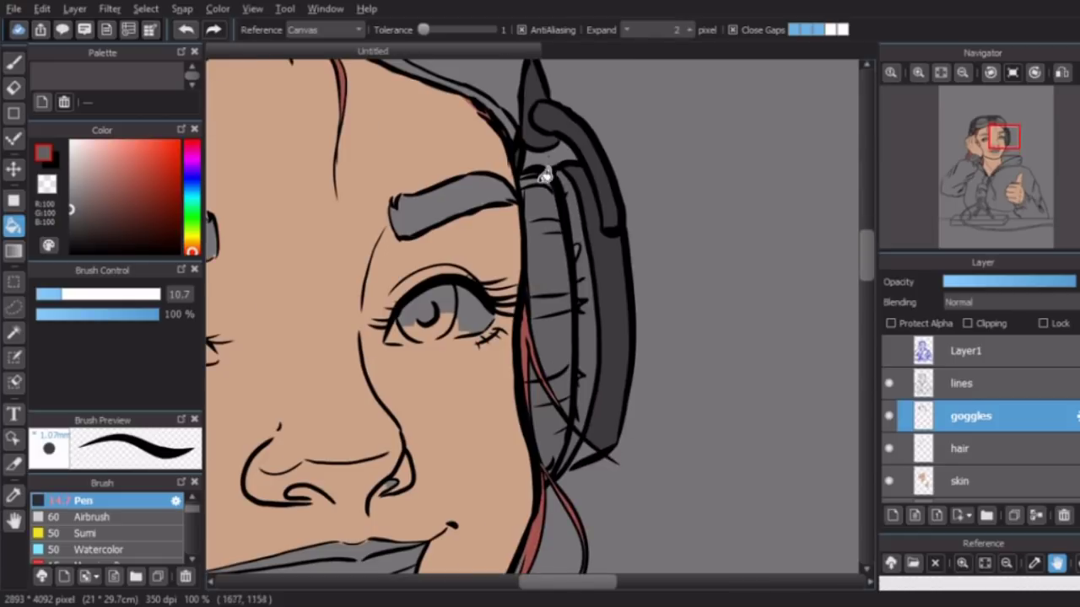
Undo the last fill and sample the dark grey (60, 60, 60) from the lower edge of the headphones.
key(ctrl+z)
key(p)
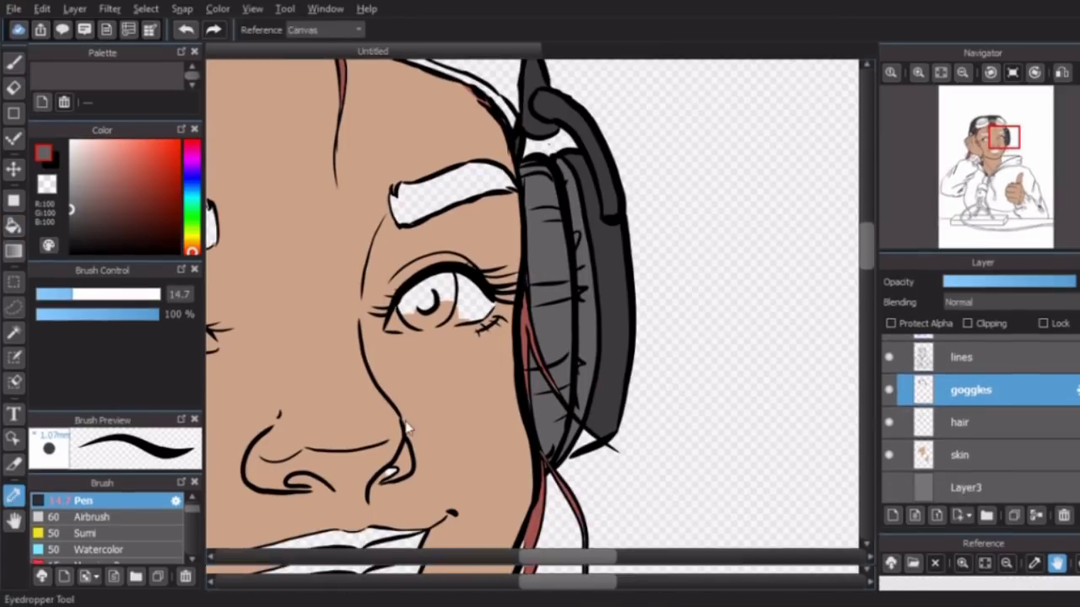
alt+click(588, 456)
scroll(603, 437, down, 3)
scroll(602, 438, left, 4)
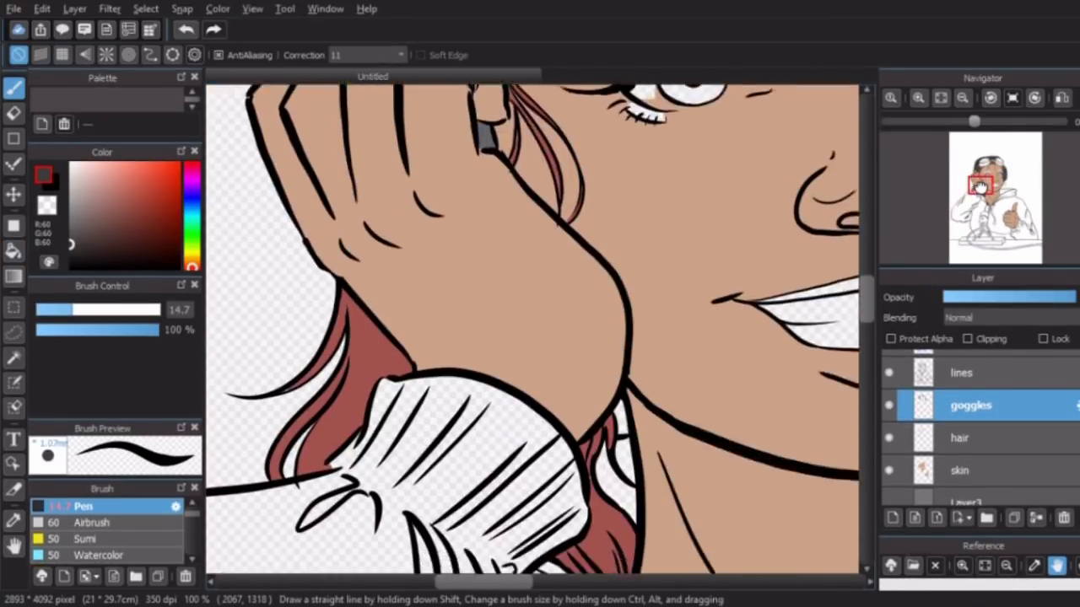
Make the hair layer active and sample the red hair colour (163, 83, 79).
click(960, 438)
alt+click(289, 309)
click(962, 98)
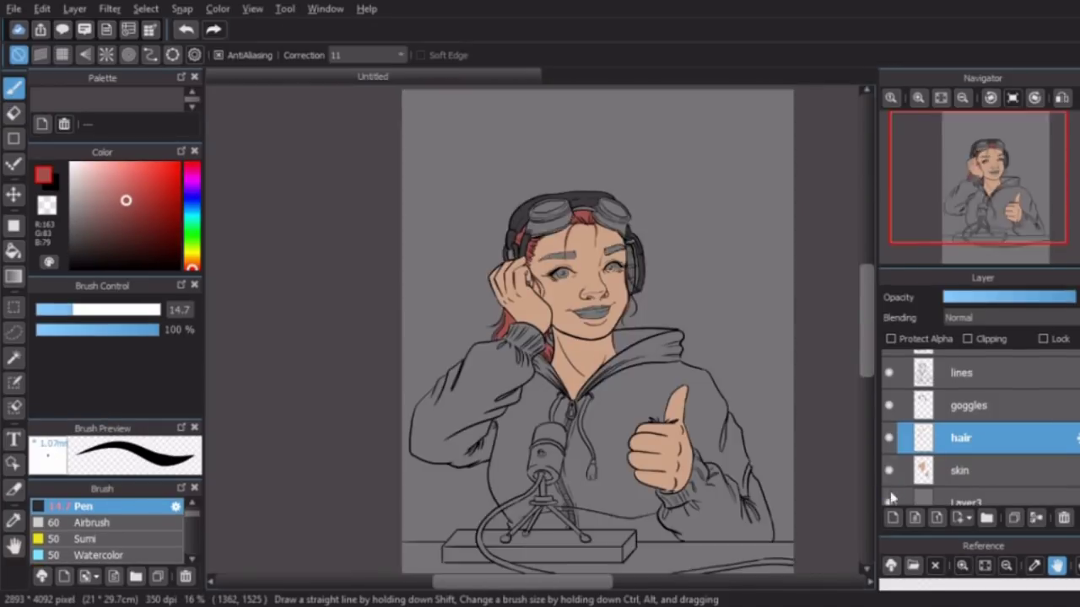
On an eyes layer above the skin, fill the white of the eye nearest the raised hand with light grey (200, 200, 200).
click(962, 471)
scroll(536, 165, down, 2)
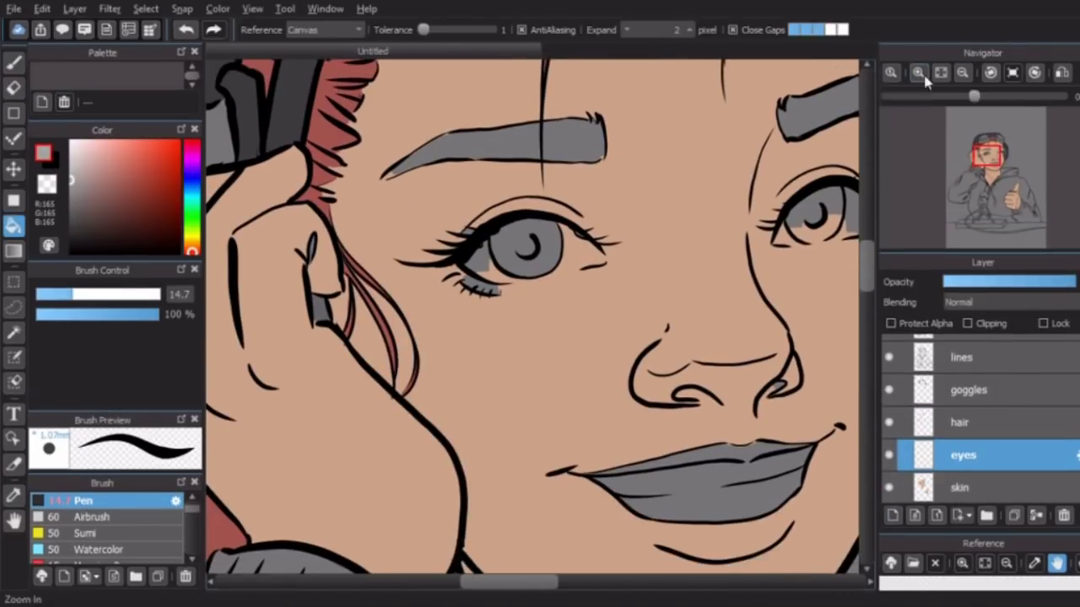
scroll(473, 257, up, 4)
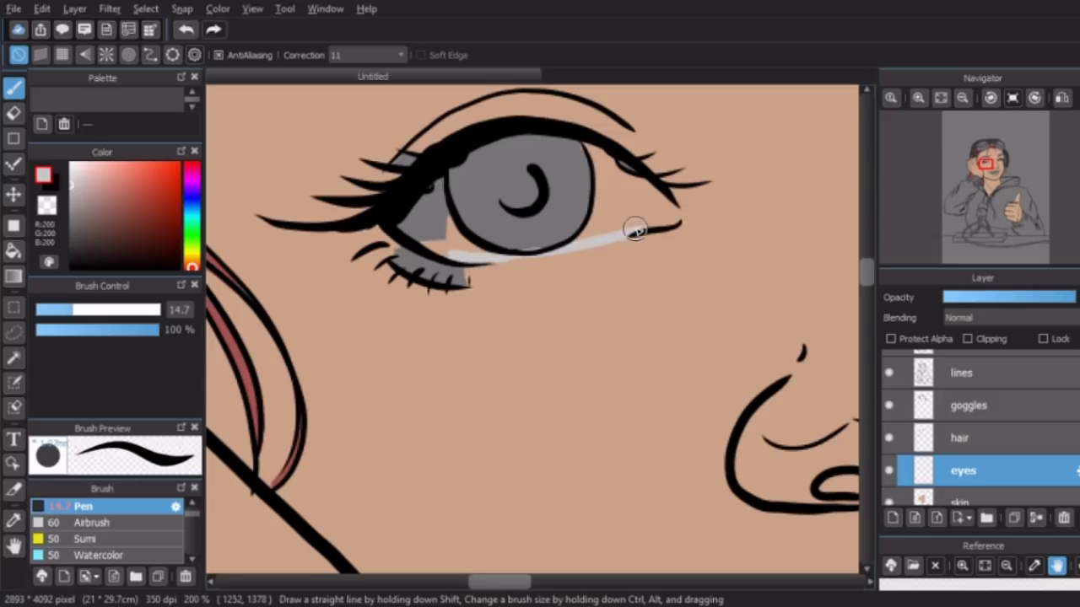
key(g)
click(428, 211)
click(603, 169)
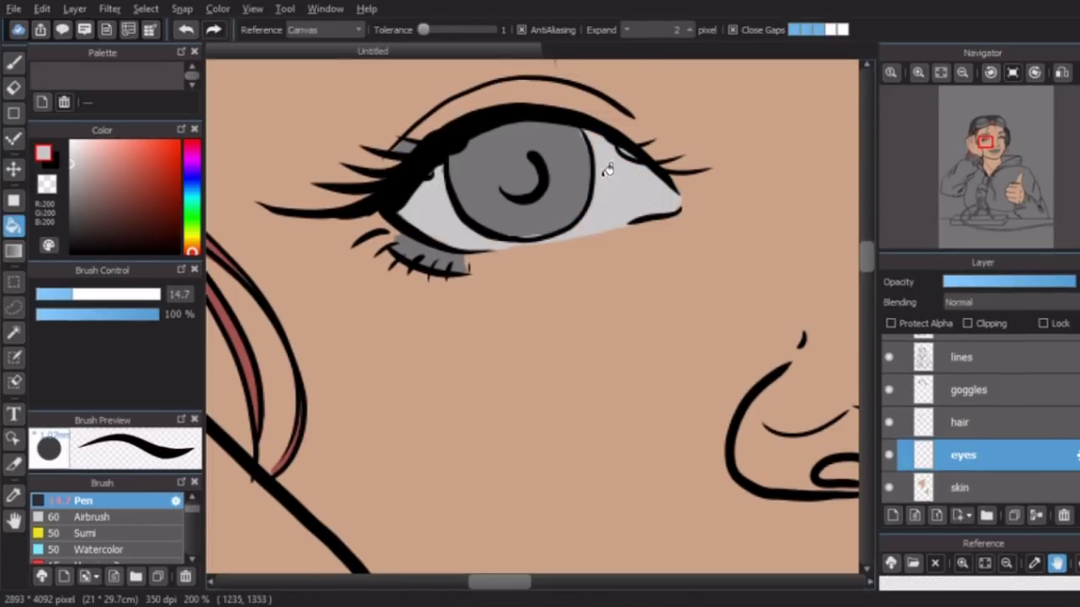
Fill the white of the eye beside the headphone cup with the same light grey, closing its lower edge with the pen.
scroll(532, 253, right, 8)
key(b)
key(g)
click(443, 299)
click(576, 291)
key(b)
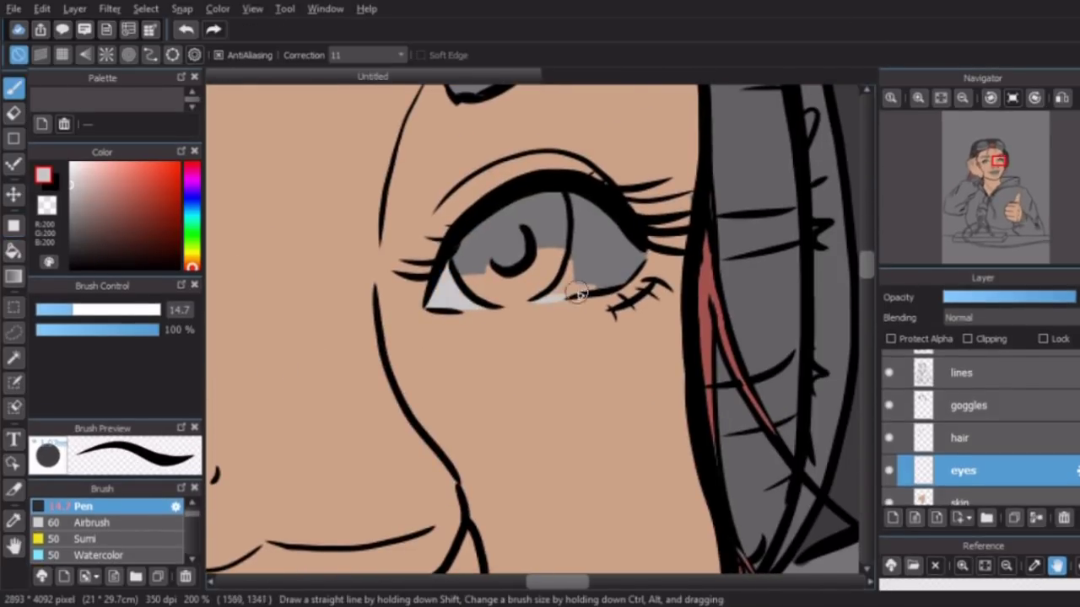
key(g)
click(569, 262)
click(603, 221)
Fill the irises with blue-grey (102, 116, 125) and close the open lower iris edge with the pen.
key(b)
click(192, 211)
click(88, 221)
key(g)
click(476, 256)
click(519, 226)
click(513, 267)
click(517, 254)
key(b)
drag(502, 295, 540, 297)
click(13, 250)
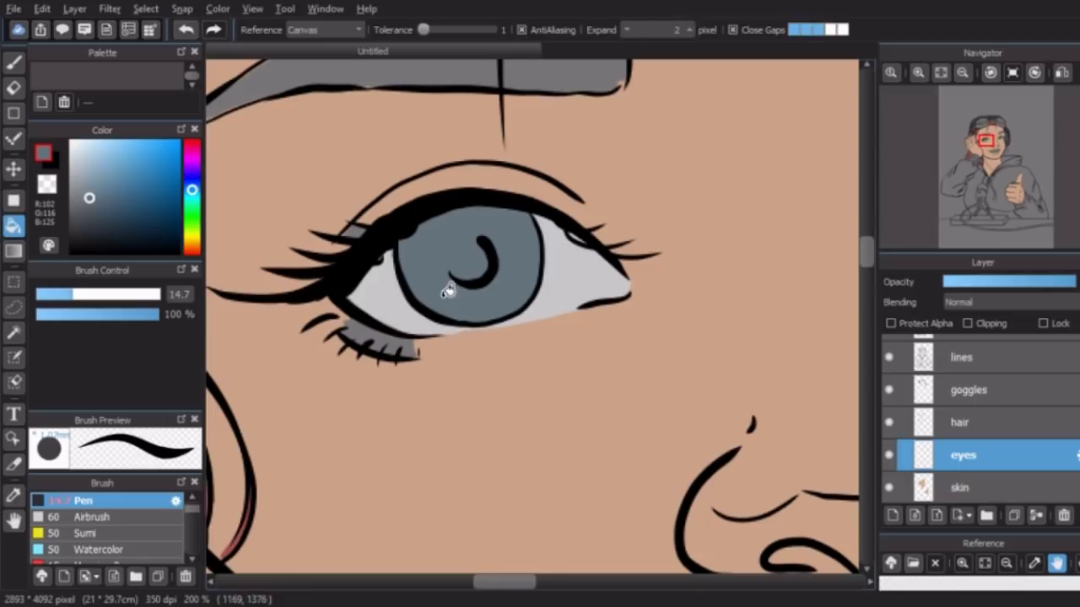
On the hair layer, fill the eyebrows with a muted brown (98, 80, 68).
click(959, 487)
key(b)
scroll(333, 272, down, 3)
click(962, 438)
click(104, 232)
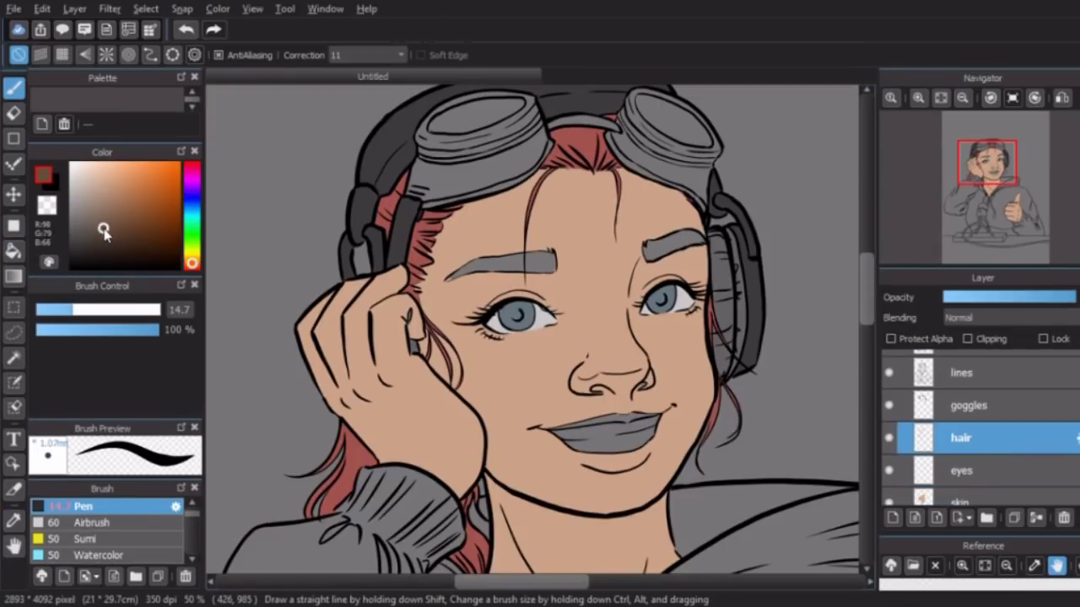
key(g)
click(453, 258)
Sample the light grey of the eye whites and fill the teeth with it on the eyes layer.
click(970, 451)
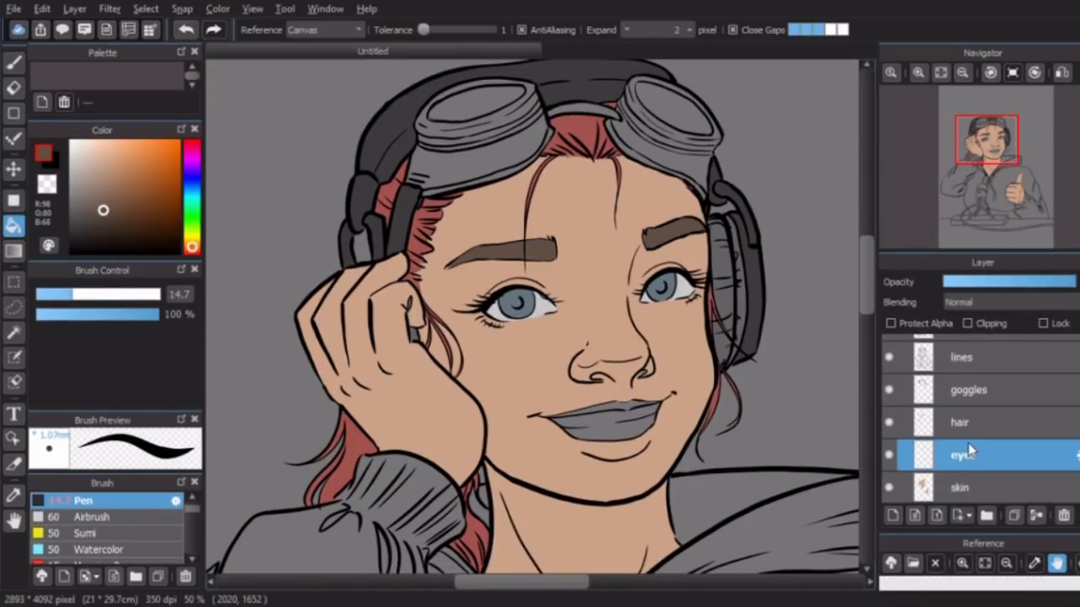
alt+click(544, 304)
scroll(701, 560, up, 2)
click(535, 295)
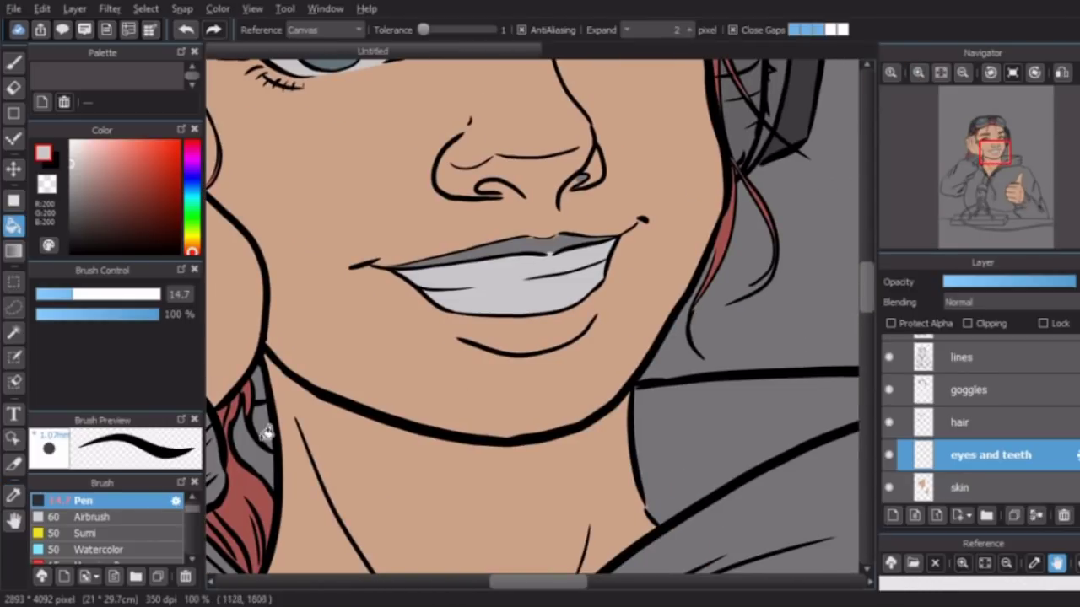
Sample the skin tone and shift it to a pink lip colour (194, 130, 127).
alt+click(458, 381)
click(982, 425)
click(970, 488)
key(b)
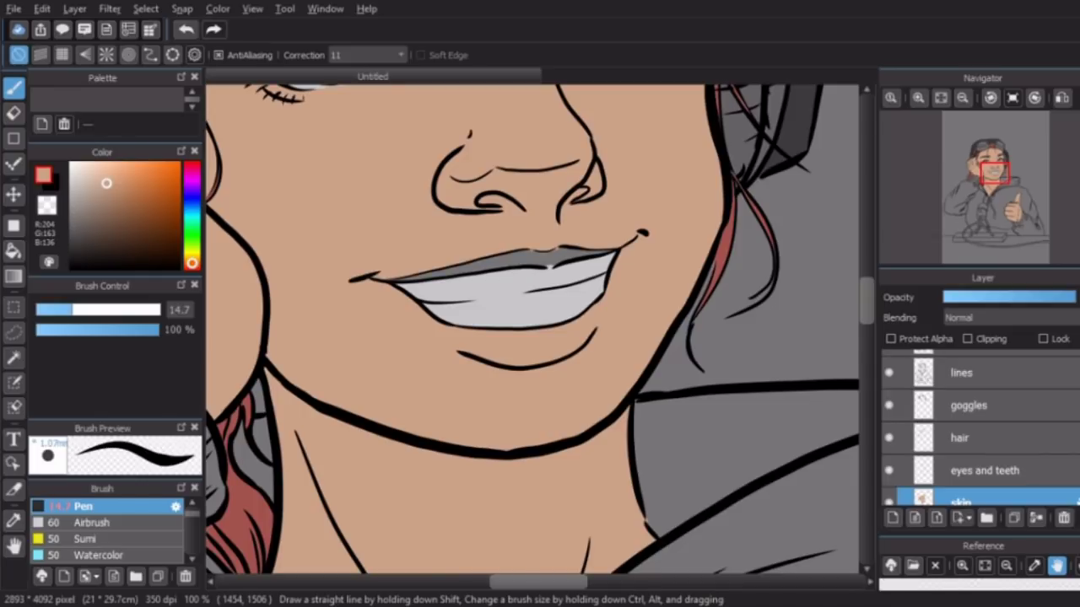
click(192, 267)
Try filling the upper lip with pink directly on the skin layer.
key(g)
click(506, 257)
scroll(523, 253, up, 2)
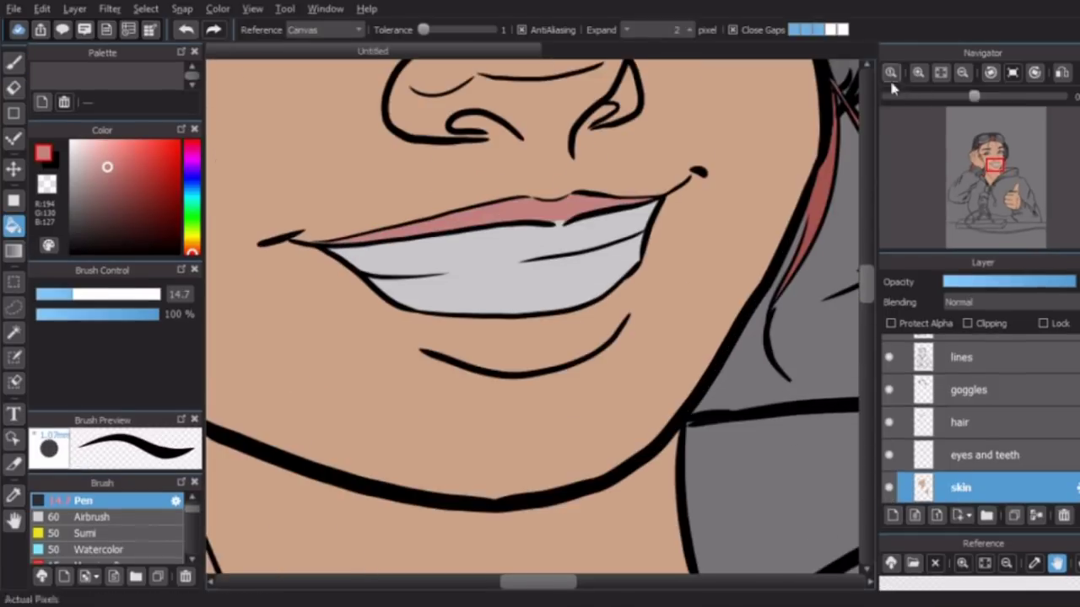
key(b)
key(ctrl+z)
Create a new layer above the eyes and teeth layer and name it "lips".
key(ctrl+shift+n)
double_click(971, 457)
text(lips)
key(Return)
Fill the upper lip with pink, paint in the lower lip with the pen, and clean its edges with the eraser.
key(g)
click(496, 215)
key(b)
mouse_move(415, 337)
mouse_down()
mouse_move(494, 354)
mouse_move(527, 347)
mouse_move(410, 326)
mouse_move(604, 325)
mouse_move(624, 313)
mouse_up()
key(e)
scroll(690, 193, down, 5)
scroll(514, 110, up, 5)
On the goggles layer, fill the frames of both goggle cups with golden brown (148, 122, 80).
click(971, 404)
drag(193, 268, 193, 259)
click(14, 250)
click(449, 243)
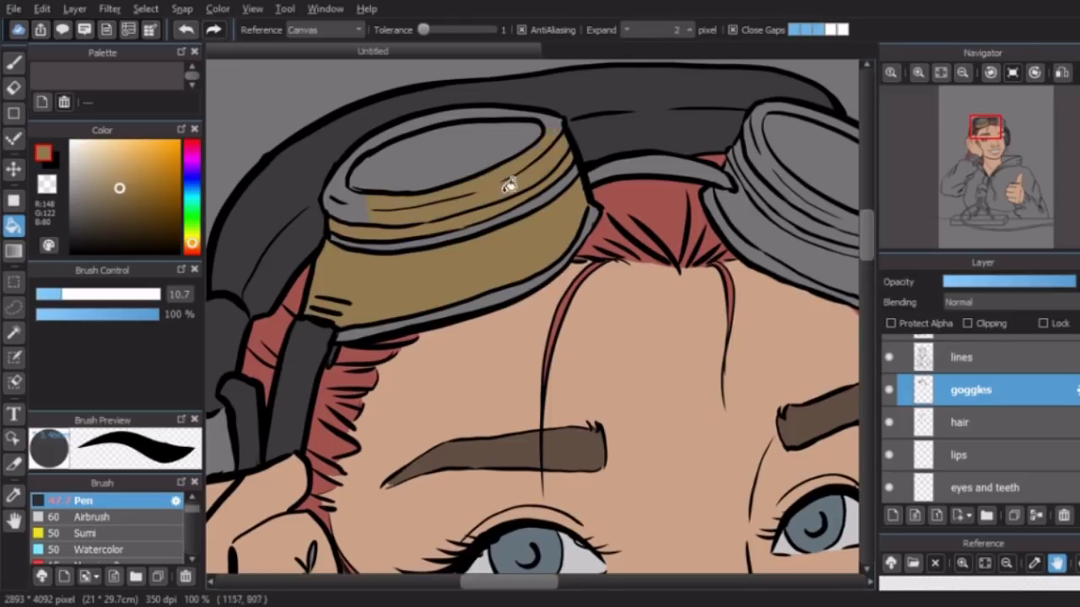
drag(628, 208, 525, 174)
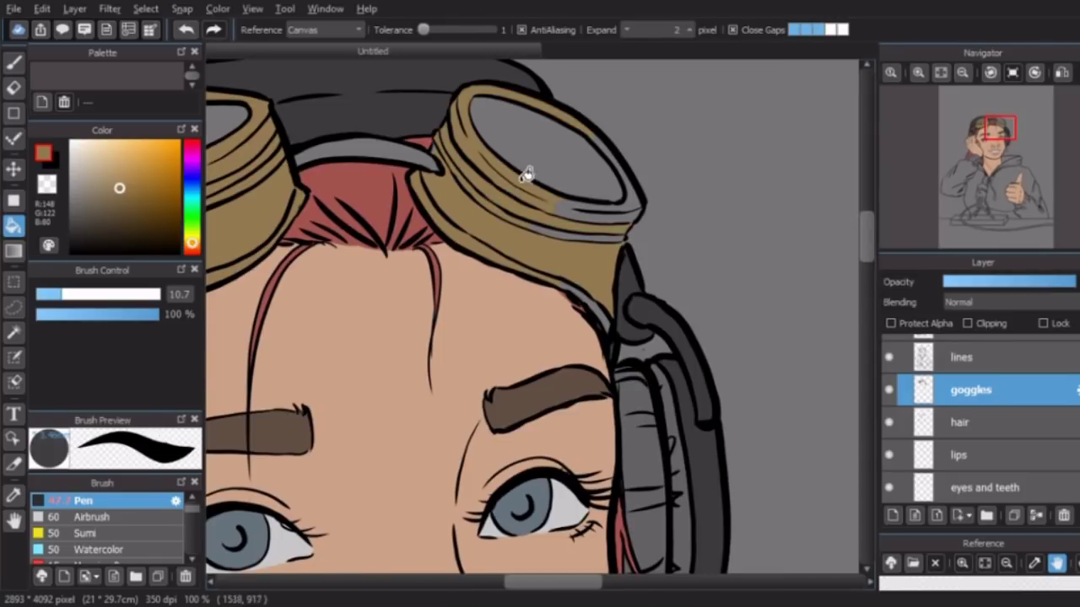
key(b)
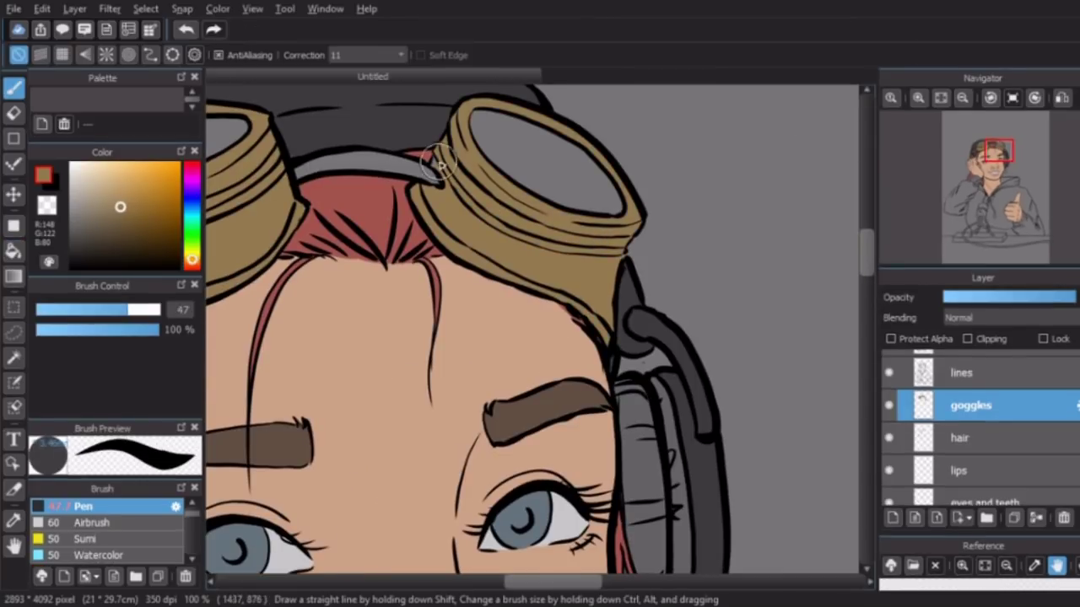
Sample the headband's dark grey (60, 60, 60) and fill the goggles' bridge between the two cups with it.
alt+click(450, 143)
key(g)
drag(226, 57, 474, 140)
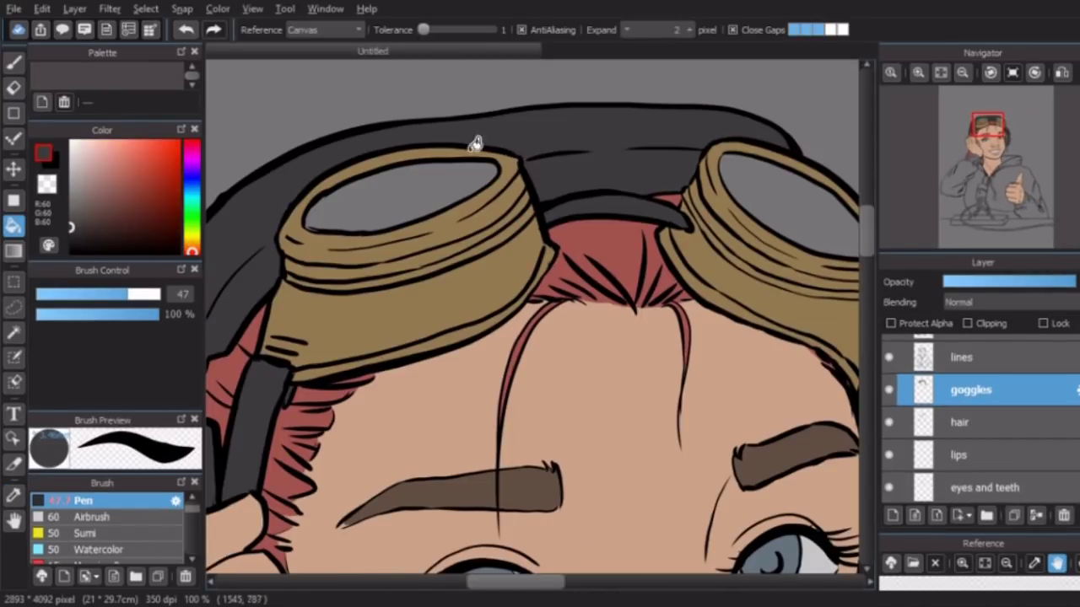
Sample the goggles' brown, darken it, and fill both goggle lenses with the dark brown.
scroll(767, 191, down, 4)
alt+click(393, 273)
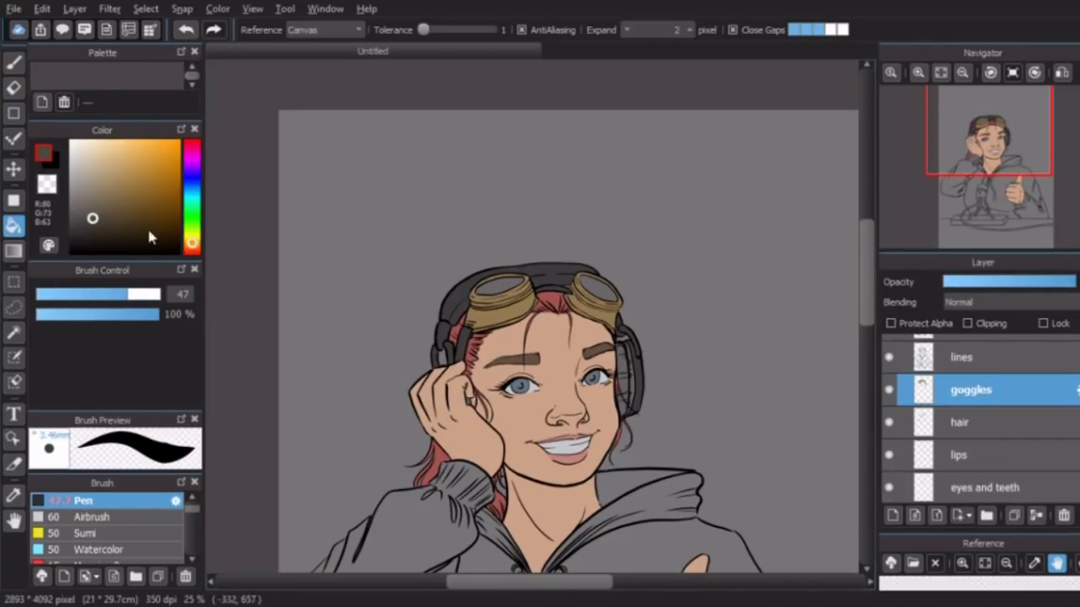
click(919, 72)
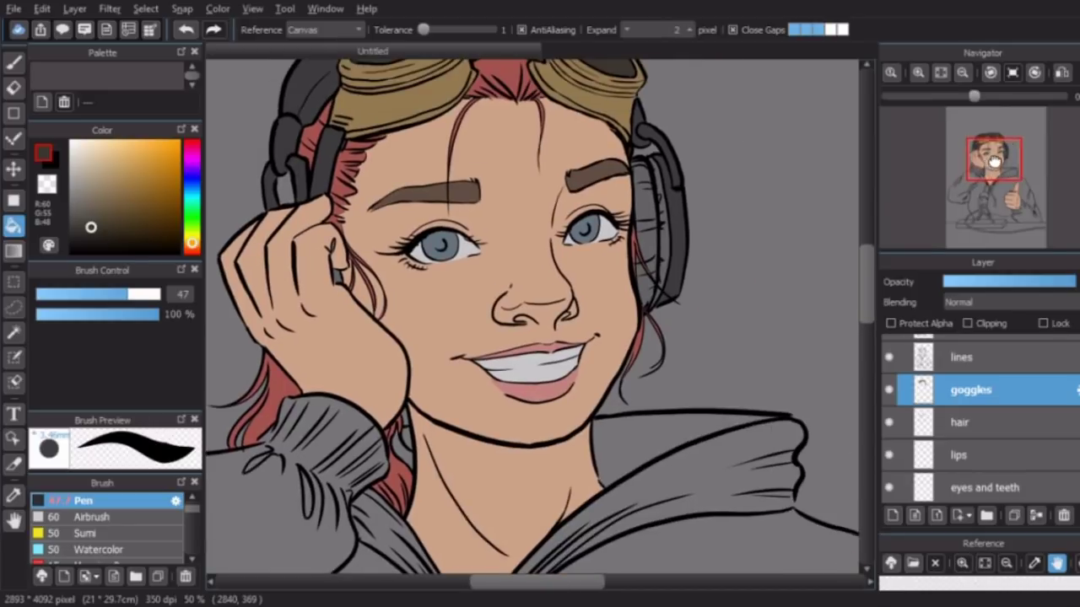
On a hoodie layer above the skin, fill the hoodie's body and sleeves with dark grey (60, 60, 60).
click(963, 75)
scroll(995, 439, down, 2)
click(961, 456)
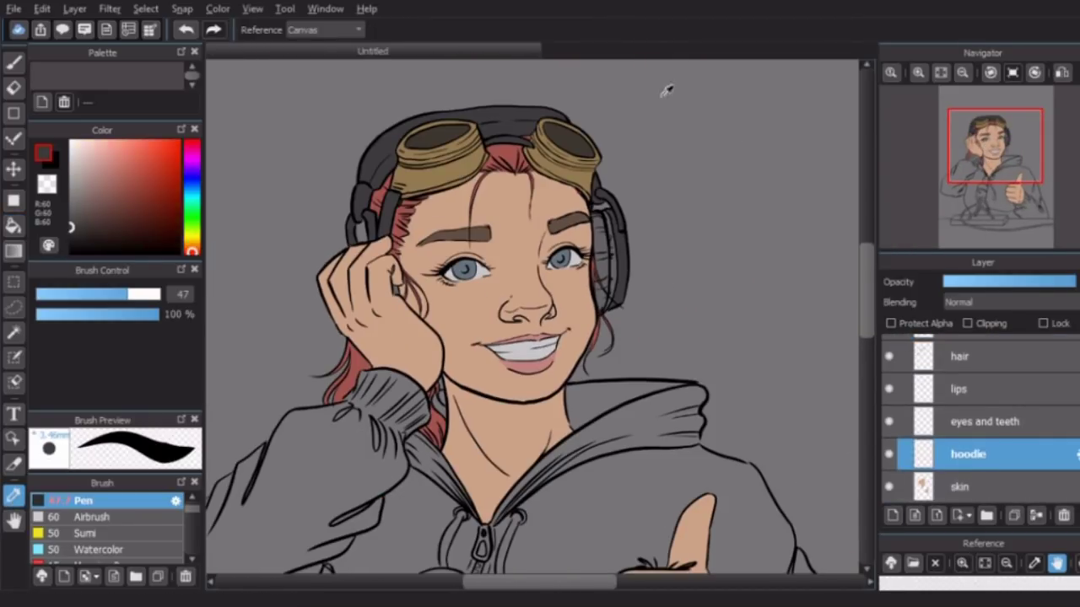
key(g)
scroll(506, 253, down, 3)
click(337, 290)
click(405, 355)
click(626, 248)
scroll(866, 380, down, 4)
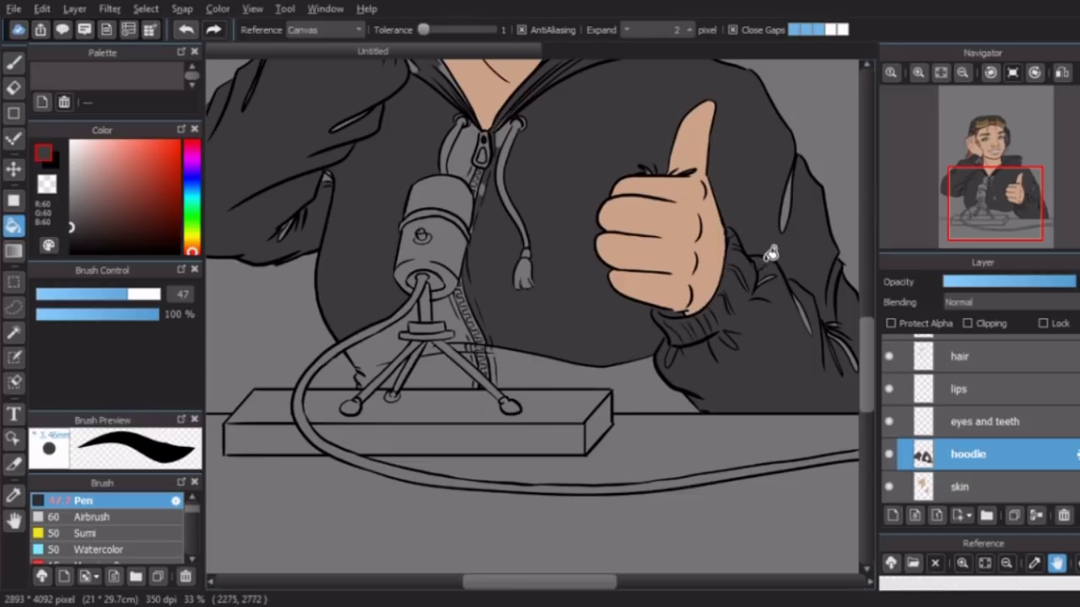
Touch up unfilled gaps in the sleeve and around the thumbs-up hand with the dark grey pen, undoing the last two strokes.
scroll(856, 270, up, 3)
key(b)
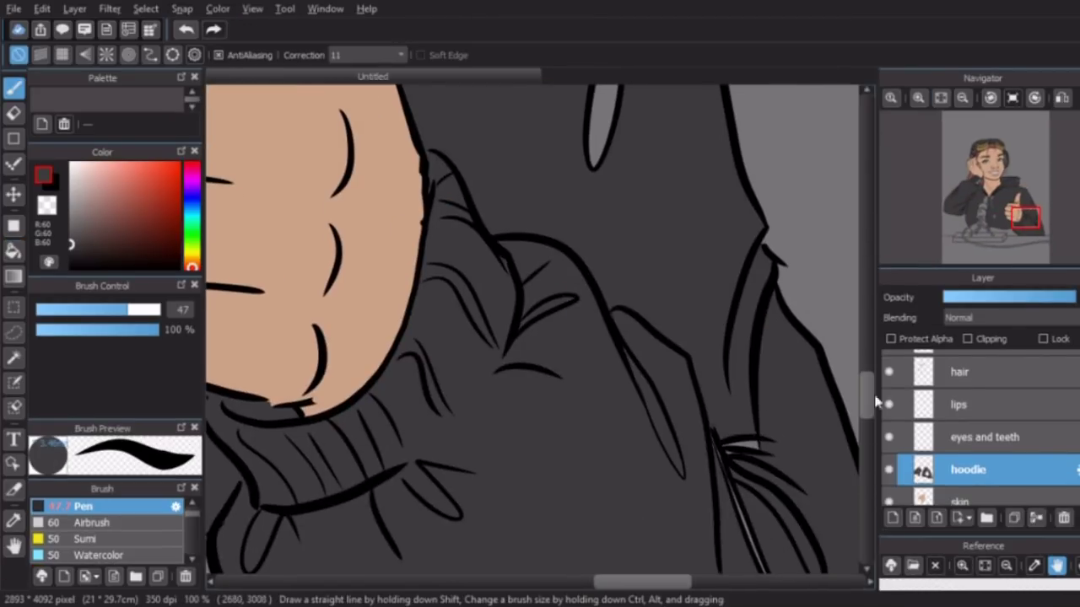
scroll(797, 273, down, 3)
scroll(797, 273, up, 5)
scroll(603, 489, left, 2)
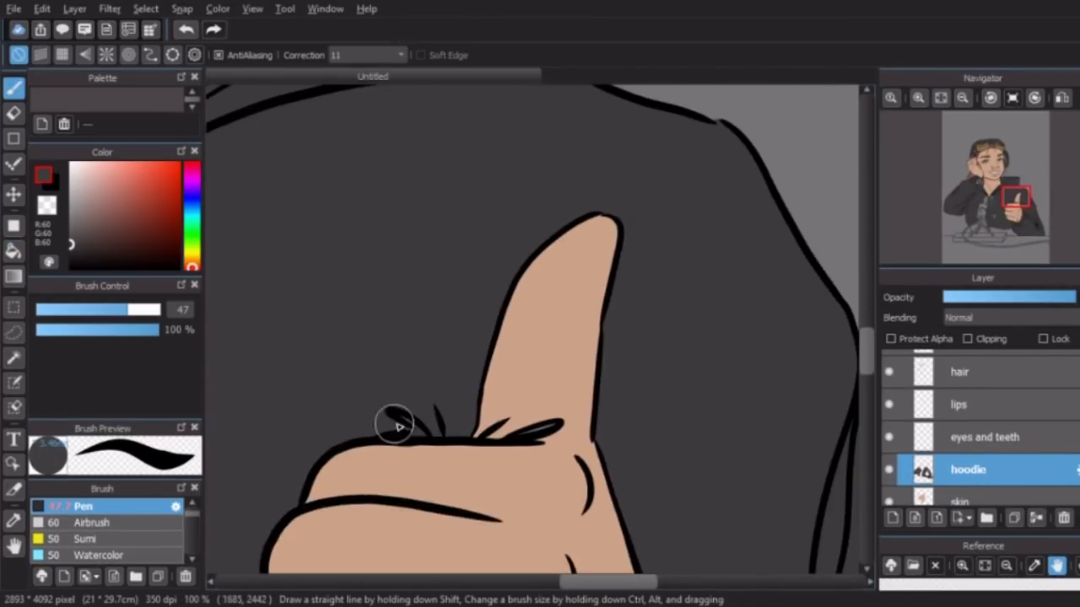
key(ctrl+z)
key(ctrl+z)
Undo the stray fill near the zipper and colour the drawstring beside it in dark grey.
scroll(705, 221, down, 3)
scroll(704, 221, left, 5)
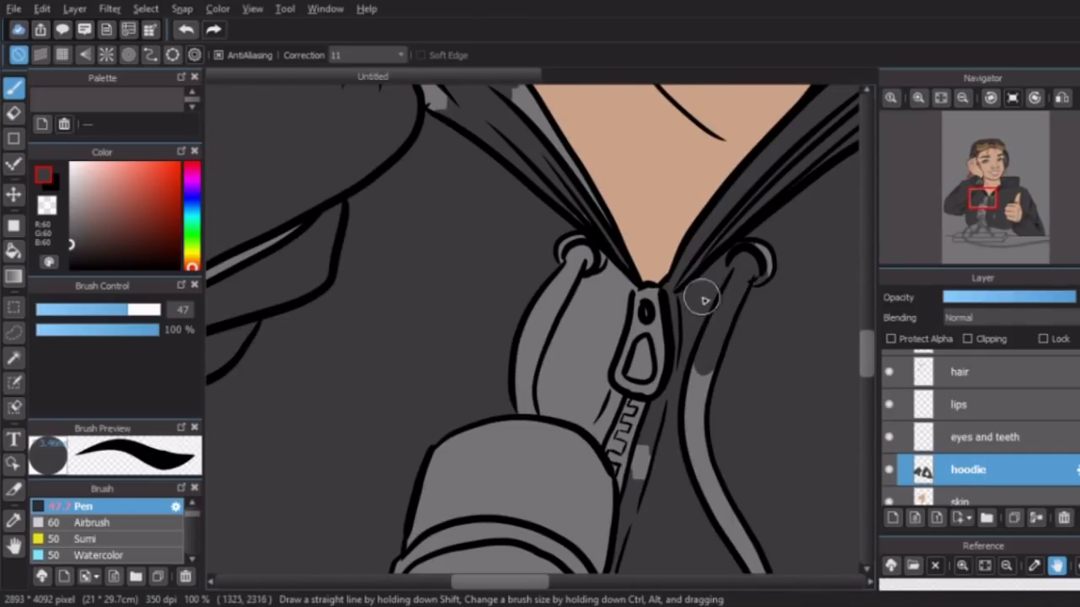
key(g)
key(ctrl+z)
key(b)
scroll(698, 409, down, 2)
scroll(574, 320, down, 3)
Fill the drawstring tassel and the hoodie areas behind the microphone stand and along the hem with dark grey.
key(g)
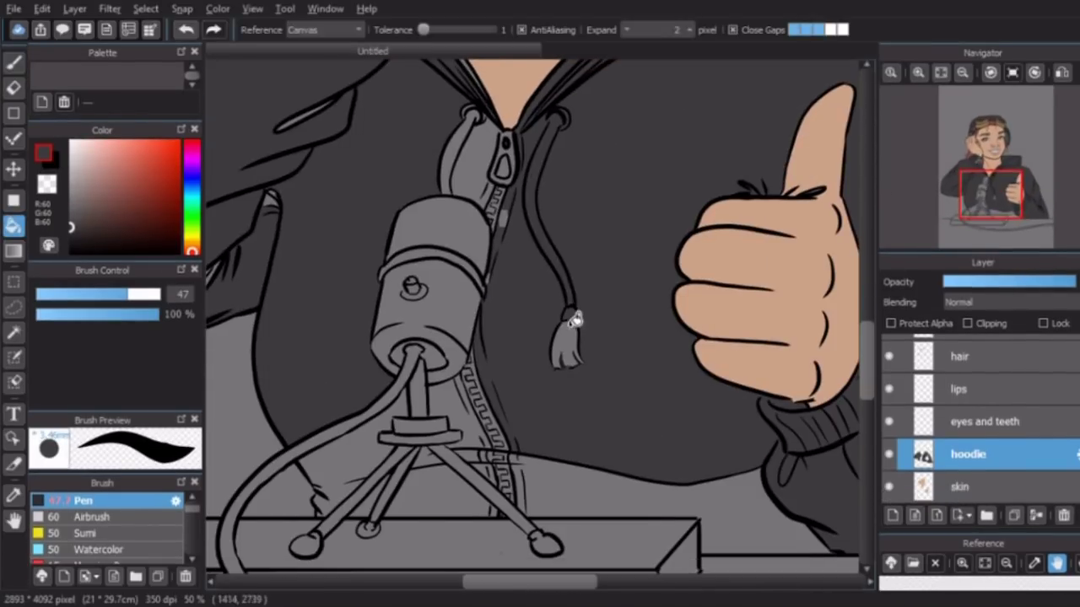
click(480, 434)
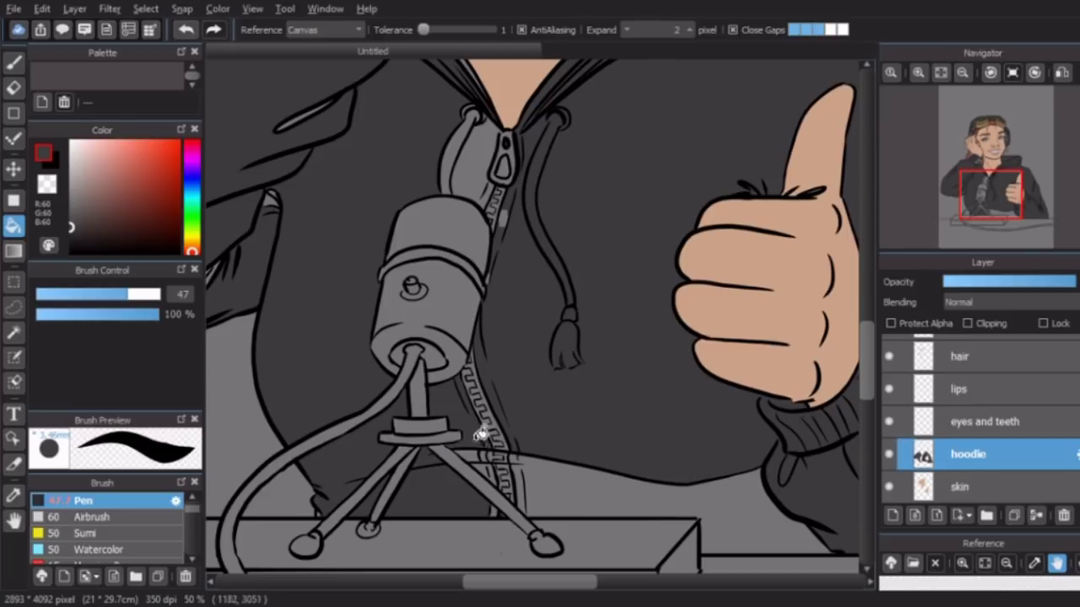
click(523, 458)
key(b)
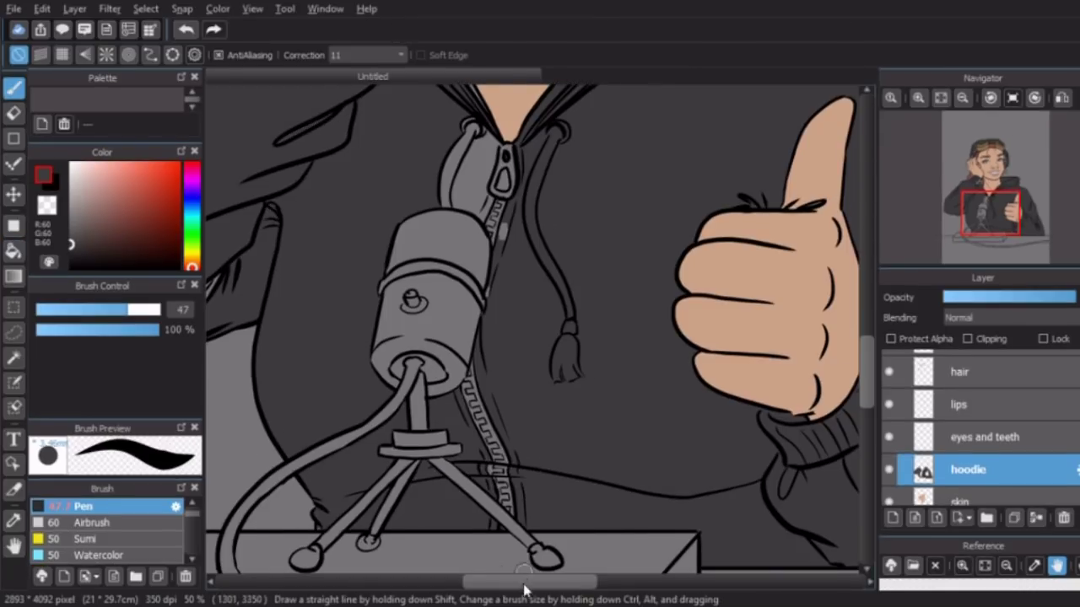
Fill the unfilled ribbed areas of the cuff on the arm supporting the head with dark grey.
scroll(745, 234, left, 4)
key(g)
scroll(685, 354, up, 4)
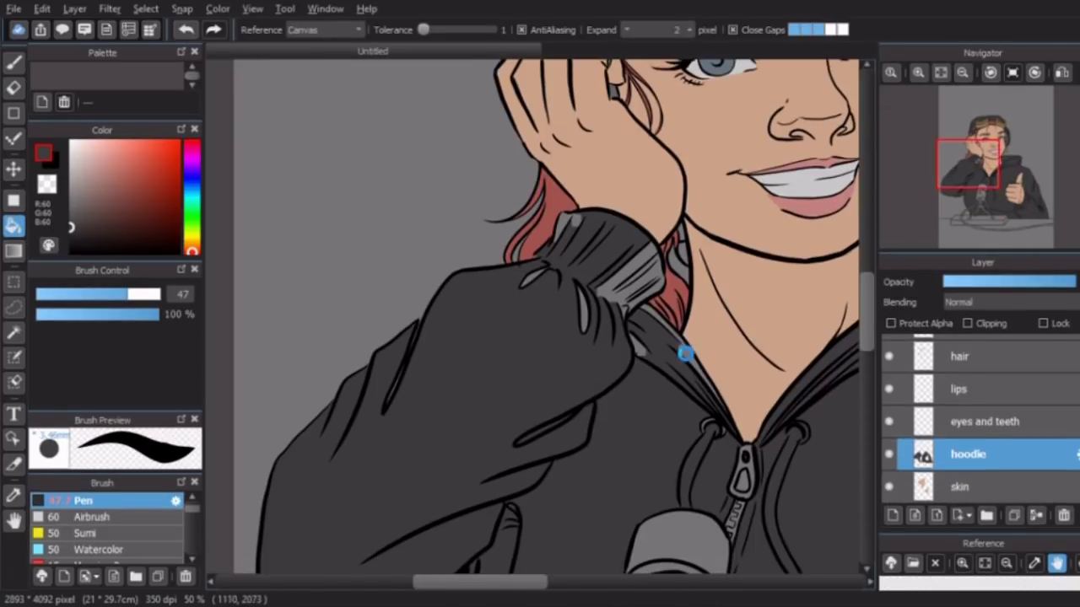
click(640, 257)
click(578, 211)
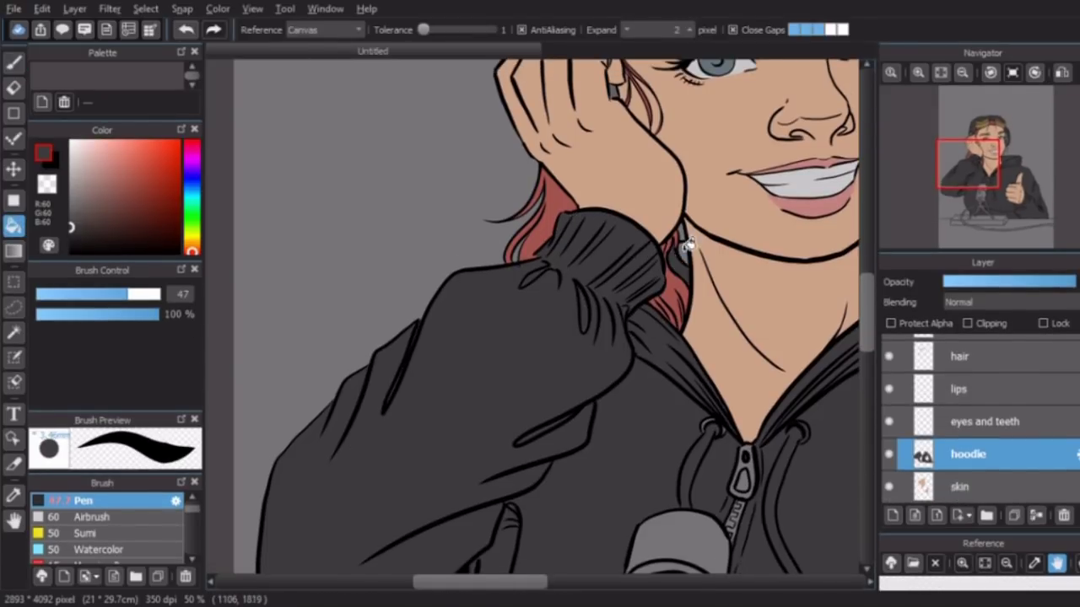
Sample the eyelets' light grey (156, 156, 156) and fill the zipper above and just below the microphone body.
click(1011, 171)
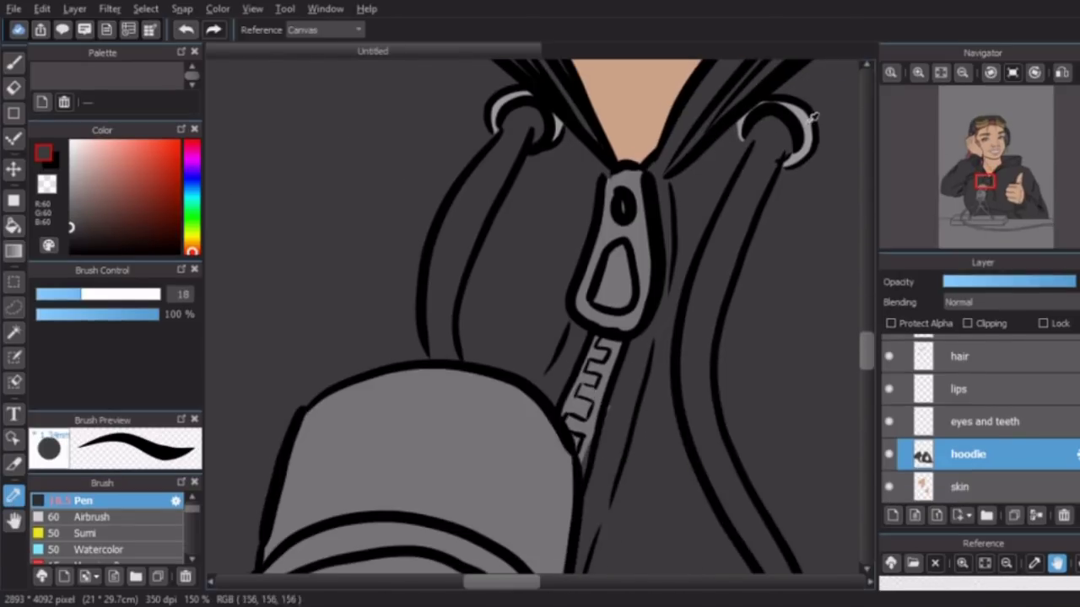
click(618, 361)
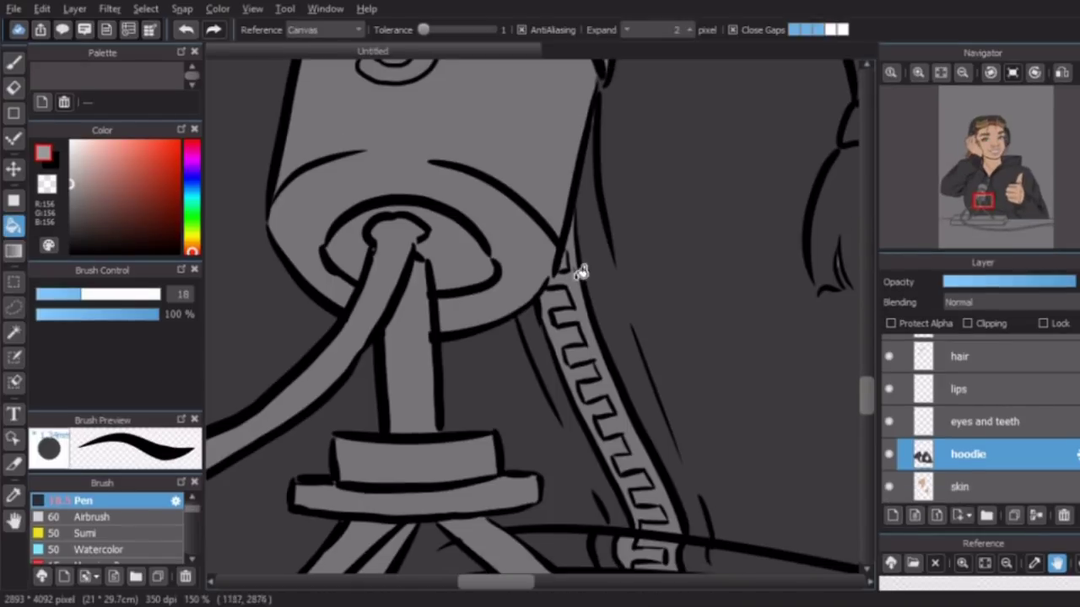
click(585, 338)
click(588, 371)
click(600, 411)
click(604, 422)
Fill the remaining zipper sections behind the tripod, down to the table edge, with the same light grey.
scroll(624, 354, down, 3)
click(651, 287)
click(633, 348)
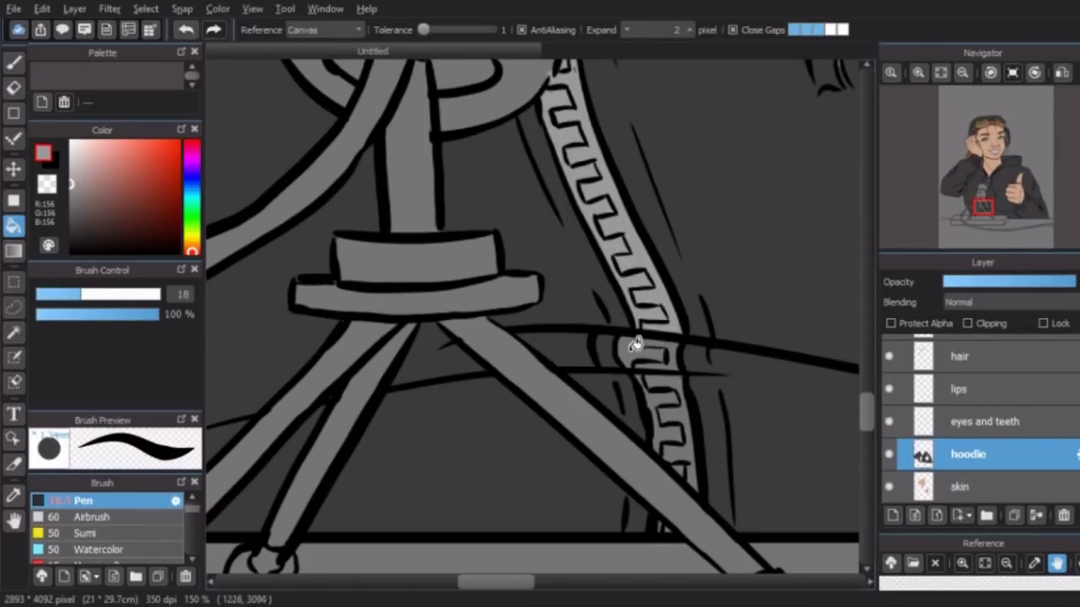
click(642, 363)
click(690, 395)
click(694, 451)
scroll(598, 362, down, 3)
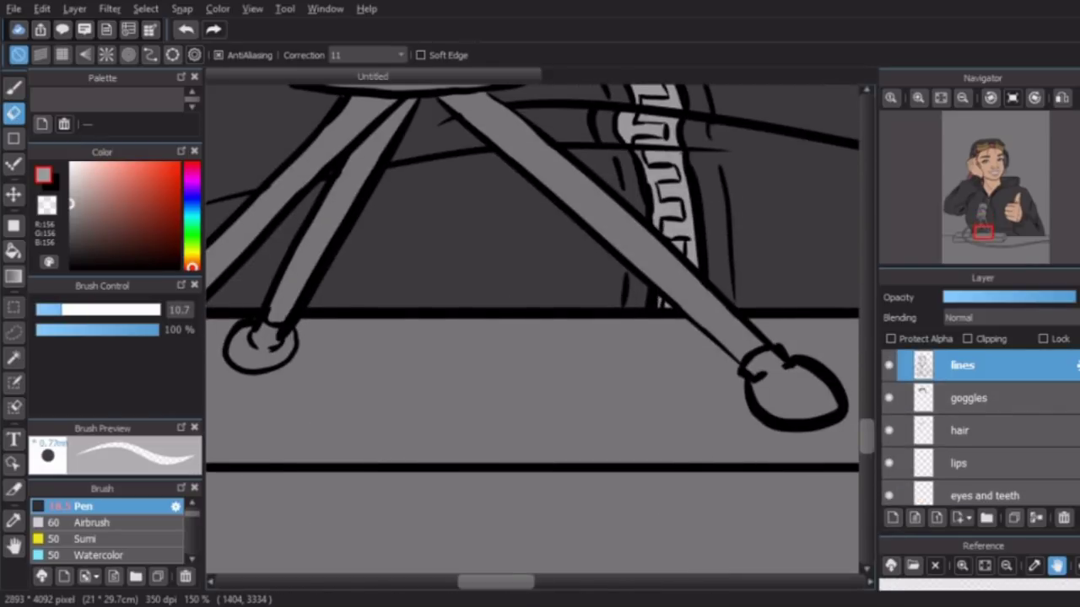
On a mic layer above the goggles layer, fill the microphone's cable with dark grey (84, 84, 84).
click(962, 99)
click(962, 98)
click(918, 97)
scroll(978, 421, up, 5)
click(981, 431)
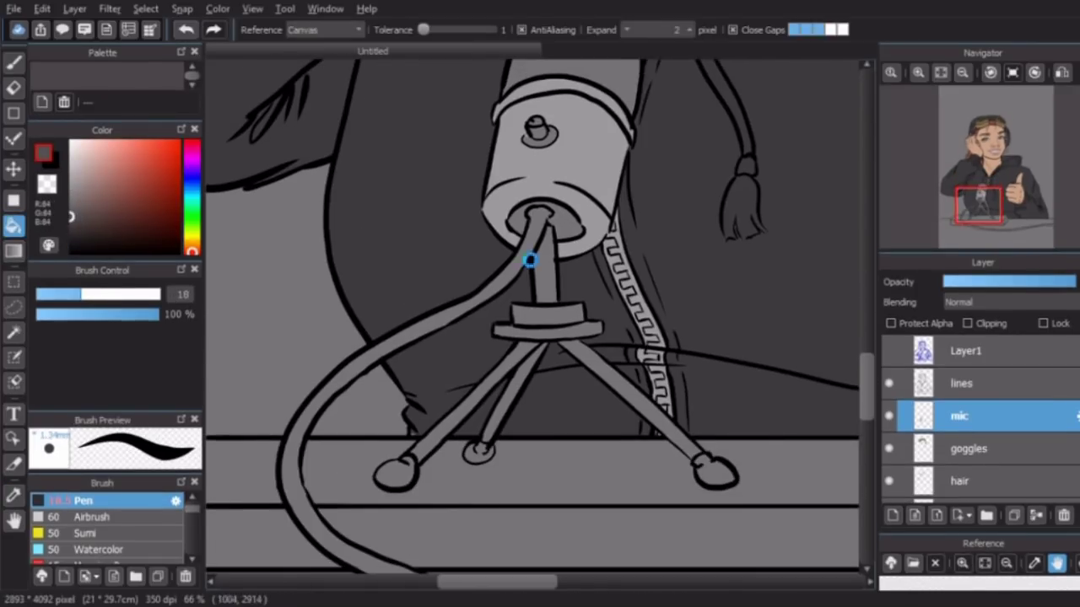
click(528, 253)
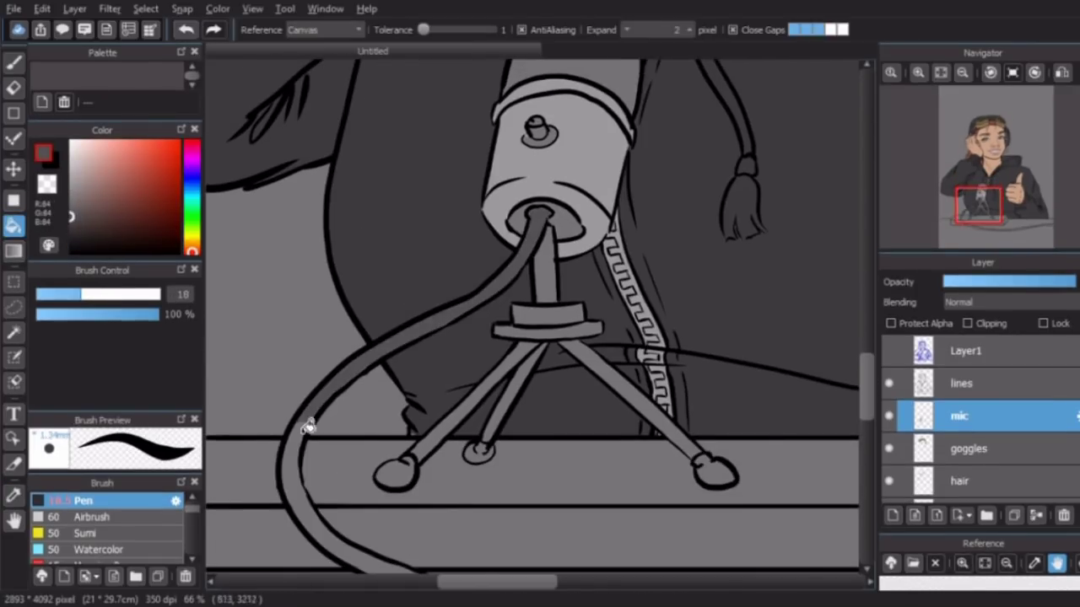
Fill the microphone tripod's legs and rounded feet with the same dark grey (84, 84, 84) on the mic layer.
click(1046, 226)
click(983, 207)
click(469, 253)
click(397, 379)
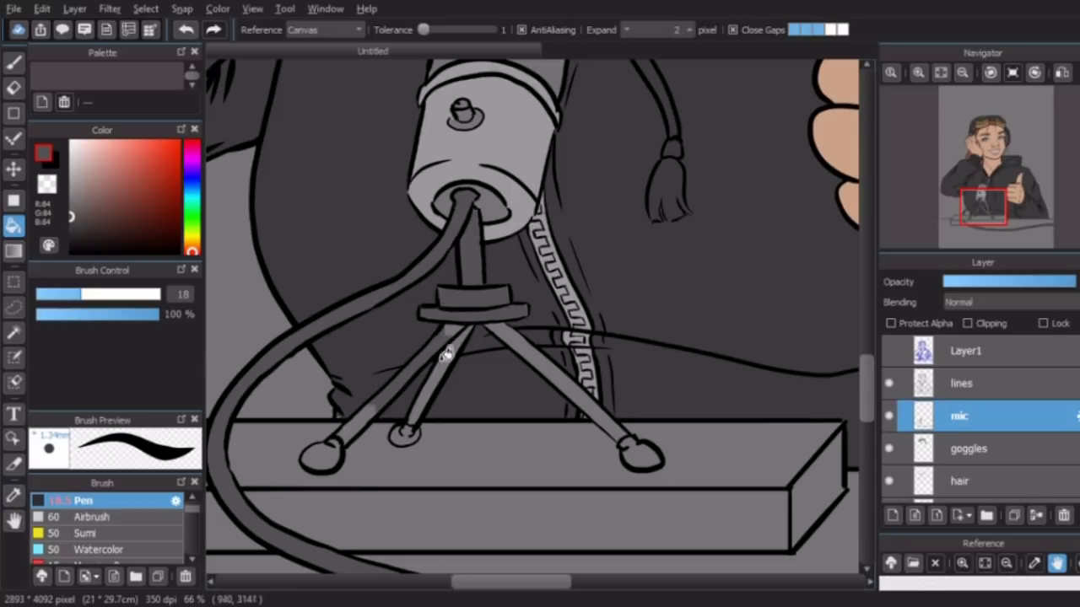
click(430, 380)
click(512, 343)
click(321, 456)
click(408, 431)
click(643, 455)
On the lines layer, add short black crease strokes beneath both eyes with the size 18 pen.
click(962, 73)
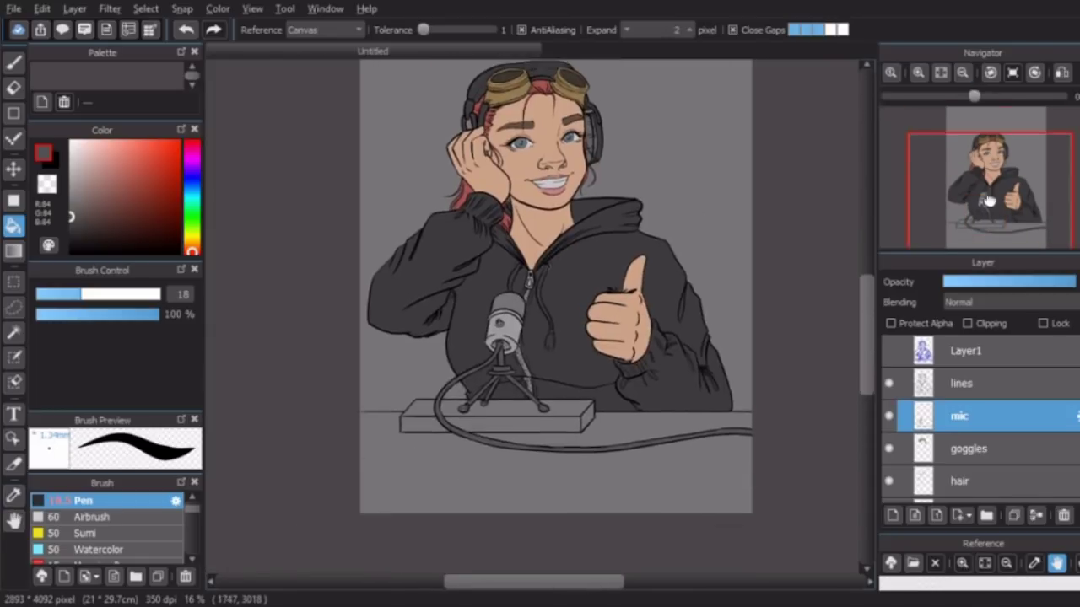
click(984, 197)
click(989, 151)
click(962, 382)
scroll(539, 253, up, 3)
click(13, 62)
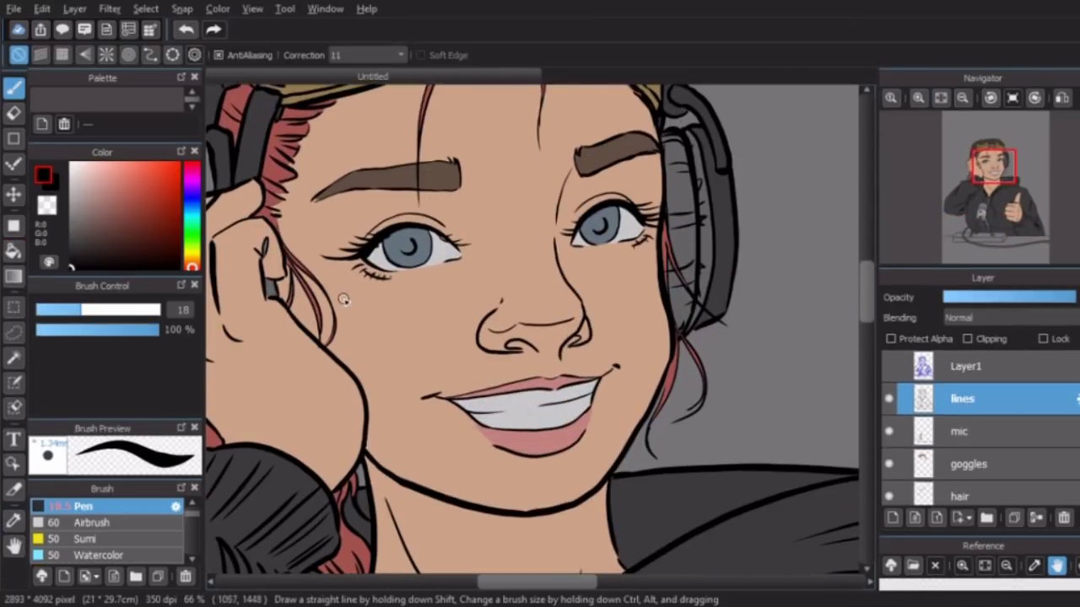
On a new layer just above the grey background layer, fill the block under the microphone with dusty pink (196, 148, 140).
click(979, 223)
scroll(970, 422, down, 2)
click(970, 490)
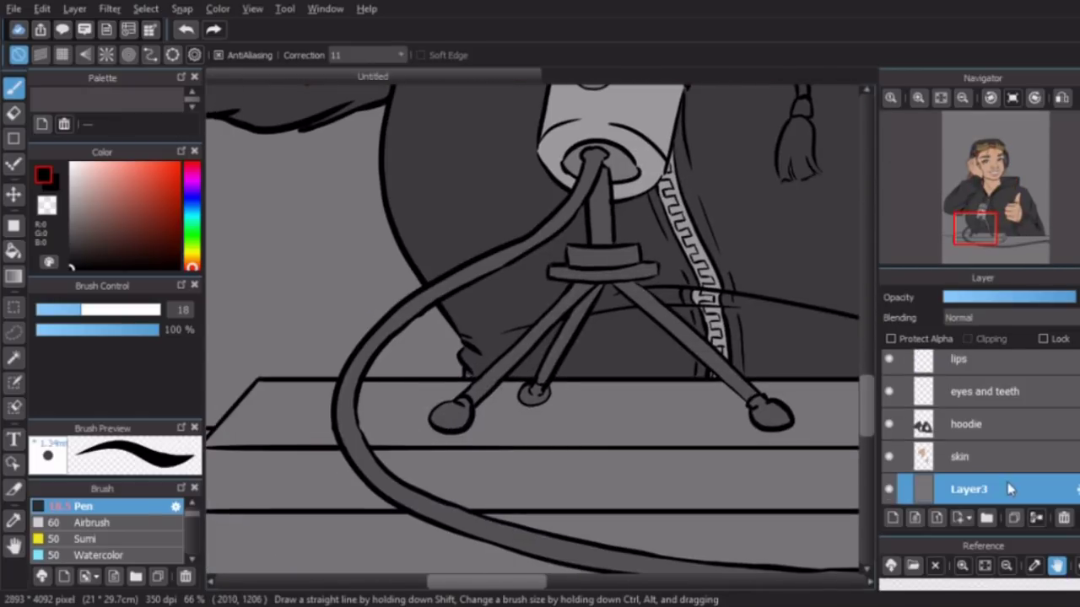
scroll(899, 169, down, 3)
click(115, 209)
key(g)
click(434, 380)
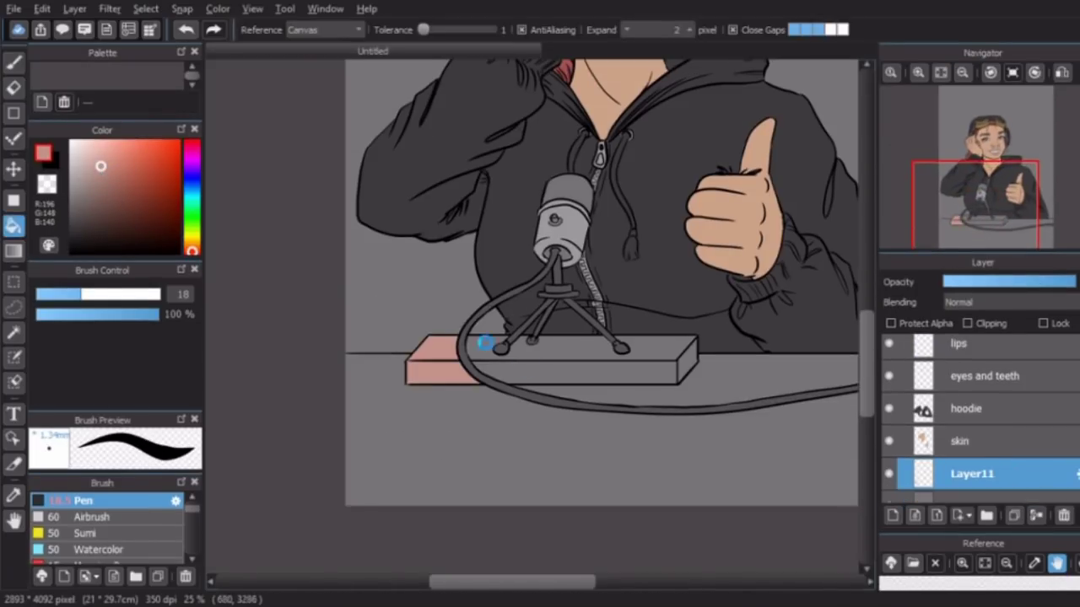
click(590, 384)
scroll(590, 337, up, 3)
scroll(590, 338, down, 3)
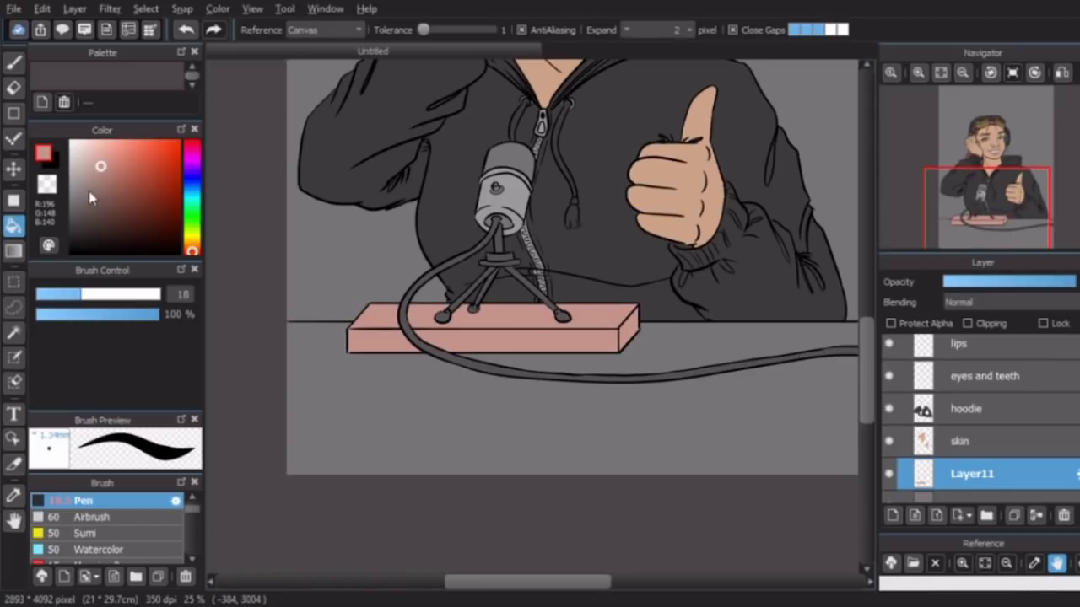
Fill the table surface with muted brown (142, 121, 96) on the same layer.
click(192, 245)
click(115, 181)
click(983, 164)
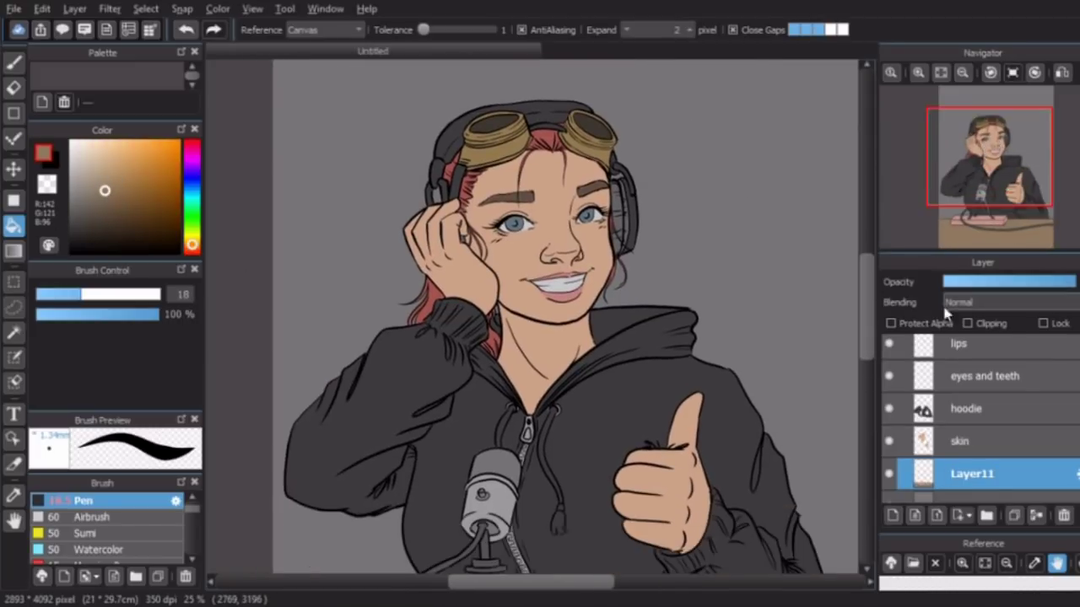
On a Multiply layer named shadows below the lines, paint purplish-grey (132, 116, 140) shadows on the forehead beneath the goggles and hair strands.
scroll(985, 170, down, 2)
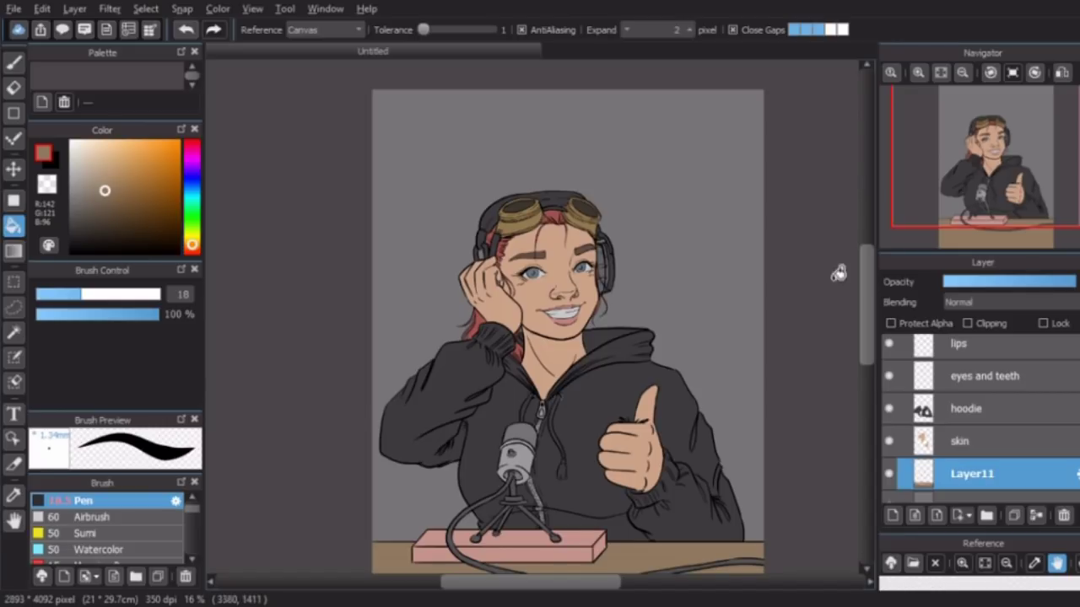
drag(838, 273, 837, 197)
scroll(978, 422, down, 3)
click(979, 416)
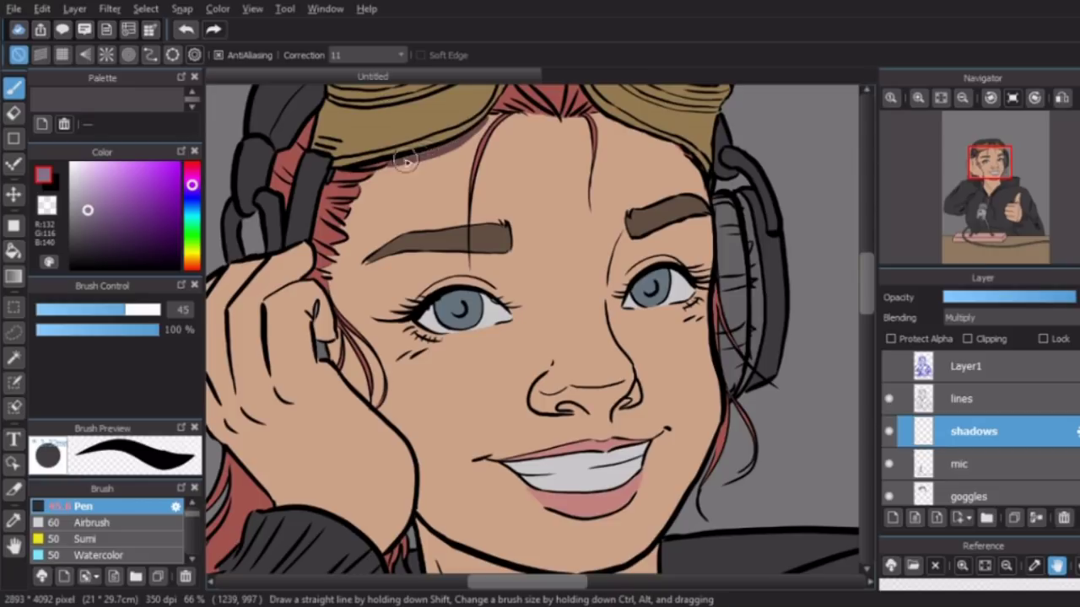
scroll(464, 230, up, 3)
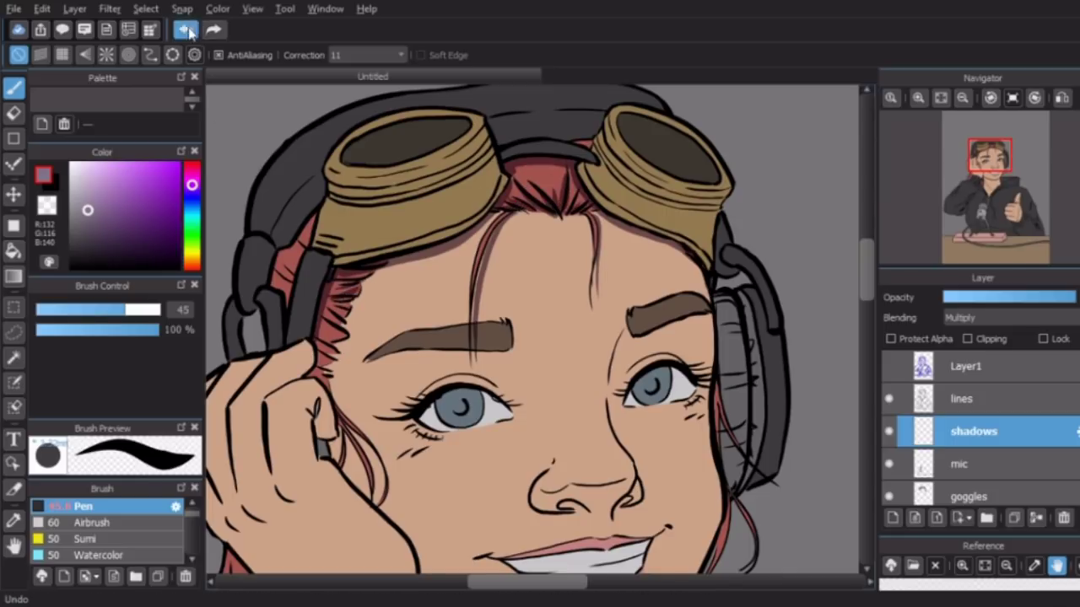
On the alpha-protected hair layer, blend pale blond (217, 206, 172) into the hair ends around the cuff with the Watercolor brush.
scroll(940, 434, down, 3)
click(960, 410)
drag(1006, 155, 1001, 169)
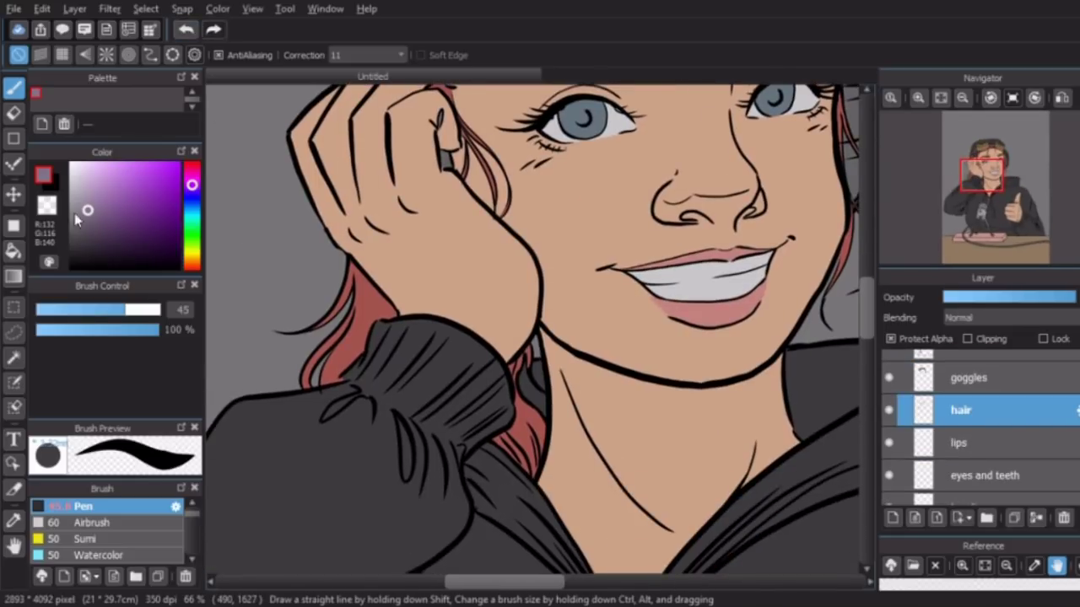
click(192, 257)
click(86, 182)
click(91, 177)
mouse_move(523, 413)
mouse_down()
mouse_move(531, 482)
mouse_move(345, 427)
mouse_move(395, 410)
mouse_up()
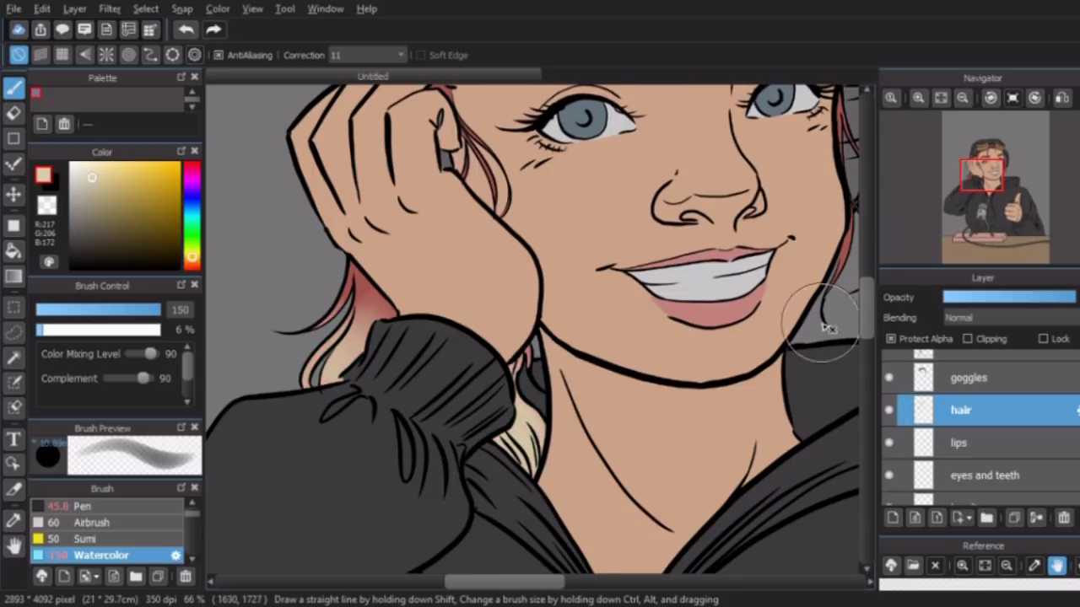
Blend orange-brown (177, 109, 65) between the red and blond parts of the hair behind the hand.
scroll(818, 312, up, 3)
click(193, 263)
click(140, 196)
drag(354, 371, 373, 433)
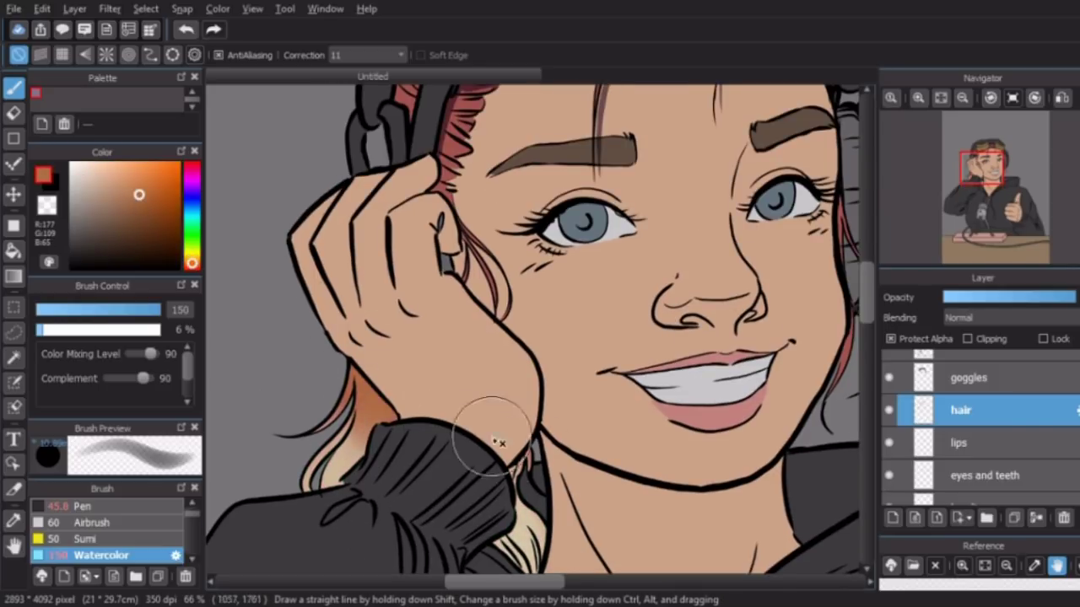
Fill the empty gap inside the headphone arm above the hand with the hair's red (163, 83, 79).
scroll(223, 251, up, 3)
scroll(224, 251, down, 2)
key(g)
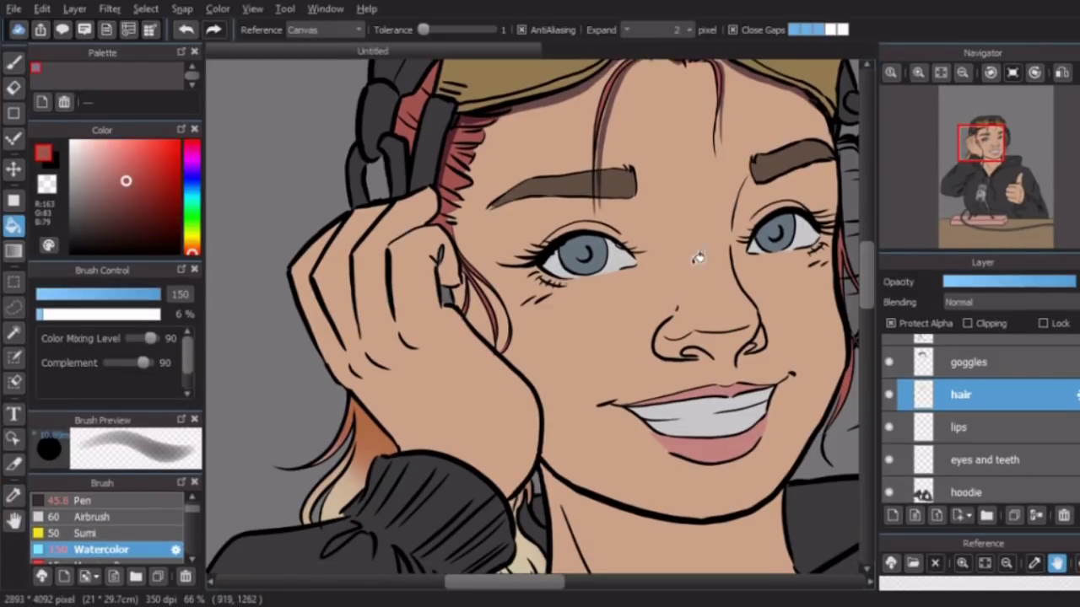
Outline the hair behind the headphone arm in black on the lines layer and fill it with red (163, 83, 79) on the hair layer.
key(b)
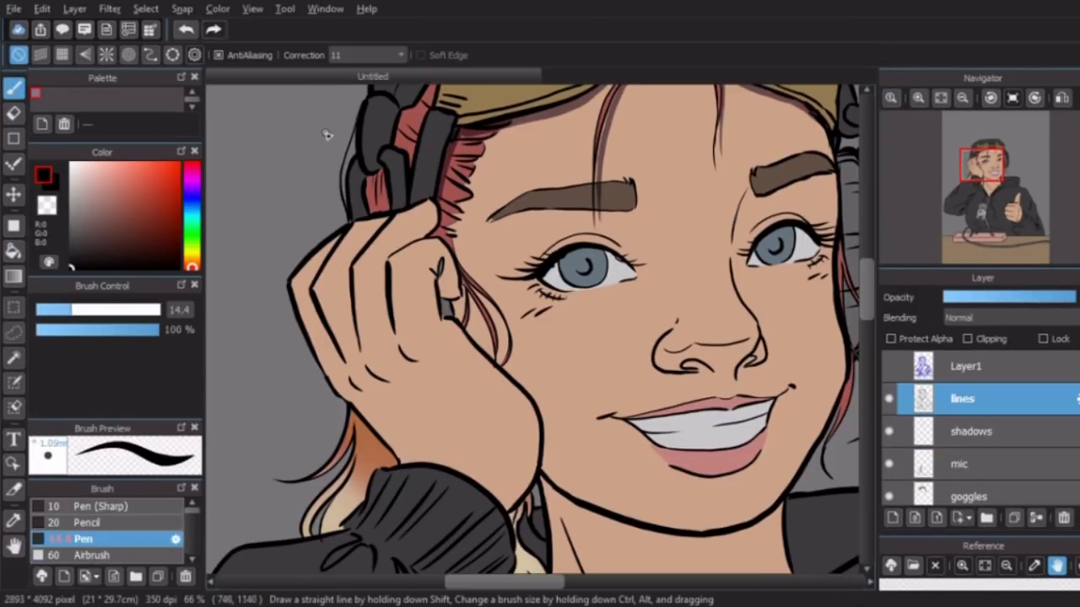
scroll(978, 430, down, 2)
click(962, 410)
key(g)
drag(996, 96, 949, 110)
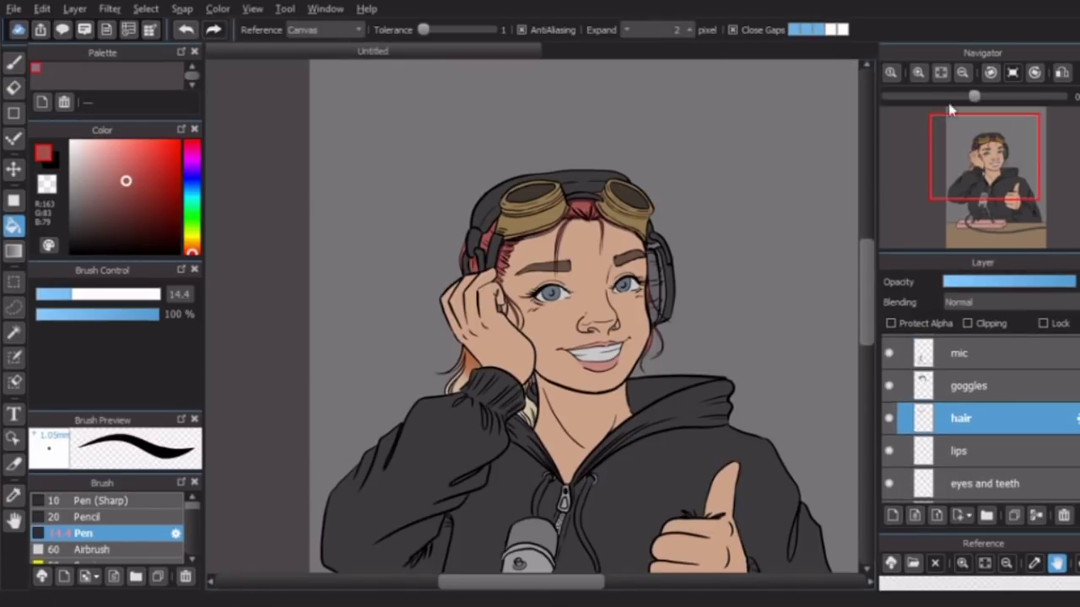
On the lines layer, add black strand lines to the hair behind the supporting hand with the size 14.4 pen.
click(918, 72)
click(918, 72)
scroll(970, 405, up, 3)
click(961, 383)
click(127, 211)
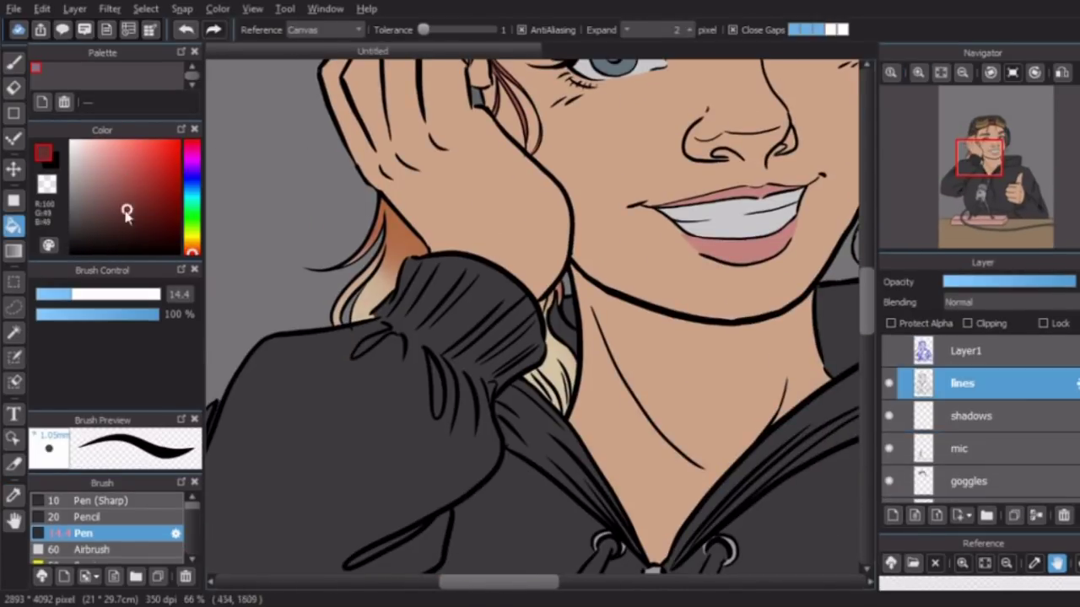
click(72, 247)
key(b)
click(962, 98)
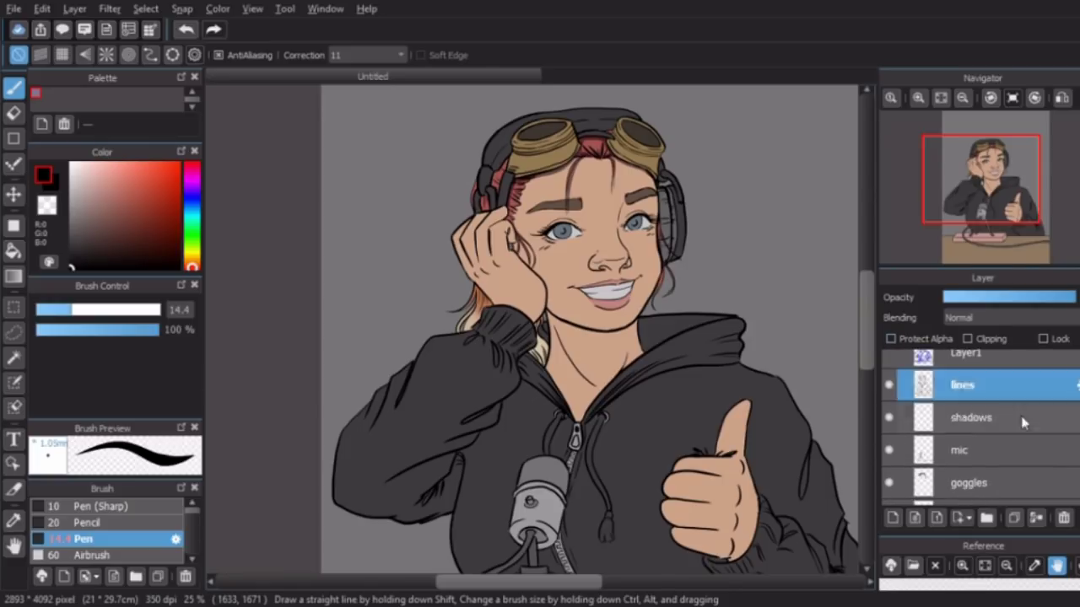
On the shadows layer, shade the recessed bands and lower edges of the goggle frames with purplish grey (132, 116, 140).
click(970, 418)
scroll(474, 233, up, 4)
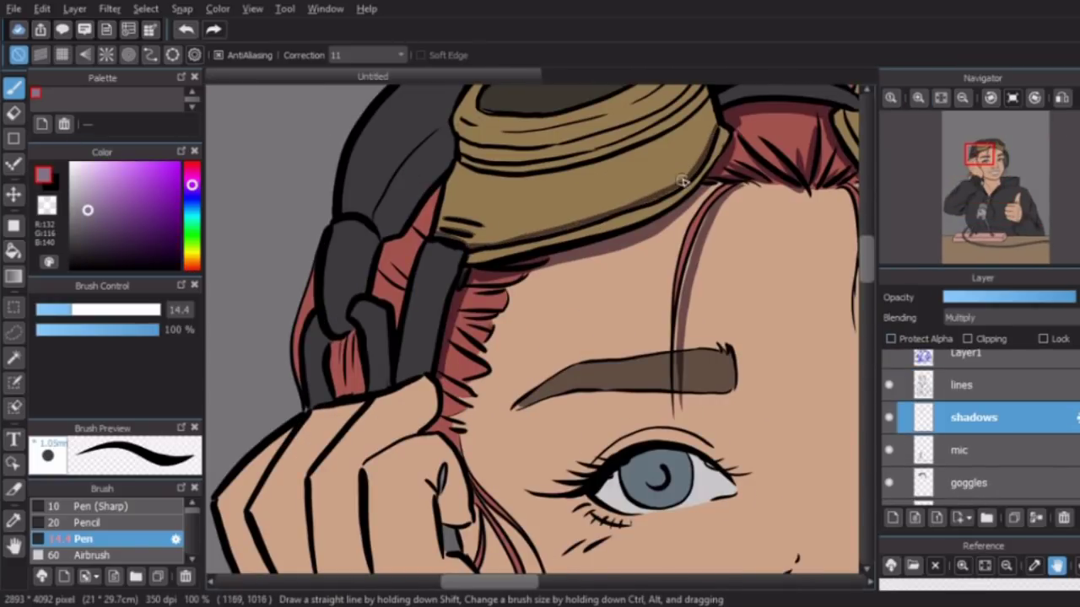
scroll(464, 278, up, 3)
drag(466, 243, 564, 242)
drag(494, 248, 530, 255)
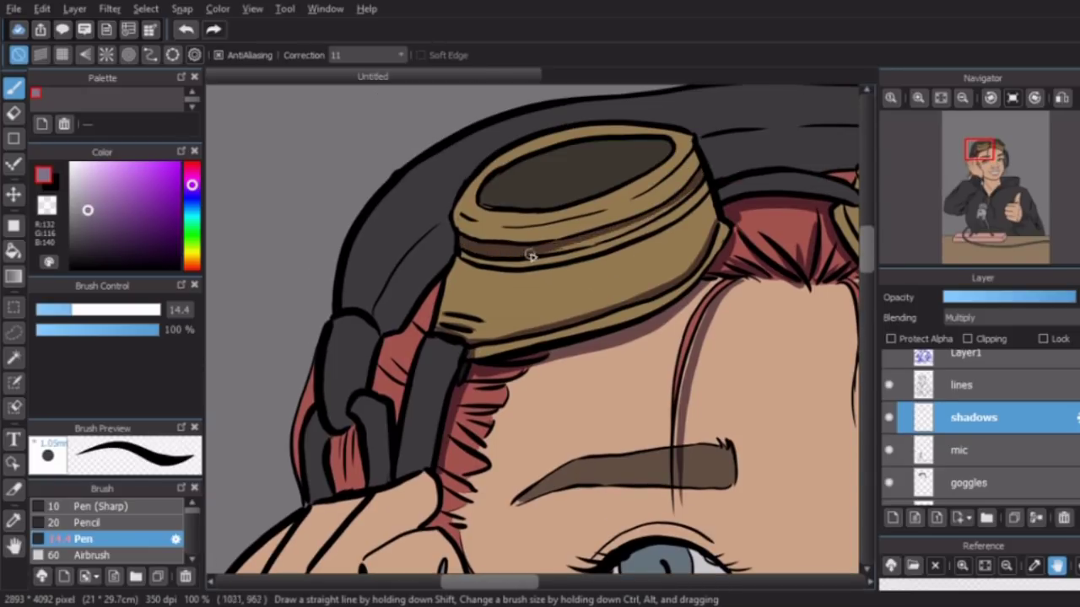
drag(692, 191, 499, 268)
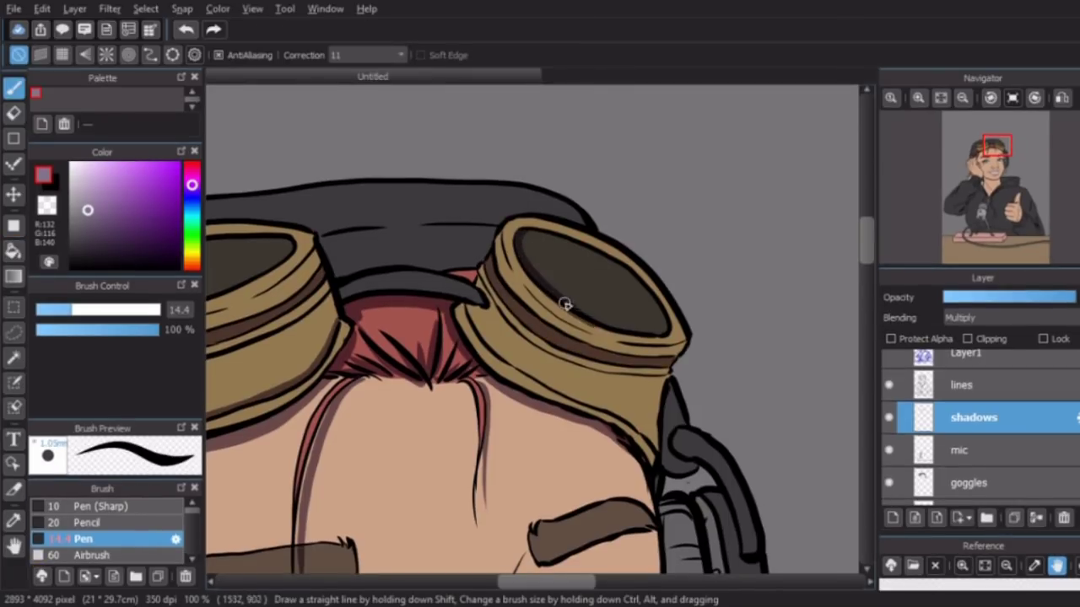
Shade the inner edges of both goggle lenses, the frame folds and the red hair between the goggles.
key(e)
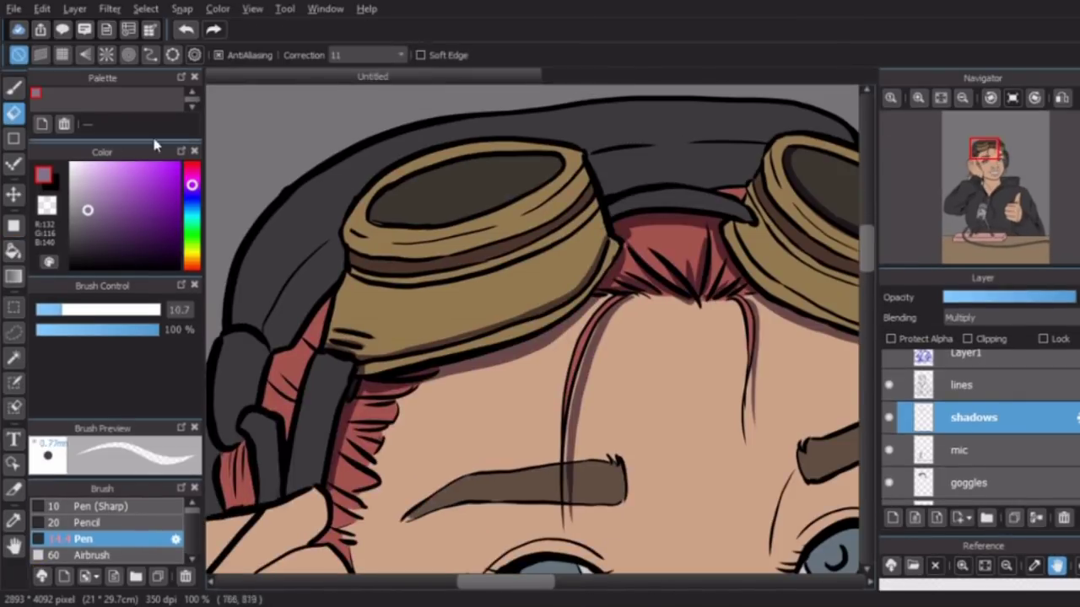
key(b)
mouse_move(492, 203)
mouse_down()
mouse_move(393, 217)
mouse_move(540, 168)
mouse_up()
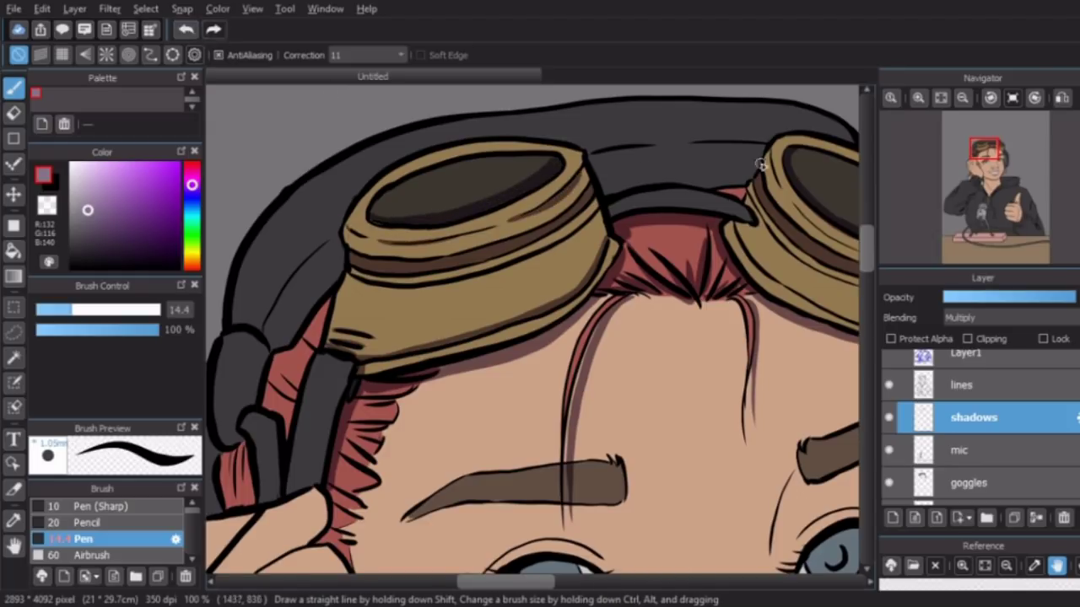
scroll(759, 164, right, 3)
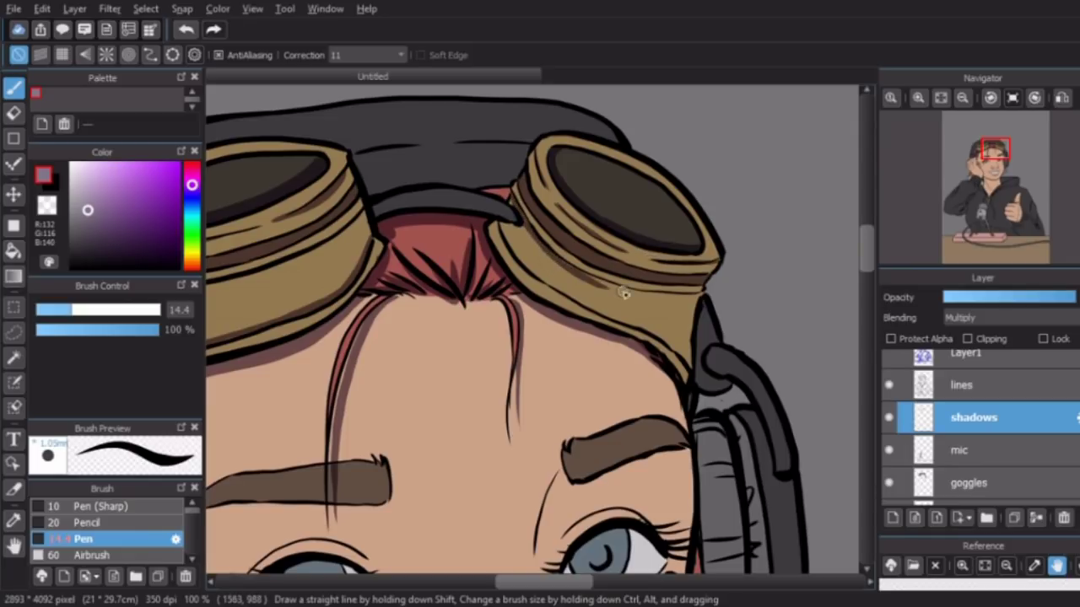
scroll(694, 308, left, 3)
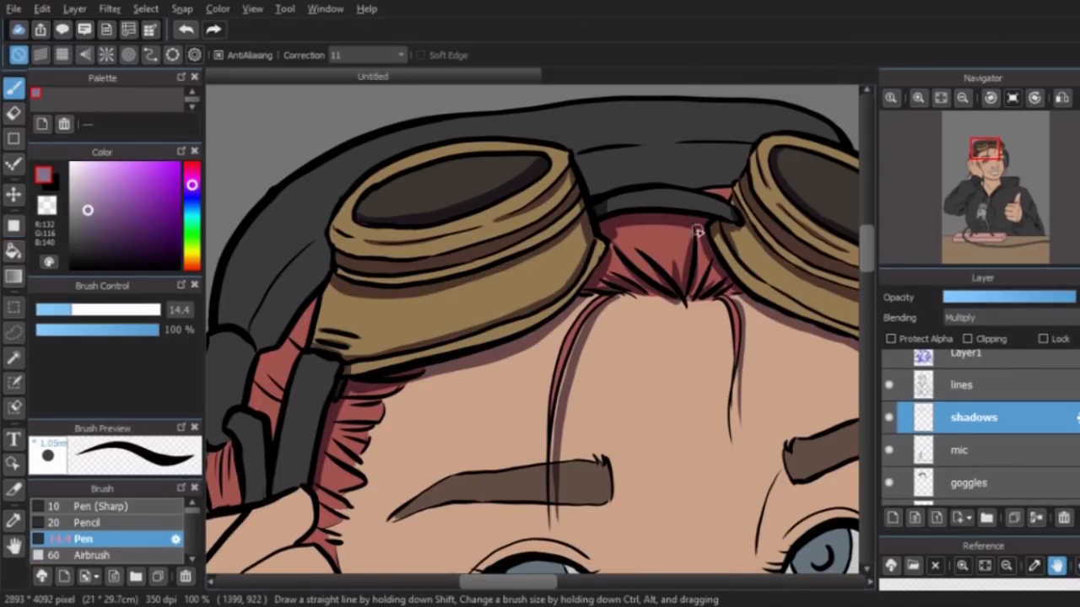
scroll(631, 228, right, 3)
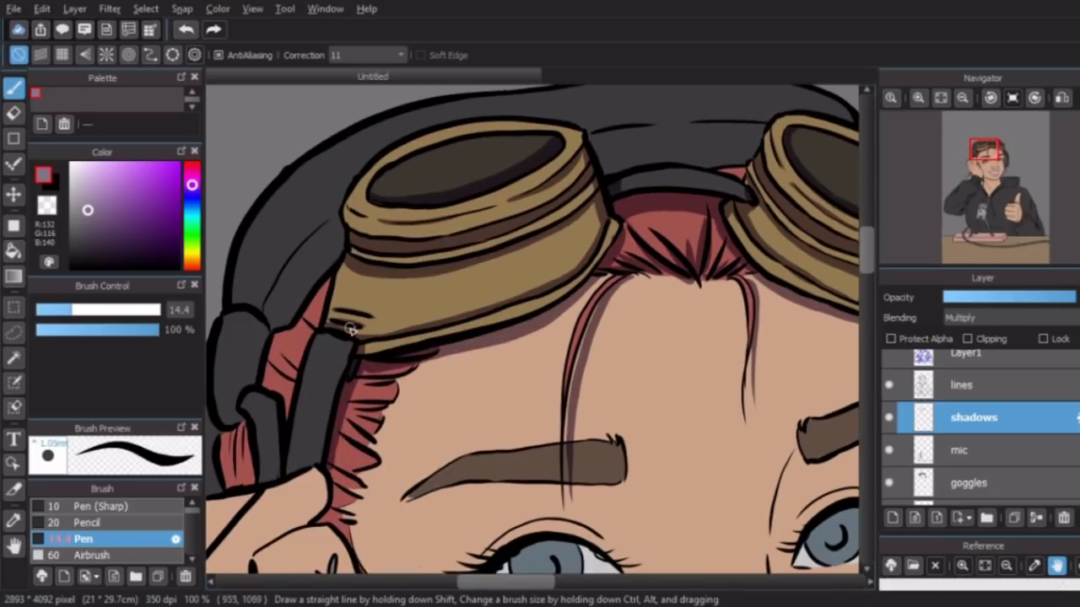
Shade the eyelid creases, the upper part of both eyeballs under the lashes and the lower lash lines.
click(962, 98)
click(976, 156)
click(976, 156)
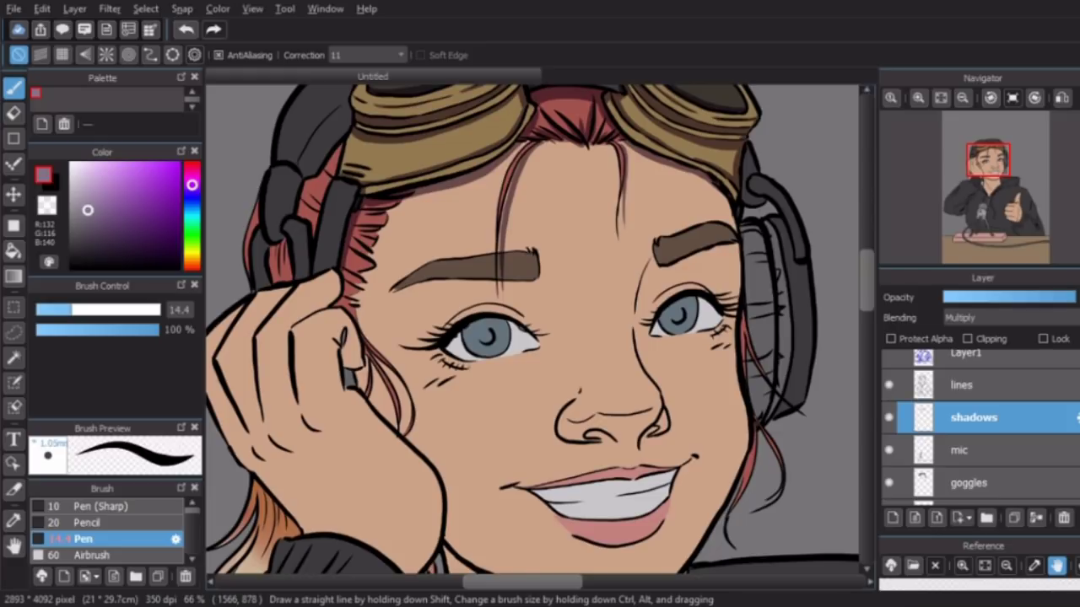
scroll(485, 338, up, 3)
drag(355, 312, 523, 316)
mouse_move(848, 283)
mouse_down()
mouse_move(457, 343)
mouse_move(540, 337)
mouse_up()
drag(404, 423, 526, 374)
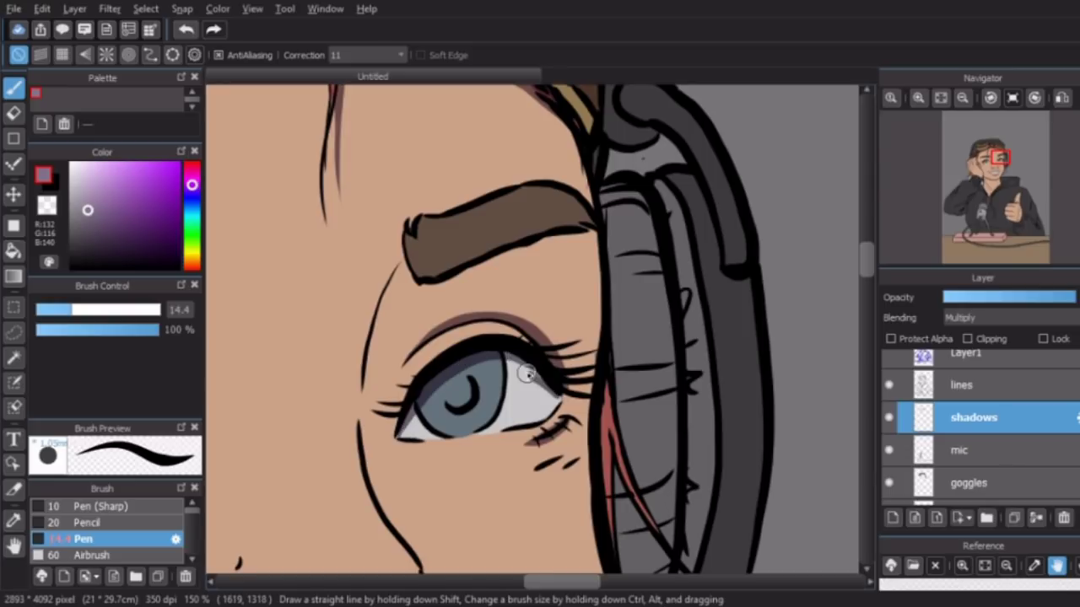
drag(253, 363, 744, 313)
drag(565, 353, 442, 398)
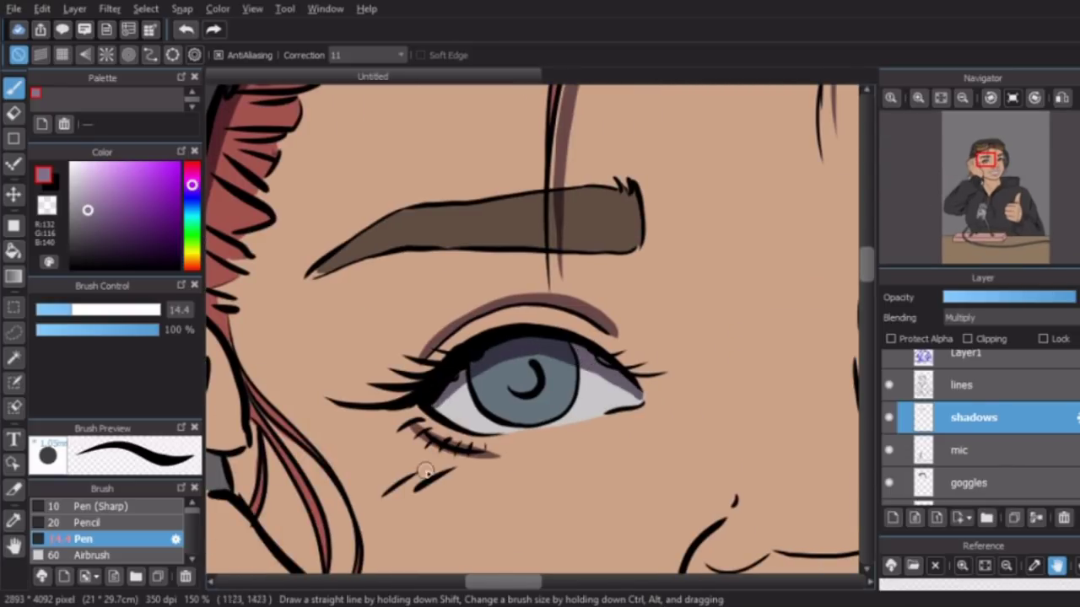
With a size 32 pen, shade the socket between the nose bridge and the eye nearer the exposed ear cup, including its eyebrow's lower edge.
mouse_move(663, 402)
mouse_down()
mouse_move(134, 161)
mouse_move(292, 335)
mouse_up()
mouse_move(494, 244)
mouse_down()
mouse_move(521, 160)
mouse_move(506, 194)
mouse_move(556, 168)
mouse_move(511, 174)
mouse_move(496, 322)
mouse_up()
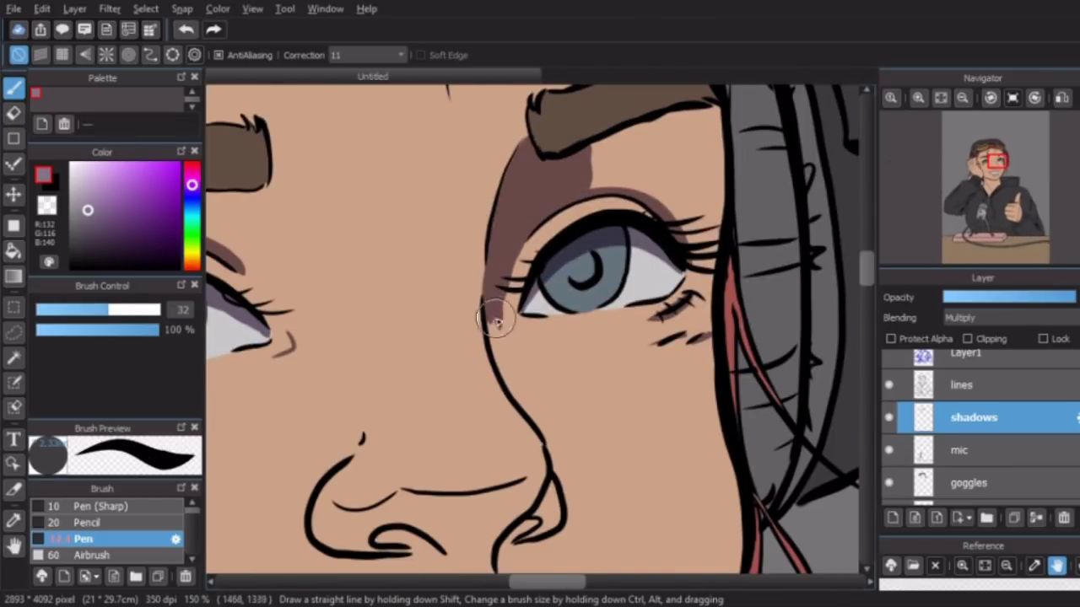
drag(598, 149, 697, 101)
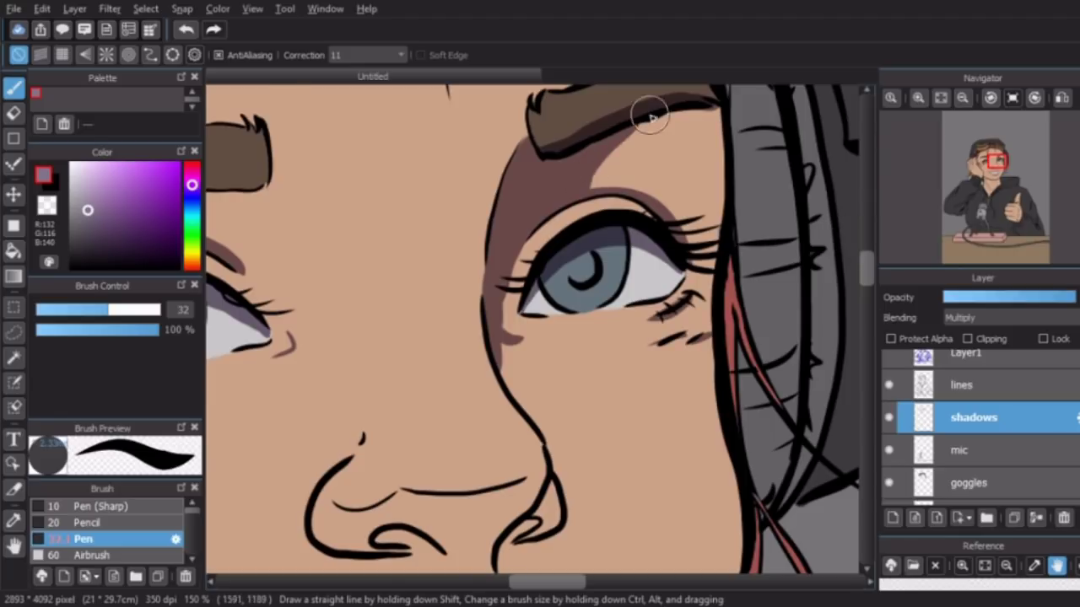
Shade the nose's underside by outlining and filling the area around the nostrils, and shade along the bridge's contour.
scroll(650, 119, down, 5)
click(361, 230)
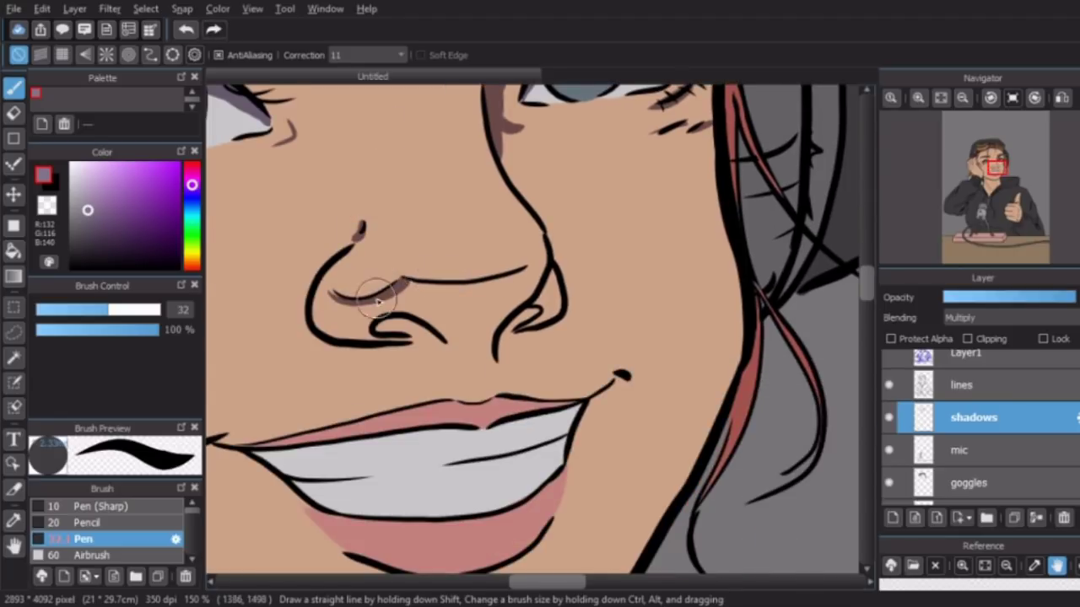
mouse_move(377, 301)
mouse_down()
mouse_move(406, 286)
mouse_move(501, 283)
mouse_up()
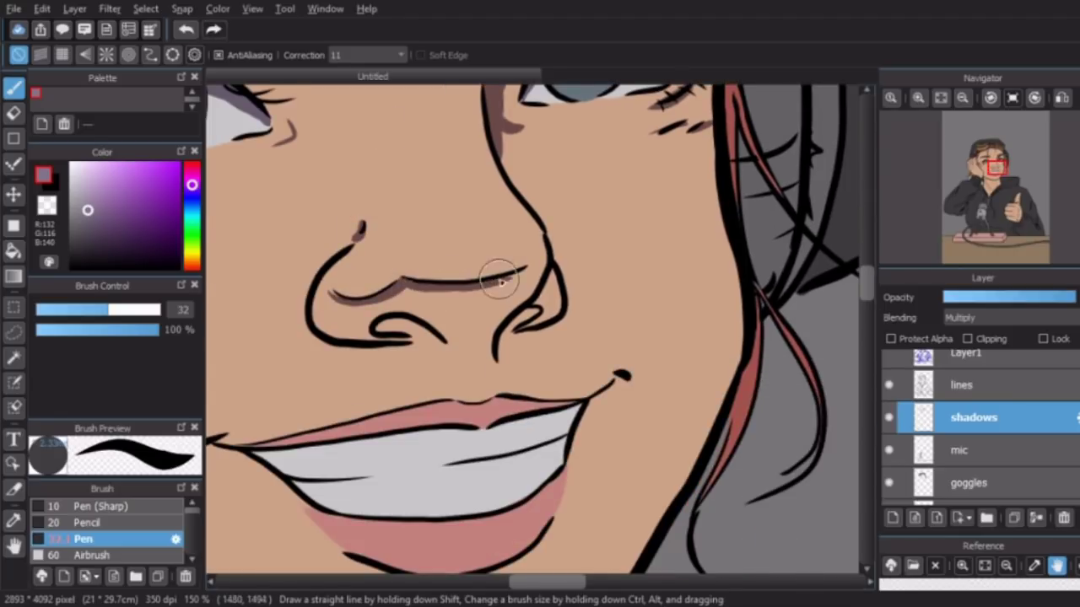
drag(327, 296, 329, 304)
drag(543, 315, 514, 320)
key(g)
click(333, 300)
key(b)
mouse_move(489, 127)
mouse_down()
mouse_move(506, 177)
mouse_move(556, 253)
mouse_move(553, 325)
mouse_up()
Shade the teeth beneath the upper lip and the lower lip.
scroll(472, 397, left, 3)
drag(430, 448, 481, 434)
scroll(540, 295, down, 5)
drag(456, 365, 548, 337)
click(187, 30)
drag(631, 327, 506, 359)
Shade the inner socket of the eye beside the supporting hand and the lower edge and inner end of its eyebrow.
key(e)
scroll(631, 337, up, 5)
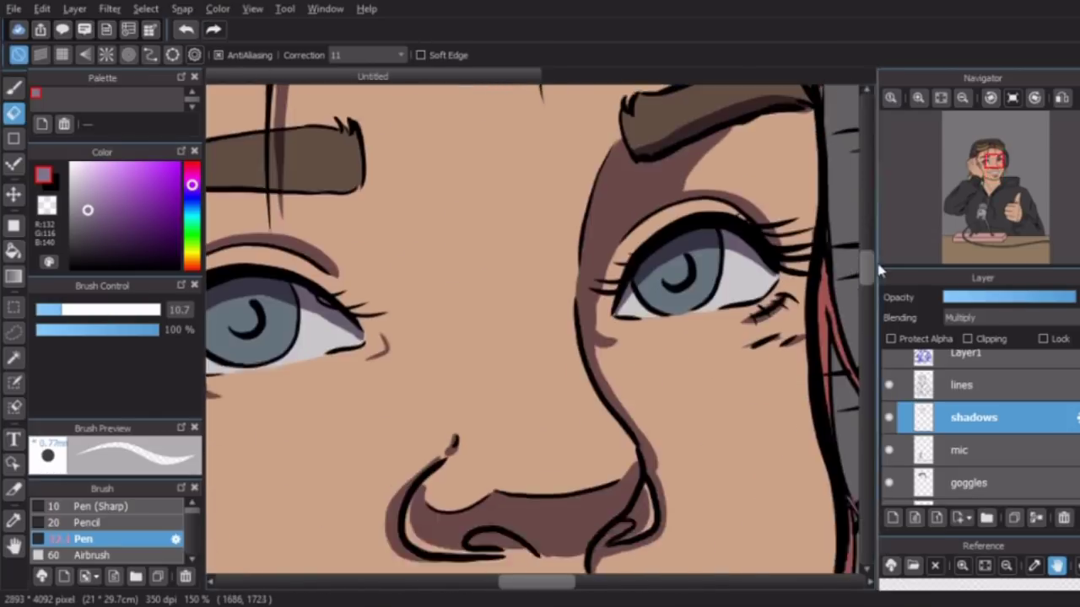
scroll(506, 321, down, 3)
scroll(338, 303, up, 3)
key(b)
mouse_move(319, 301)
mouse_down()
mouse_move(392, 331)
mouse_move(439, 388)
mouse_up()
key(ctrl+z)
mouse_move(305, 246)
mouse_down()
mouse_move(369, 419)
mouse_move(403, 337)
mouse_move(398, 410)
mouse_up()
scroll(397, 410, down, 2)
scroll(517, 306, up, 2)
mouse_move(518, 306)
mouse_down()
mouse_move(543, 314)
mouse_move(667, 272)
mouse_up()
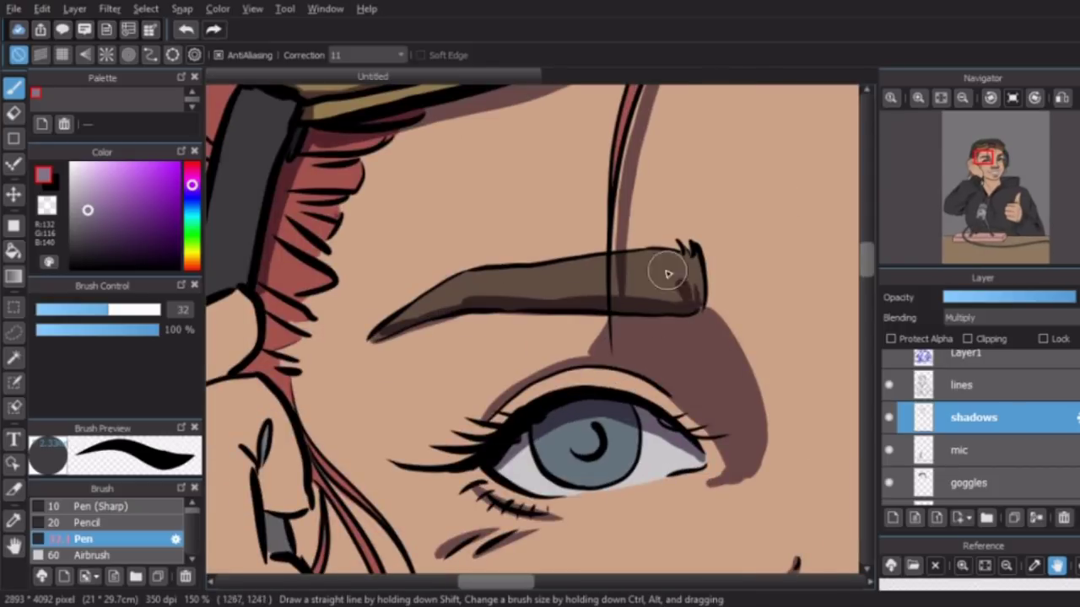
Add small hair-like shadow strokes inside the eyebrow beside the supporting hand.
scroll(667, 273, down, 2)
scroll(663, 222, up, 2)
drag(540, 278, 663, 222)
scroll(663, 222, down, 2)
scroll(464, 285, up, 2)
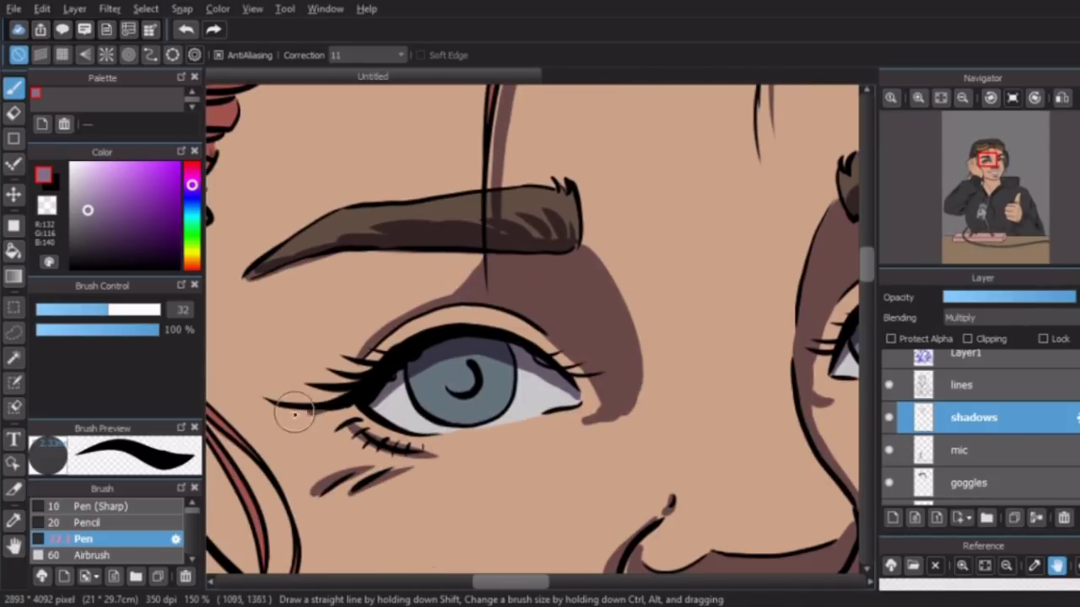
scroll(293, 414, down, 1)
scroll(515, 279, up, 1)
scroll(951, 194, down, 2)
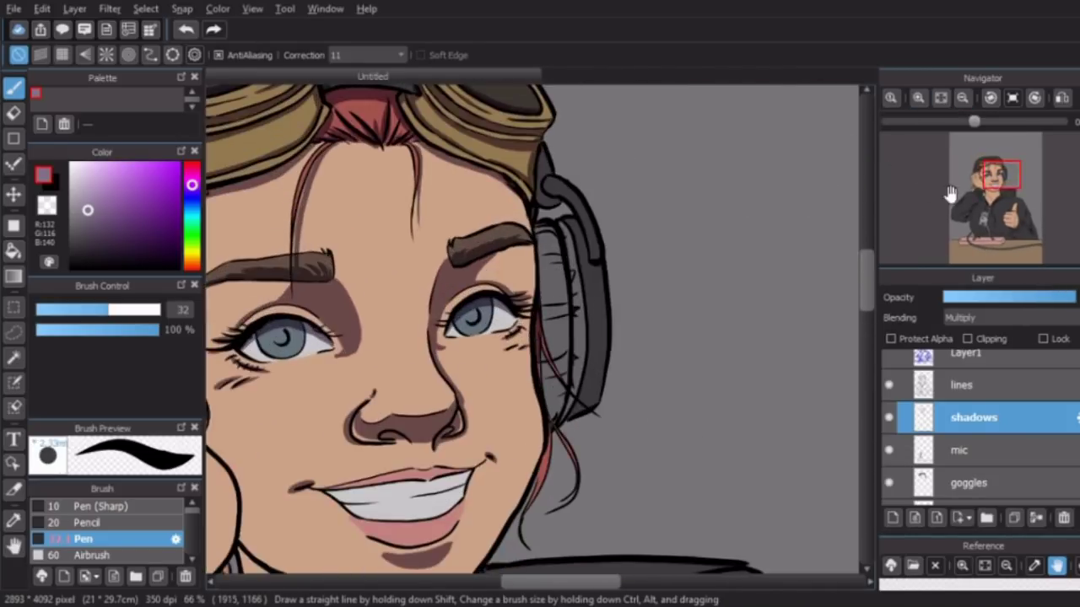
Shade the red hair at the temple and the face along the contour of the supporting hand.
drag(951, 194, 934, 186)
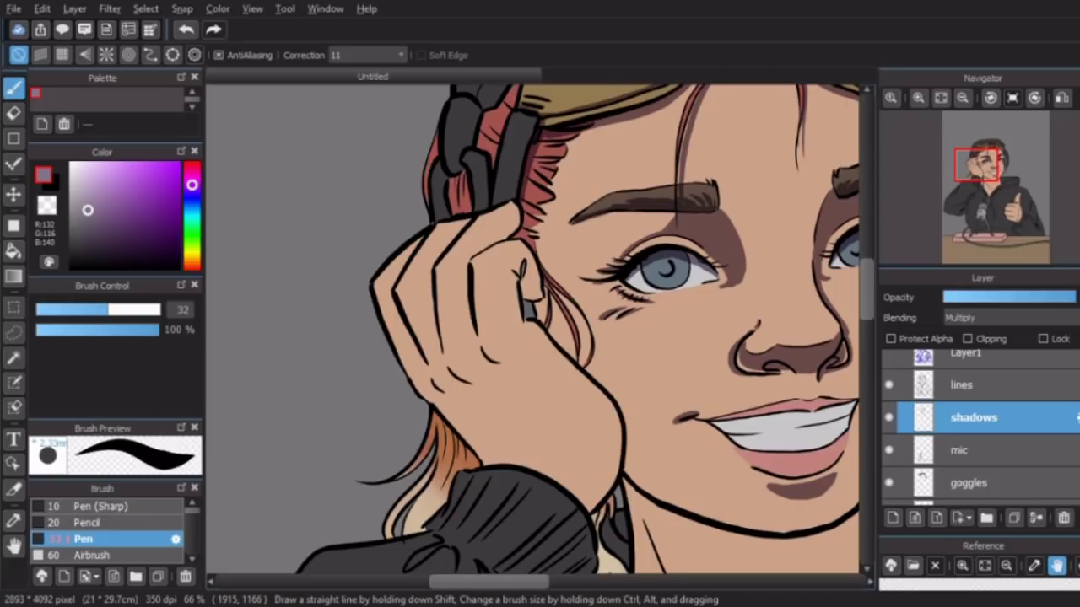
drag(580, 126, 554, 176)
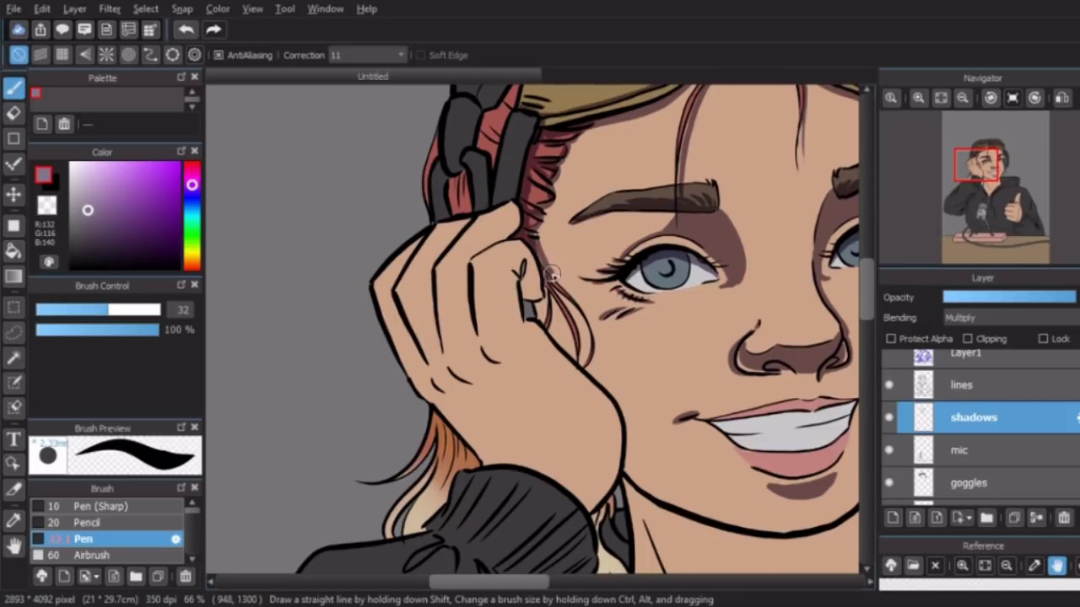
mouse_move(544, 298)
mouse_down()
mouse_move(540, 325)
mouse_move(603, 388)
mouse_move(630, 451)
mouse_move(354, 346)
mouse_up()
Shade along both neck lines and fill the inside of the hood behind the neck with shadow.
scroll(472, 362, down, 3)
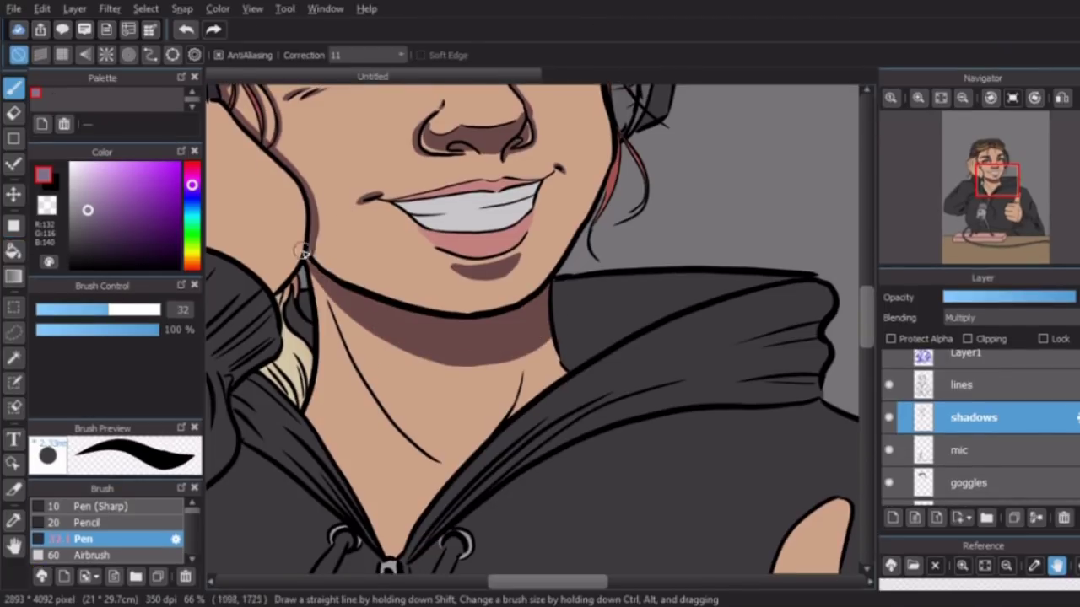
drag(319, 285, 451, 475)
drag(523, 355, 506, 418)
key(g)
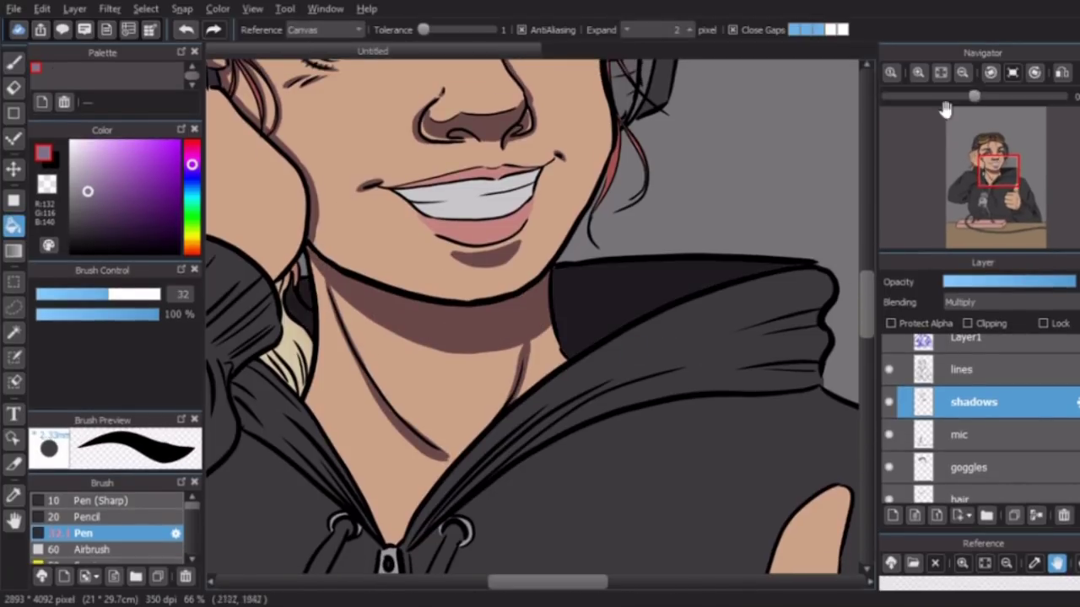
Refine the shadow on the teeth beneath the upper lip and at the mouth corner.
click(940, 71)
scroll(518, 291, up, 6)
key(b)
mouse_move(519, 291)
mouse_down()
mouse_move(683, 273)
mouse_move(763, 243)
mouse_up()
key(e)
key(b)
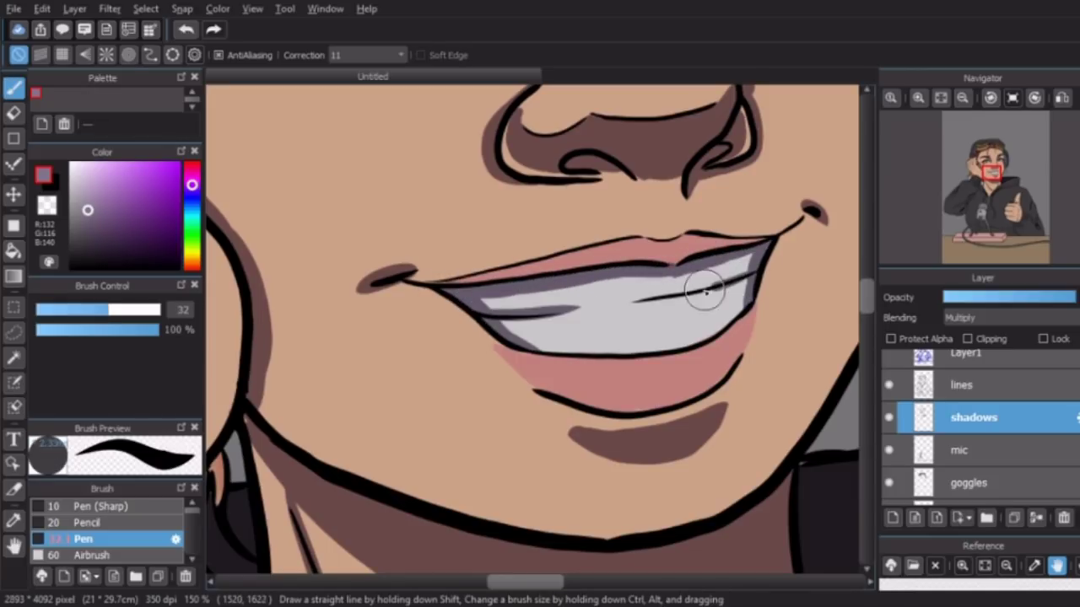
scroll(842, 237, down, 5)
Shade the headphone ear cup's cushion and outer shell on the side away from the supporting hand.
scroll(272, 291, up, 3)
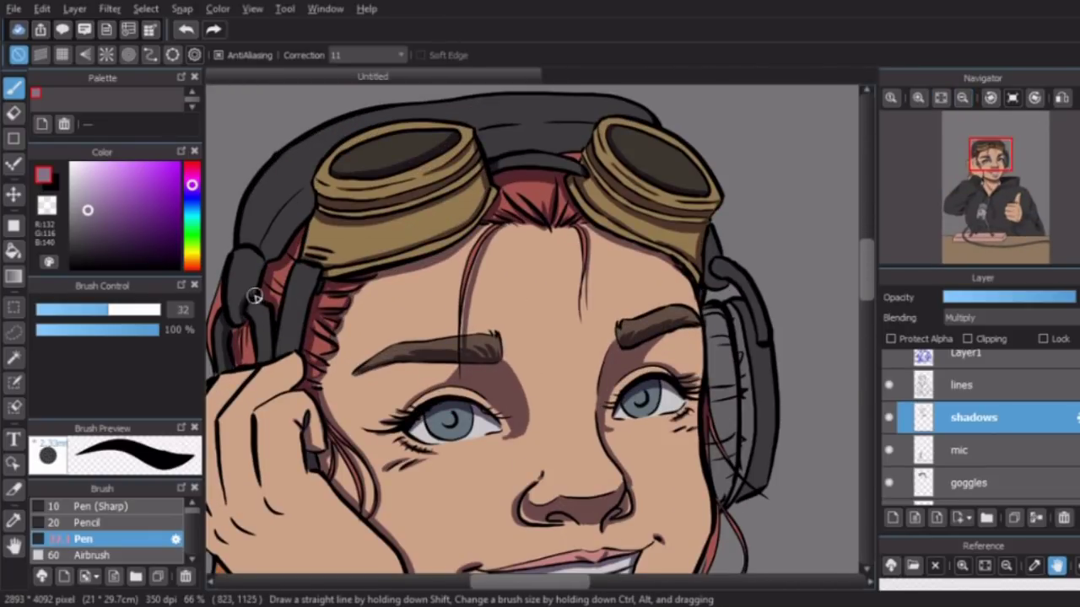
scroll(844, 301, down, 3)
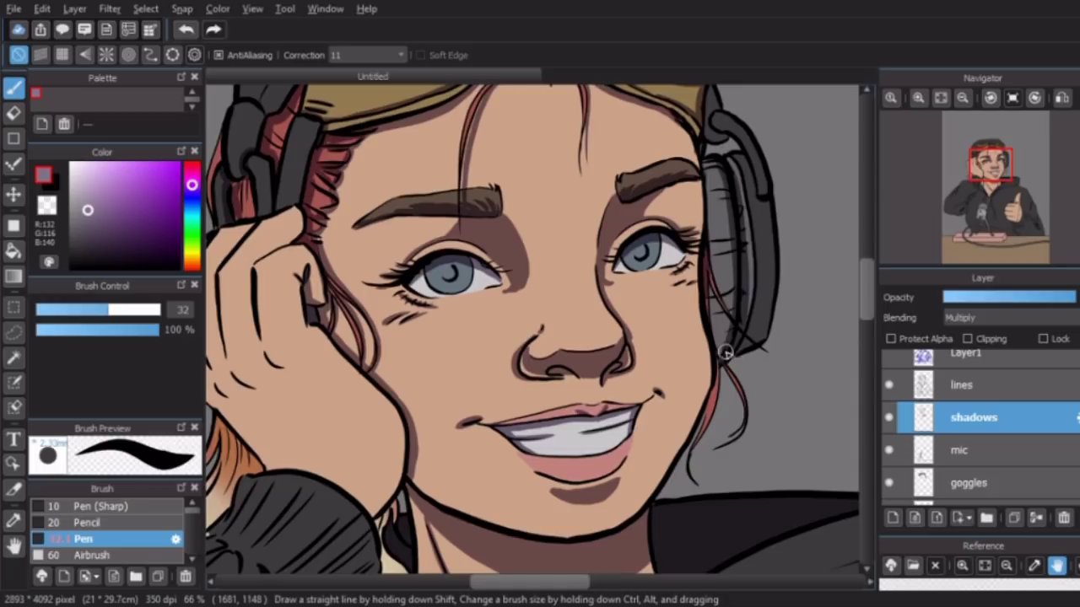
drag(726, 353, 713, 261)
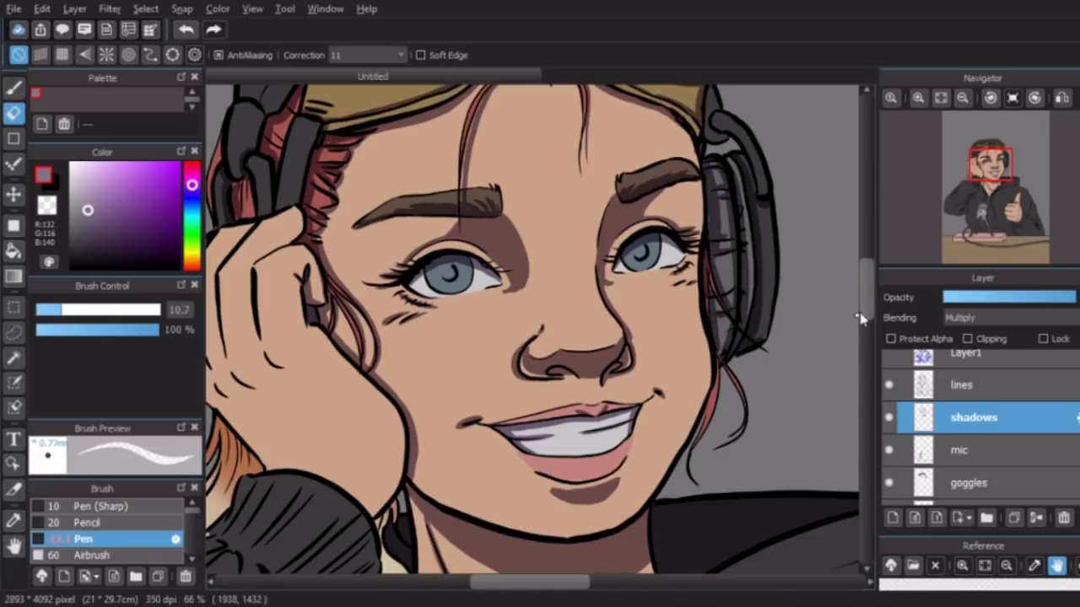
scroll(860, 313, up, 3)
key(g)
key(b)
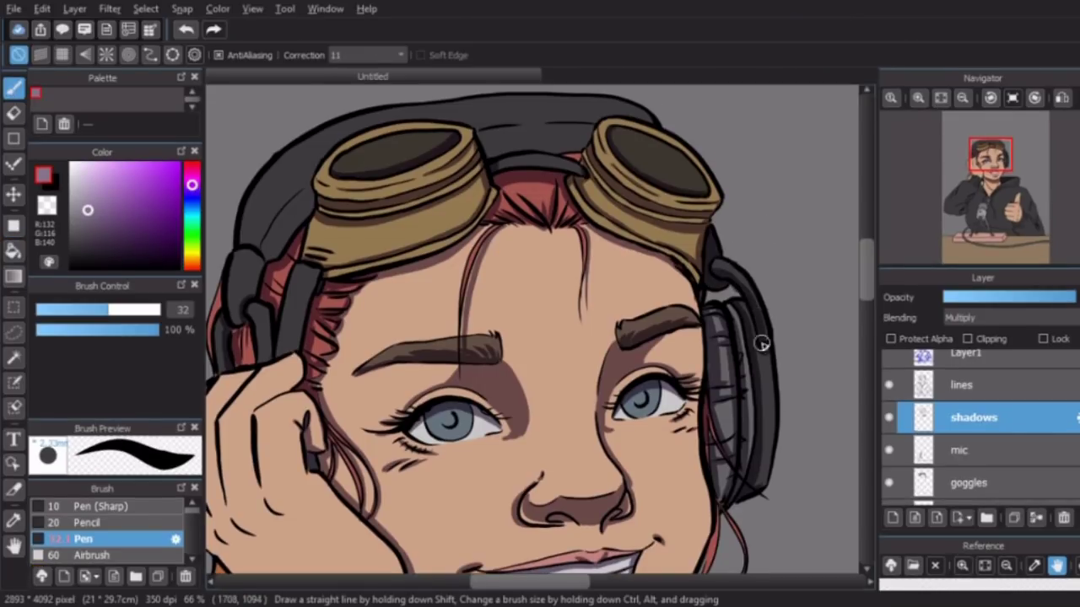
key(e)
scroll(747, 290, up, 3)
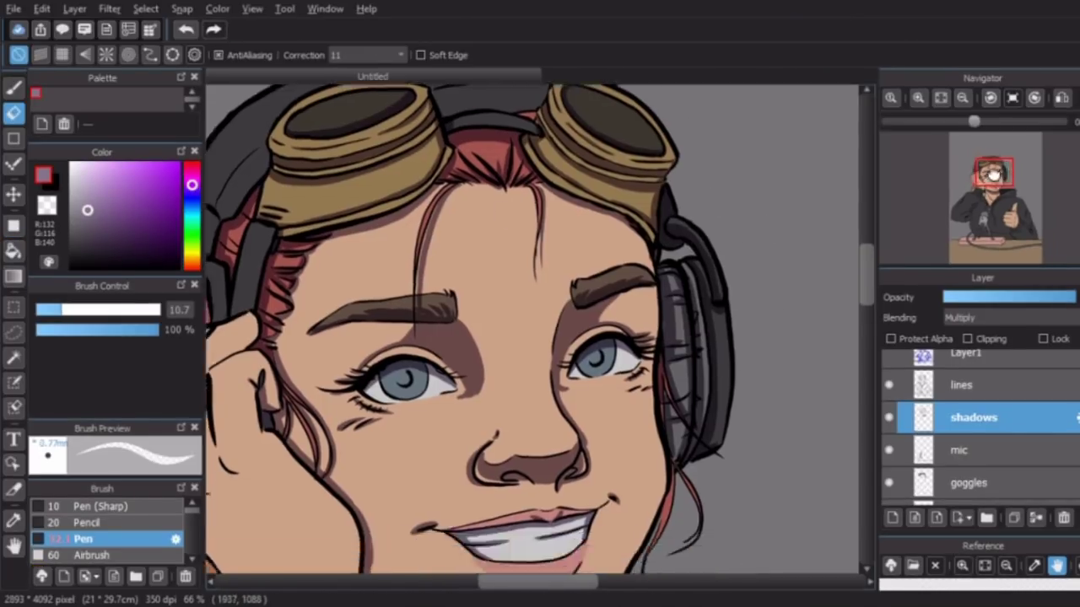
Outline and fill the shadow along the headband's underside behind and between the goggles, and shade the strap ends above the hand.
key(b)
key(g)
click(400, 321)
key(b)
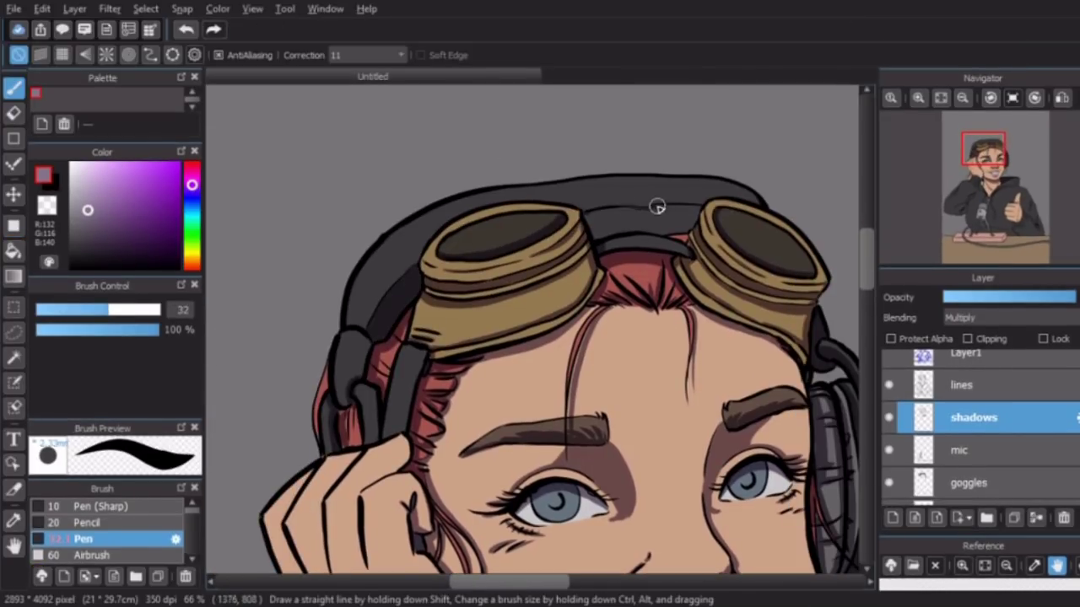
key(g)
key(b)
click(365, 343)
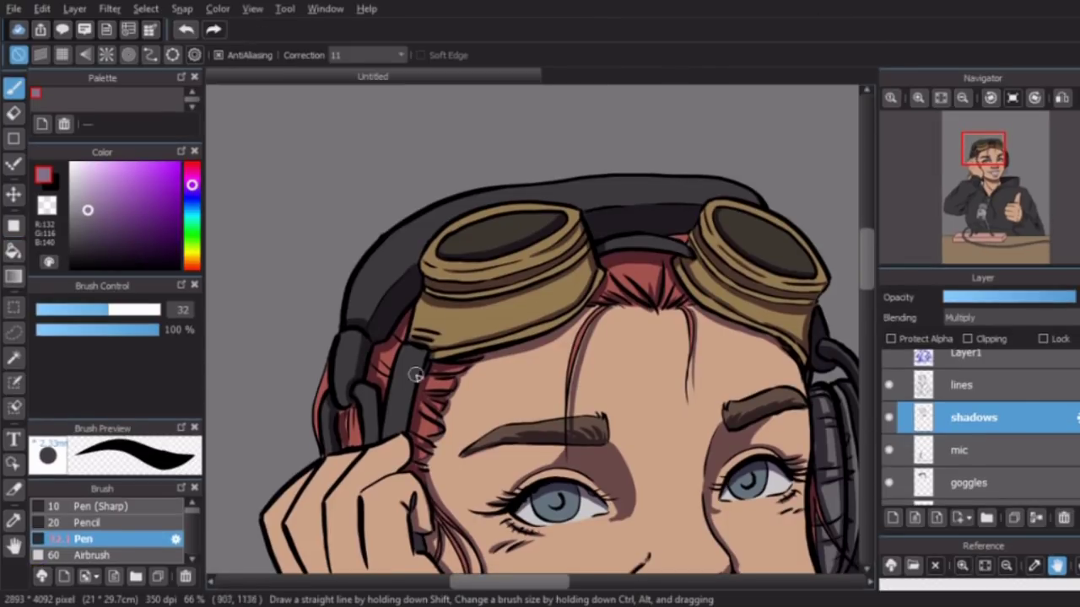
key(e)
Shade the supporting hand's thumb area and along the lines between its fingers.
scroll(540, 329, down, 5)
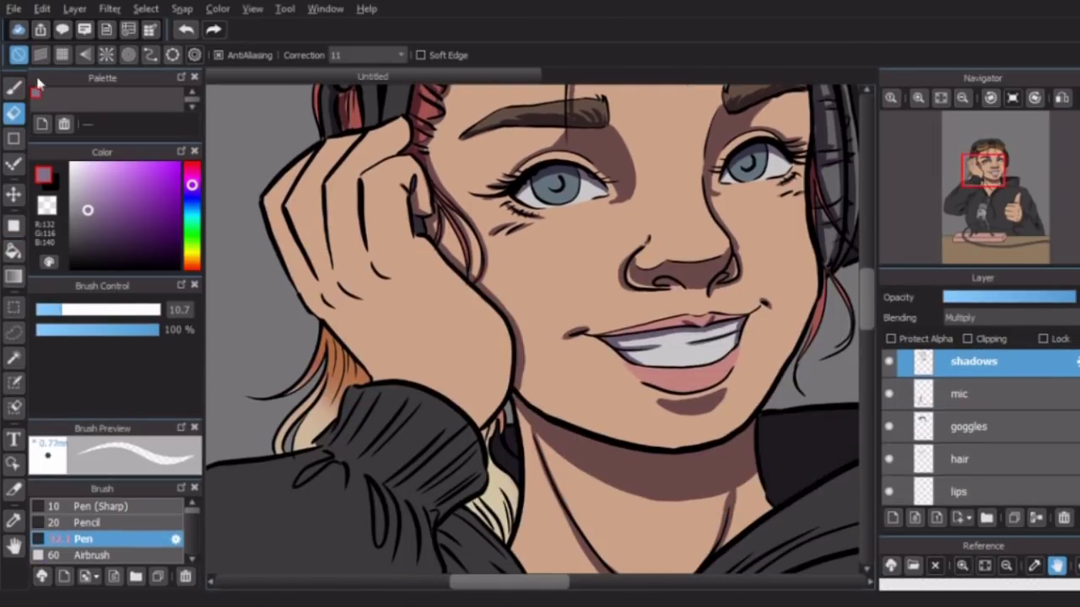
key(b)
drag(411, 238, 404, 196)
drag(361, 249, 392, 150)
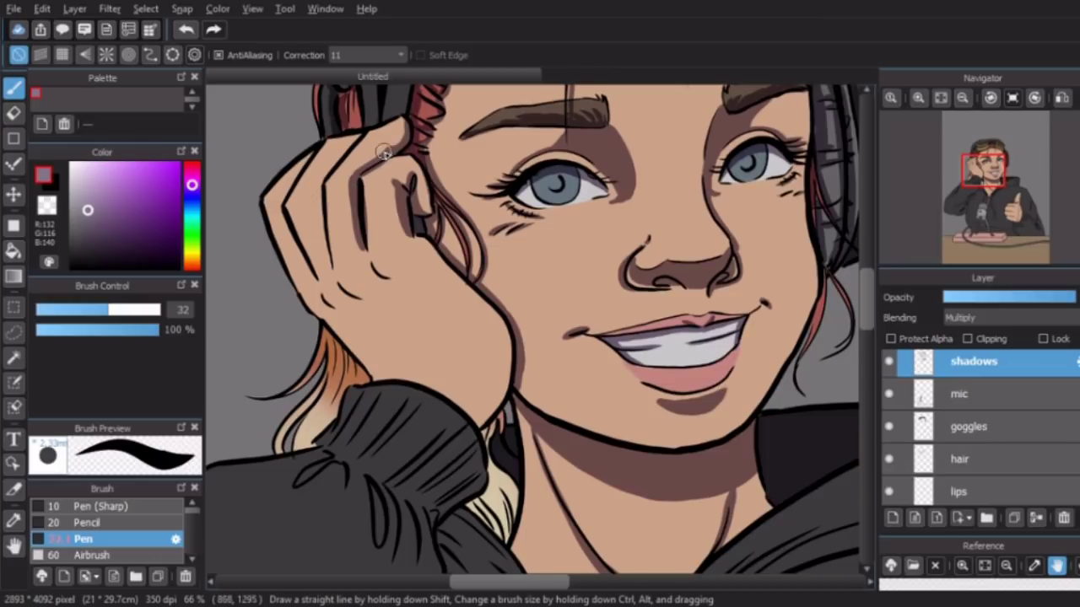
drag(329, 275, 328, 173)
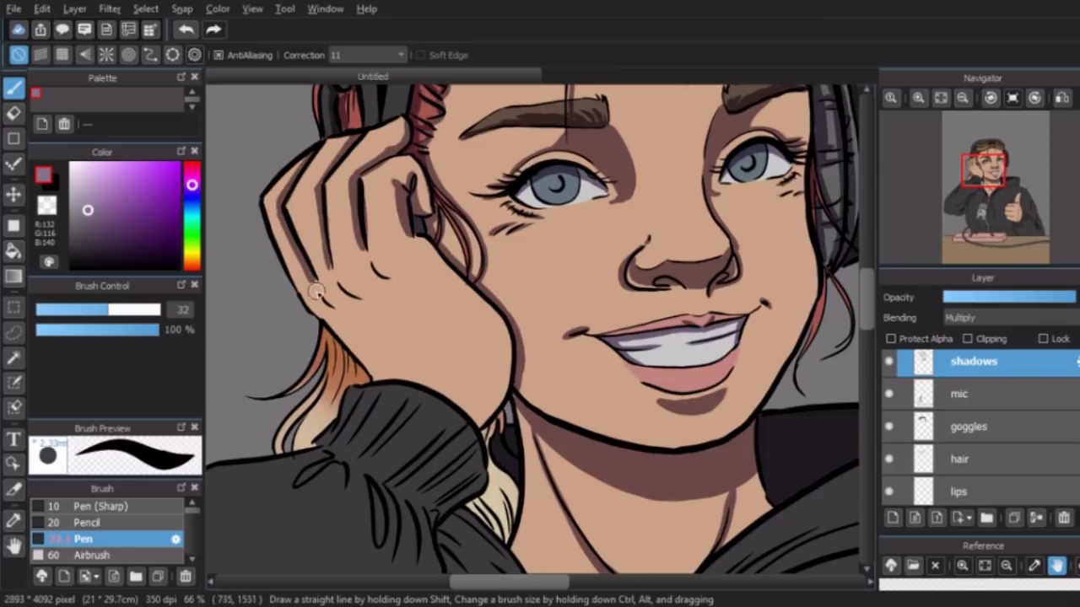
Shade the ribbed cuff of the supporting arm and the sleeve folds just below it.
scroll(507, 216, down, 5)
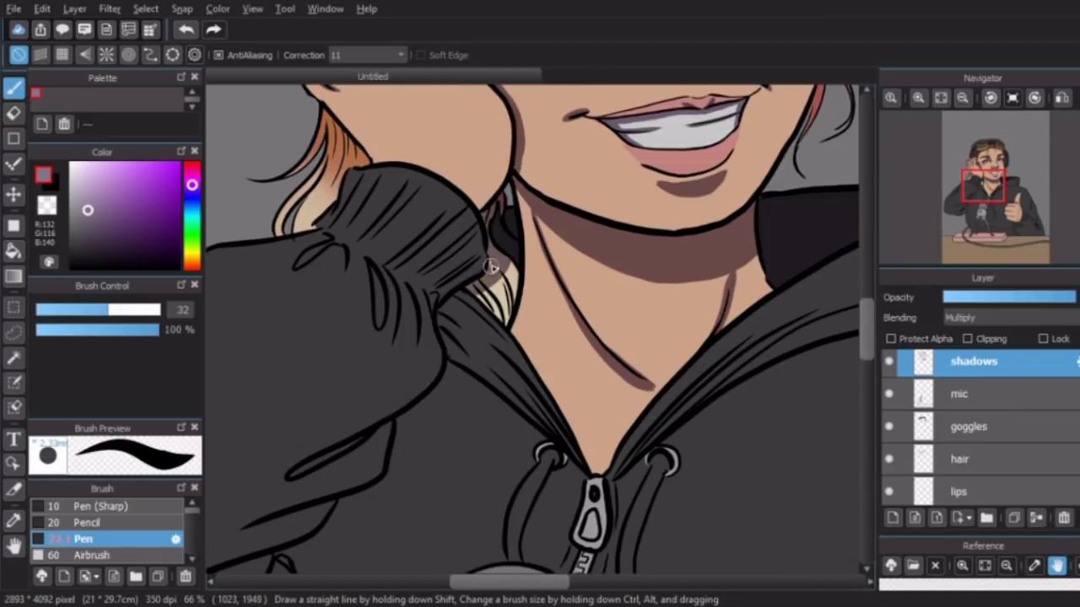
drag(382, 306, 422, 341)
drag(325, 226, 372, 262)
drag(346, 177, 422, 245)
drag(448, 199, 473, 278)
drag(322, 223, 400, 259)
Shade the folds along the bent sleeve and fill the sleeve's underside near the elbow with shadow.
scroll(400, 260, left, 10)
scroll(400, 260, down, 5)
drag(546, 118, 489, 240)
drag(746, 238, 672, 274)
mouse_move(430, 287)
mouse_down()
mouse_move(464, 186)
mouse_move(454, 219)
mouse_up()
mouse_move(709, 314)
mouse_down()
mouse_move(596, 335)
mouse_move(489, 427)
mouse_move(647, 377)
mouse_up()
mouse_move(583, 457)
mouse_down()
mouse_move(571, 493)
mouse_move(544, 495)
mouse_move(585, 515)
mouse_move(584, 527)
mouse_move(648, 501)
mouse_move(582, 544)
mouse_up()
key(e)
key(g)
click(559, 482)
key(b)
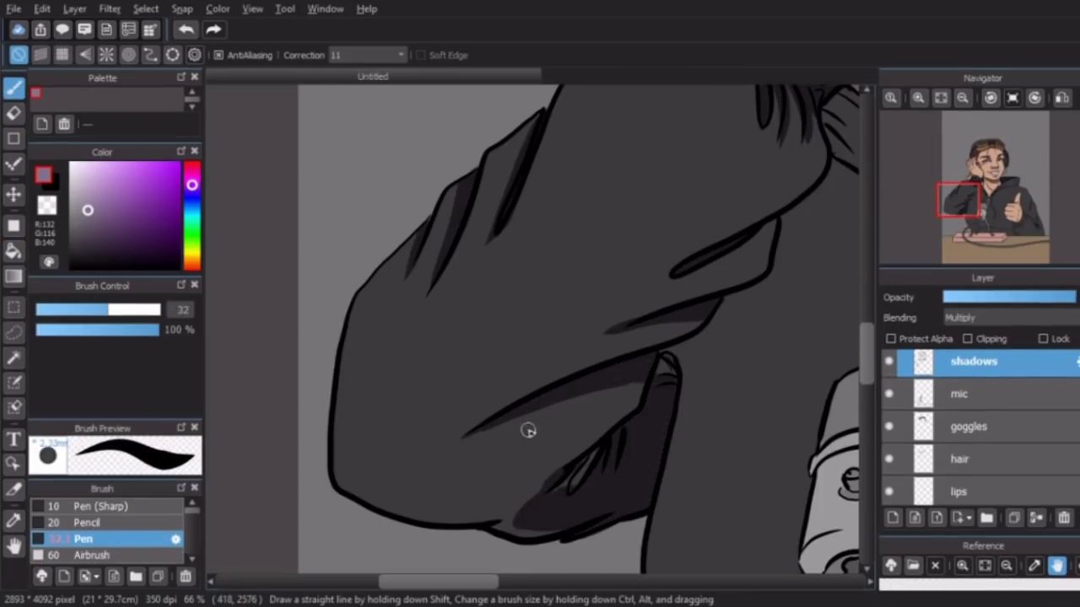
Paint cast shadows on the hoodie's chest beneath the bent sleeve and beneath both sides of the hood.
scroll(505, 548, up, 3)
scroll(505, 548, right, 3)
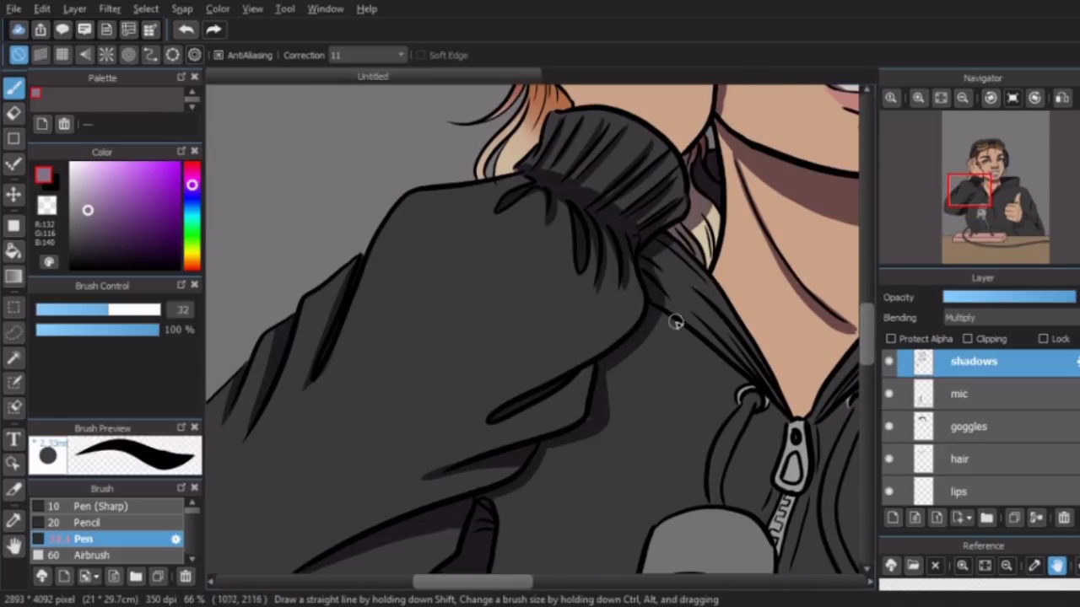
drag(675, 322, 730, 381)
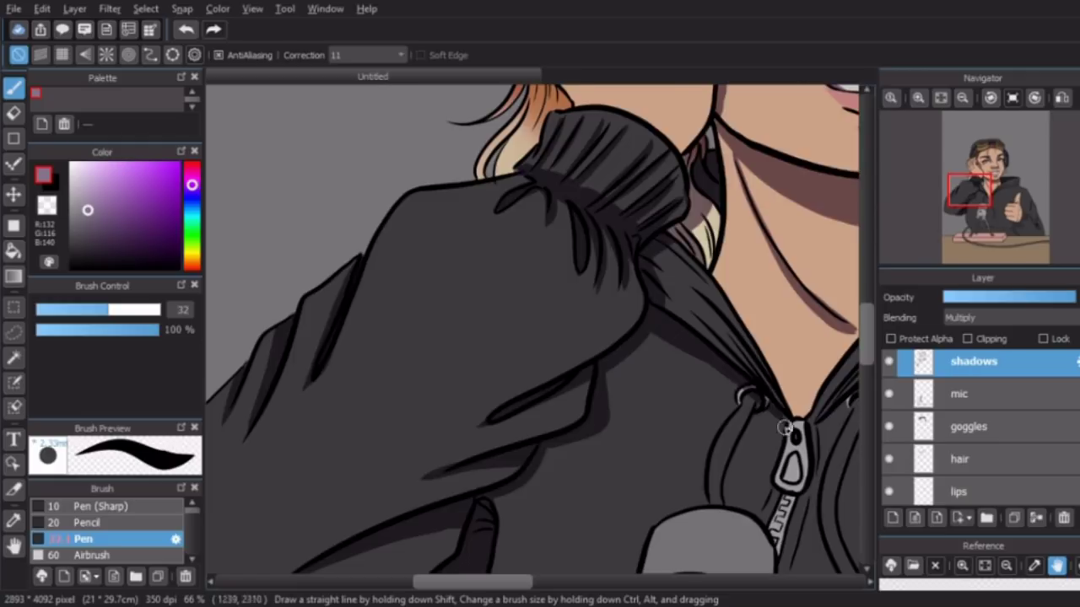
scroll(785, 428, right, 5)
mouse_move(308, 428)
mouse_down()
mouse_move(410, 345)
mouse_move(691, 272)
mouse_move(628, 286)
mouse_up()
drag(430, 339, 633, 287)
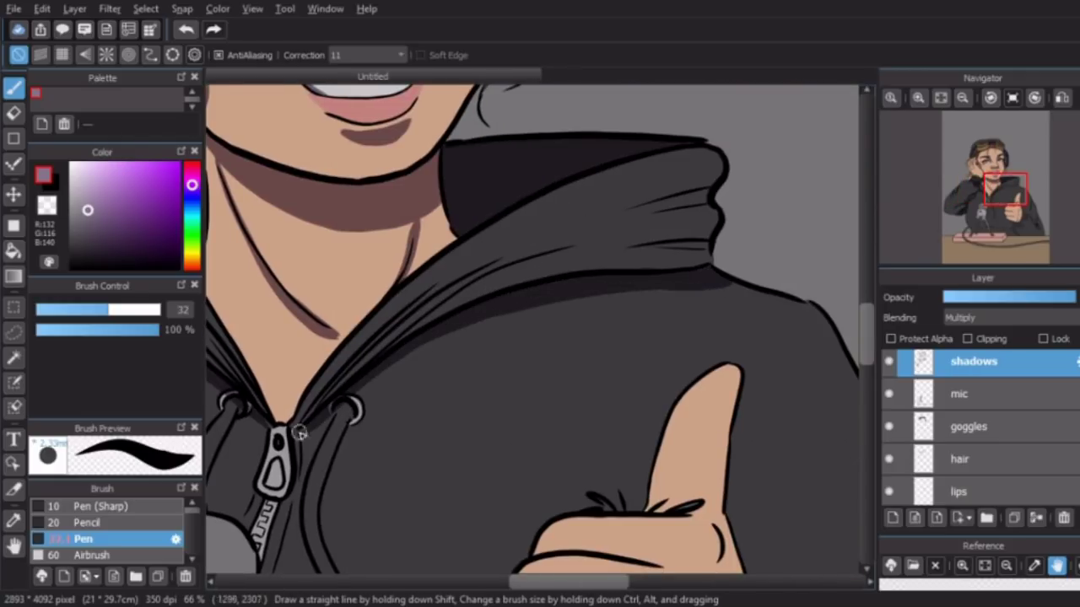
Shade the folds of the hood on the side above the thumbs-up hand.
mouse_move(300, 432)
mouse_down()
mouse_move(492, 268)
mouse_move(703, 188)
mouse_up()
drag(574, 238, 706, 193)
drag(540, 215, 690, 198)
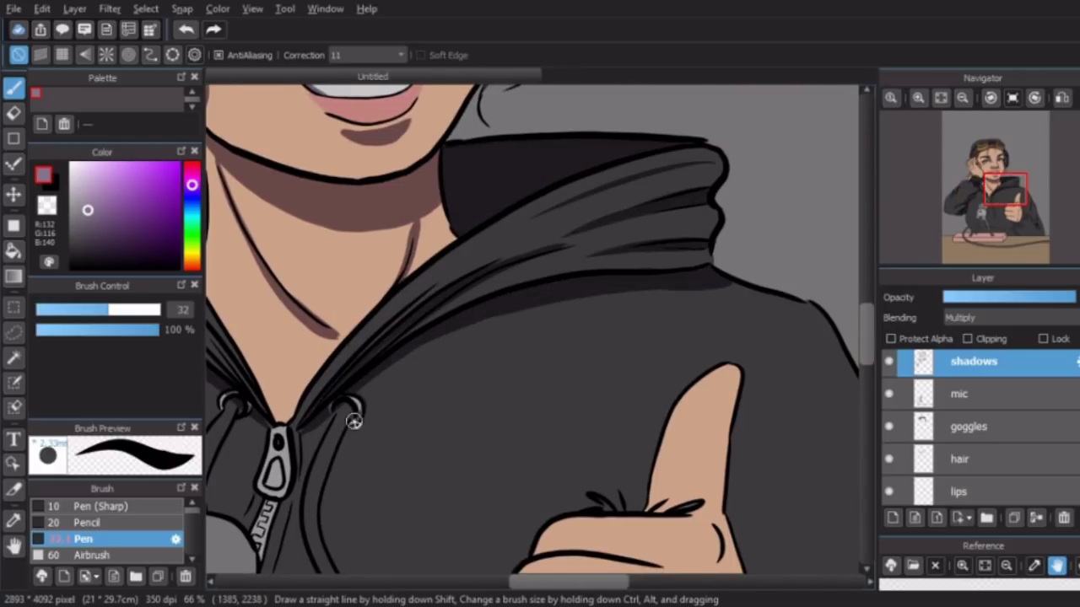
Shade the zipper pull and the zipper above and below the microphone, redoing the stroke beneath the microphone.
scroll(354, 422, down, 5)
drag(288, 237, 261, 304)
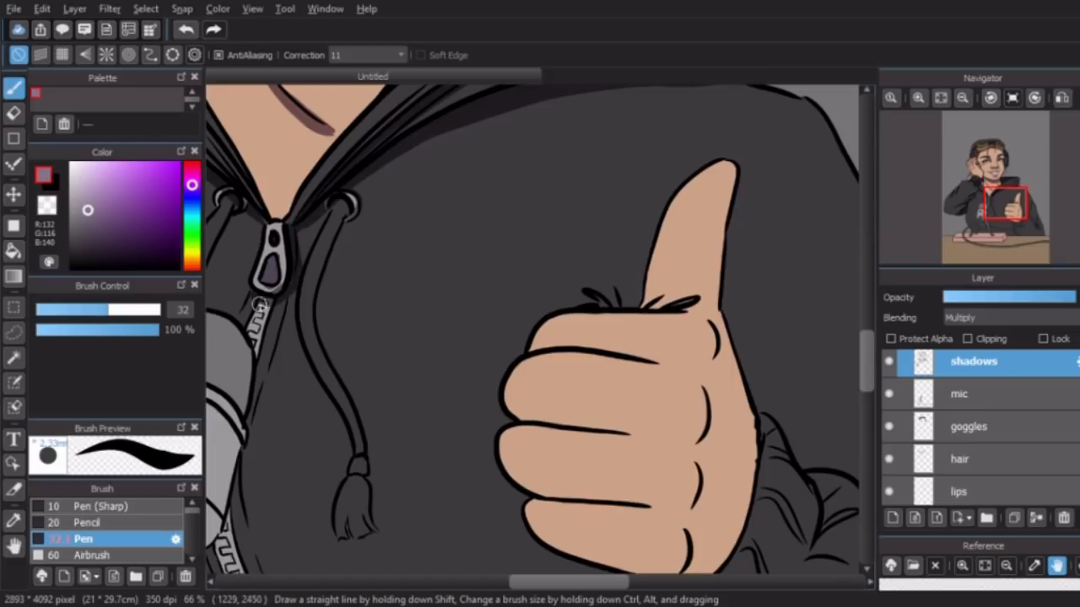
drag(264, 376, 251, 434)
scroll(741, 210, down, 6)
scroll(741, 210, left, 5)
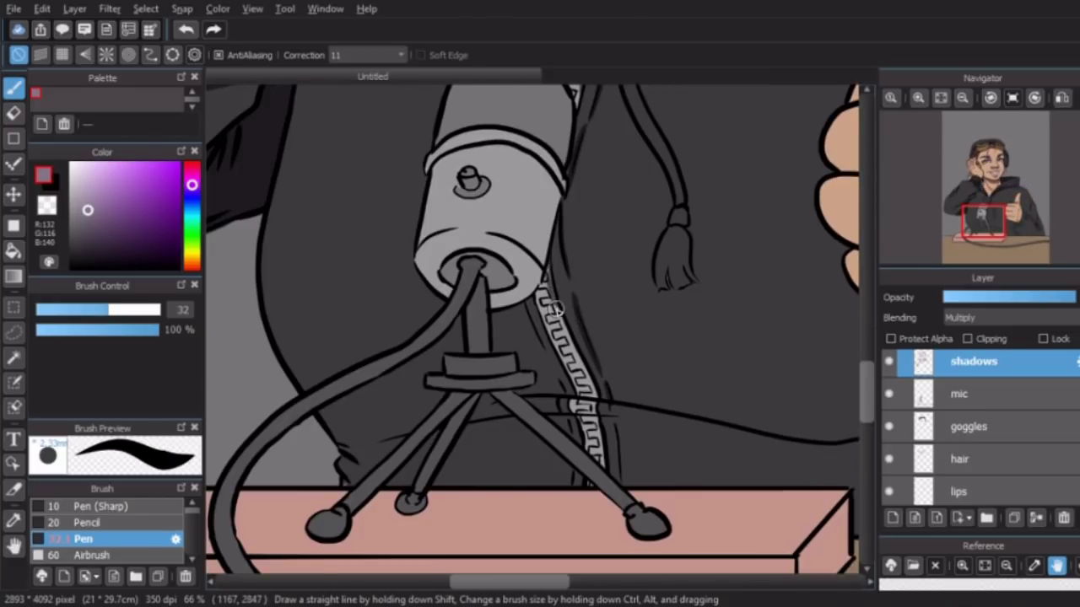
key(ctrl+z)
drag(531, 303, 537, 293)
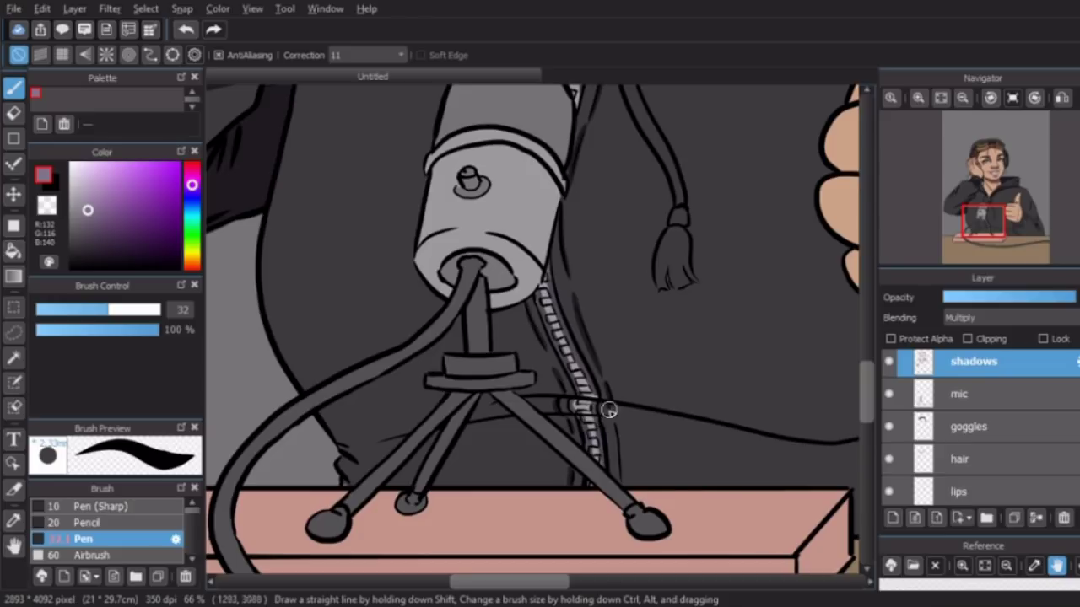
Paint cast shadows on the hoodie alongside both drawstrings, including the tassel.
scroll(873, 413, up, 5)
mouse_move(639, 209)
mouse_down()
mouse_move(708, 405)
mouse_move(710, 506)
mouse_up()
key(ctrl+z)
drag(550, 211, 537, 301)
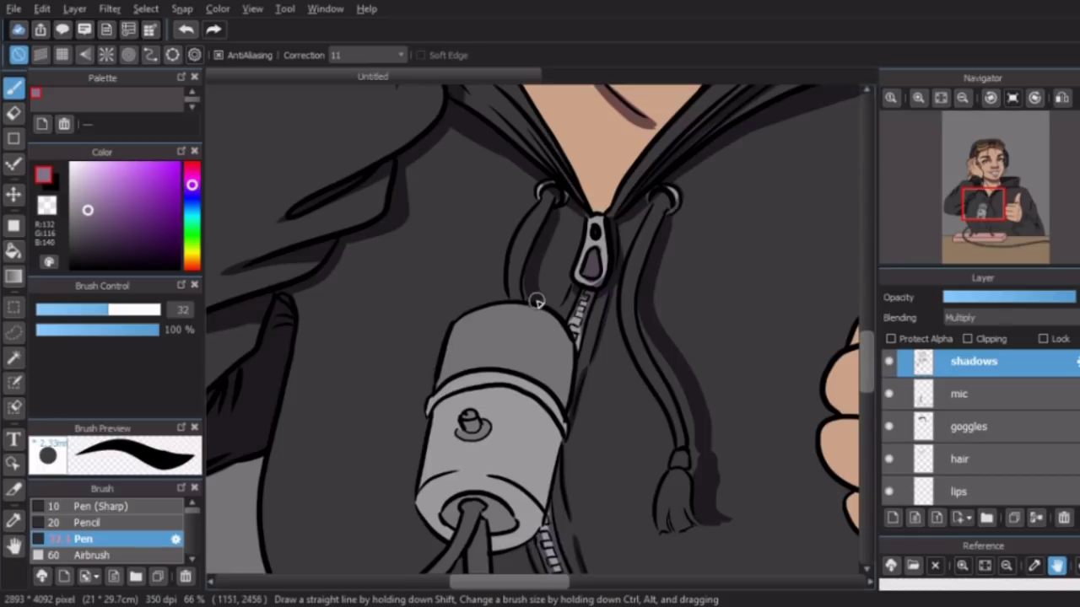
Shade the microphone's ring and side edge, and fill its bottom face, socket and stand column with shadow.
mouse_move(434, 395)
mouse_down()
mouse_move(515, 369)
mouse_move(565, 399)
mouse_move(453, 397)
mouse_move(436, 408)
mouse_move(556, 421)
mouse_up()
scroll(433, 413, down, 3)
drag(553, 304, 543, 355)
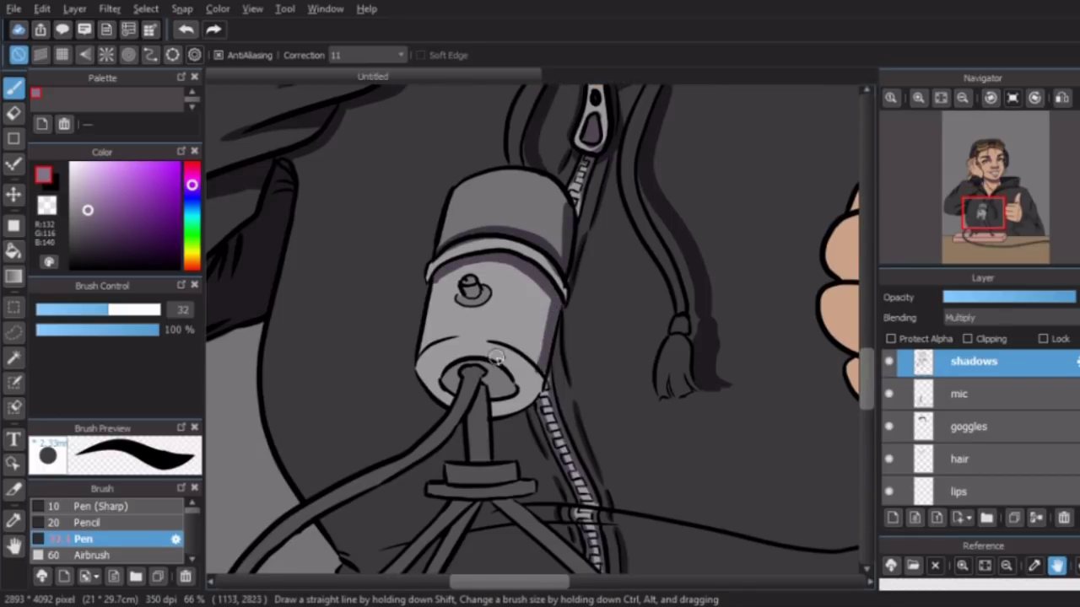
key(g)
click(548, 335)
click(481, 376)
key(b)
key(g)
scroll(455, 398, down, 4)
click(504, 288)
Shade the tripod's base plate and the upper parts and edges of its legs.
key(e)
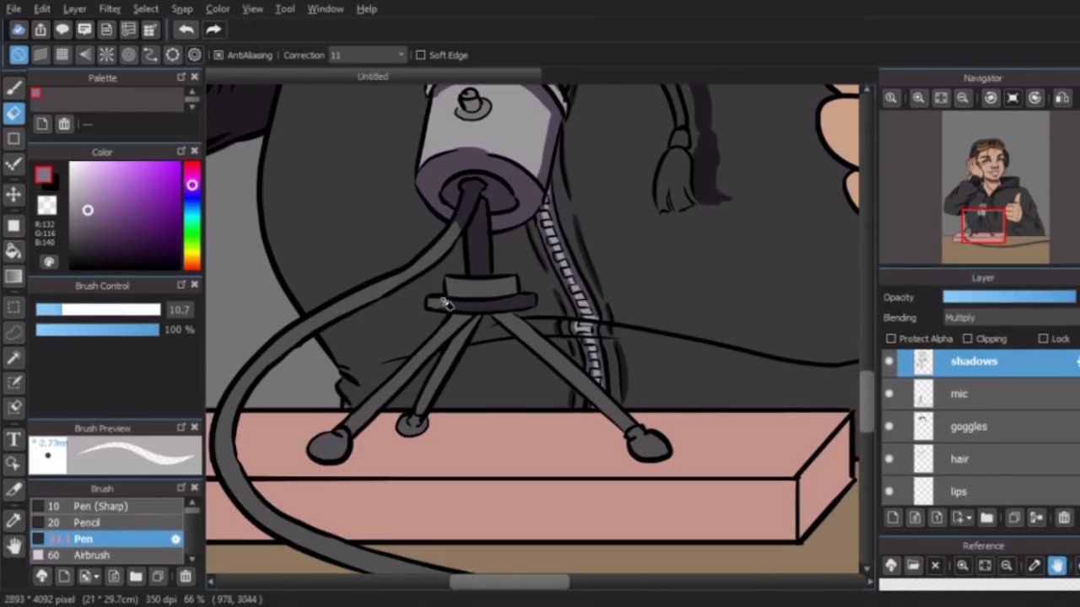
key(b)
drag(441, 327, 447, 373)
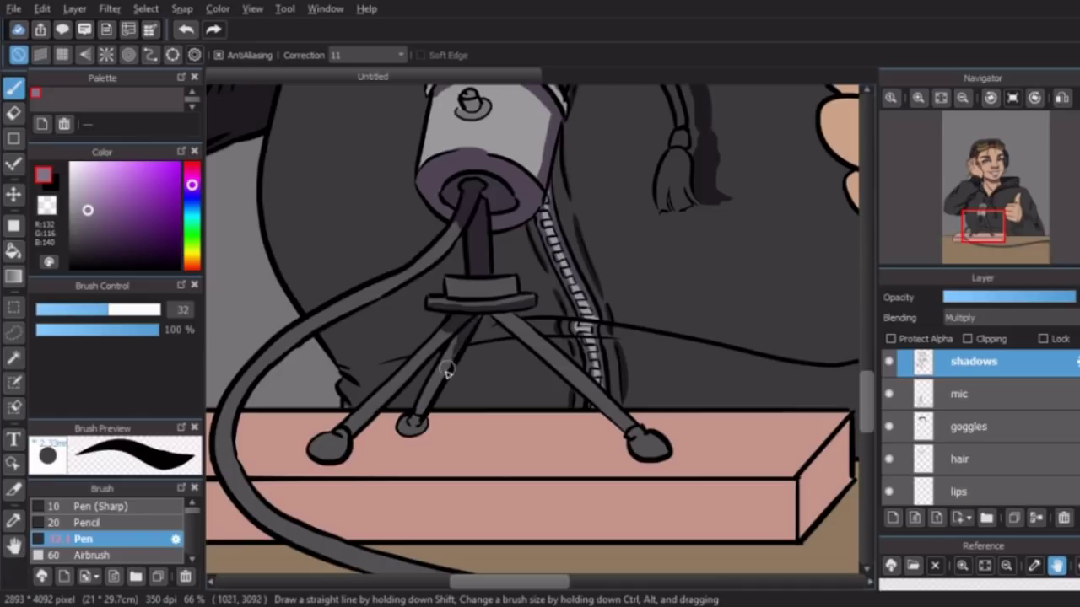
drag(505, 322, 593, 403)
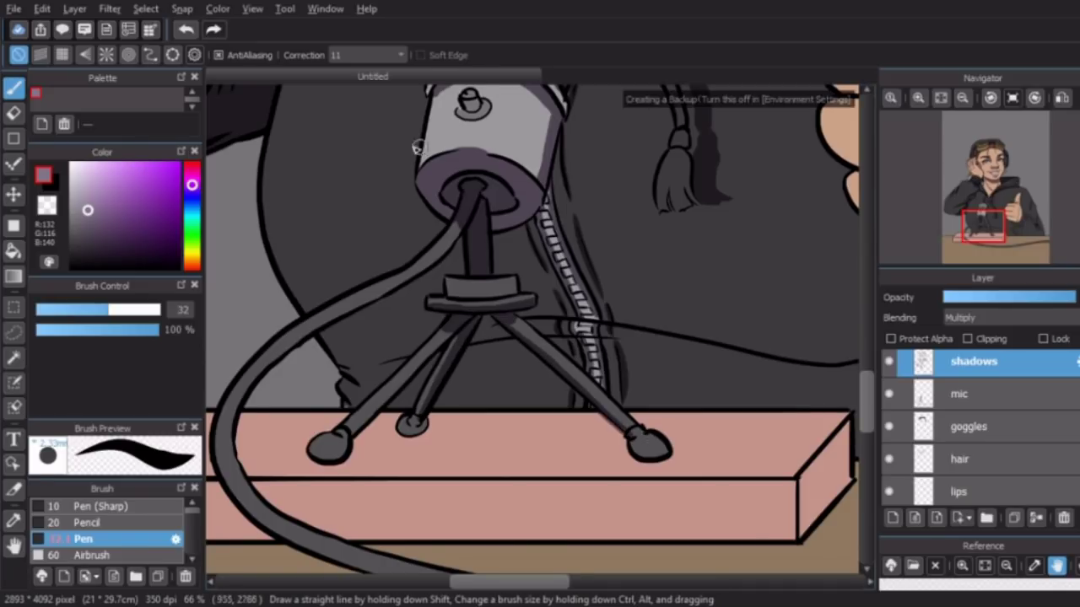
Fill the hoodie's lower torso behind the microphone with shadow and extend it below the fold line to the thumbs-up sleeve.
scroll(338, 233, down, 1)
scroll(559, 224, down, 1)
key(bracketleft)
key(bracketleft)
key(g)
click(408, 253)
key(b)
key(g)
key(b)
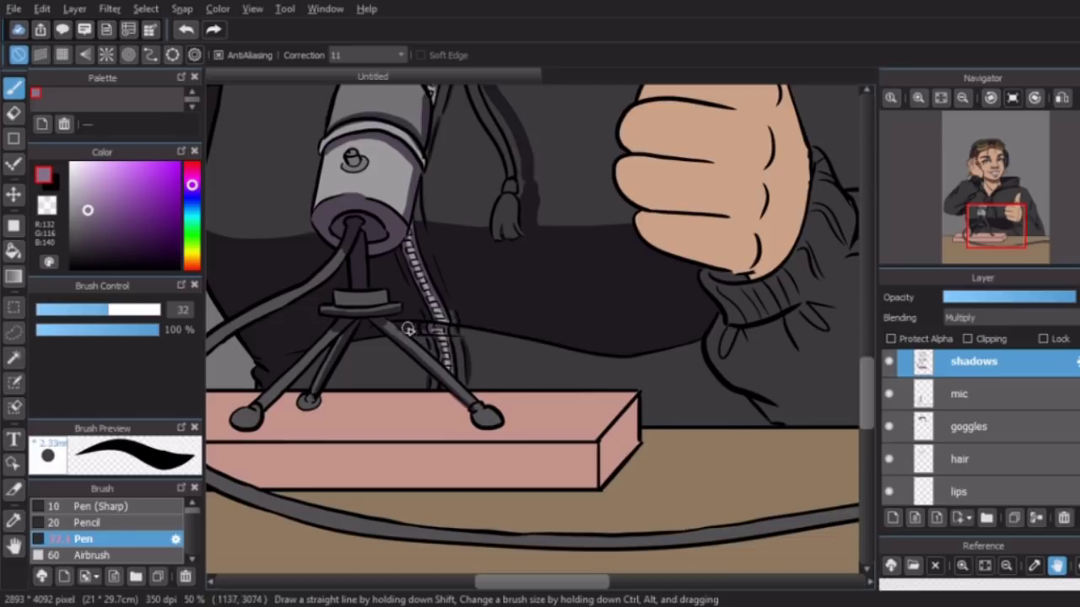
mouse_move(409, 329)
mouse_down()
mouse_move(658, 362)
mouse_move(742, 406)
mouse_up()
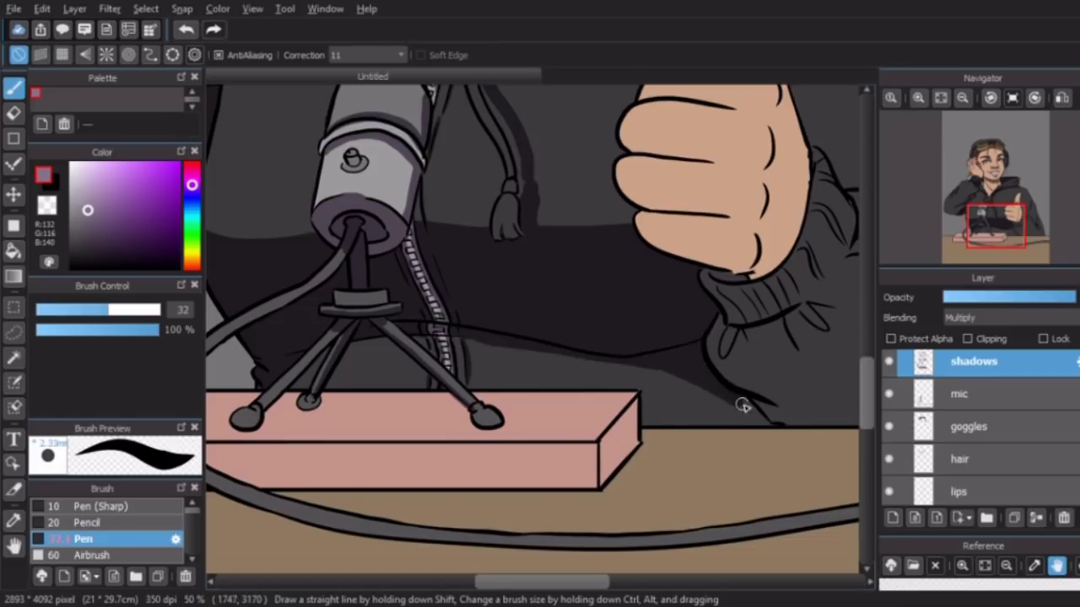
Outline and fill the cast shadow beside the thumbs-up hand and its sleeve, and shade the palm's edge near the cuff.
scroll(742, 406, right, 5)
scroll(646, 426, up, 3)
mouse_move(432, 215)
mouse_down()
mouse_move(448, 354)
mouse_move(512, 447)
mouse_move(590, 498)
mouse_up()
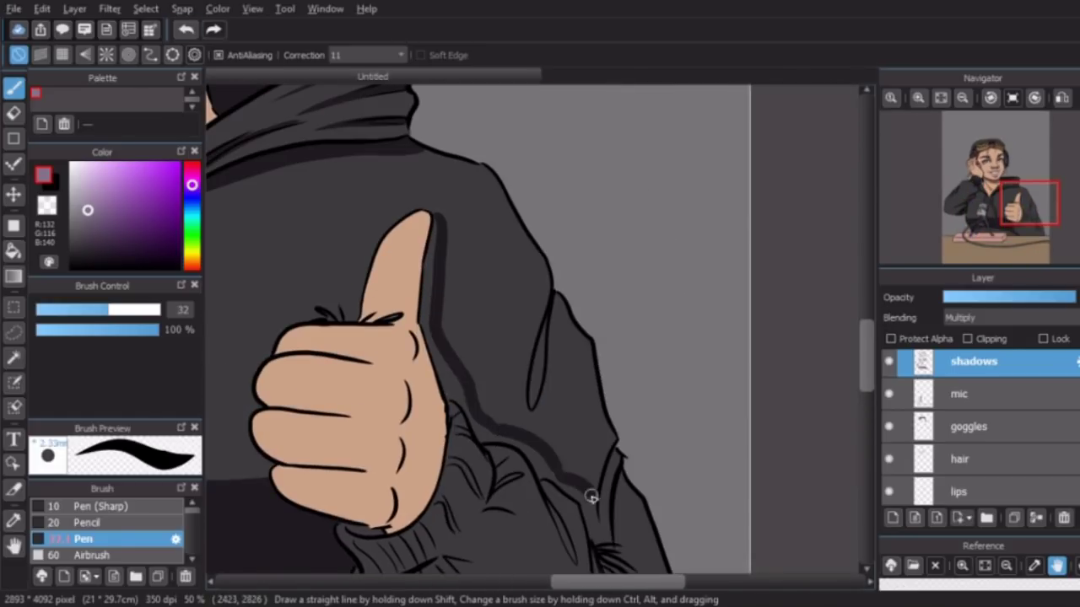
scroll(591, 498, down, 3)
key(g)
key(b)
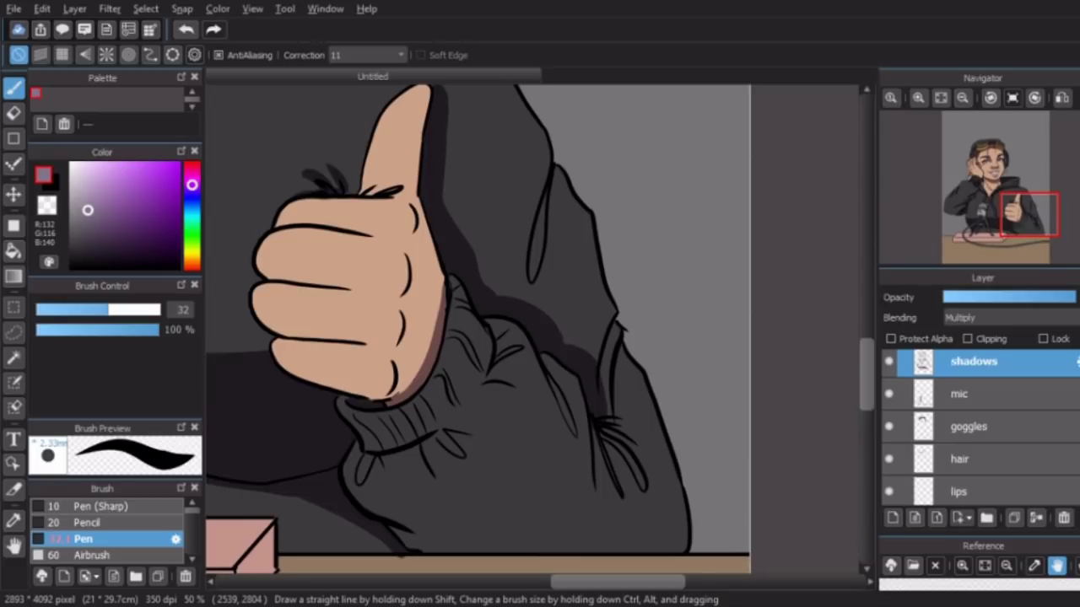
Fill the shoulder and elbow folds of the thumbs-up sleeve with shadow, and shade the creases around the elbow.
scroll(531, 246, down, 1)
key(g)
click(533, 232)
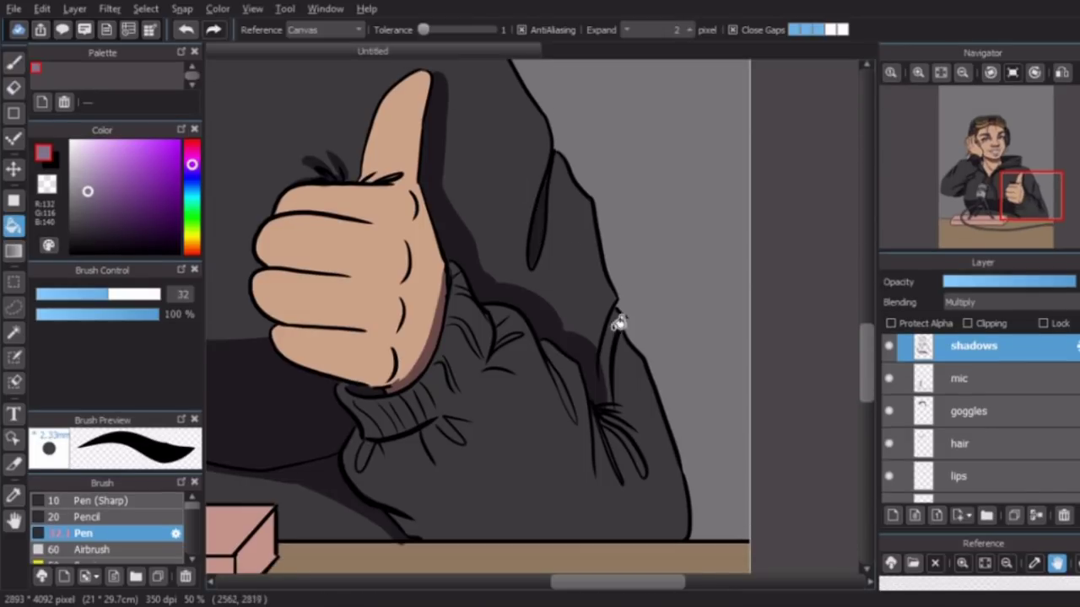
click(616, 355)
key(b)
scroll(622, 429, down, 2)
scroll(543, 252, down, 2)
drag(540, 249, 577, 329)
drag(594, 321, 599, 397)
drag(604, 322, 647, 388)
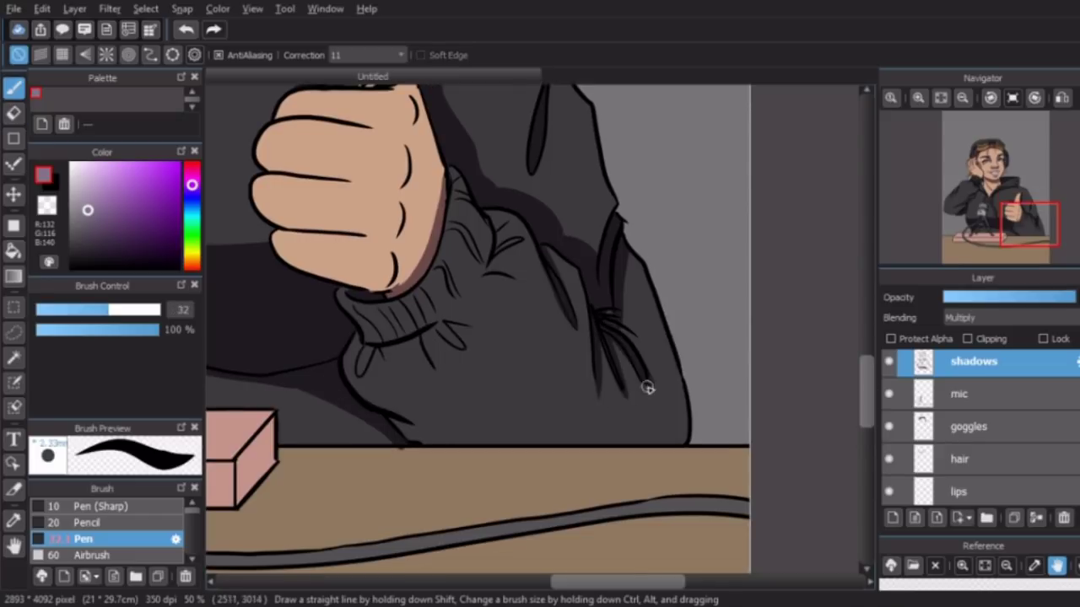
Shade the ribbing of the thumbs-up sleeve's cuff and the short creases beside it.
drag(408, 346, 434, 380)
drag(438, 320, 476, 348)
drag(494, 253, 523, 231)
drag(496, 279, 447, 314)
mouse_move(373, 302)
mouse_down()
mouse_move(392, 328)
mouse_move(422, 307)
mouse_move(473, 198)
mouse_move(418, 318)
mouse_move(363, 320)
mouse_up()
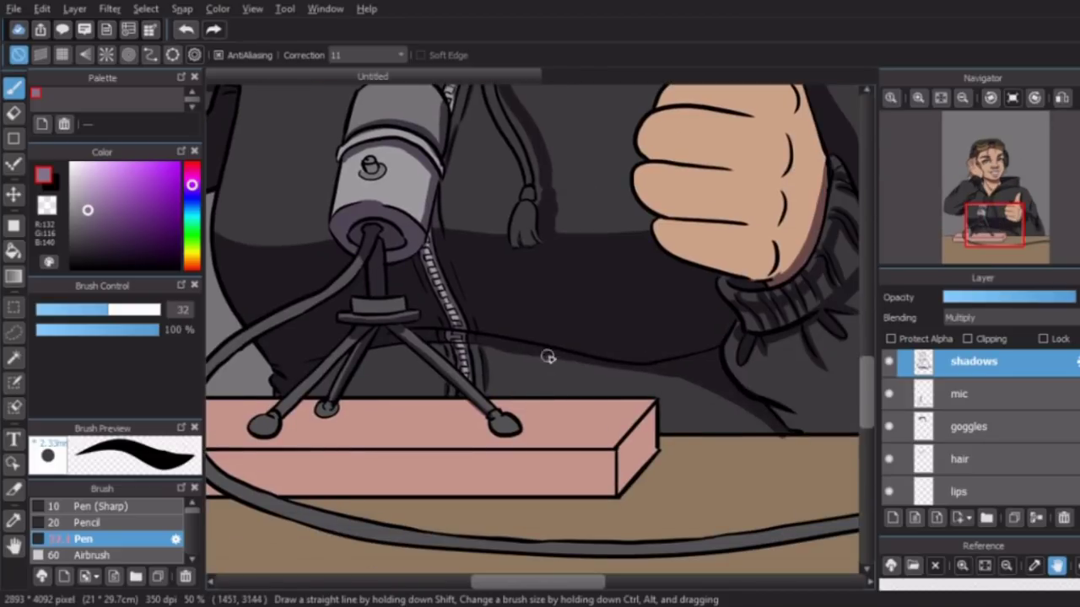
Darken the lower hoodie between the fold line and the thumbs-up sleeve, above the table edge.
mouse_move(549, 356)
mouse_down()
mouse_move(703, 416)
mouse_move(758, 419)
mouse_up()
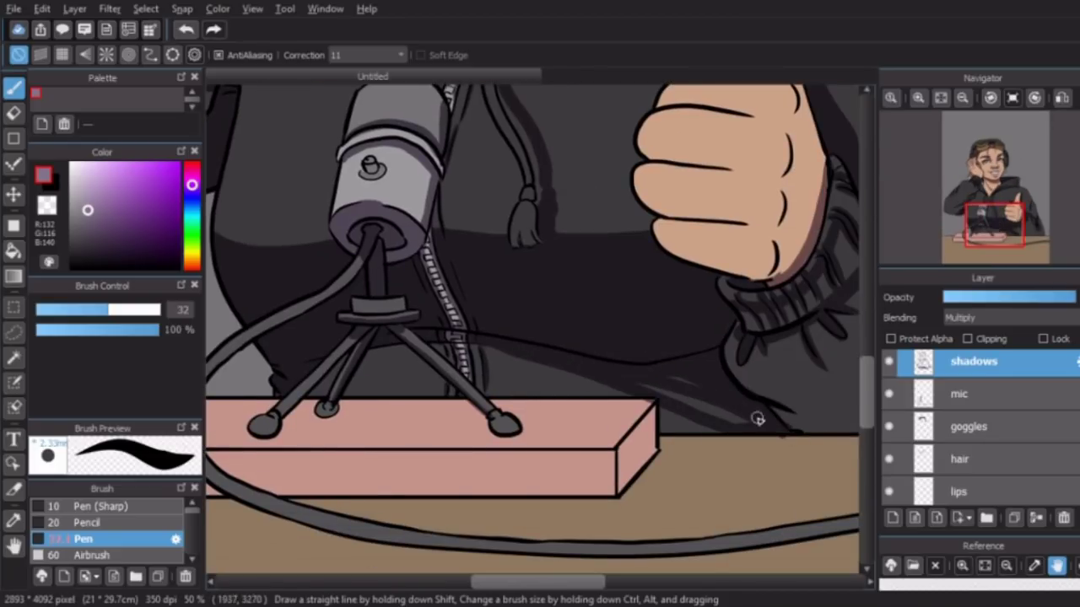
key(e)
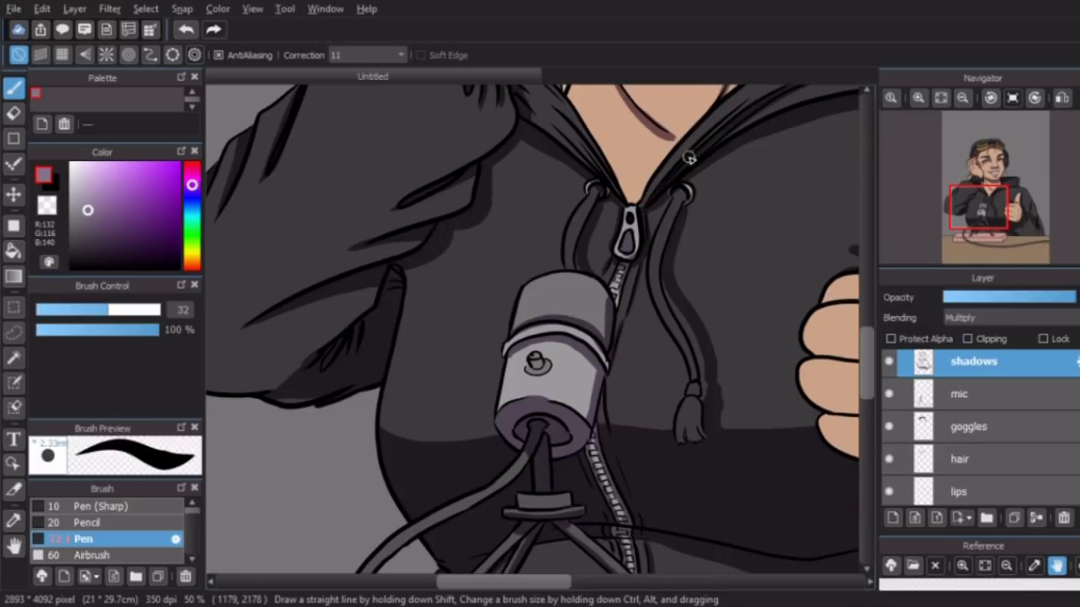
scroll(398, 267, up, 10)
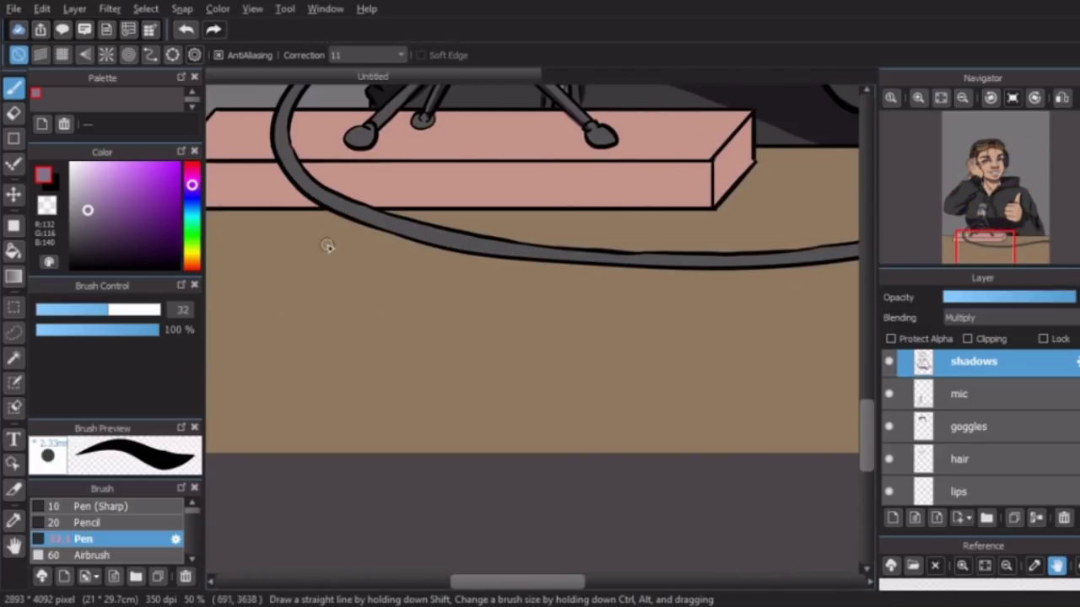
Outline and fill the microphone cable's cast shadow along its lower side on the table.
scroll(439, 253, right, 5)
mouse_move(328, 246)
mouse_down()
mouse_move(440, 253)
mouse_move(832, 236)
mouse_up()
scroll(759, 236, right, 5)
drag(686, 234, 842, 228)
scroll(590, 253, right, 5)
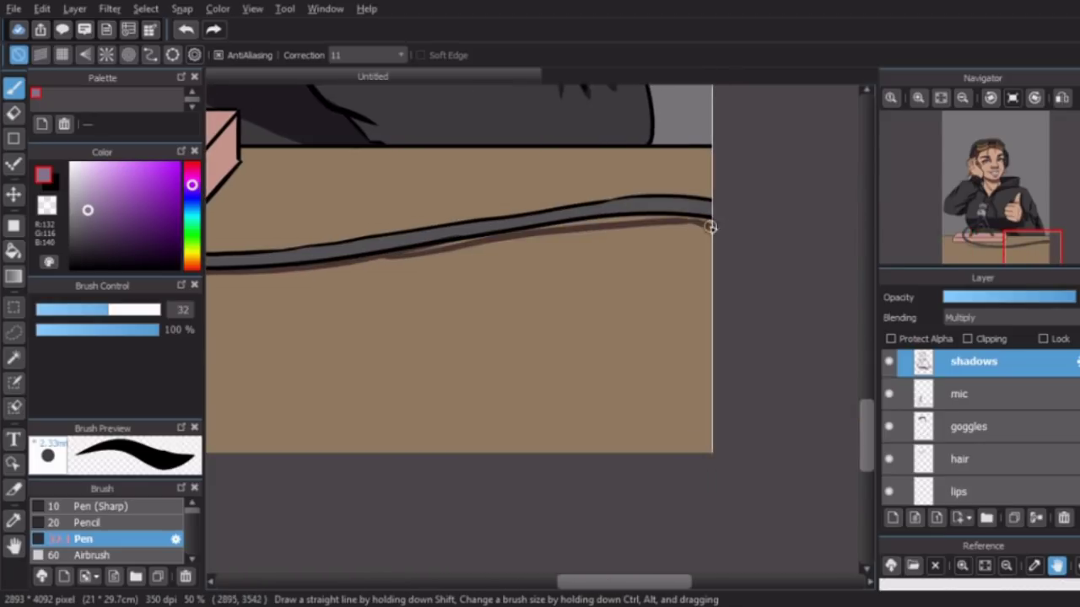
scroll(720, 228, left, 10)
drag(422, 212, 675, 241)
key(g)
click(540, 247)
scroll(540, 246, up, 5)
key(b)
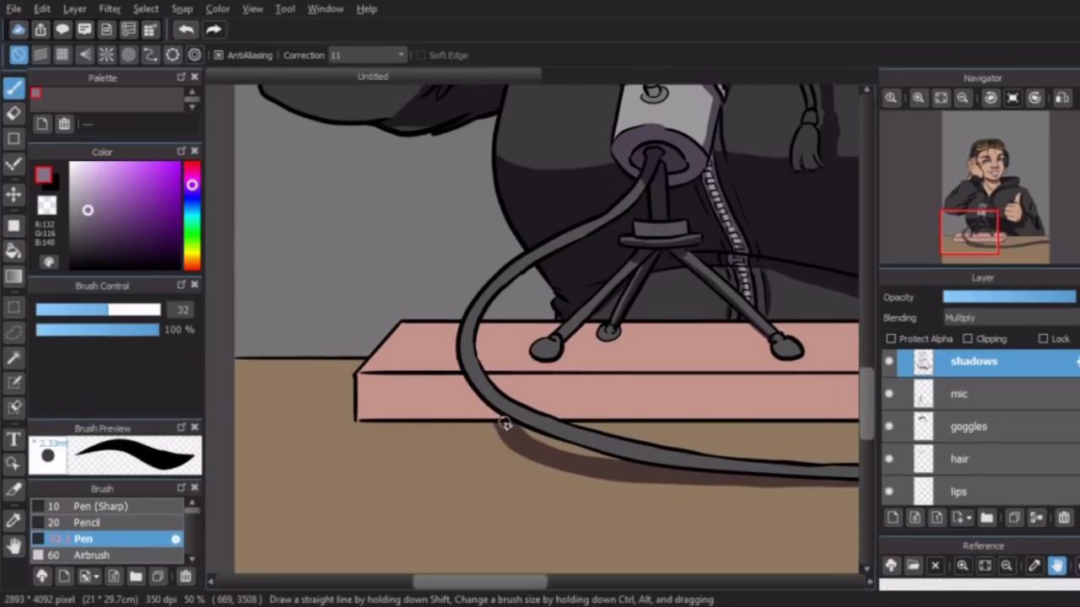
Shade the lower edge along the length of the microphone cable.
drag(580, 444, 793, 468)
scroll(501, 475, right, 5)
drag(501, 475, 751, 472)
scroll(526, 459, right, 5)
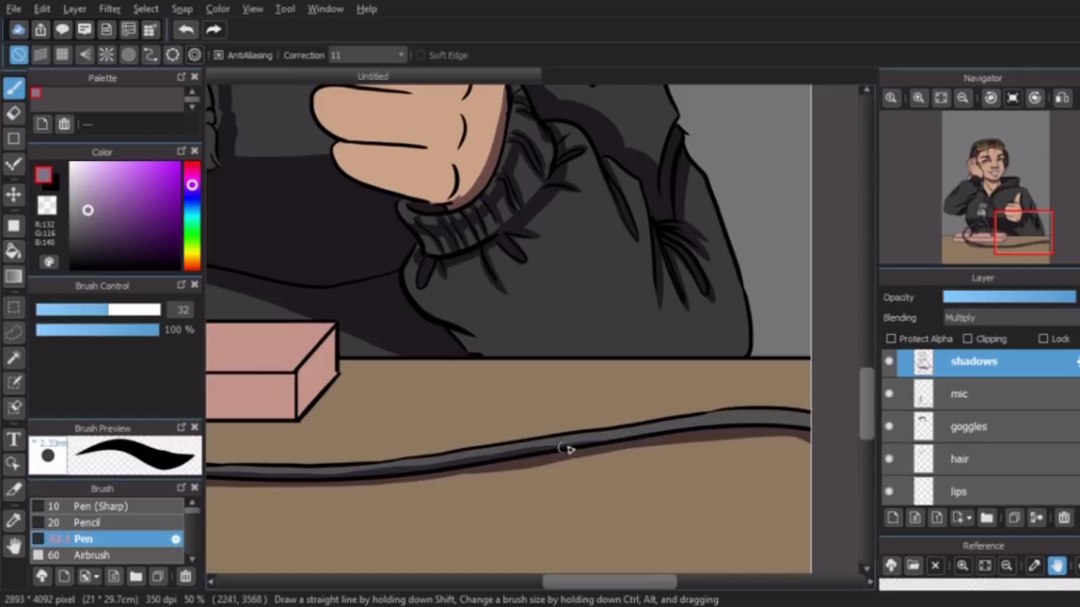
Fill the pink block's end face with shadow and paint the tripod's cast shadow on its top face and the hoodie behind.
scroll(698, 363, left, 5)
scroll(591, 396, up, 2)
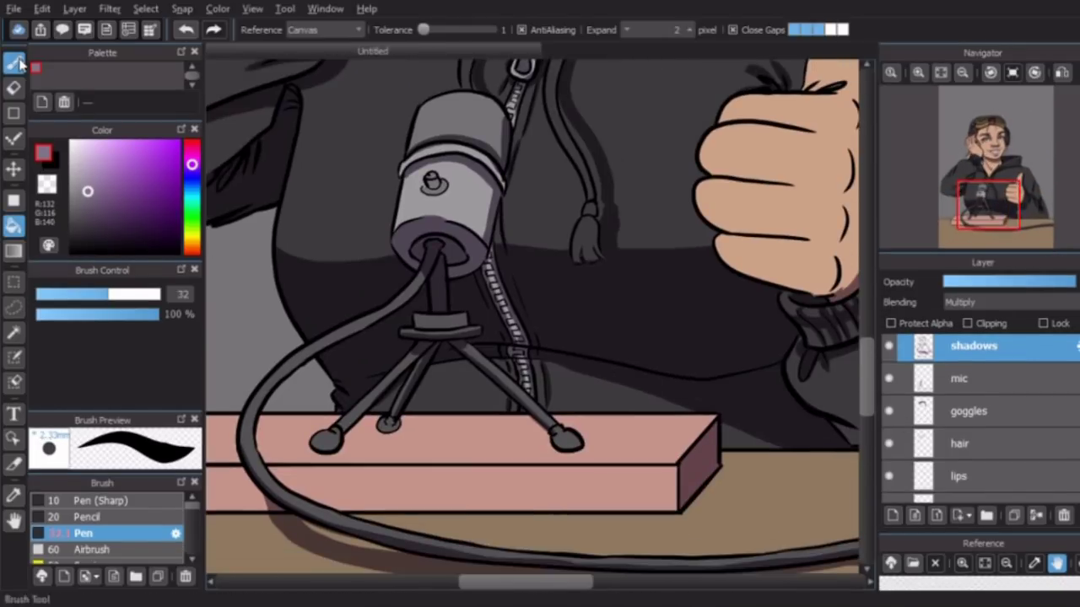
mouse_move(346, 458)
mouse_down()
mouse_move(447, 436)
mouse_move(523, 375)
mouse_up()
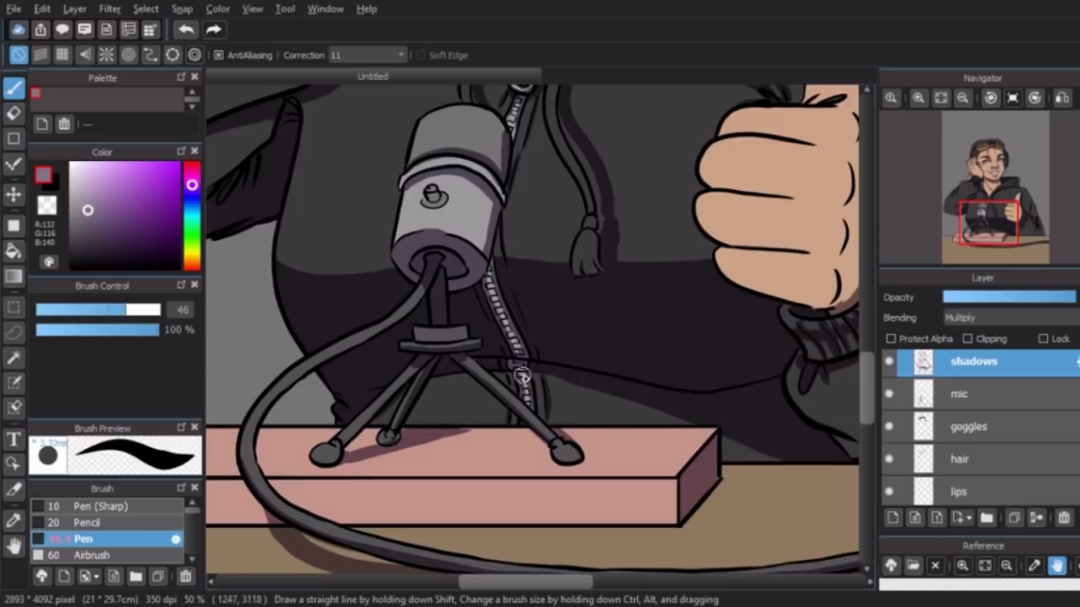
key(e)
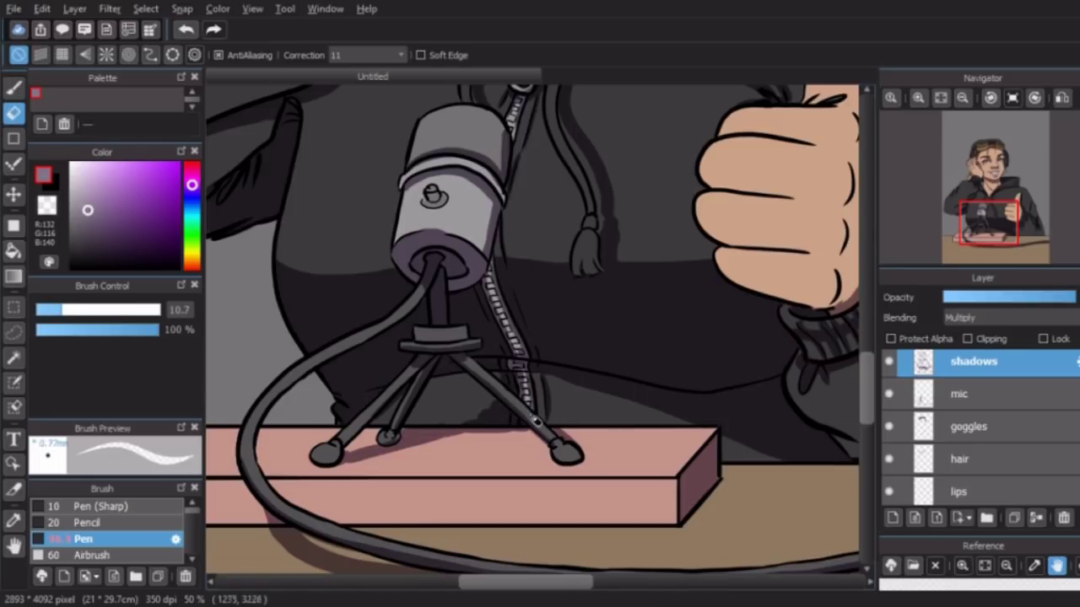
key(b)
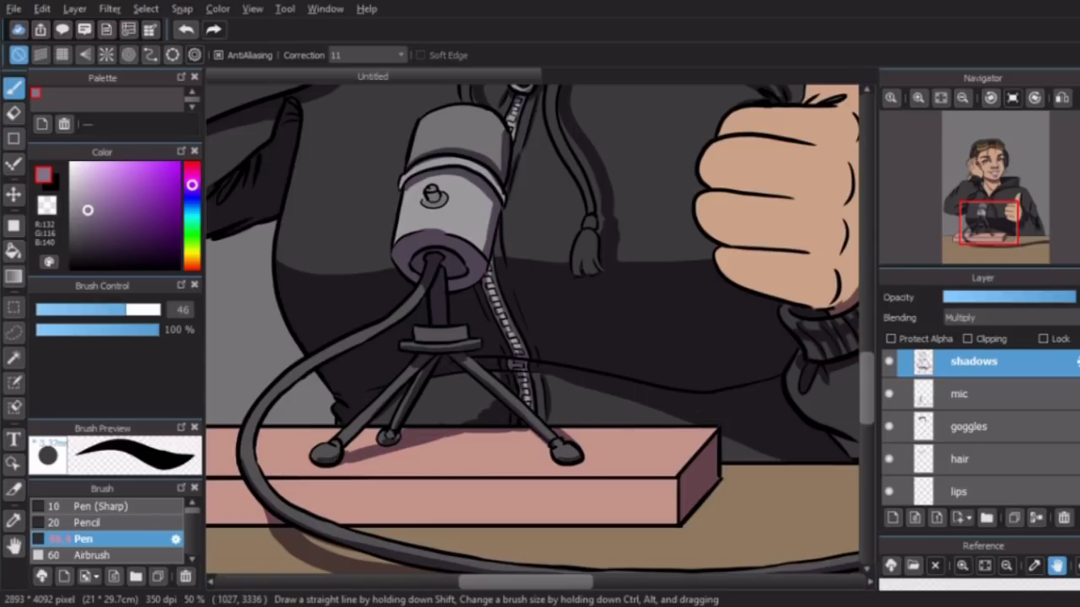
Add a layer named lights above the shadows layer, using Add blending.
scroll(853, 556, up, 5)
scroll(540, 337, down, 3)
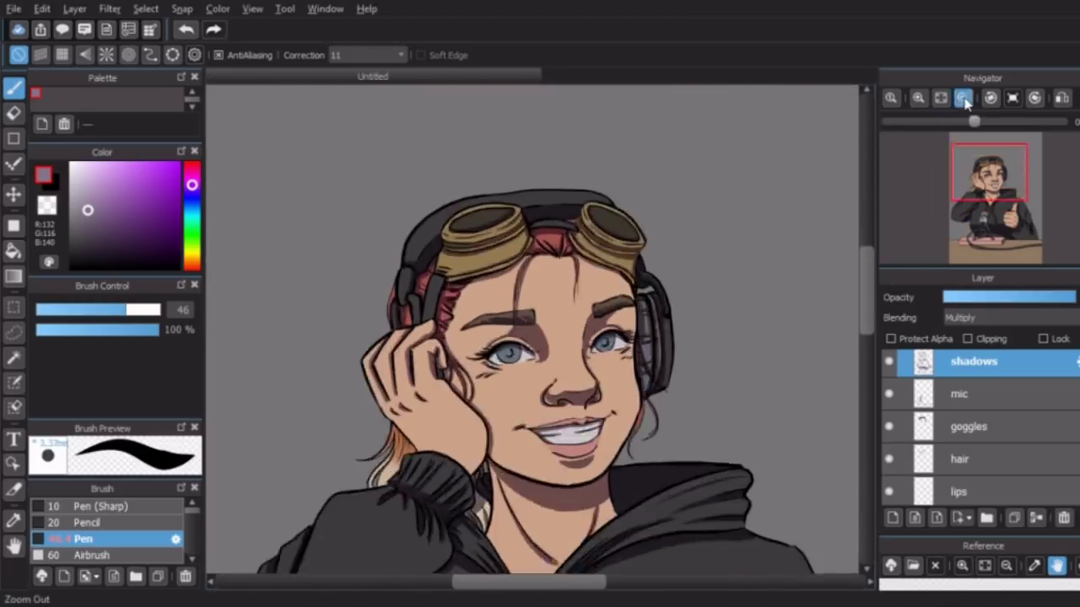
scroll(539, 338, up, 5)
drag(532, 588, 564, 588)
key(ctrl+shift+n)
double_click(964, 361)
text(lights)
key(Return)
Paint highlights on the irises, the eyebrow hairs and the loose hair strands over the forehead.
scroll(1008, 317, down, 3)
drag(640, 402, 603, 411)
scroll(603, 411, left, 3)
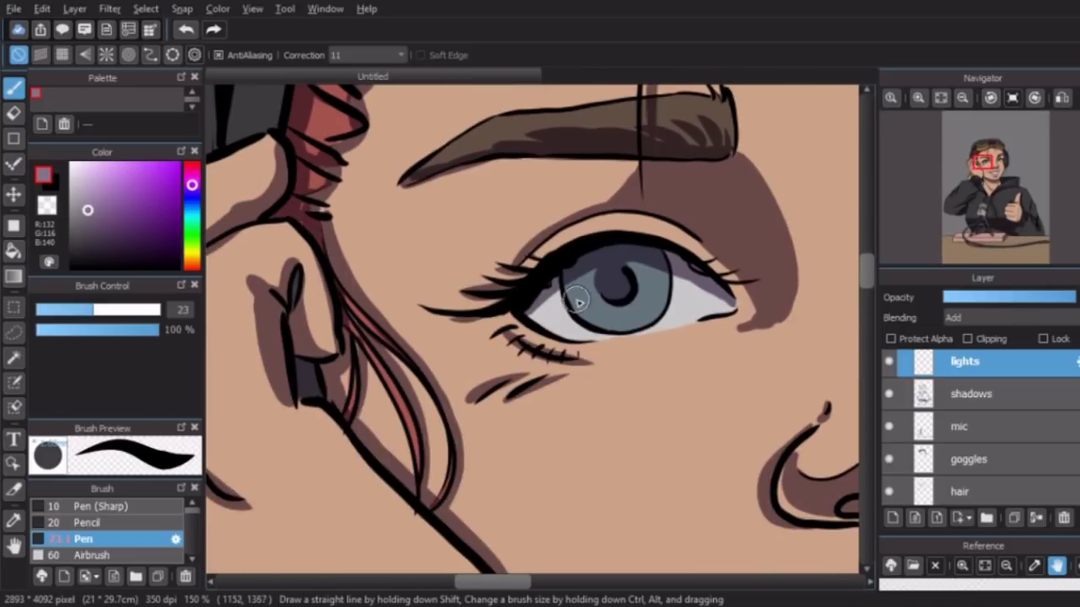
scroll(685, 350, up, 2)
drag(685, 350, 473, 358)
scroll(473, 359, right, 5)
drag(515, 307, 666, 278)
scroll(386, 247, down, 3)
scroll(386, 247, up, 3)
scroll(385, 247, left, 5)
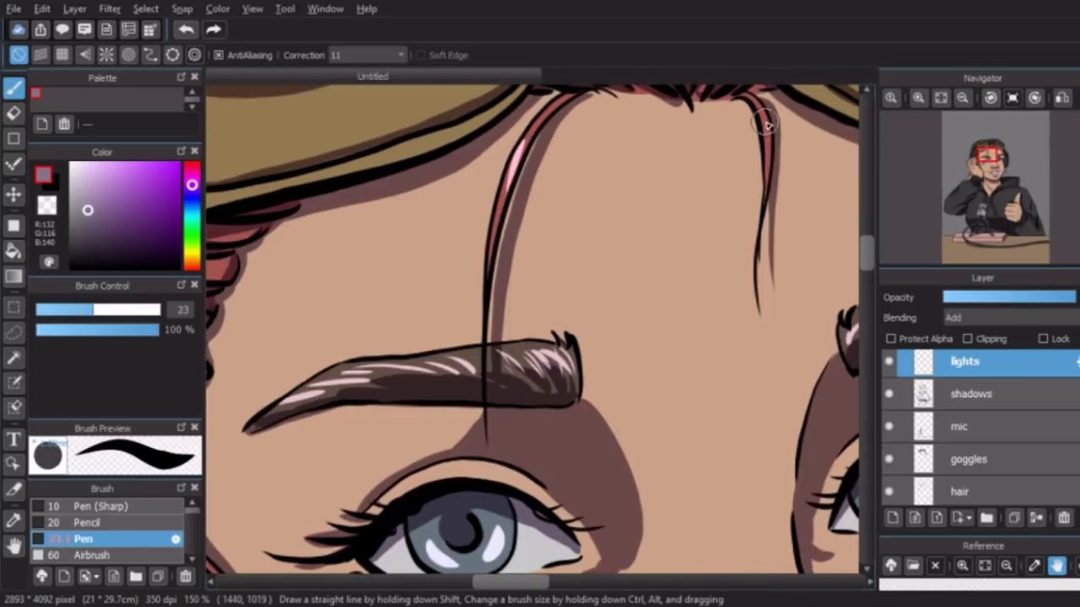
Paint highlights on the red hair around the goggles and headphones and on the light hair tips below the raised hand.
scroll(651, 349, up, 3)
scroll(579, 217, left, 4)
scroll(523, 208, down, 3)
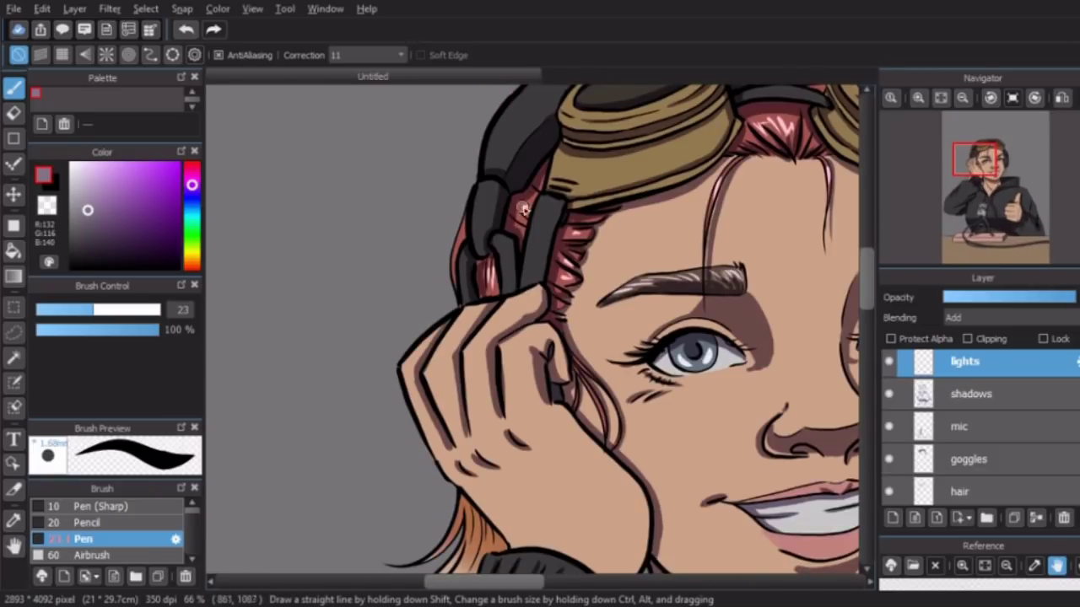
scroll(437, 358, down, 3)
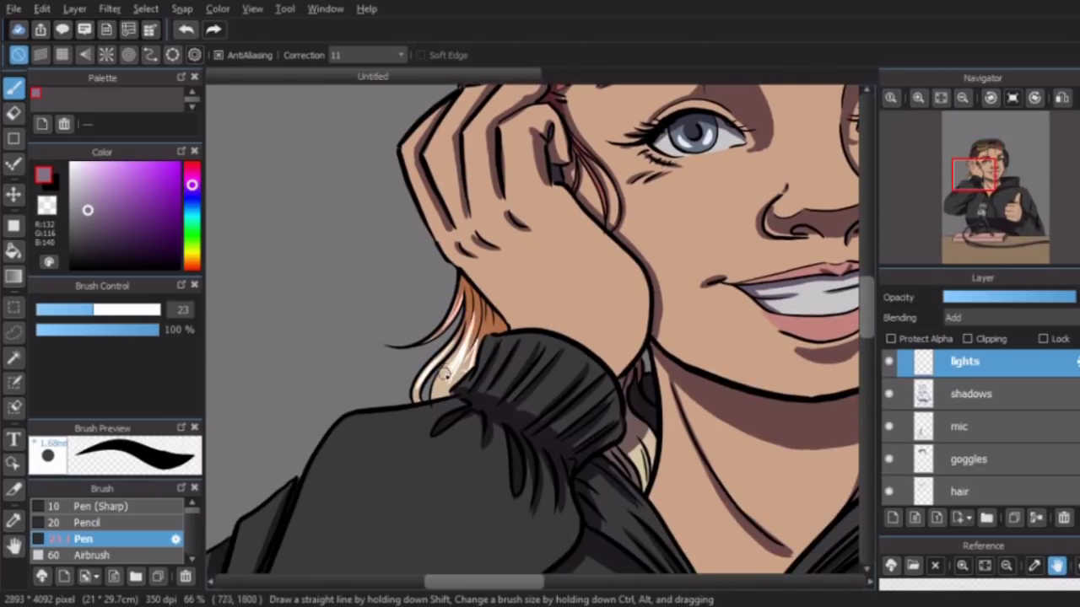
scroll(448, 371, up, 3)
mouse_move(979, 173)
mouse_down()
mouse_move(1008, 168)
mouse_move(1000, 187)
mouse_move(978, 181)
mouse_up()
scroll(523, 337, down, 3)
scroll(472, 337, up, 3)
Shade the lower lip beneath the teeth on the shadows layer, and highlight both lips on the lights layer.
click(973, 394)
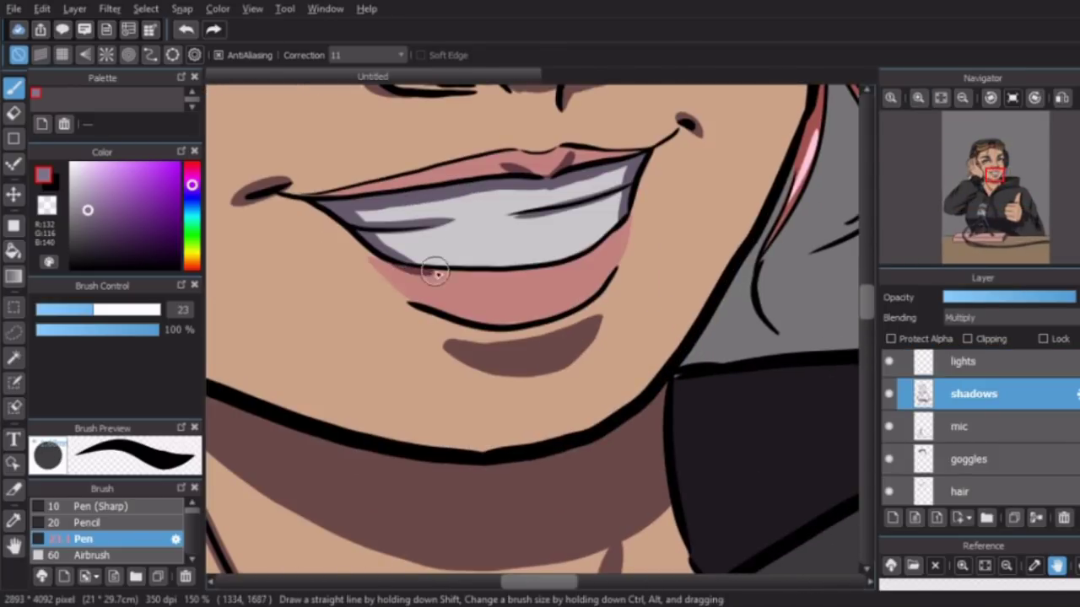
key(ctrl+Up)
drag(428, 292, 511, 302)
drag(525, 296, 528, 290)
drag(535, 295, 538, 289)
drag(552, 291, 591, 275)
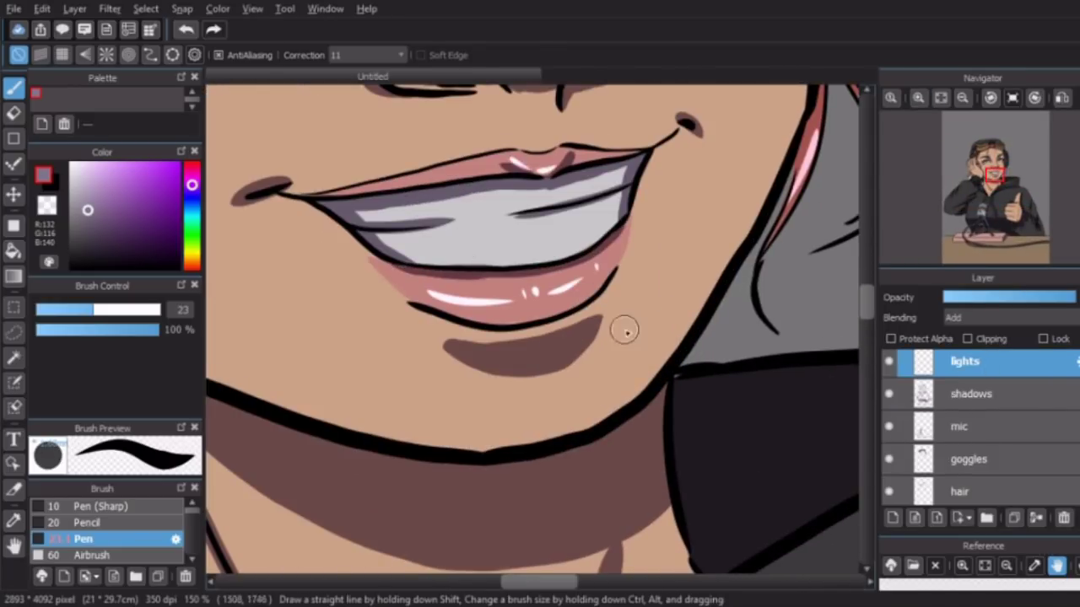
Paint highlights along the nose bridge, the nose tip and the nostril edges.
scroll(624, 332, down, 3)
scroll(497, 303, up, 2)
drag(442, 294, 489, 287)
scroll(528, 312, up, 3)
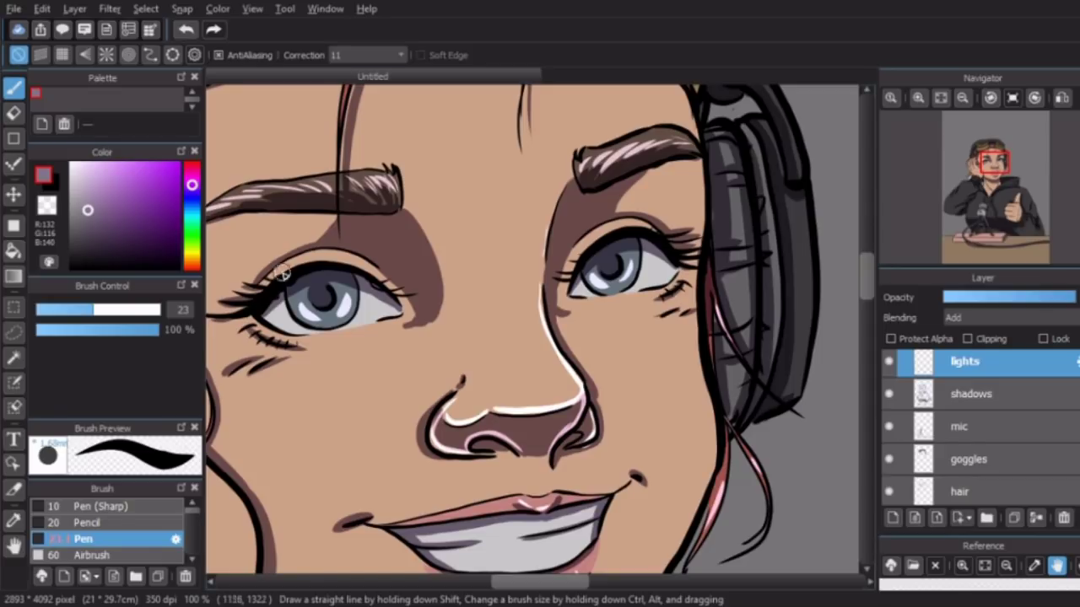
Highlight the jawline, the upper eyelid, the whites of the eye and the creases below it.
drag(996, 165, 970, 203)
click(962, 98)
click(918, 98)
scroll(545, 229, down, 3)
scroll(389, 344, left, 5)
drag(389, 344, 583, 409)
scroll(344, 216, down, 5)
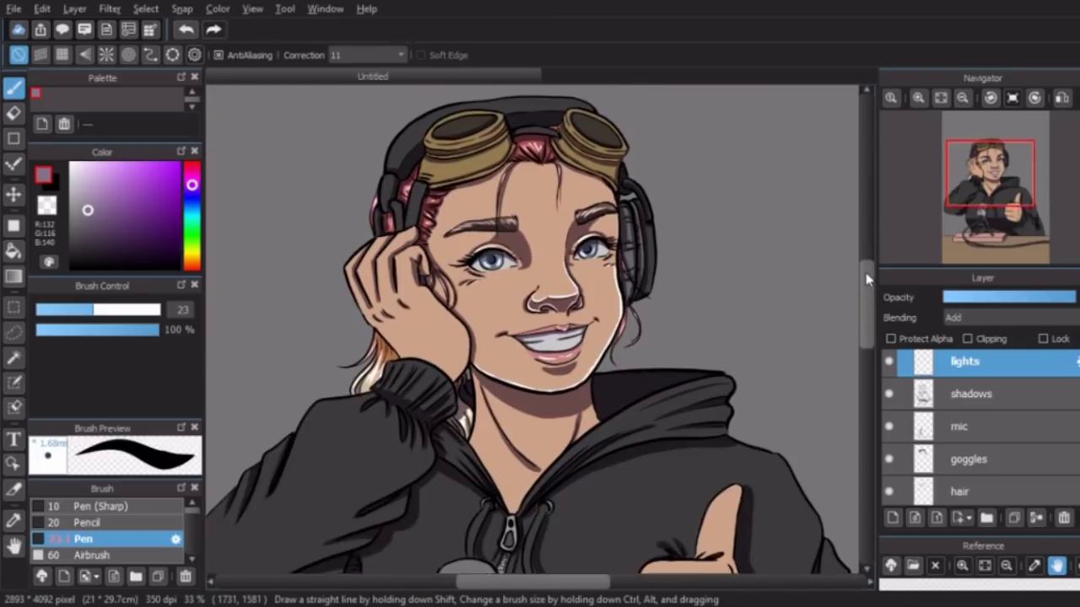
scroll(701, 162, up, 6)
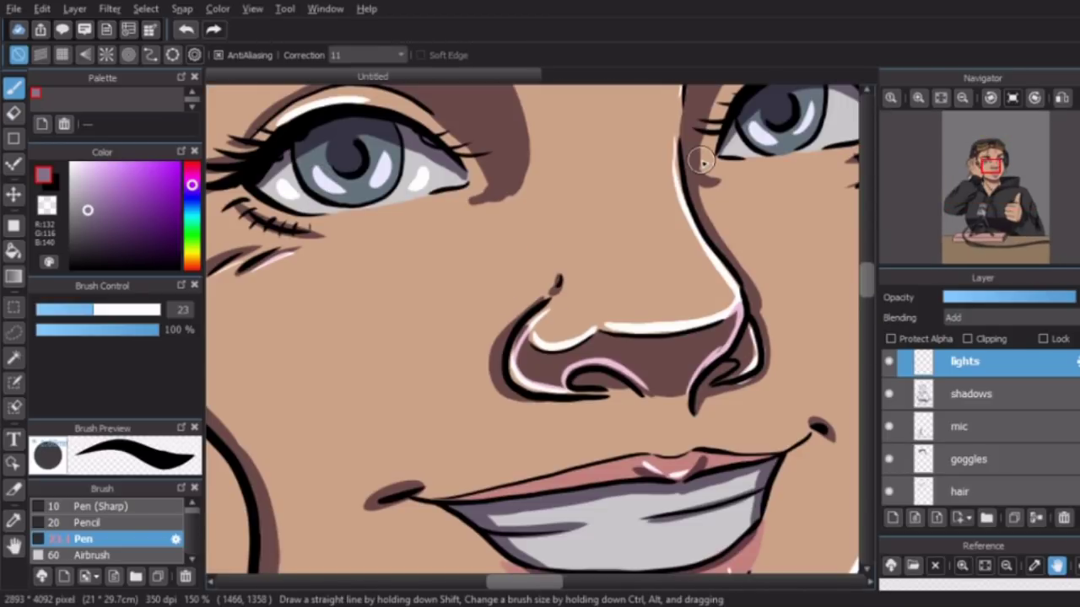
Highlight the outer finger edges and upper outlines of the hand resting against the head.
scroll(701, 162, down, 4)
scroll(480, 227, up, 4)
mouse_move(480, 228)
mouse_down()
mouse_move(414, 415)
mouse_move(471, 532)
mouse_up()
drag(524, 199, 509, 328)
scroll(509, 327, down, 3)
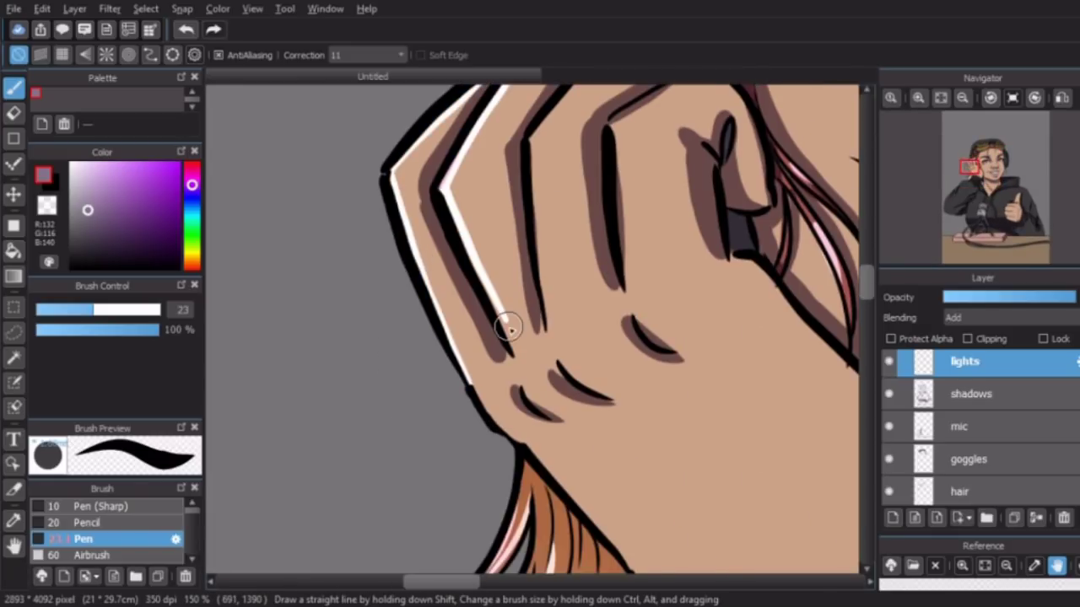
scroll(510, 327, up, 4)
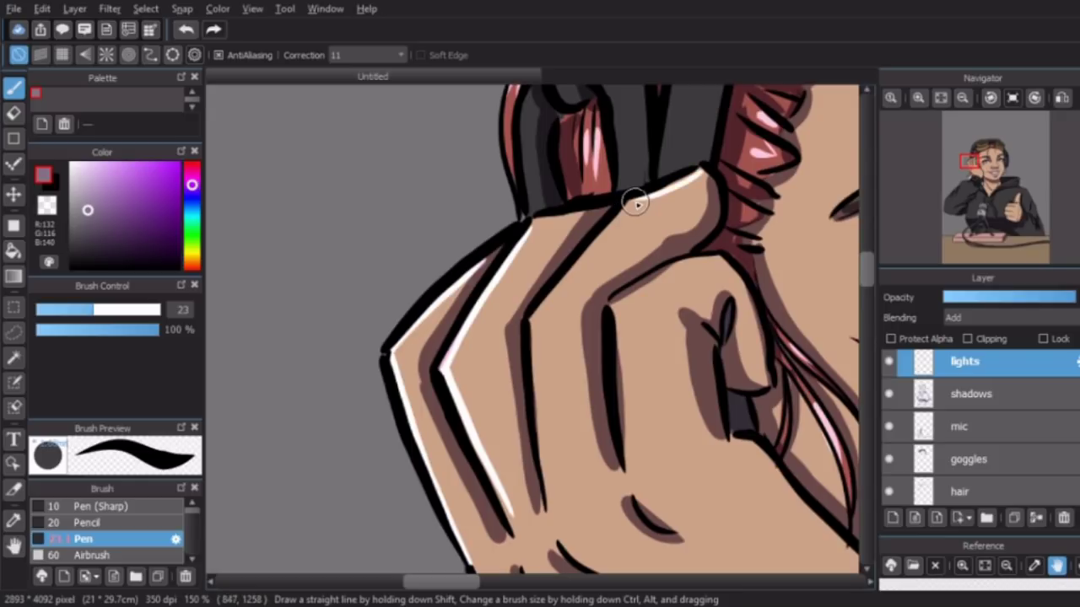
Highlight the remaining finger edges and the knuckle creases of the hand resting against the head.
scroll(535, 149, down, 4)
drag(534, 149, 539, 268)
drag(609, 123, 624, 291)
scroll(692, 237, up, 4)
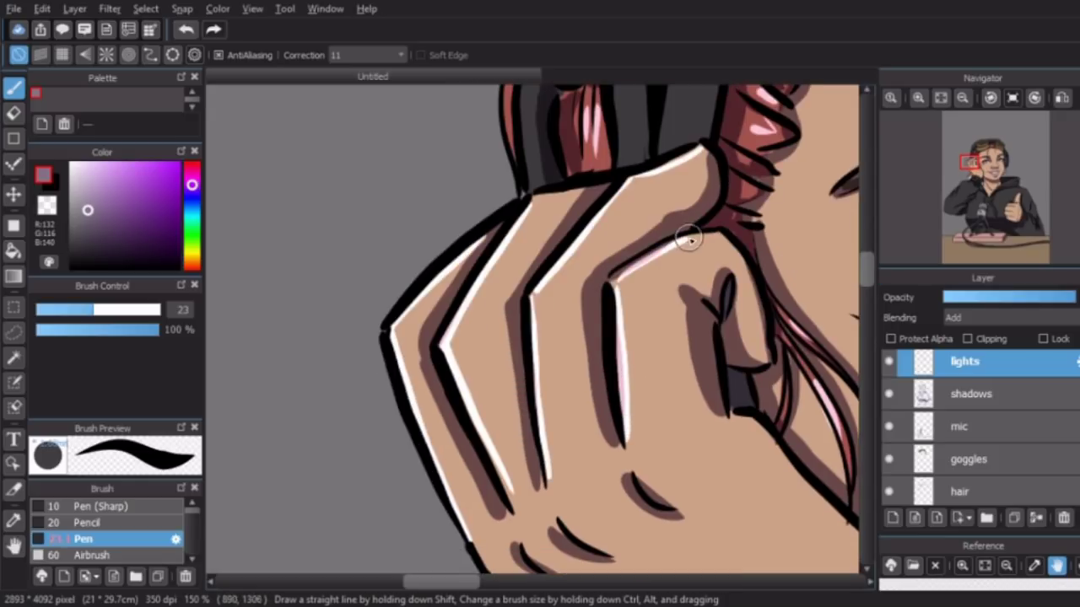
scroll(692, 236, down, 5)
drag(519, 370, 557, 395)
drag(632, 295, 660, 321)
scroll(661, 322, down, 5)
scroll(590, 337, down, 4)
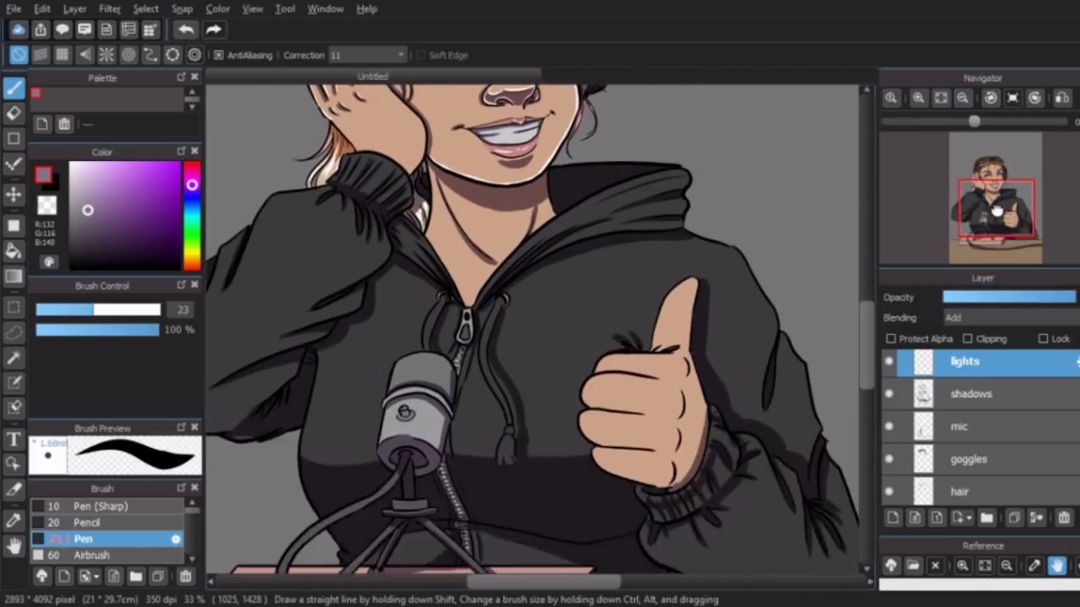
click(973, 394)
scroll(752, 344, up, 5)
click(962, 361)
scroll(591, 337, right, 3)
mouse_move(649, 253)
mouse_down()
mouse_move(602, 279)
mouse_move(557, 361)
mouse_move(528, 477)
mouse_up()
key(ctrl+z)
click(186, 28)
Highlight the thumb's edges, the finger outlines and the knuckle creases of the thumbs-up hand.
drag(660, 294, 639, 474)
click(962, 98)
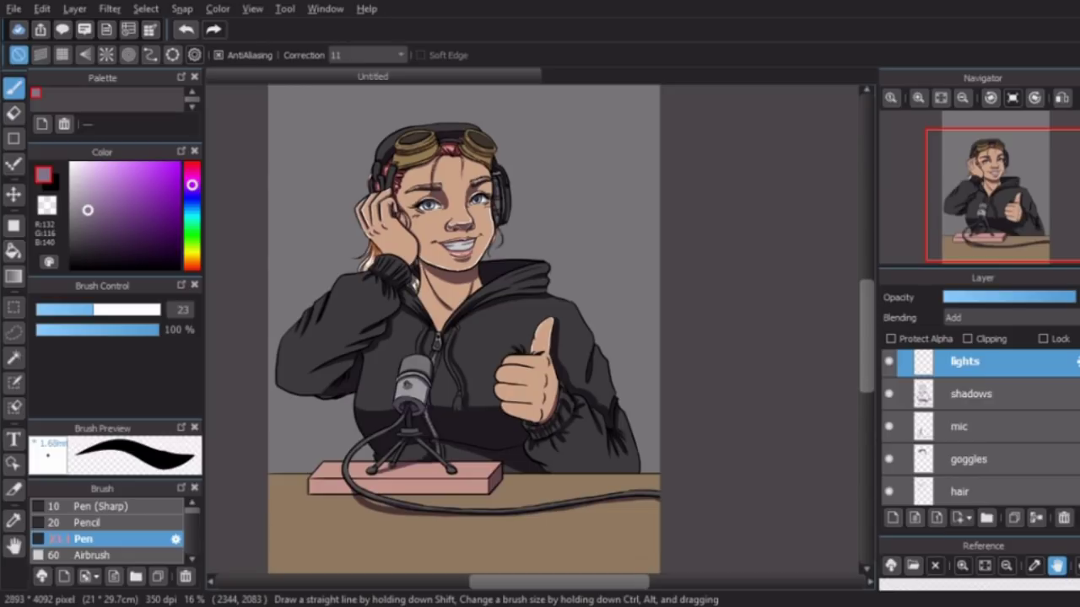
scroll(530, 337, up, 5)
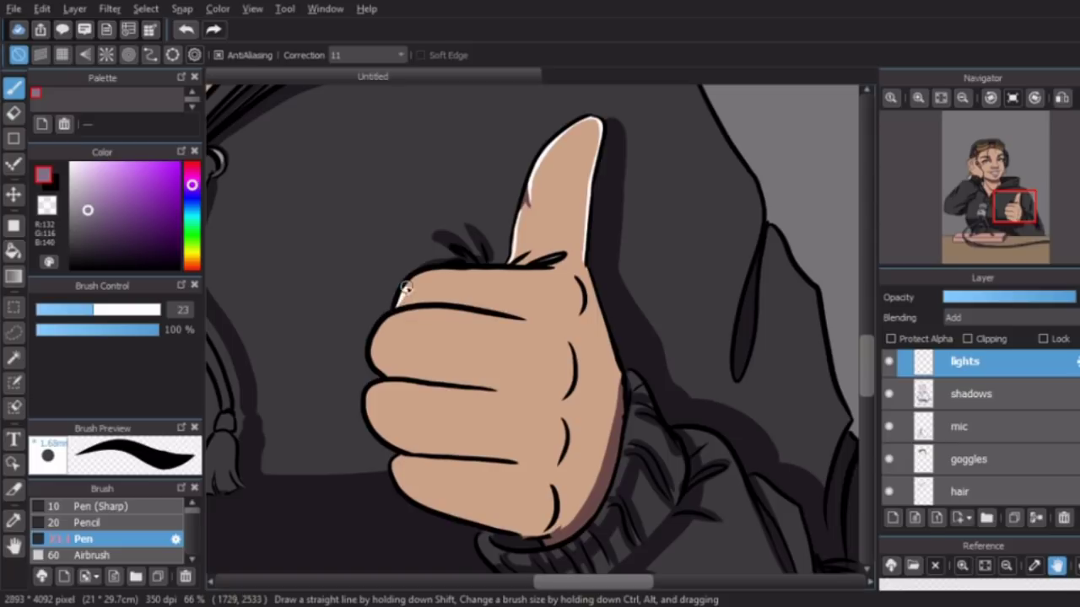
drag(371, 382, 494, 392)
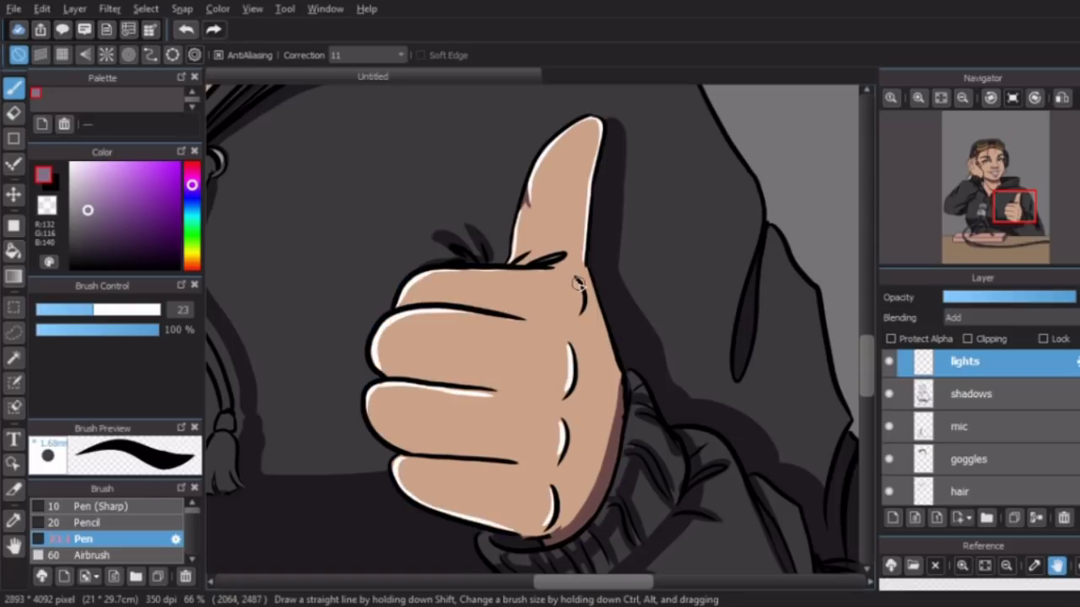
Outline and fill the palm side of the thumbs-up hand, behind the knuckle creases, on the shadows layer.
key(ctrl+Down)
mouse_move(553, 496)
mouse_down()
mouse_move(578, 285)
mouse_move(559, 258)
mouse_move(590, 337)
mouse_up()
key(g)
scroll(540, 320, down, 4)
scroll(844, 97, up, 3)
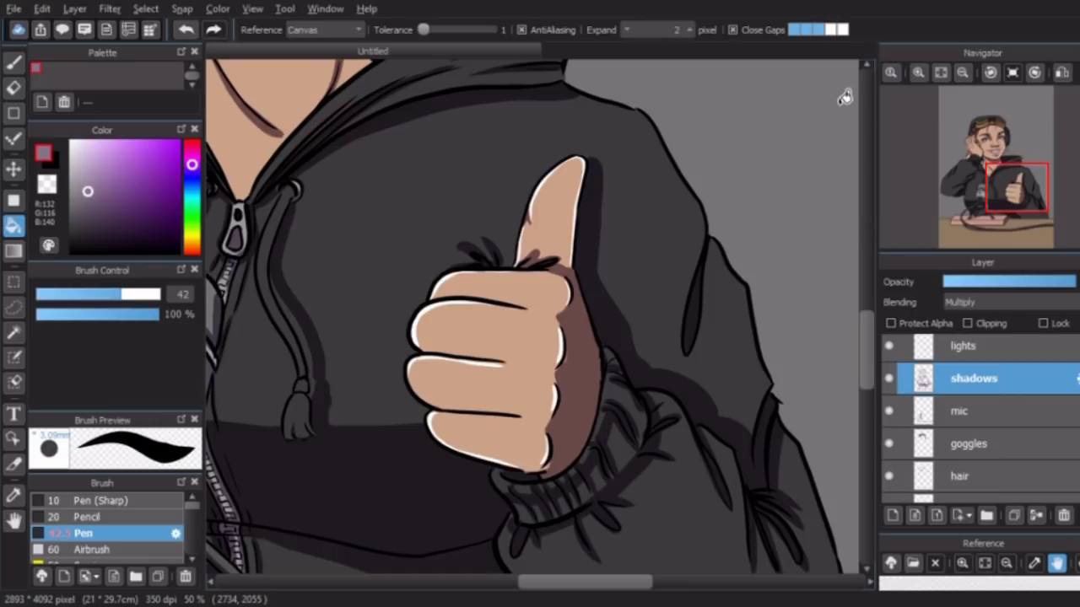
Shade along the three dividing lines between the fingers of the thumbs-up hand.
scroll(544, 412, up, 2)
key(b)
drag(329, 413, 515, 424)
drag(312, 291, 490, 317)
drag(331, 192, 520, 211)
scroll(614, 280, down, 3)
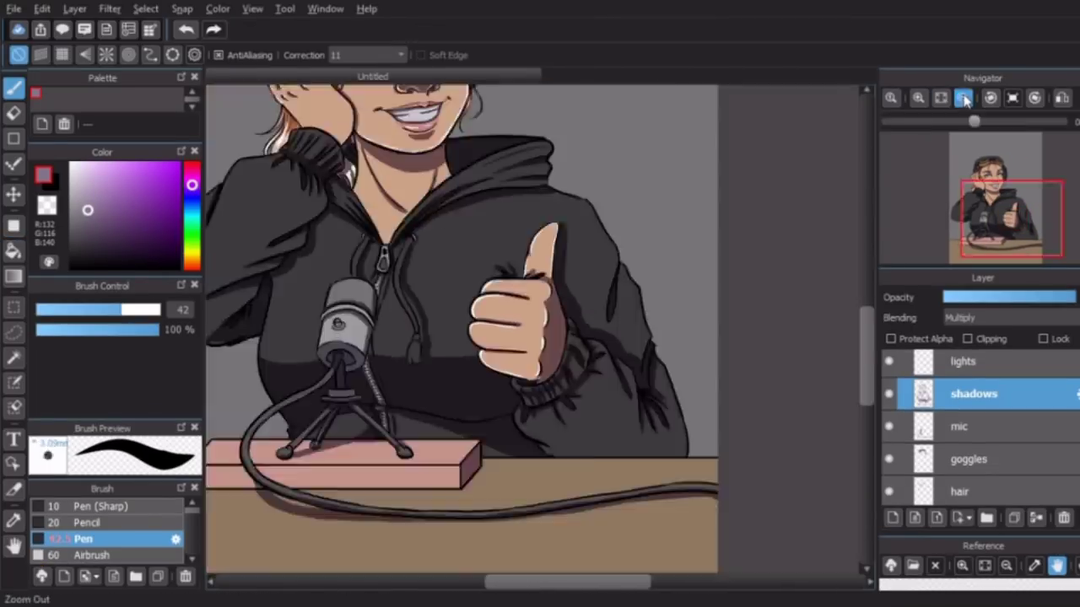
Deepen the shading on the thumbs-up sleeve's cuff and folds, and paint the microphone's cast shadow on the hoodie.
scroll(622, 344, up, 2)
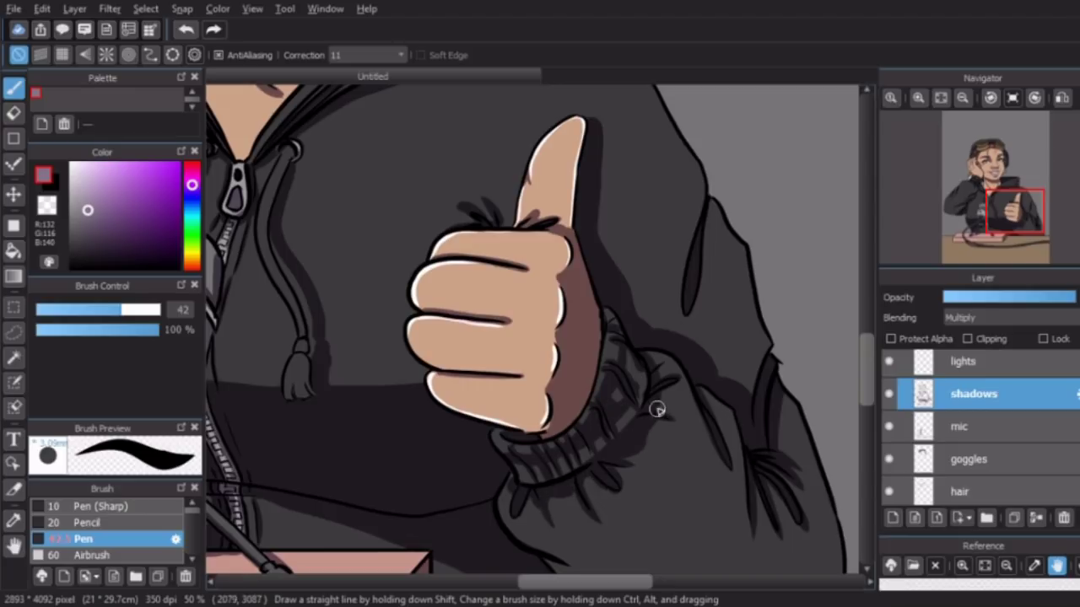
scroll(610, 544, down, 3)
scroll(422, 337, up, 4)
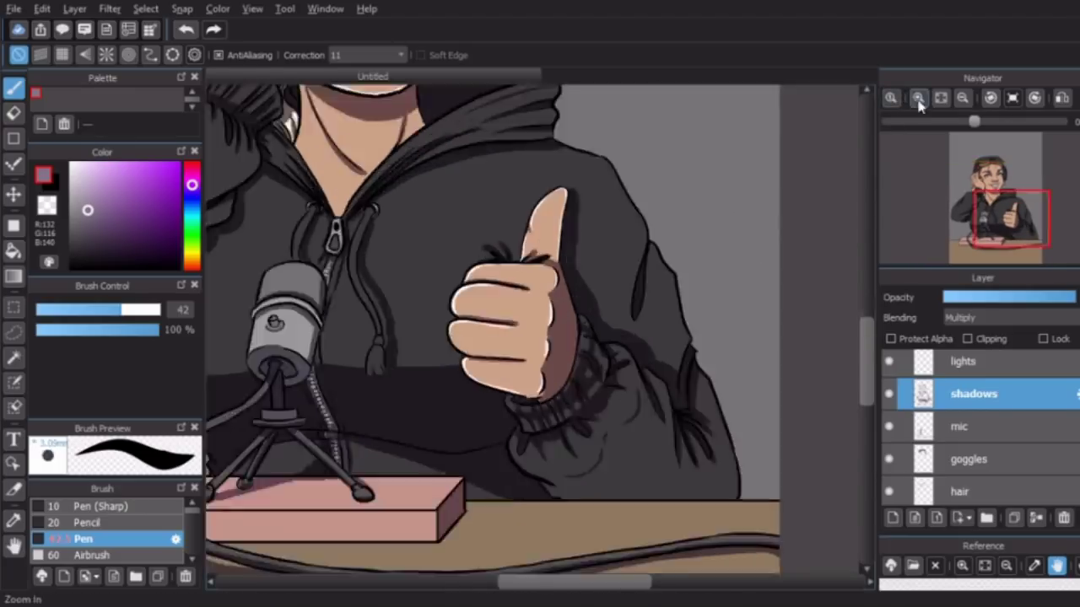
drag(471, 204, 490, 253)
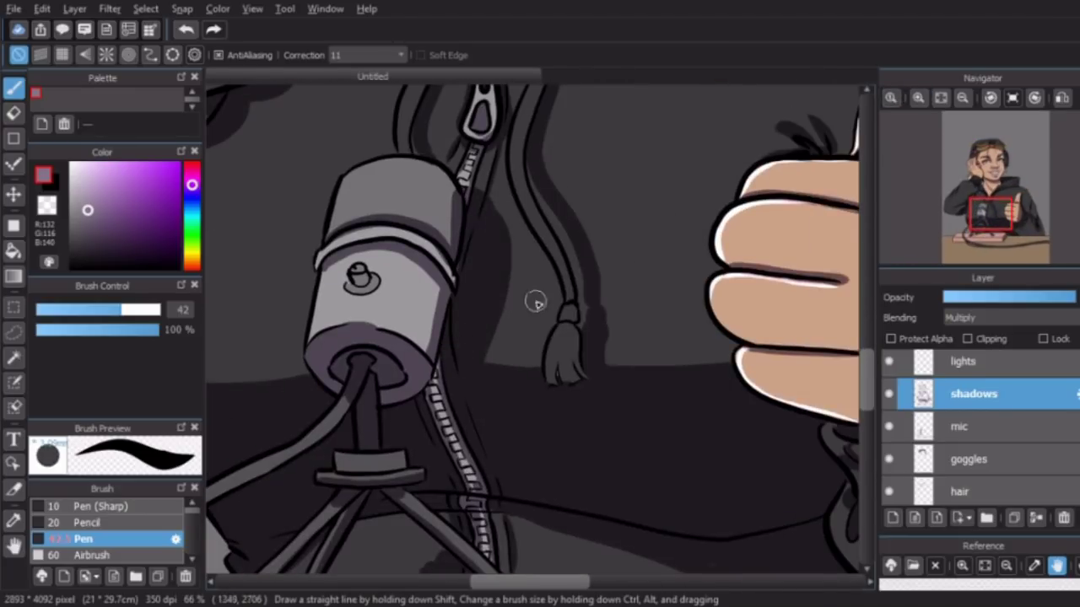
Inspect the shading across the microphone, desk, box, face and raised hand, close up and at full view.
scroll(564, 326, down, 2)
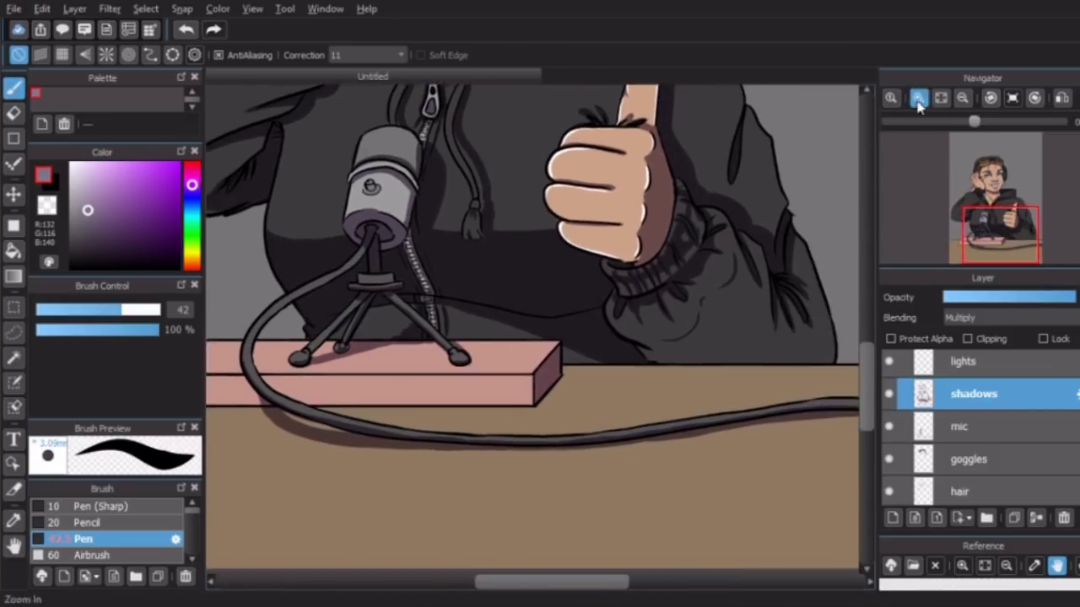
scroll(578, 458, up, 2)
click(955, 235)
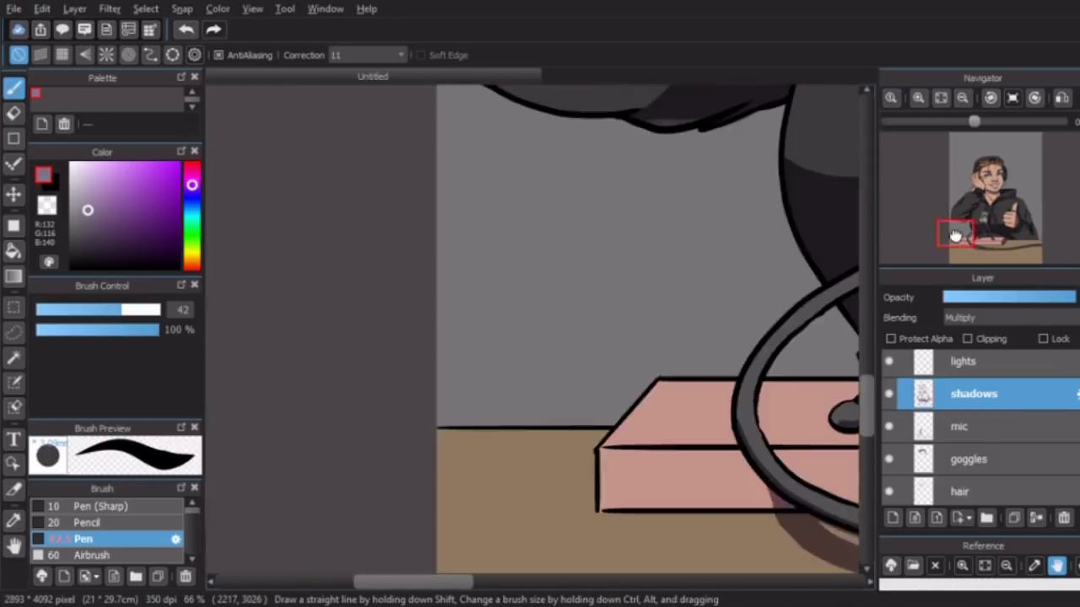
drag(956, 235, 980, 217)
scroll(520, 246, down, 4)
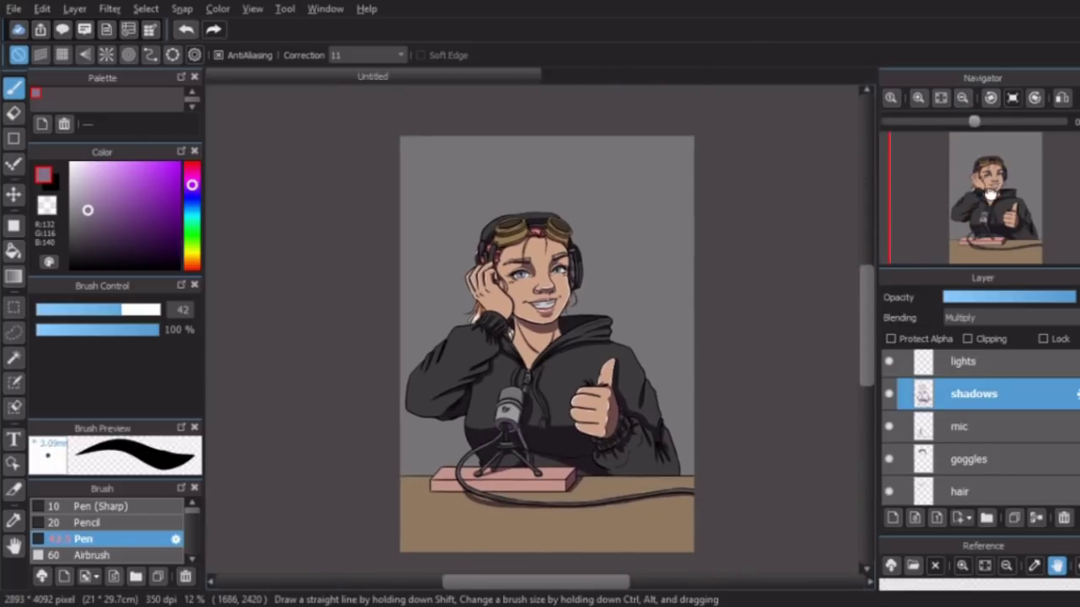
scroll(528, 316, up, 5)
mouse_move(451, 173)
mouse_down()
mouse_move(531, 337)
mouse_move(498, 364)
mouse_up()
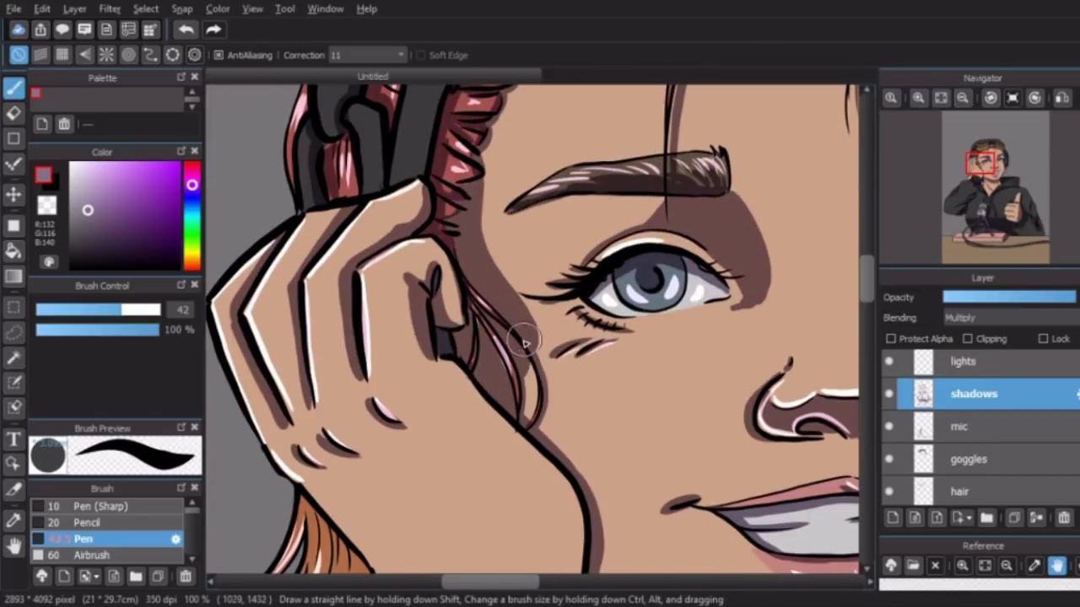
scroll(525, 352, down, 4)
scroll(596, 287, up, 4)
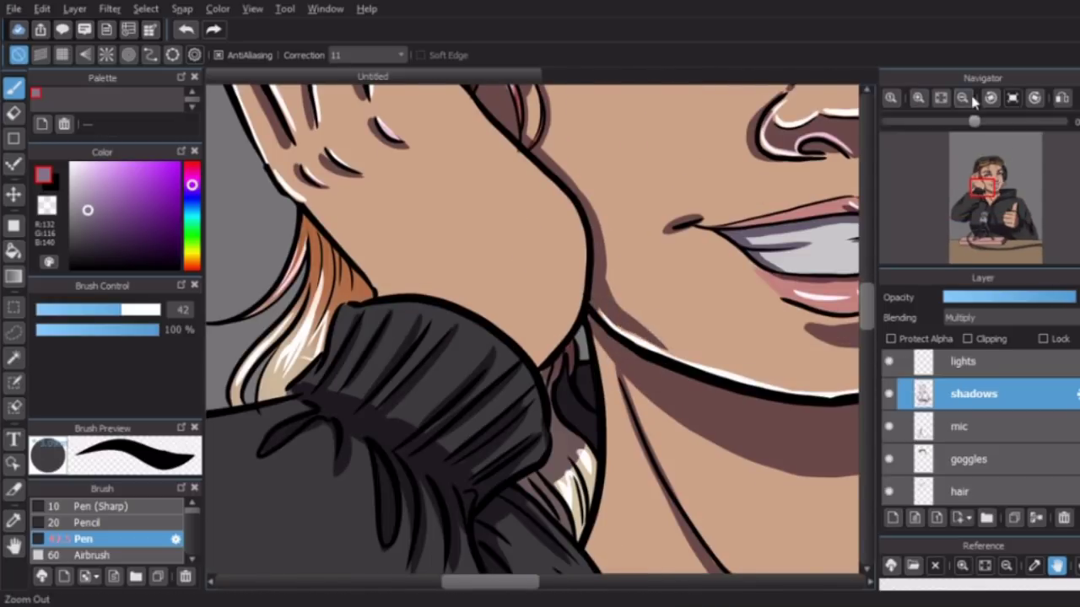
Lower the lights layer's opacity to just under half and the shadows layer's opacity to a little over half.
click(918, 98)
drag(1071, 298, 1023, 302)
key(alt+bracketright)
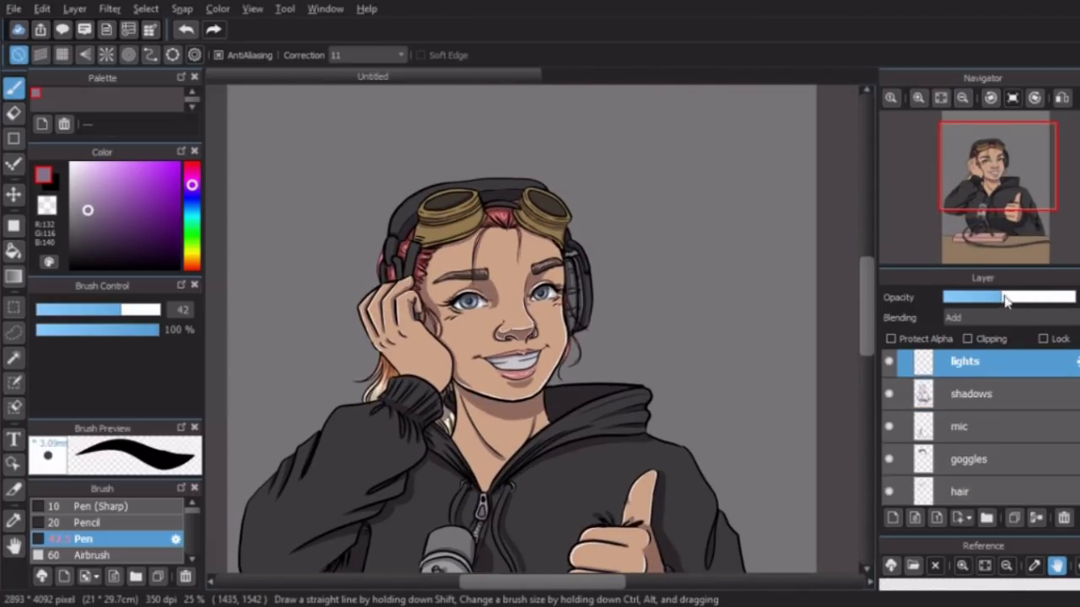
key(alt+bracketleft)
Soften the shadows around the eyes and nose on the shadows layer with the Airbrush at 8% opacity, reducing its size to 30.
click(93, 555)
scroll(367, 202, up, 2)
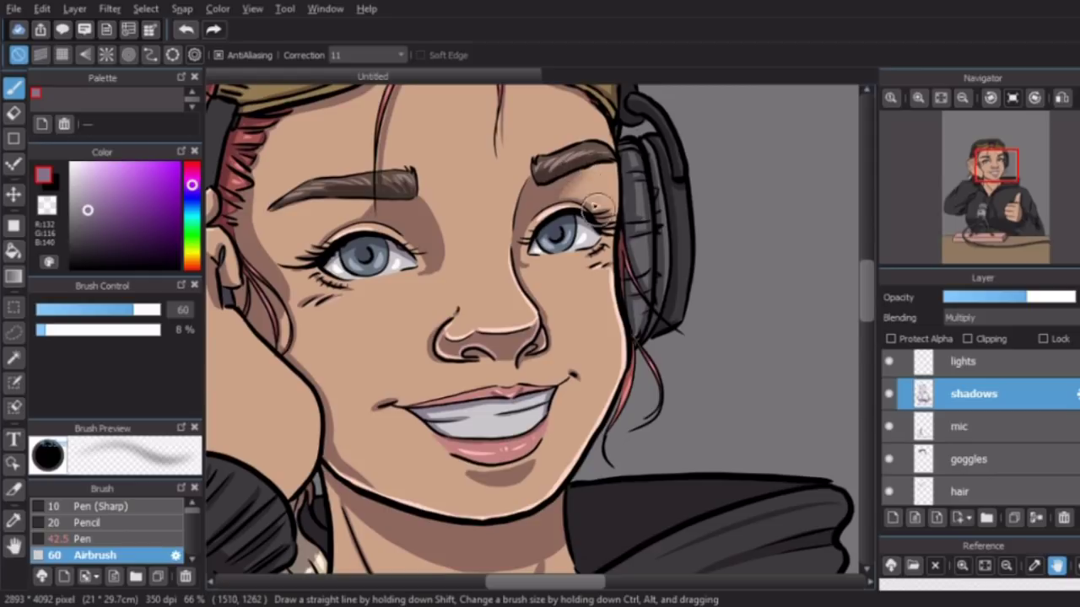
drag(595, 268, 582, 268)
drag(299, 274, 354, 217)
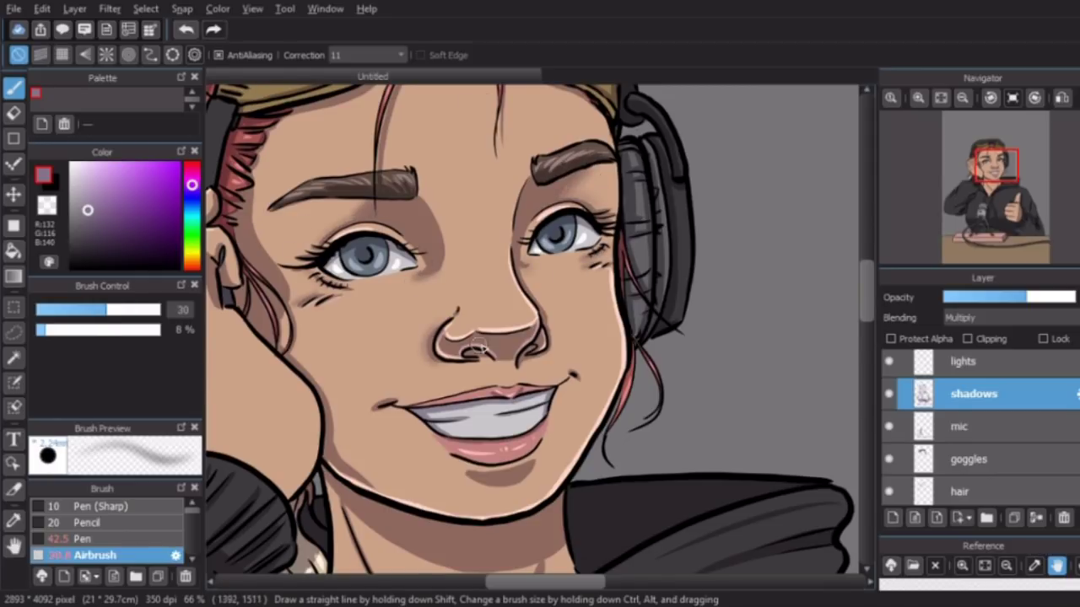
Airbrush soft shading around the mouth, and paint Pen highlights of size 22 on the teeth on the lights layer.
scroll(613, 242, down, 3)
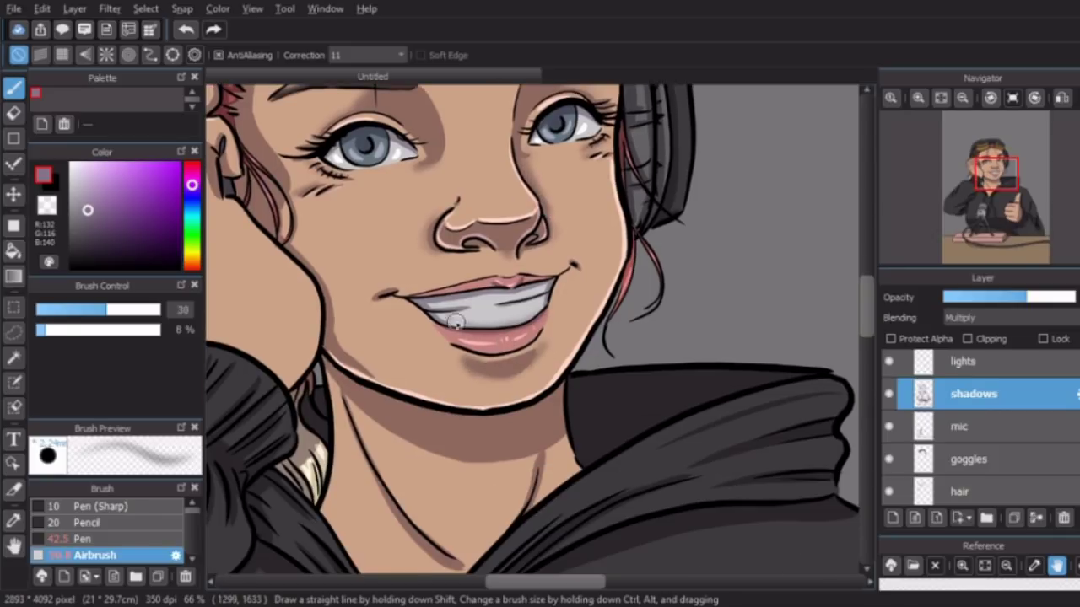
key(ctrl+Up)
key(Up)
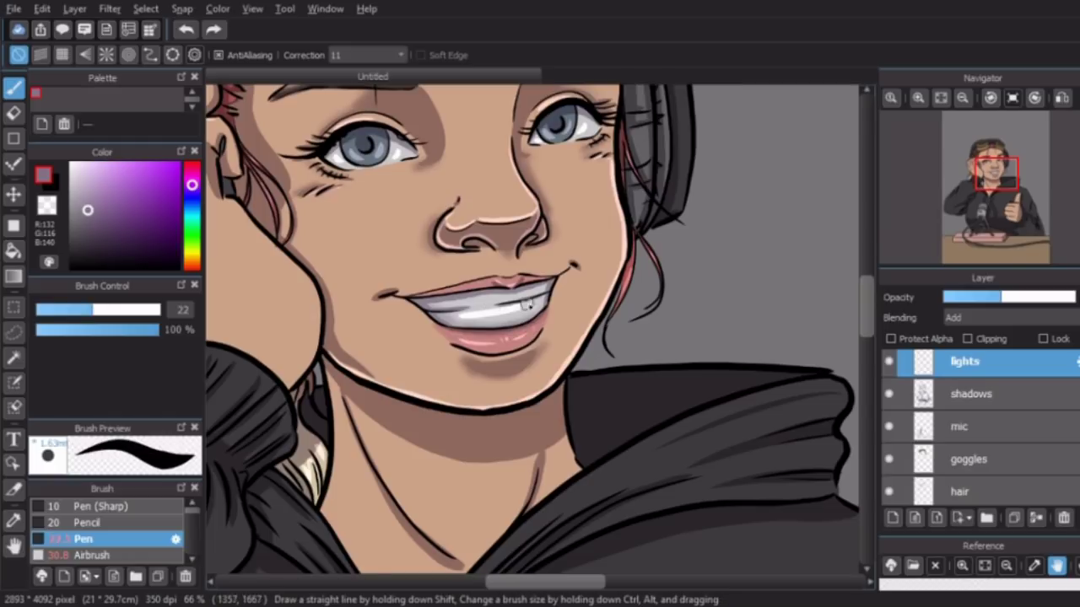
Airbrush soft shadows along the cheek, jaw, upper neck and forehead beneath the goggles on the shadows layer.
click(956, 408)
key(Down)
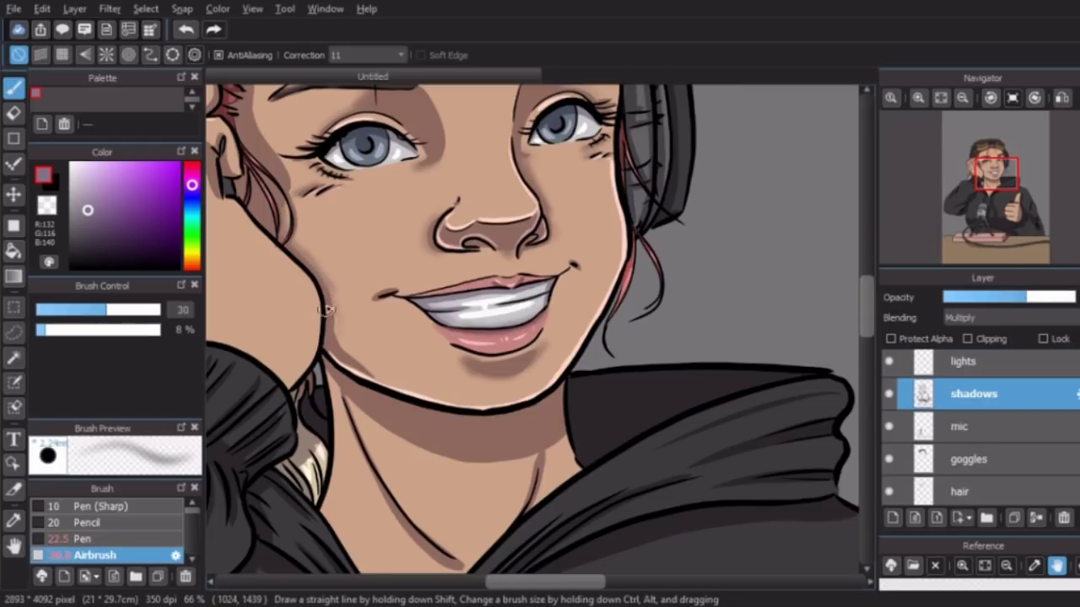
scroll(426, 148, up, 1)
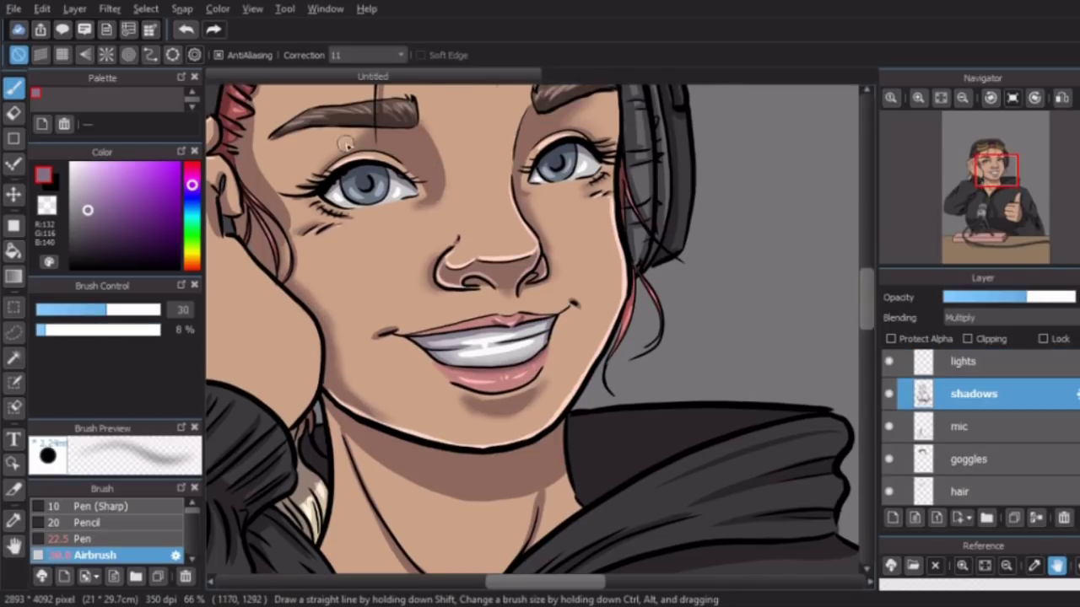
mouse_move(284, 247)
mouse_down()
mouse_move(245, 127)
mouse_move(286, 210)
mouse_up()
scroll(457, 136, down, 3)
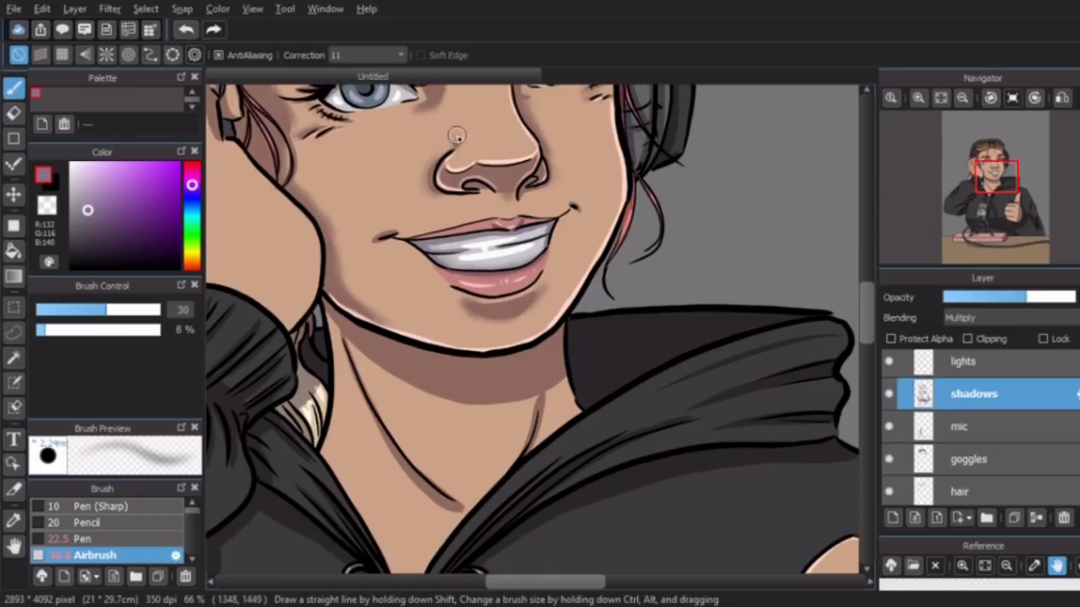
drag(337, 321, 379, 360)
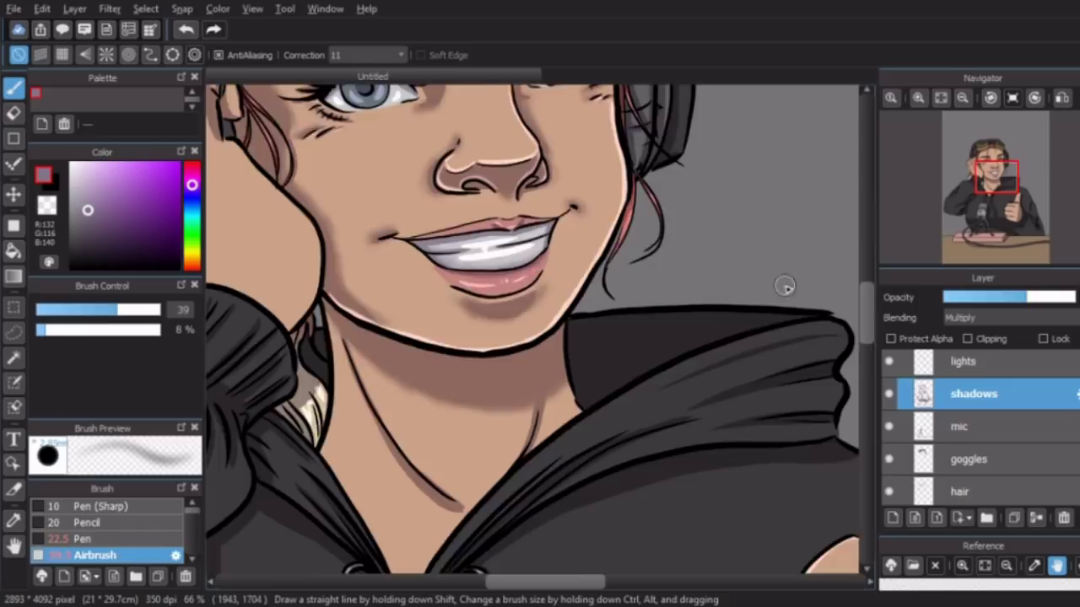
scroll(785, 287, up, 6)
scroll(395, 218, up, 2)
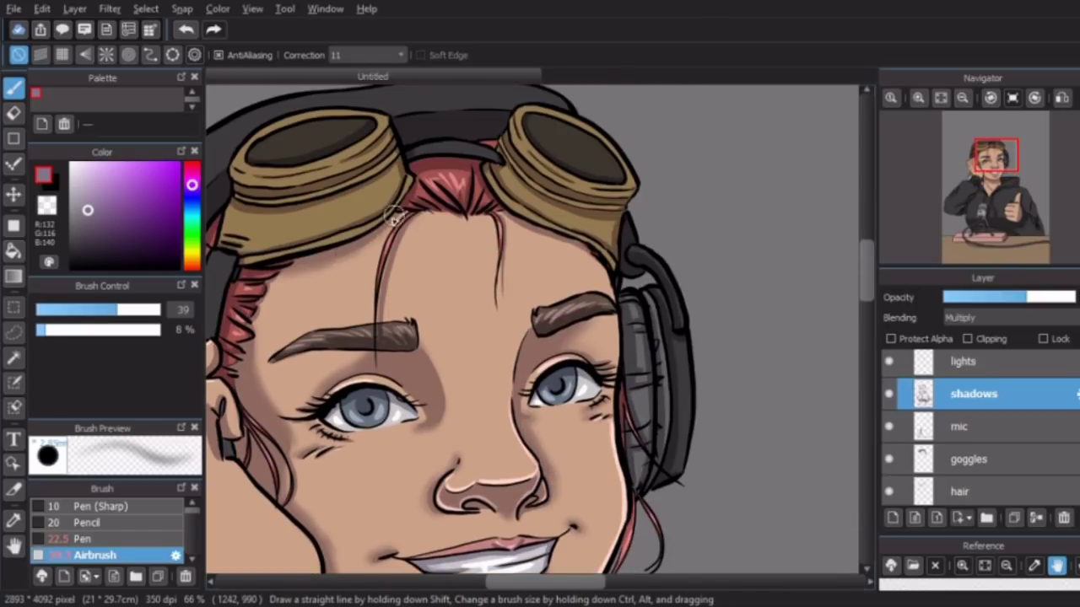
Airbrush soft shading on the neck and the skin above the zipper, raising the brush size to 85.
scroll(699, 231, down, 5)
scroll(699, 278, left, 3)
scroll(707, 393, down, 1)
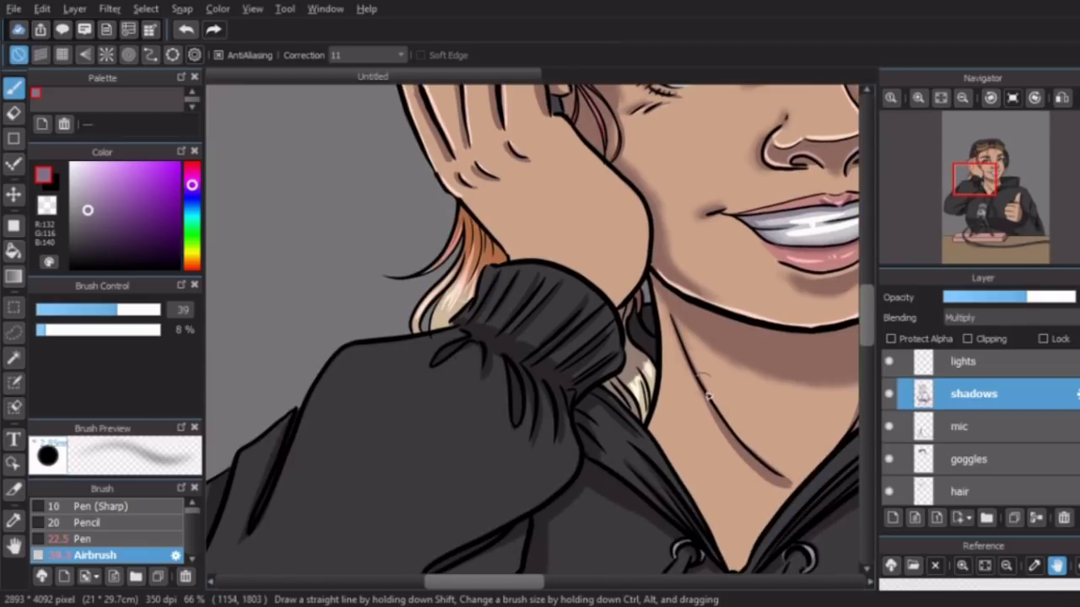
scroll(707, 395, up, 2)
drag(707, 395, 750, 394)
scroll(714, 345, down, 4)
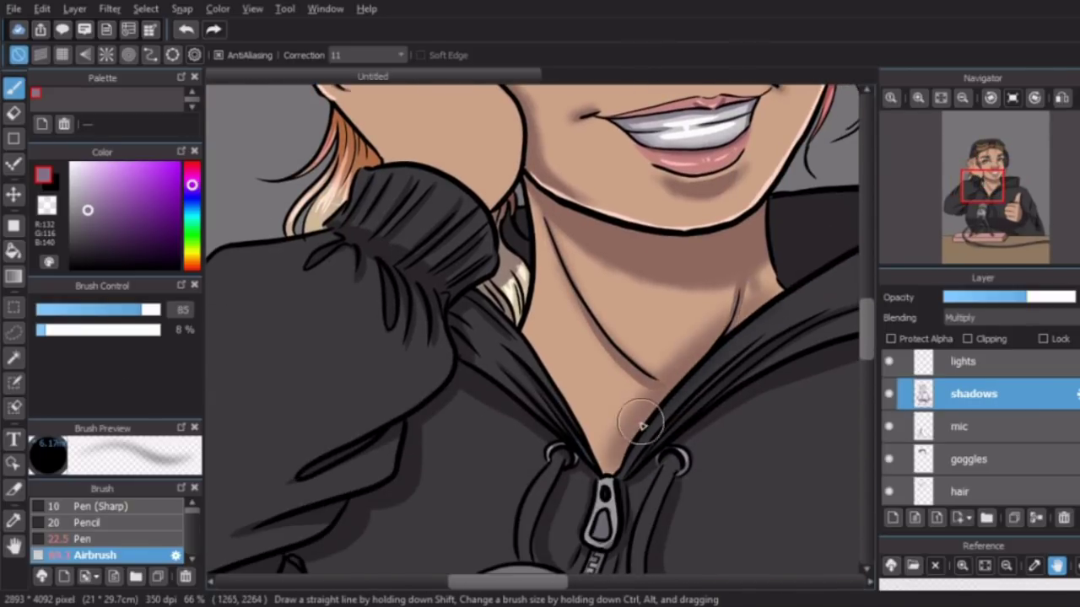
scroll(928, 217, down, 3)
Airbrush soft shadows along the raised hand's fingers and palm edge at size 37, and around its cuff folds at size 46.
scroll(927, 217, up, 3)
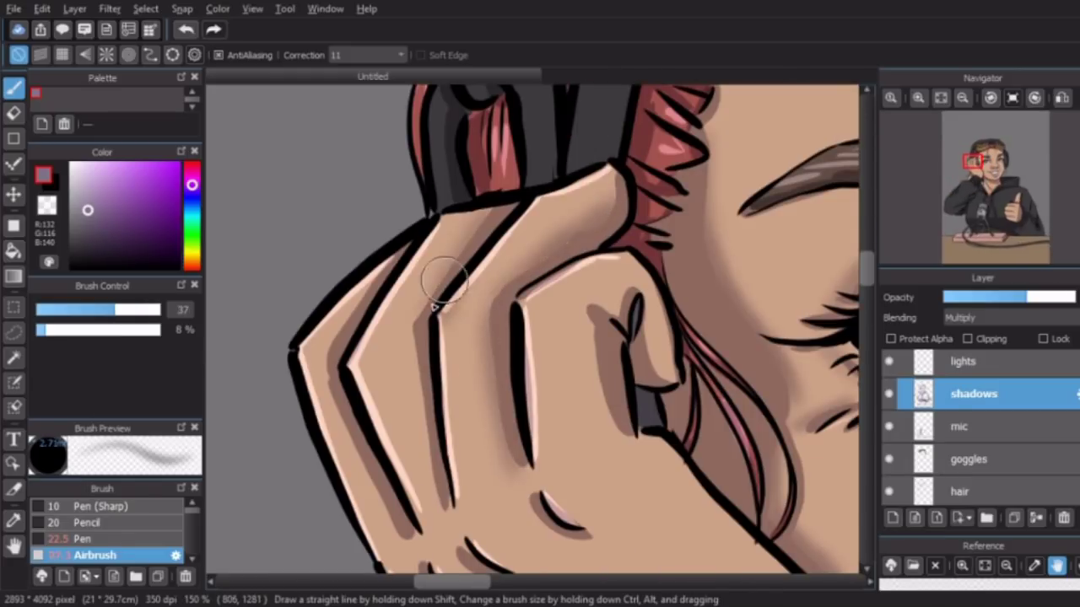
drag(432, 308, 434, 514)
drag(394, 494, 367, 283)
mouse_move(624, 430)
mouse_down()
mouse_move(628, 307)
mouse_move(683, 380)
mouse_up()
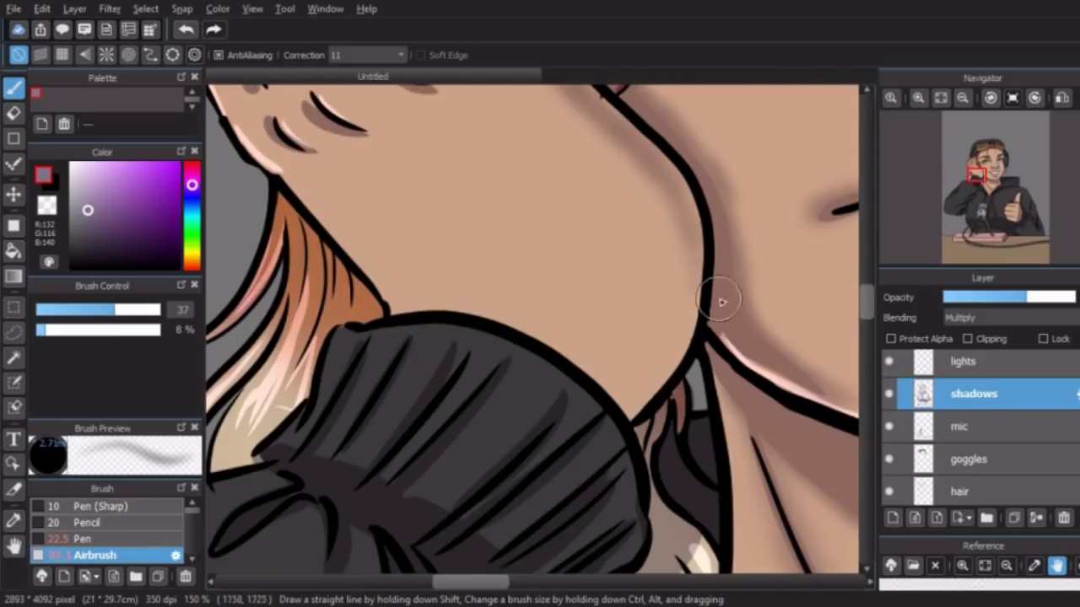
mouse_move(713, 296)
mouse_down()
mouse_move(475, 433)
mouse_move(549, 321)
mouse_move(430, 292)
mouse_move(624, 388)
mouse_up()
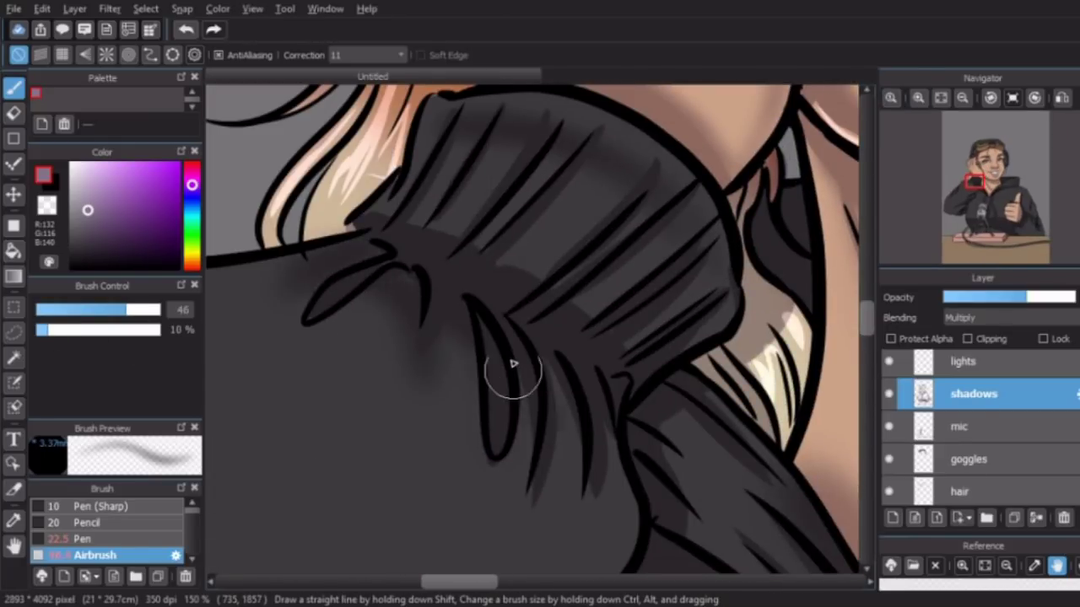
click(962, 98)
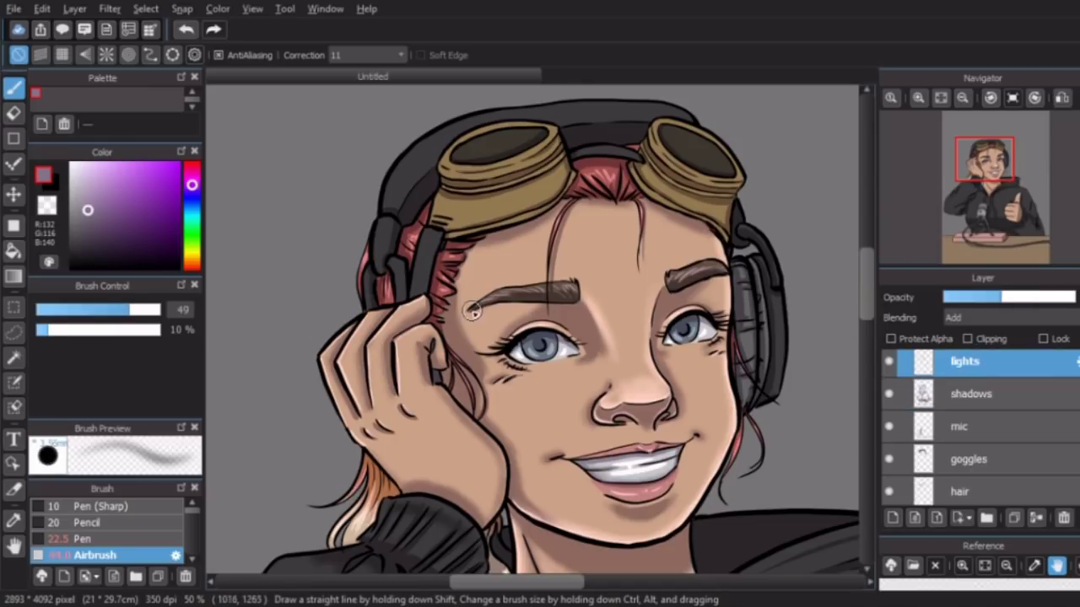
Highlight the hoodie's side edge and the crease across its lower front on the lights layer, using the Pen at size 28.
scroll(868, 332, down, 5)
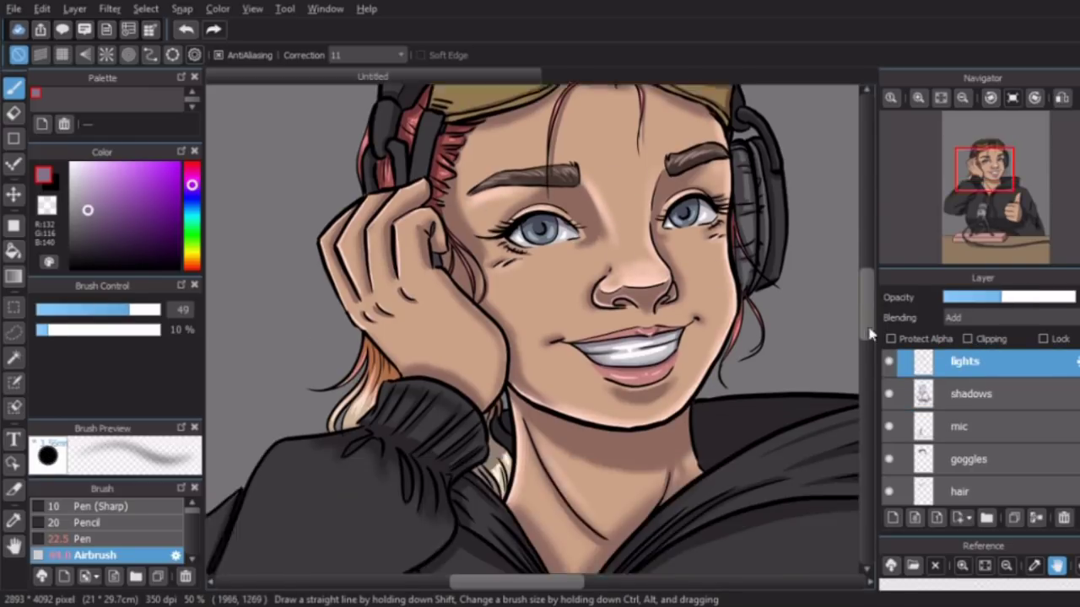
key(ctrl+minus)
click(83, 538)
key(ctrl+plus)
drag(496, 393, 387, 386)
drag(409, 250, 391, 385)
scroll(390, 385, right, 5)
drag(506, 385, 605, 376)
scroll(483, 347, right, 5)
Highlight the outer edge and folds of the thumbs-up sleeve, undoing one stray stroke.
drag(614, 128, 723, 353)
mouse_move(740, 435)
mouse_down()
mouse_move(734, 372)
mouse_move(680, 281)
mouse_move(698, 310)
mouse_up()
key(ctrl+z)
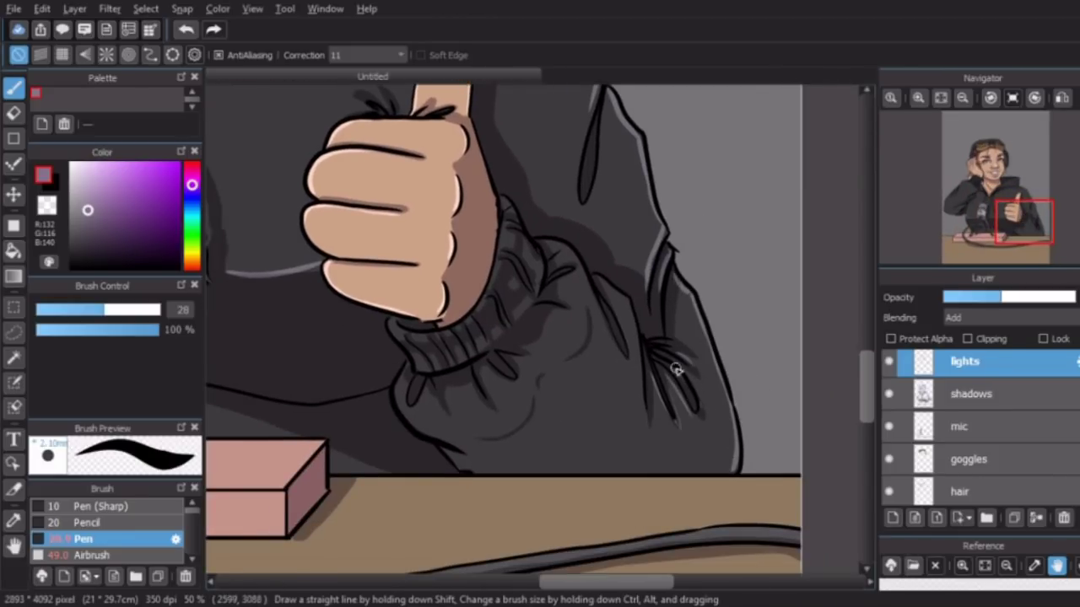
drag(405, 380, 401, 422)
drag(468, 444, 412, 410)
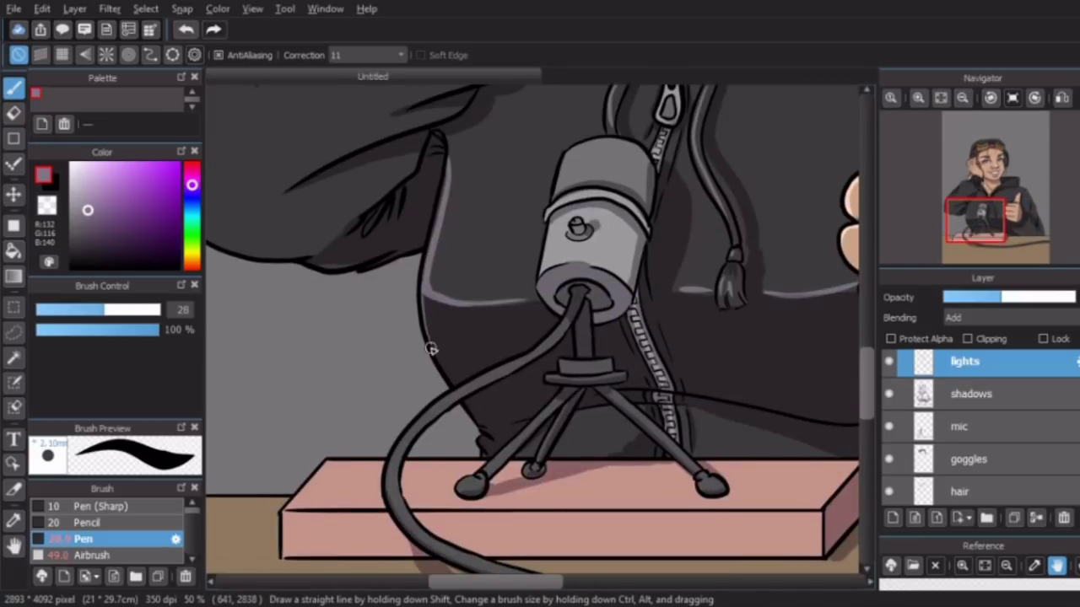
Paint a highlight along the microphone cable, from the microphone's base to the canvas edge, rotating the canvas for the last stretch.
drag(456, 371, 400, 506)
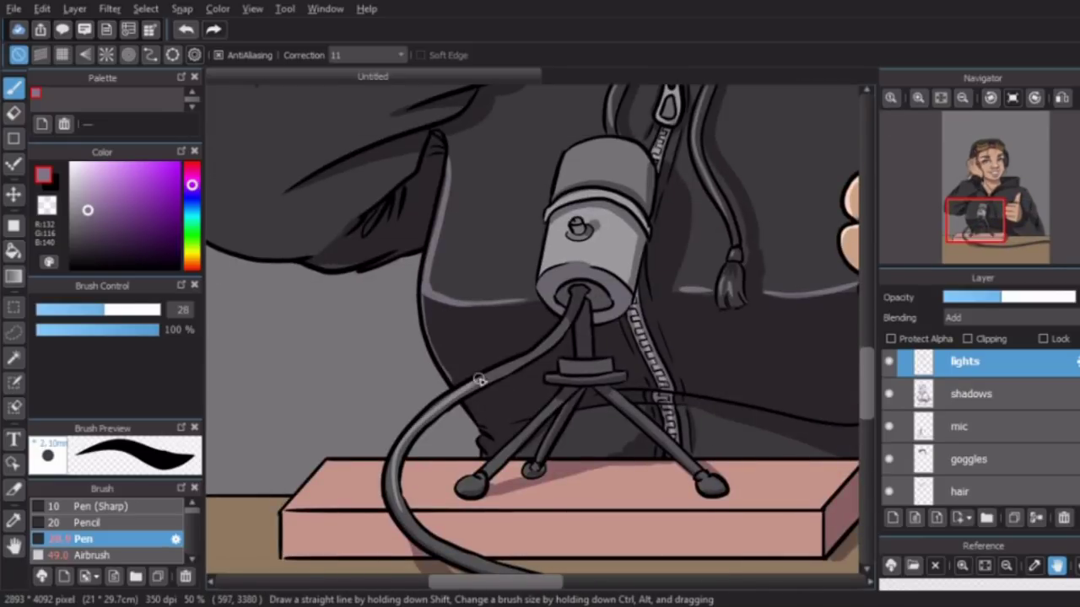
drag(565, 325, 477, 384)
scroll(334, 441, right, 2)
mouse_move(394, 364)
mouse_down()
mouse_move(498, 446)
mouse_move(633, 474)
mouse_up()
scroll(637, 556, right, 3)
key(ctrl+Right)
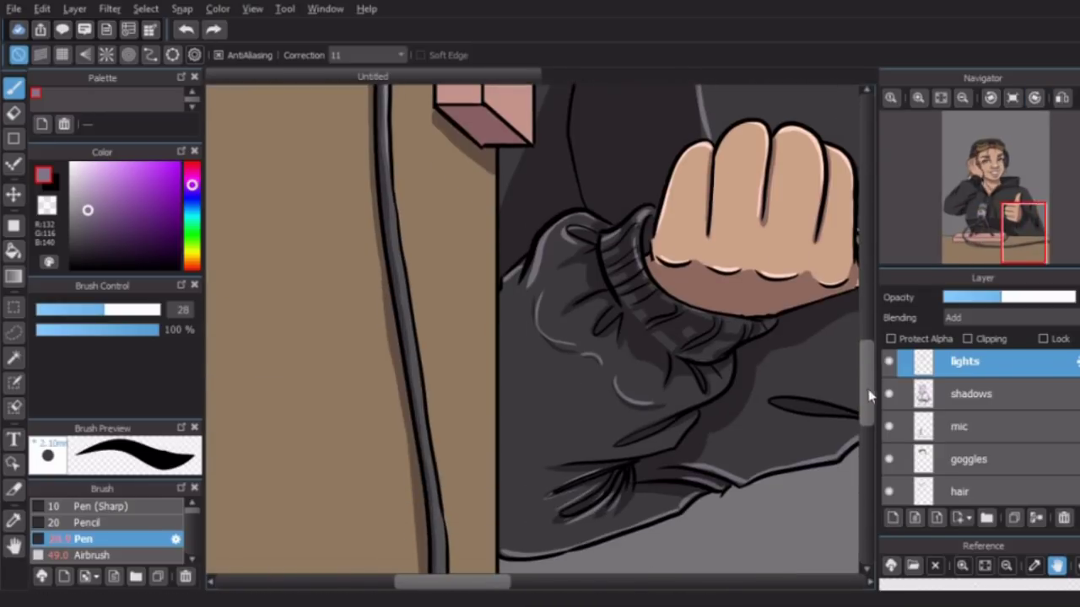
scroll(420, 371, down, 3)
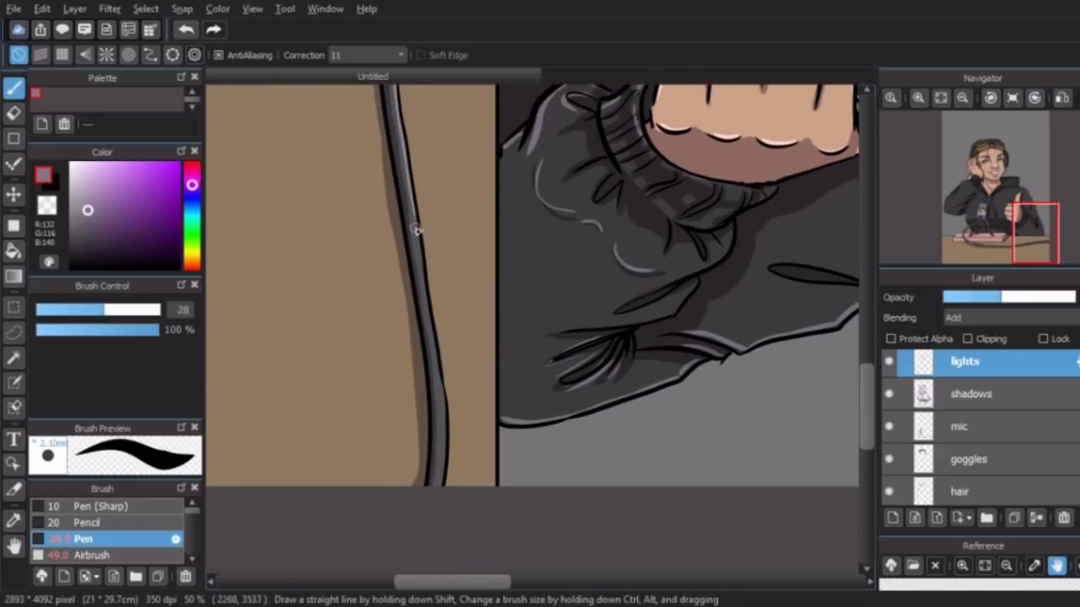
drag(444, 413, 437, 488)
key(ctrl+Left)
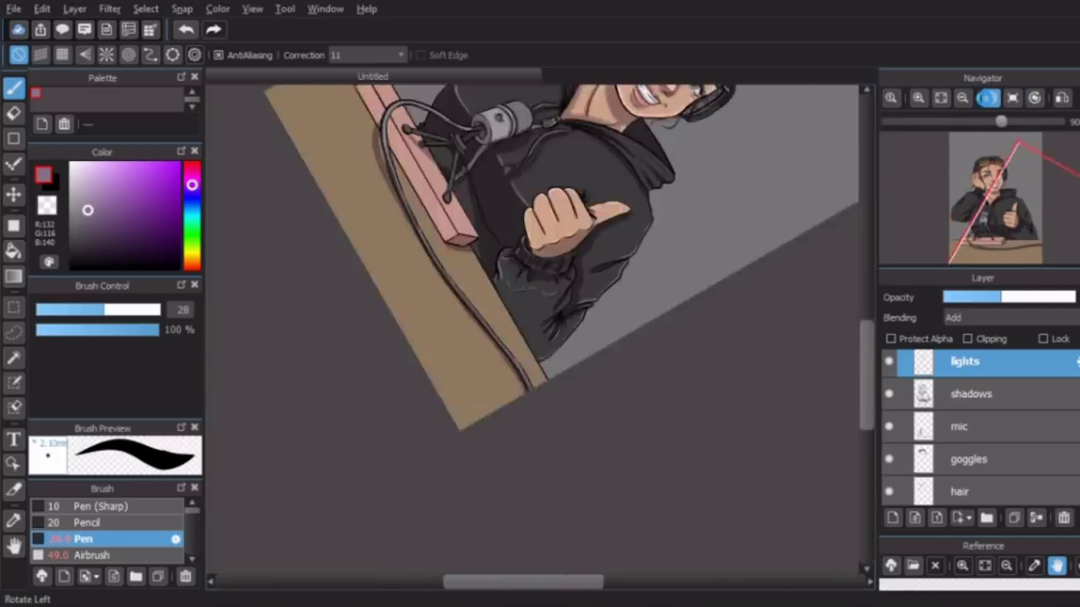
Airbrush soft shading around the box on the desk on the shadows layer, at size 85 and 10% opacity.
key(Down)
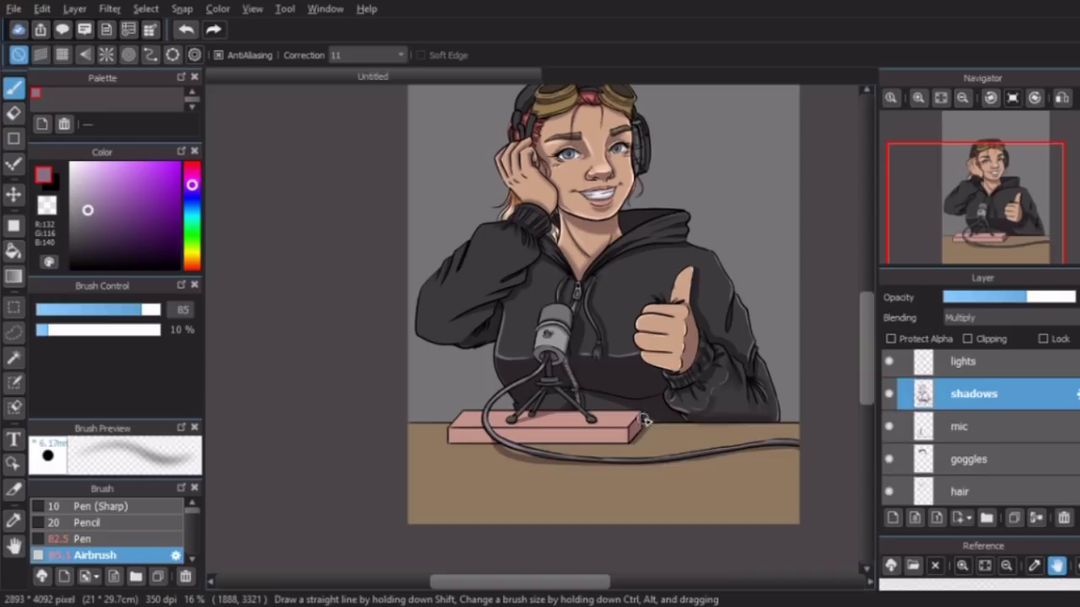
key(Up)
scroll(529, 257, up, 5)
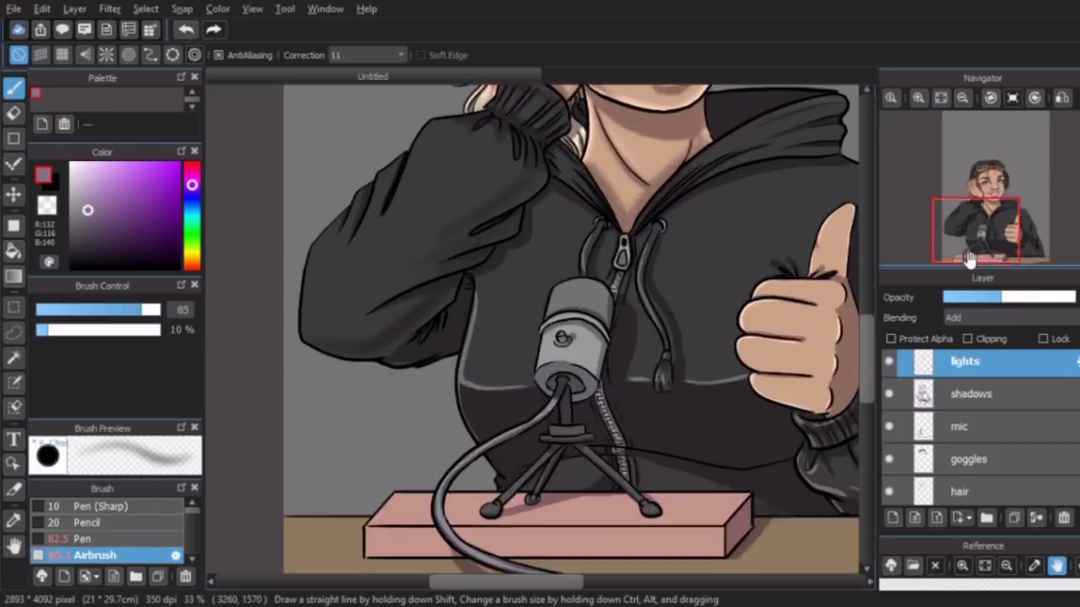
Highlight the raised arm's ribbed cuff, sleeve outline and folds on the lights layer, reducing the Pen size from 82 to 44.
key(Up)
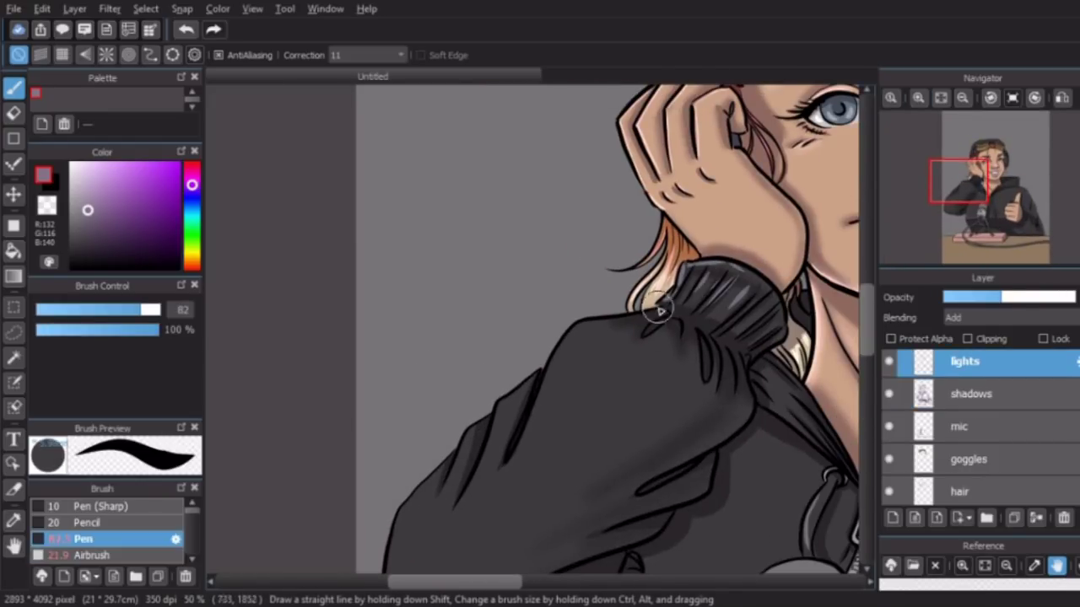
click(933, 206)
drag(933, 207, 947, 207)
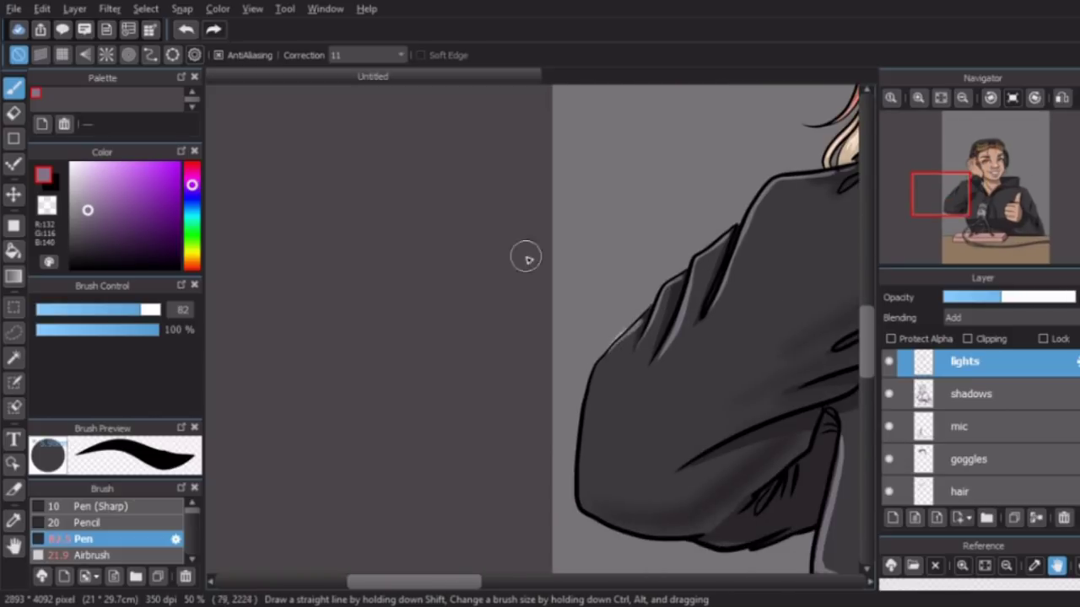
key(bracketleft)
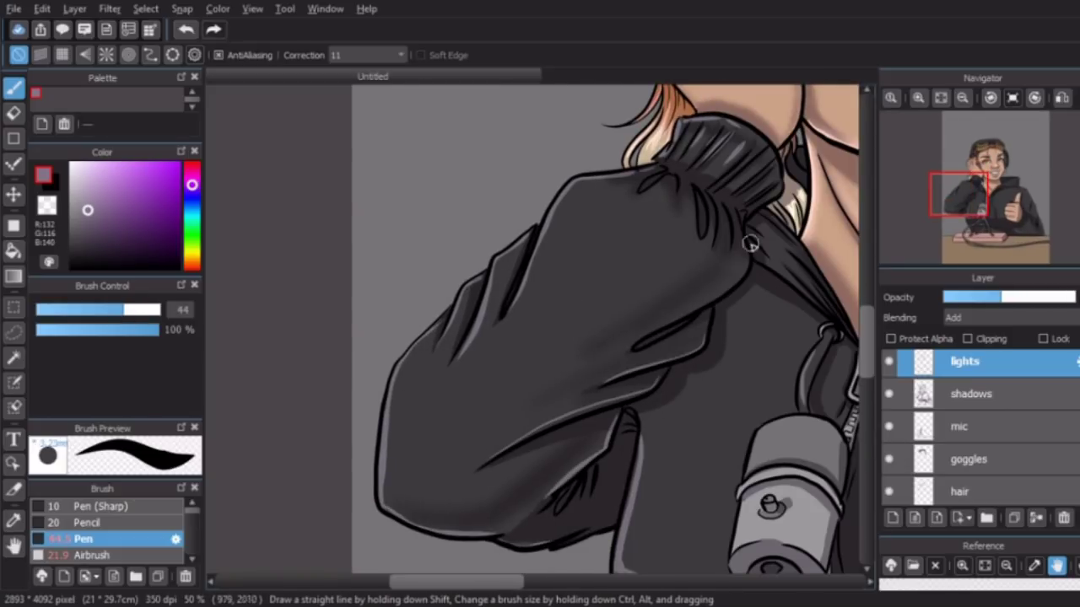
Highlight the folds and lower edge of the hood on the lights layer with the Pen at size 44.
scroll(689, 229, up, 5)
scroll(590, 253, right, 5)
scroll(521, 291, down, 5)
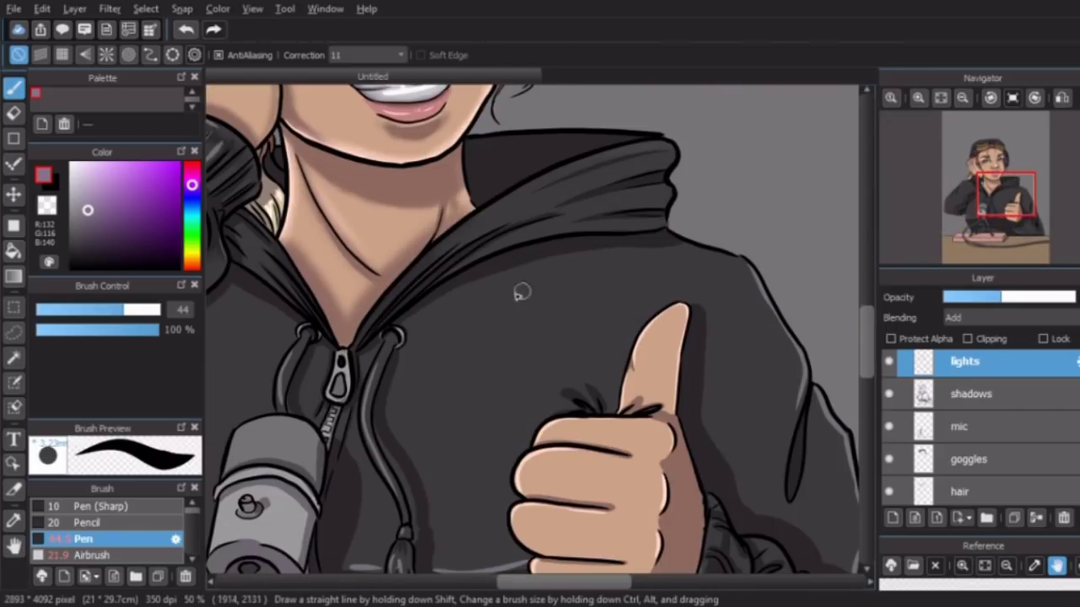
scroll(672, 145, left, 5)
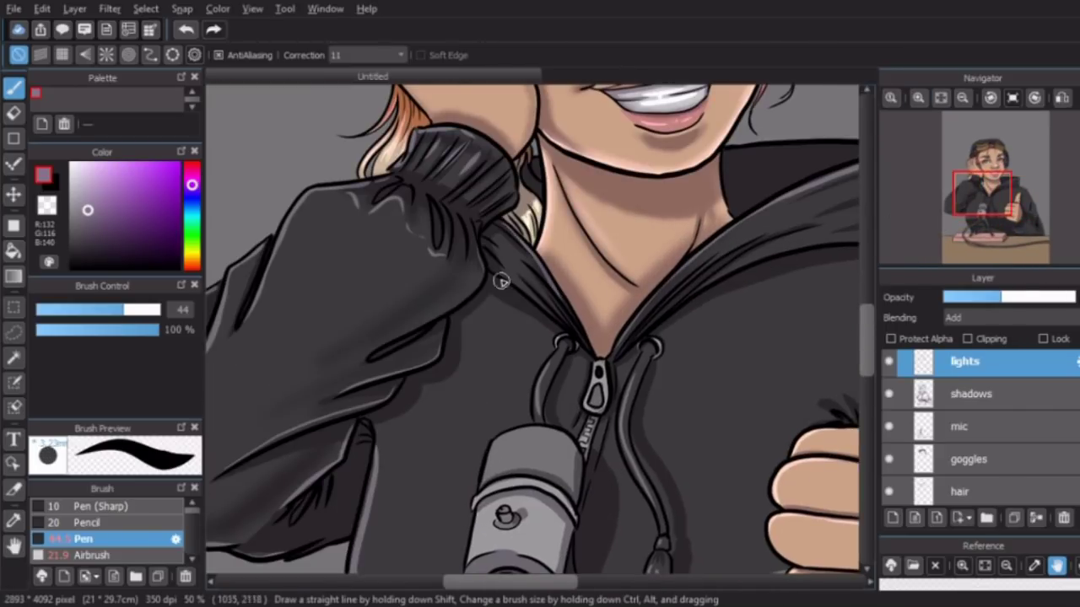
scroll(458, 405, right, 3)
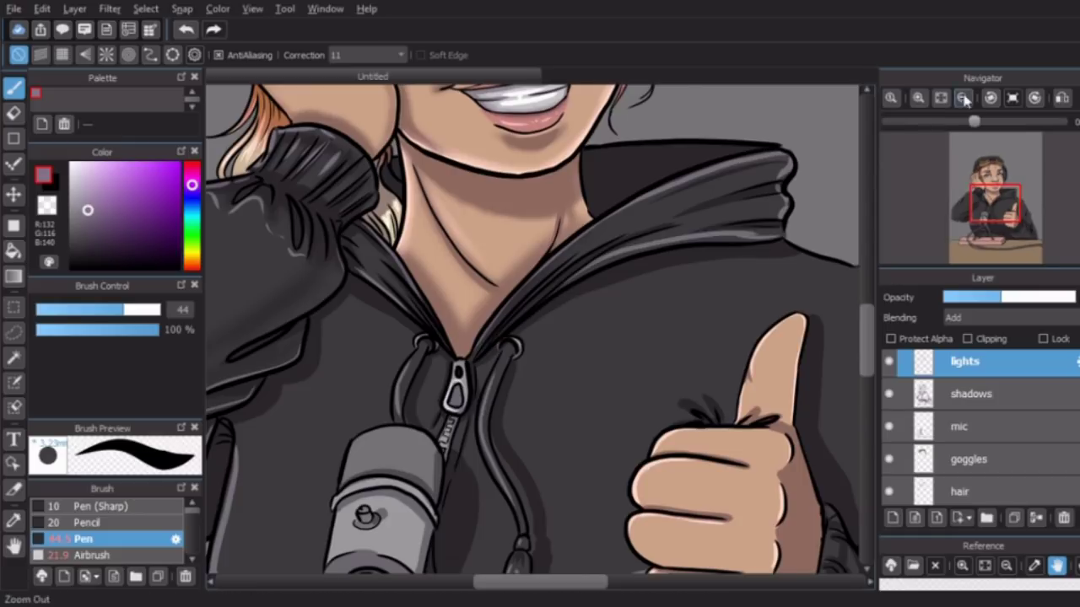
scroll(622, 251, up, 2)
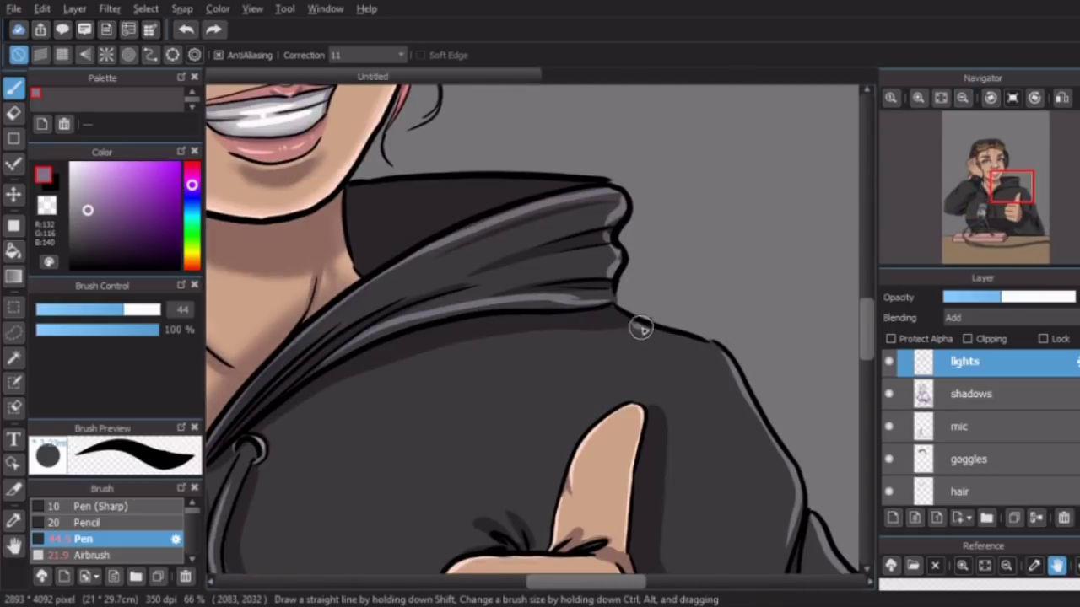
Airbrush soft light along the shoulder and down the thumbs-up sleeve at 10% opacity, using size 61 for the lower sleeve.
click(118, 559)
mouse_move(602, 192)
mouse_down()
mouse_move(613, 297)
mouse_move(704, 355)
mouse_up()
scroll(704, 355, down, 5)
mouse_move(514, 375)
mouse_down()
mouse_move(446, 144)
mouse_move(568, 390)
mouse_move(556, 460)
mouse_up()
scroll(664, 269, down, 3)
drag(621, 192, 559, 258)
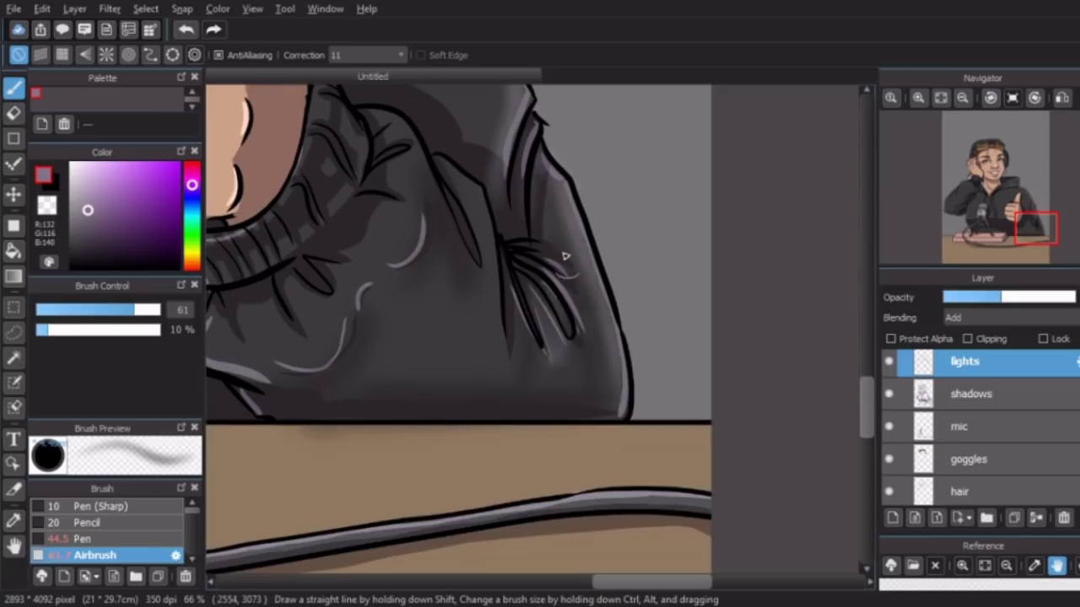
Airbrush soft light around the remaining sleeve folds and above the hoodie's chest crease, using size 118 and 10% opacity.
scroll(608, 264, left, 5)
drag(422, 253, 514, 337)
drag(455, 186, 438, 304)
click(983, 229)
scroll(313, 385, up, 3)
mouse_move(313, 386)
mouse_down()
mouse_move(313, 326)
mouse_move(422, 398)
mouse_move(626, 384)
mouse_up()
scroll(422, 398, right, 5)
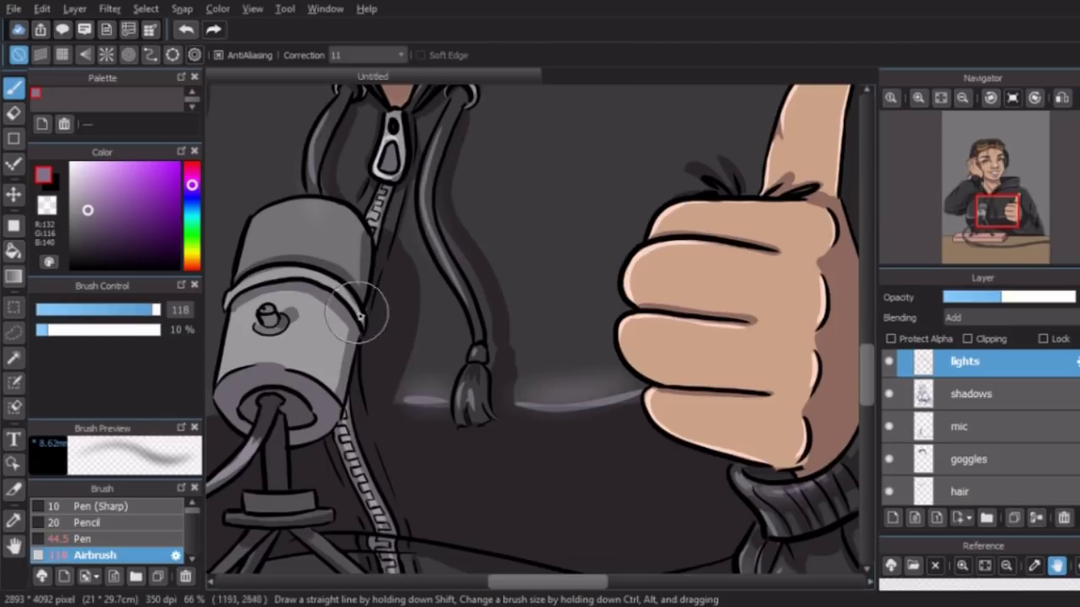
Airbrush soft highlights on the microphone body at size 27 and 10% opacity, and check its layers with the Eraser.
key(p)
key(a)
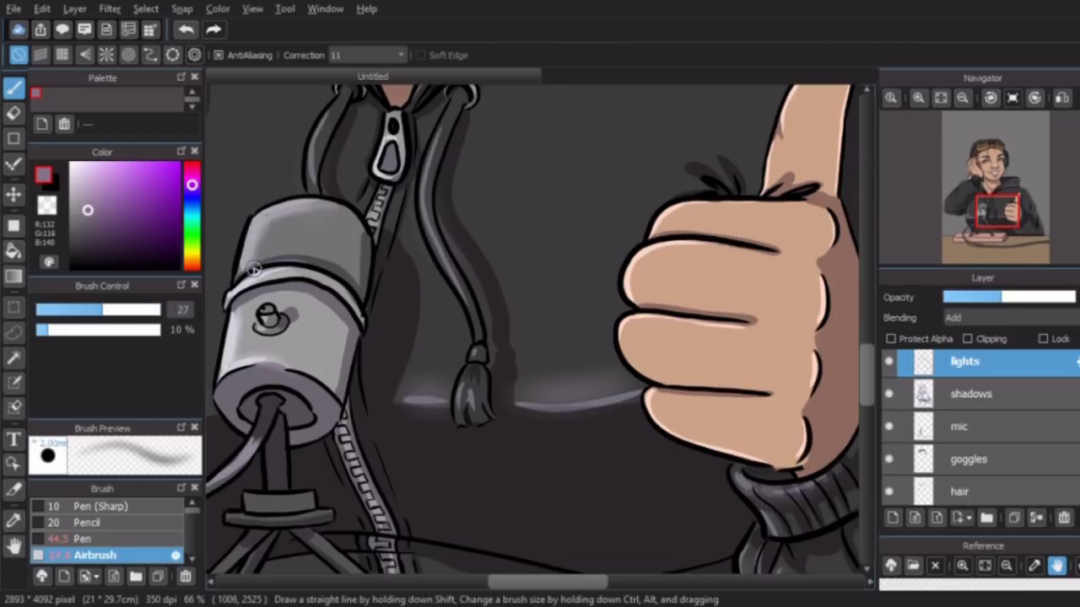
click(976, 398)
ctrl+shift+click(337, 283)
key(e)
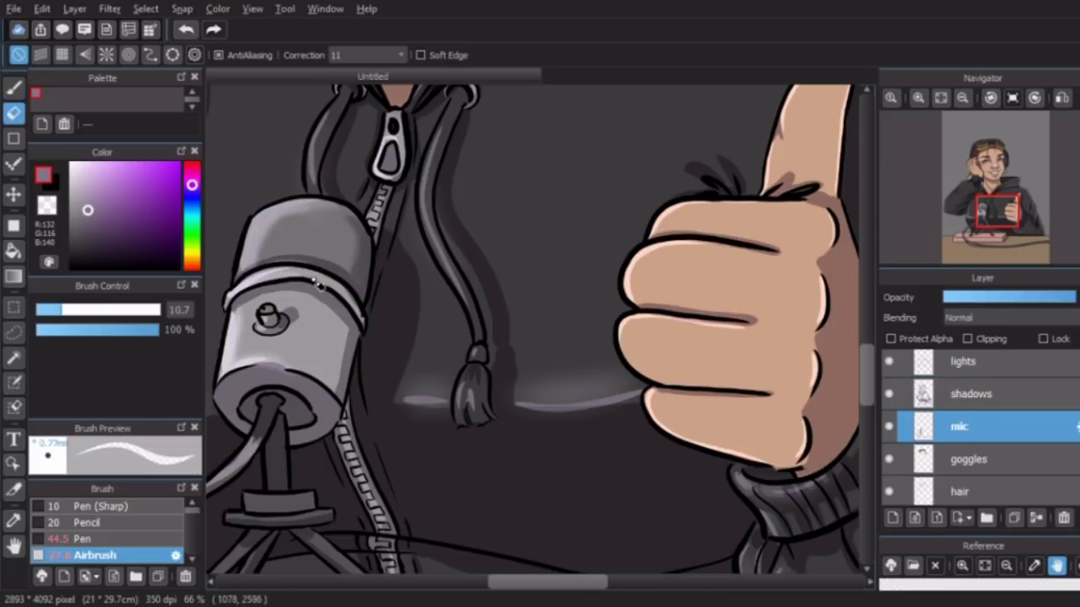
click(992, 403)
click(929, 361)
Hide the background layer temporarily to expose the unpainted microphone knob, and fill the gap with grey RGB 119, 119, 119 on the mic layer.
scroll(995, 421, down, 5)
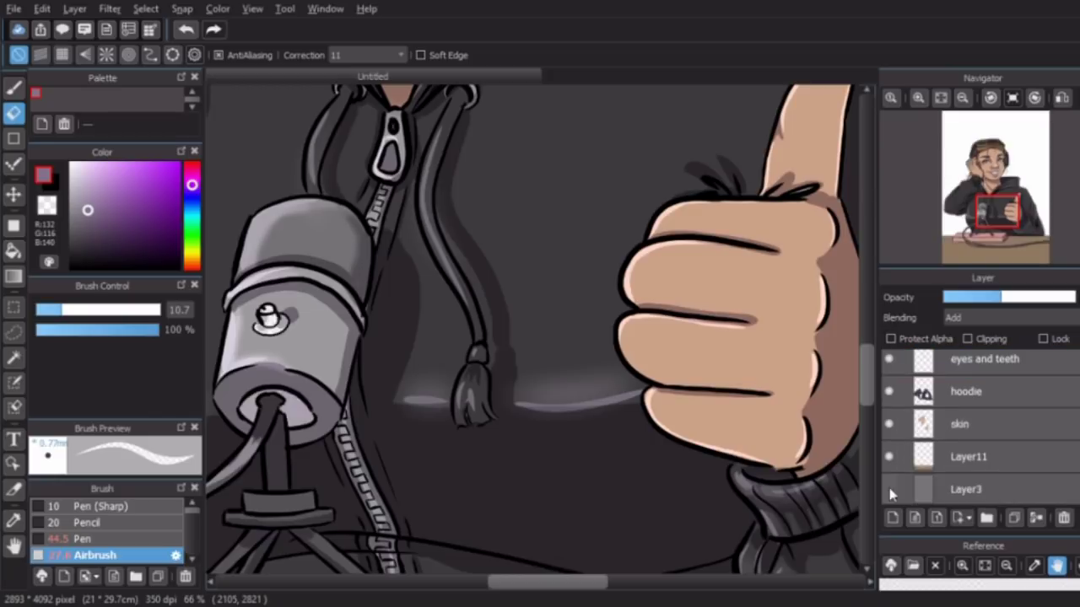
click(970, 491)
key(alt)
scroll(1004, 439, up, 4)
click(959, 359)
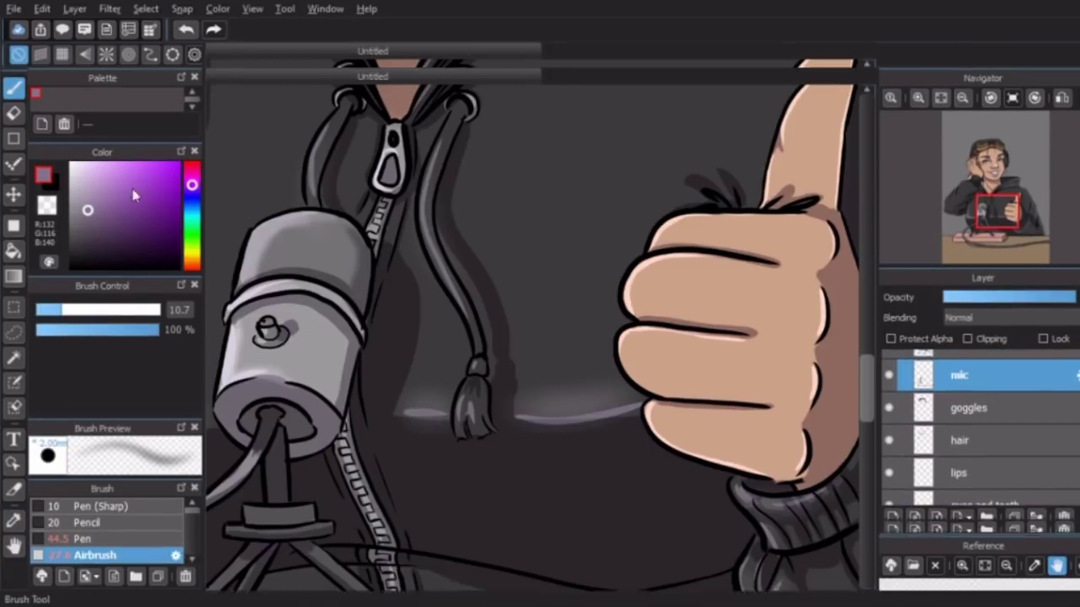
scroll(897, 481, down, 3)
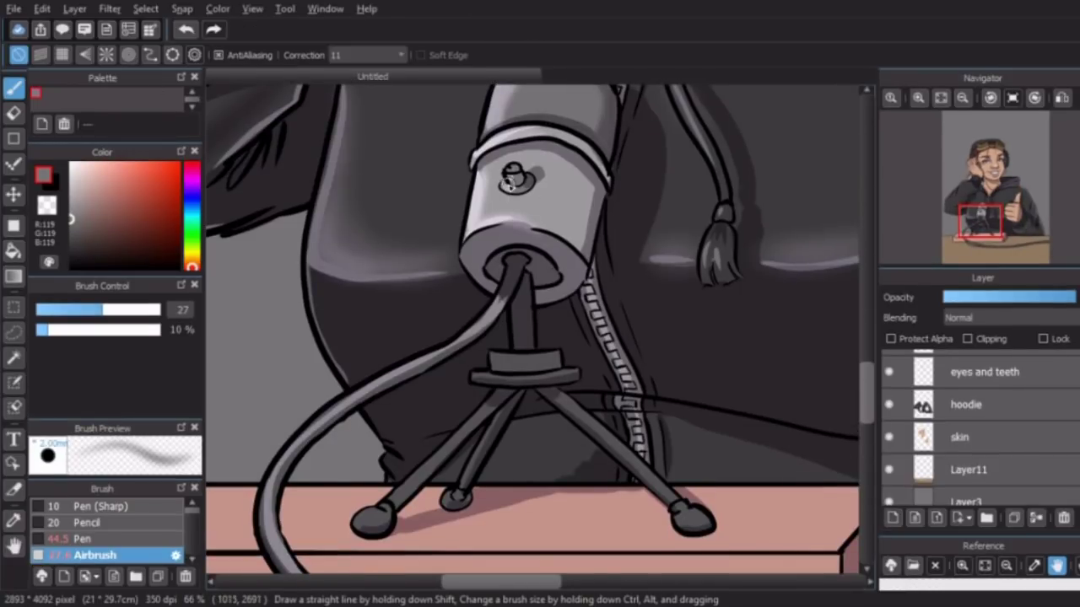
click(889, 501)
scroll(894, 472, up, 3)
click(82, 538)
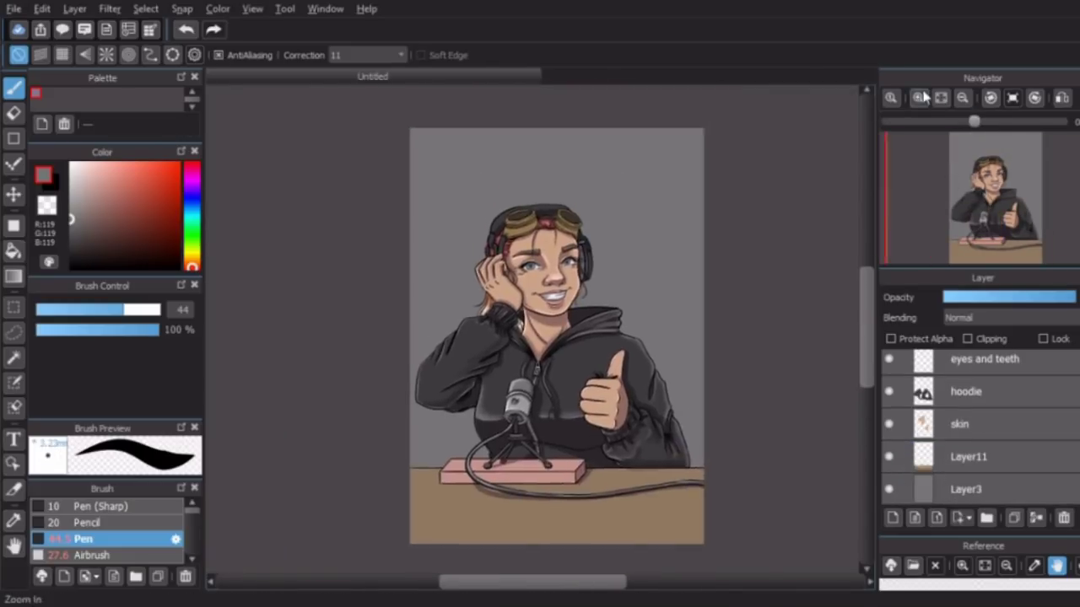
Add white reflections to both goggle lenses, and highlight the rim of the goggle above the raised hand with the Pen at size 16.
click(907, 100)
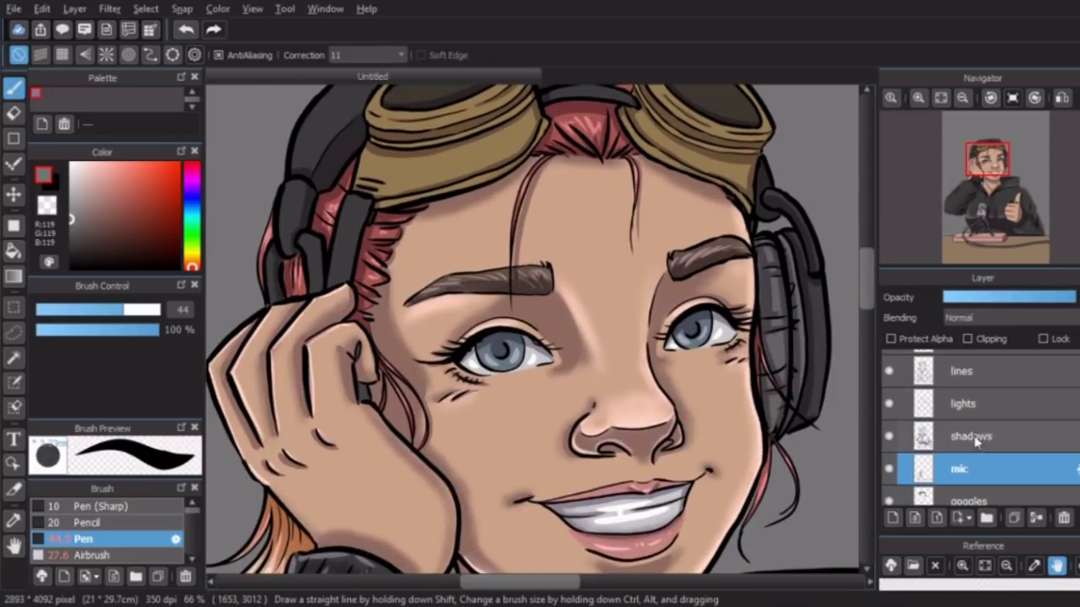
click(899, 411)
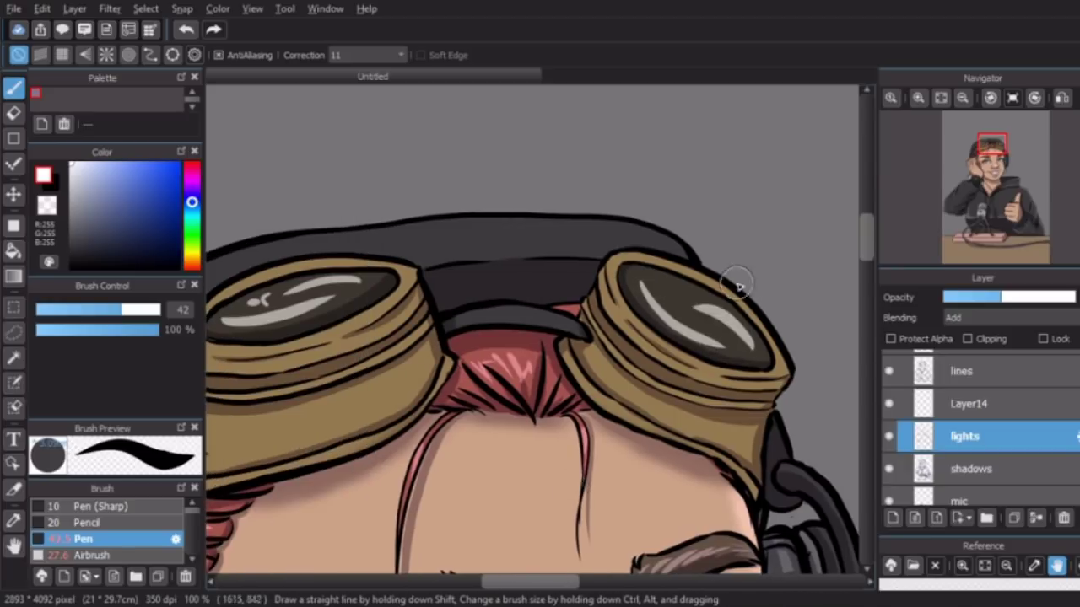
click(961, 97)
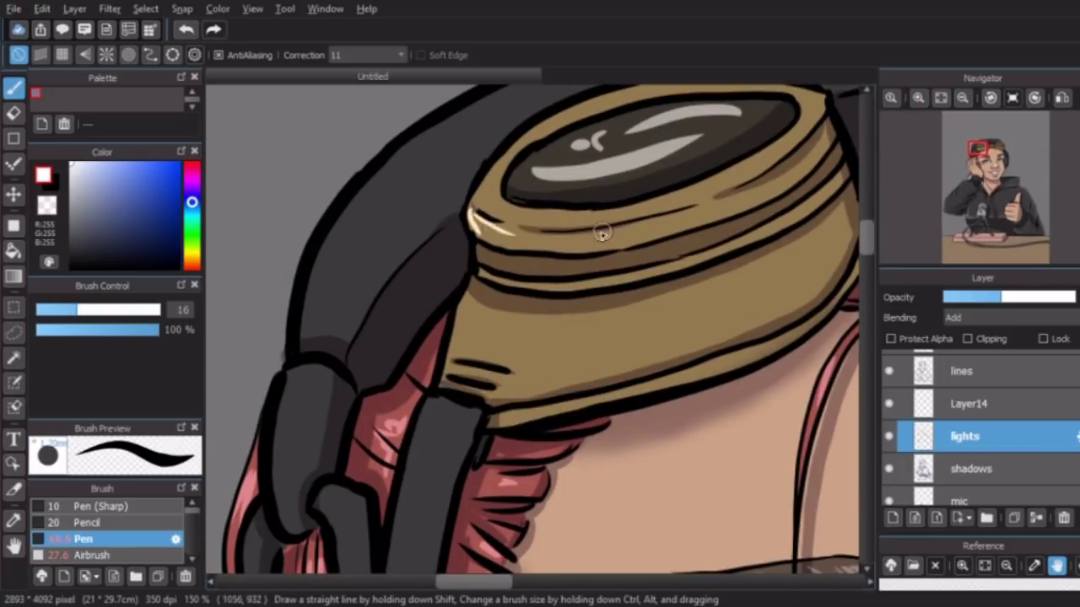
mouse_move(472, 214)
mouse_down()
mouse_move(538, 237)
mouse_move(697, 210)
mouse_up()
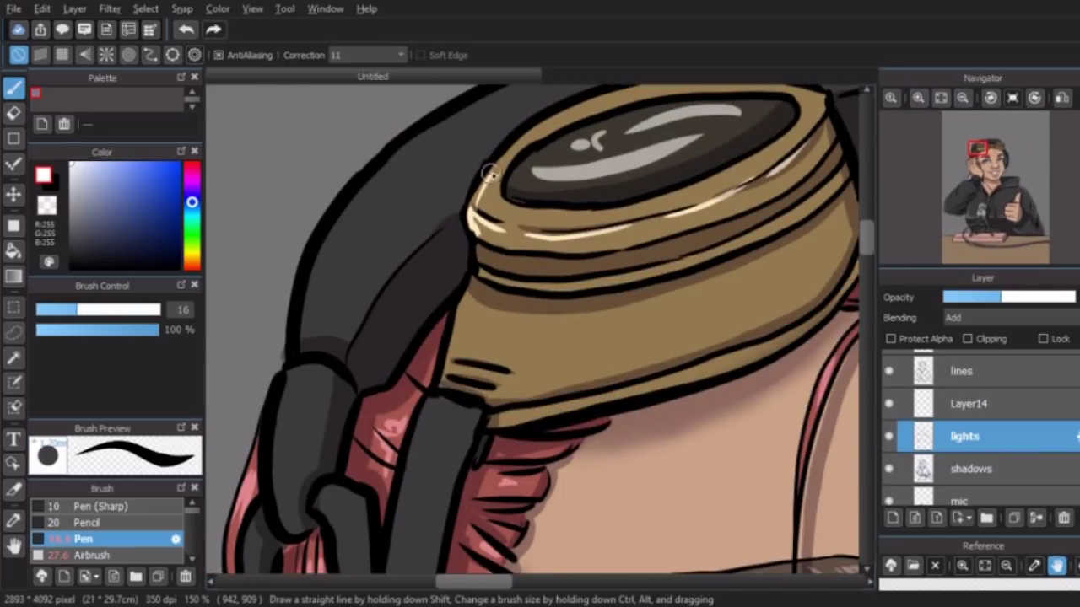
scroll(321, 410, up, 3)
scroll(321, 410, right, 3)
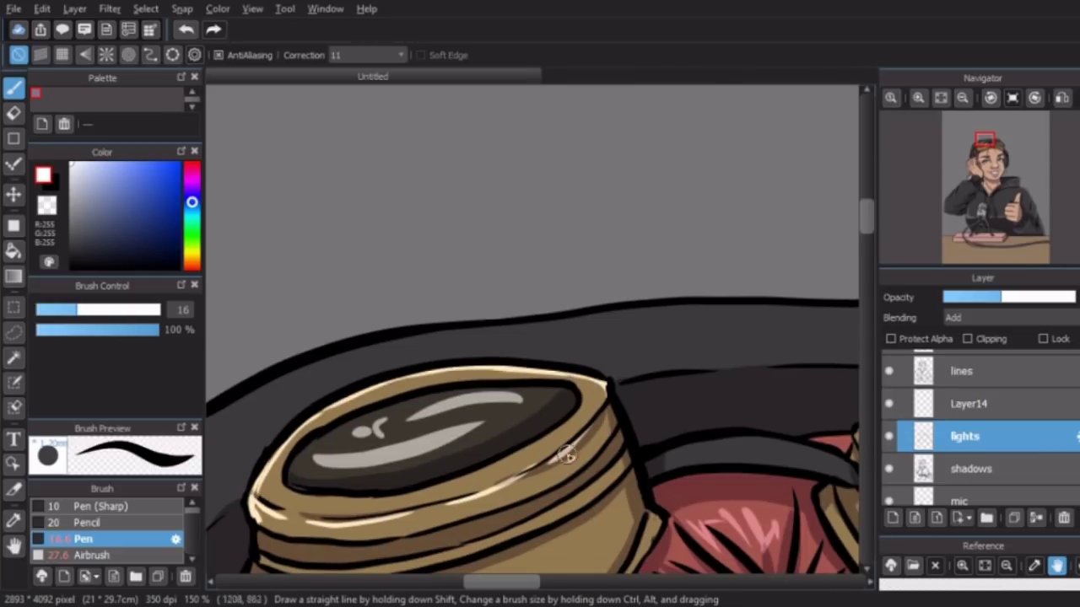
Highlight the side, lower band and inner edge of the same goggle in white with the size 16 Pen.
scroll(567, 456, down, 3)
scroll(489, 354, left, 2)
drag(392, 335, 441, 388)
scroll(369, 239, down, 3)
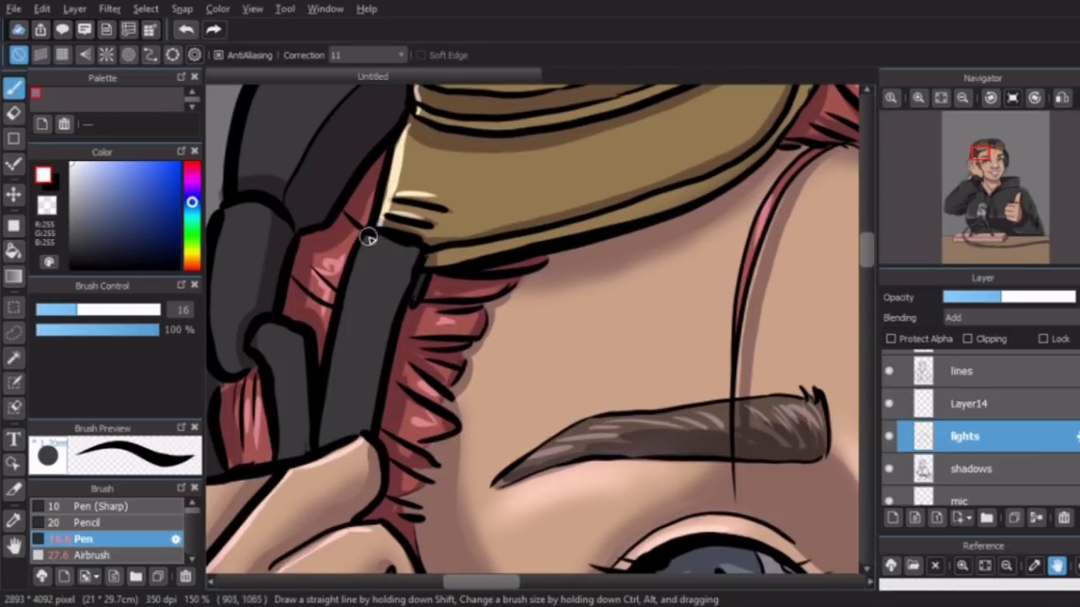
scroll(319, 397, up, 3)
scroll(319, 396, right, 3)
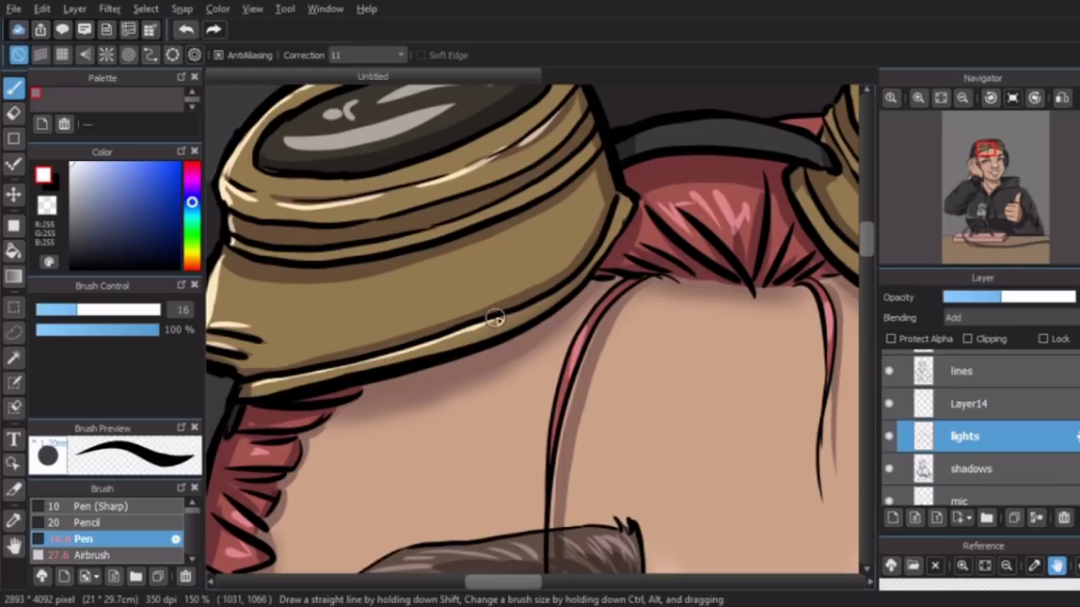
drag(621, 199, 598, 274)
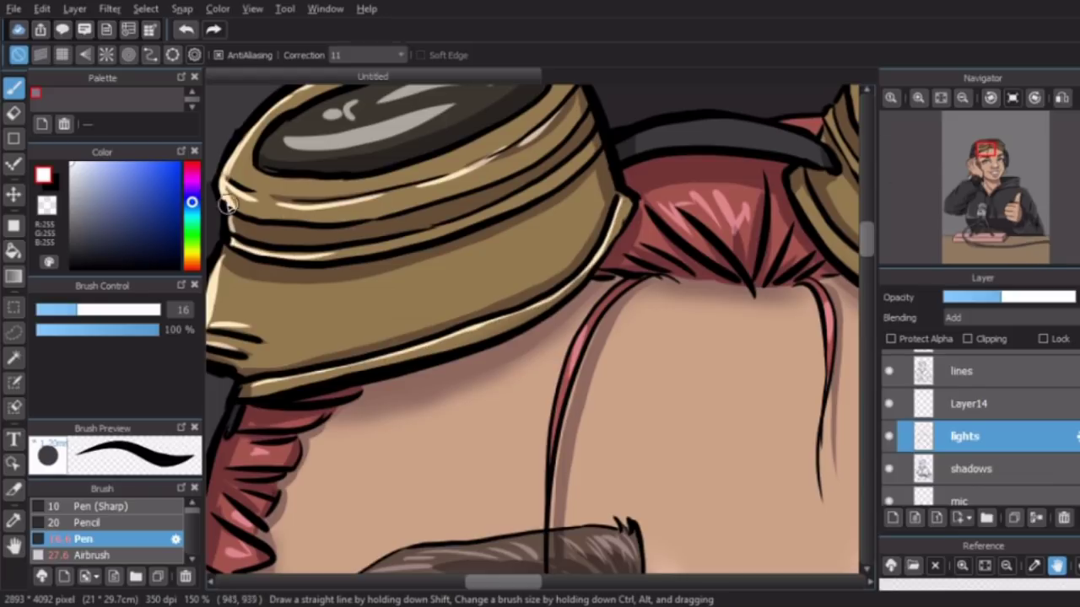
Highlight the rims and outer corner of the other goggle in white on the lights layer.
scroll(228, 203, right, 8)
scroll(381, 249, up, 2)
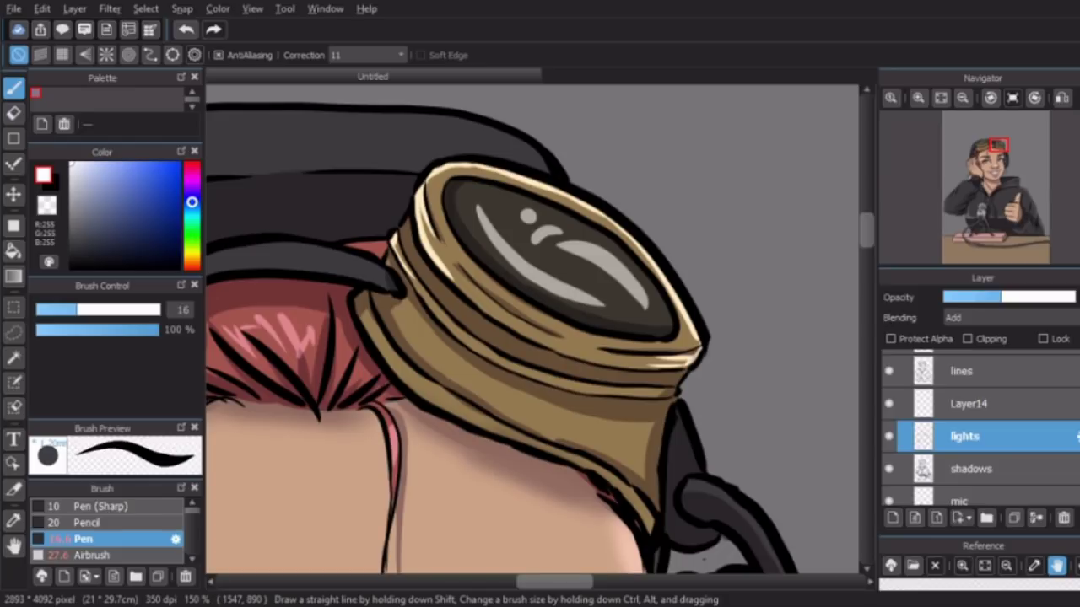
scroll(539, 329, down, 3)
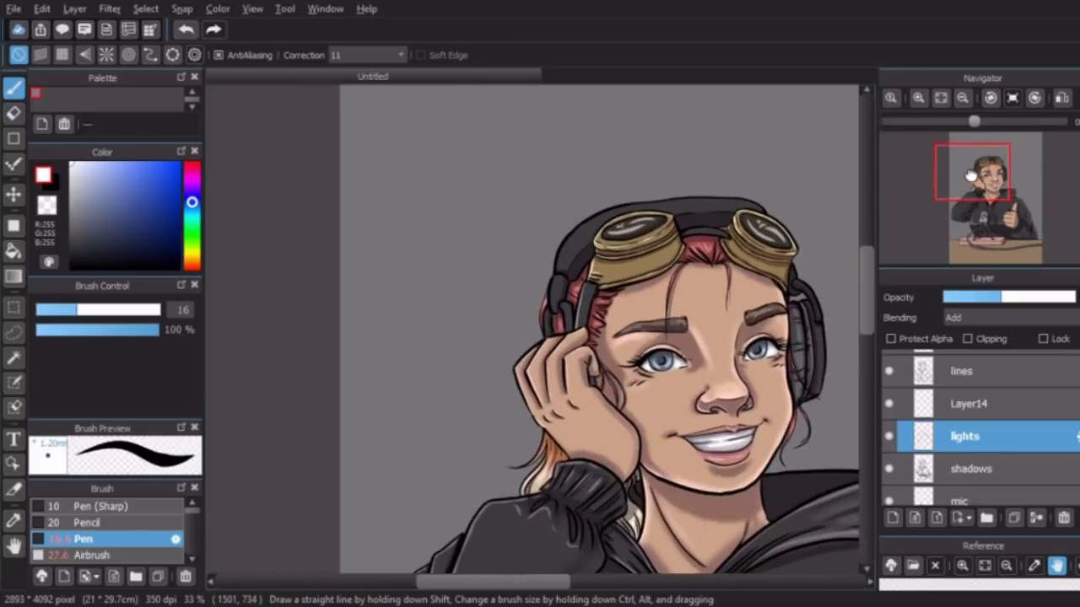
Airbrush soft highlights over the goggles at size 27 and 10% opacity.
scroll(518, 326, up, 3)
key(b)
mouse_move(354, 286)
mouse_down()
mouse_move(410, 410)
mouse_move(489, 181)
mouse_move(514, 255)
mouse_move(597, 256)
mouse_move(615, 429)
mouse_move(439, 385)
mouse_up()
scroll(506, 278, down, 3)
scroll(512, 267, down, 3)
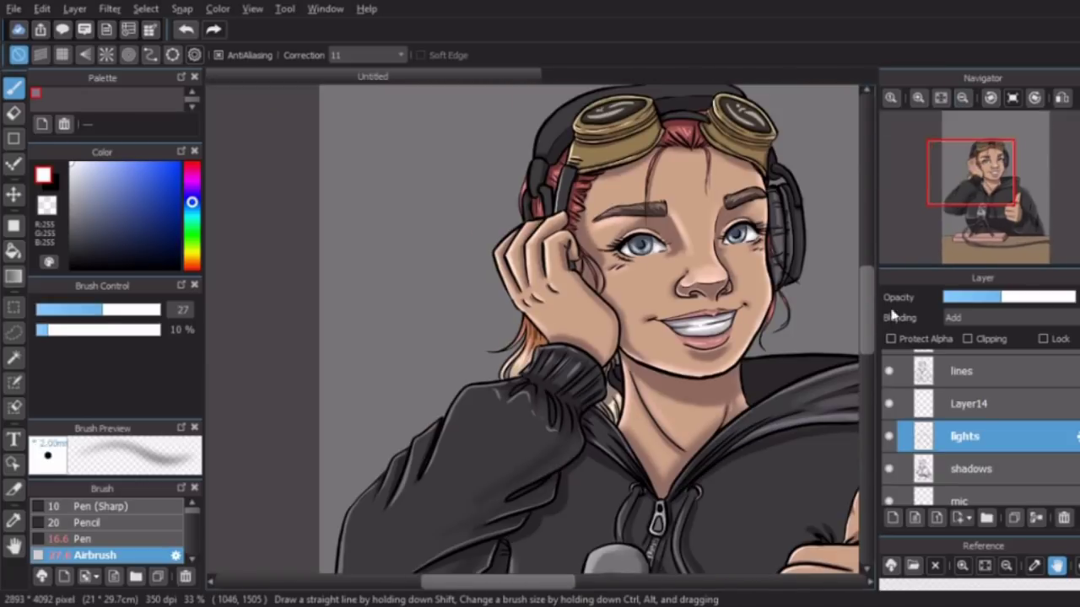
Airbrush faint white light along the raised arm's sleeve outline and folds at size 35 and 5% opacity.
scroll(473, 287, up, 2)
mouse_move(493, 264)
mouse_down()
mouse_move(439, 402)
mouse_move(475, 511)
mouse_move(731, 407)
mouse_up()
scroll(700, 367, right, 5)
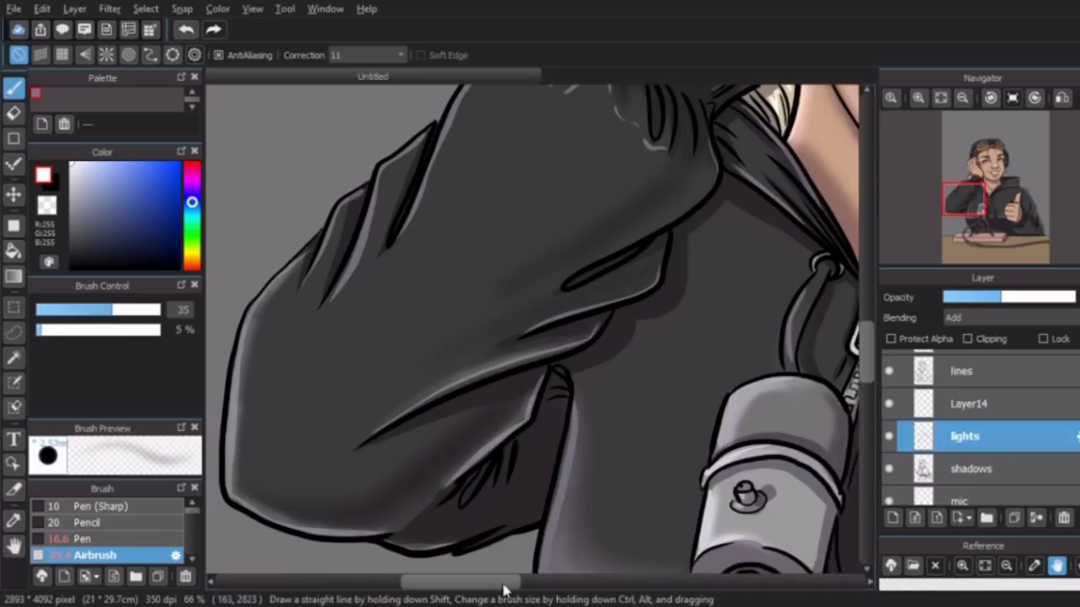
drag(318, 211, 269, 300)
drag(376, 157, 322, 277)
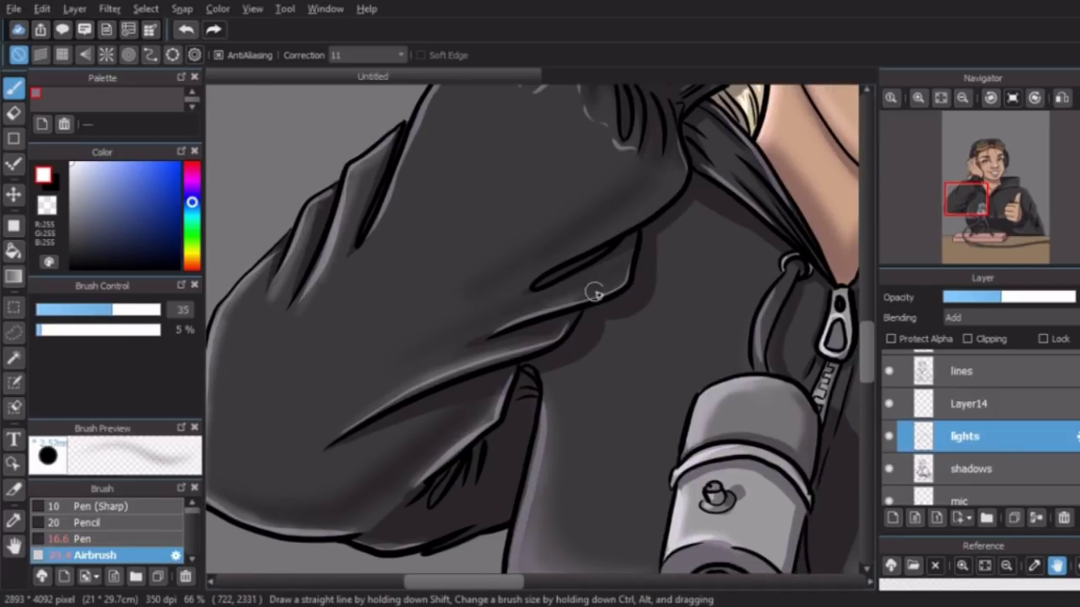
scroll(594, 292, up, 4)
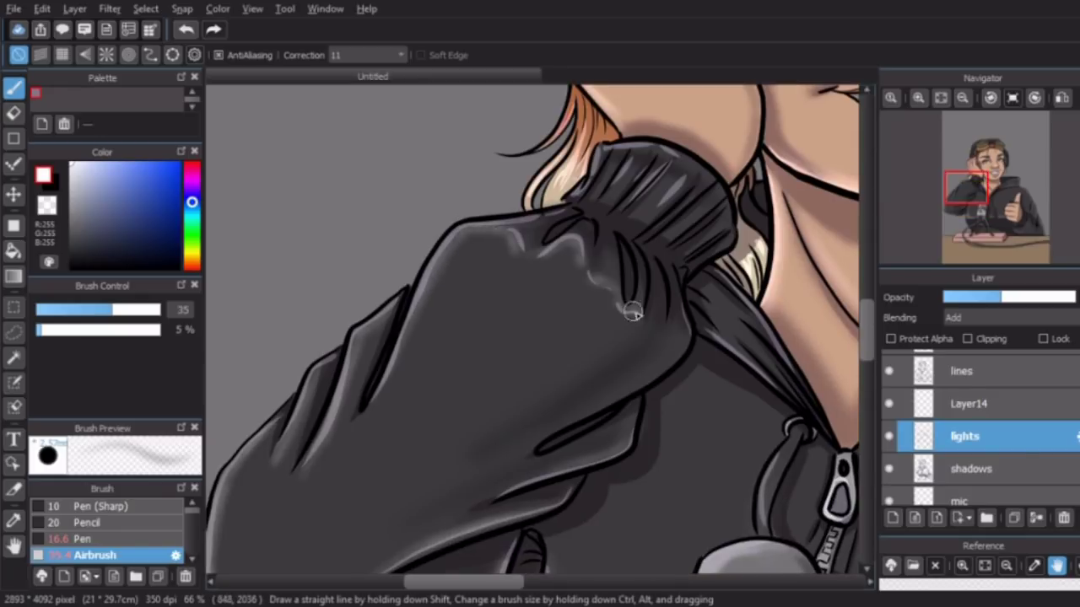
Airbrush soft white highlights on the fingers and thumb of the thumbs-up hand at size 35 and 5% opacity.
scroll(665, 172, down, 3)
scroll(650, 436, up, 5)
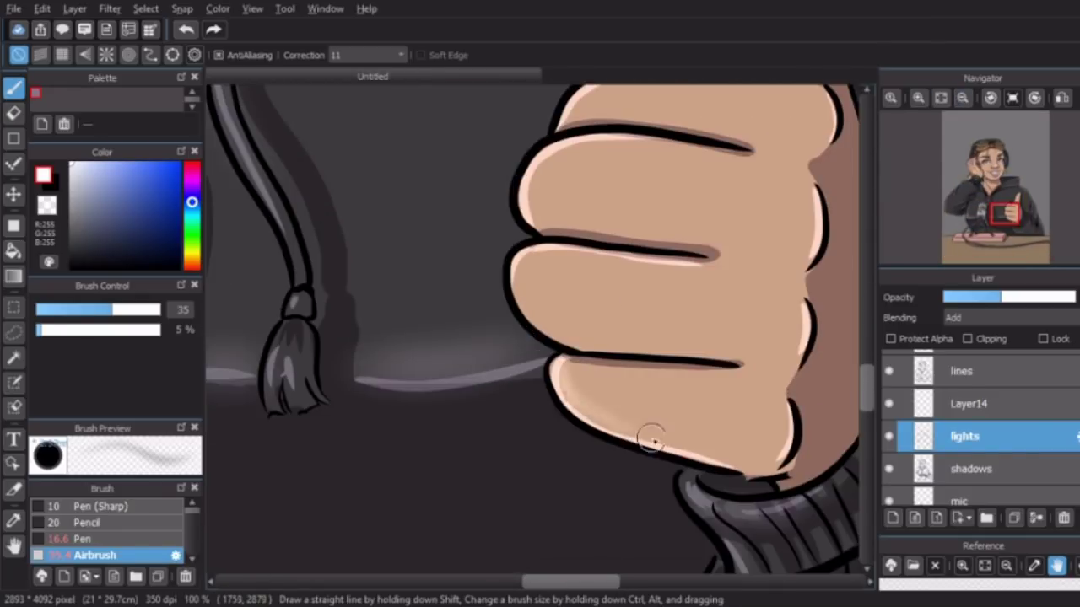
scroll(801, 361, up, 2)
scroll(802, 361, right, 2)
drag(409, 375, 616, 364)
drag(414, 292, 599, 253)
mouse_move(473, 206)
mouse_down()
mouse_move(646, 193)
mouse_move(715, 275)
mouse_move(706, 396)
mouse_up()
scroll(705, 396, up, 6)
drag(654, 333, 727, 236)
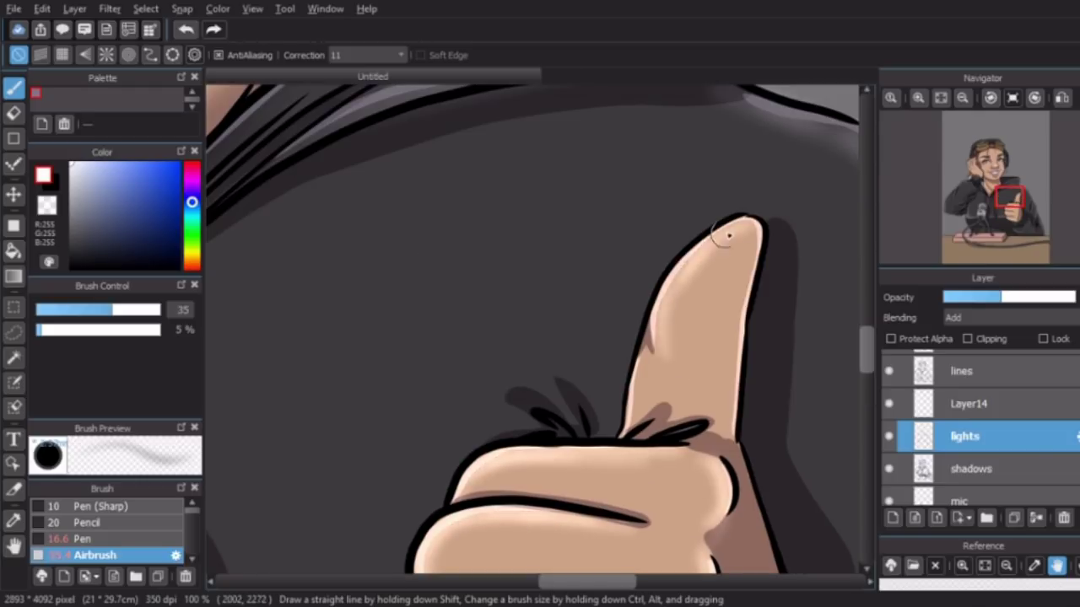
Paint a fuller dark pupil in the eye nearest the raised hand on the eyes and teeth layer, sampling the existing dark blue-grey.
scroll(725, 356, down, 3)
scroll(979, 421, down, 2)
click(987, 436)
scroll(366, 152, up, 4)
alt+click(366, 149)
key(b)
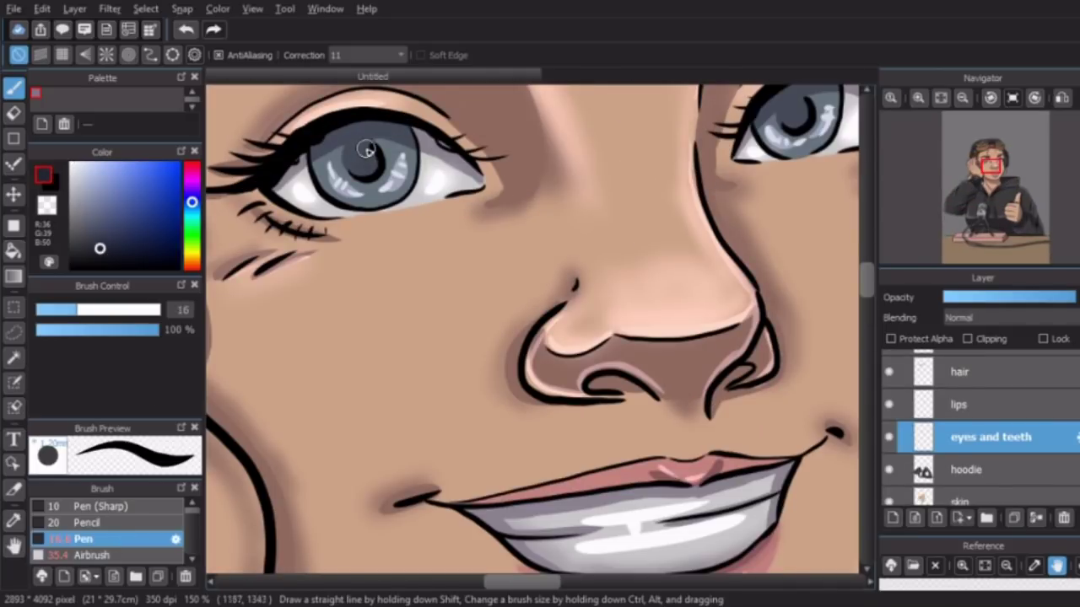
ctrl+alt+drag(366, 149, 381, 150)
scroll(697, 236, up, 3)
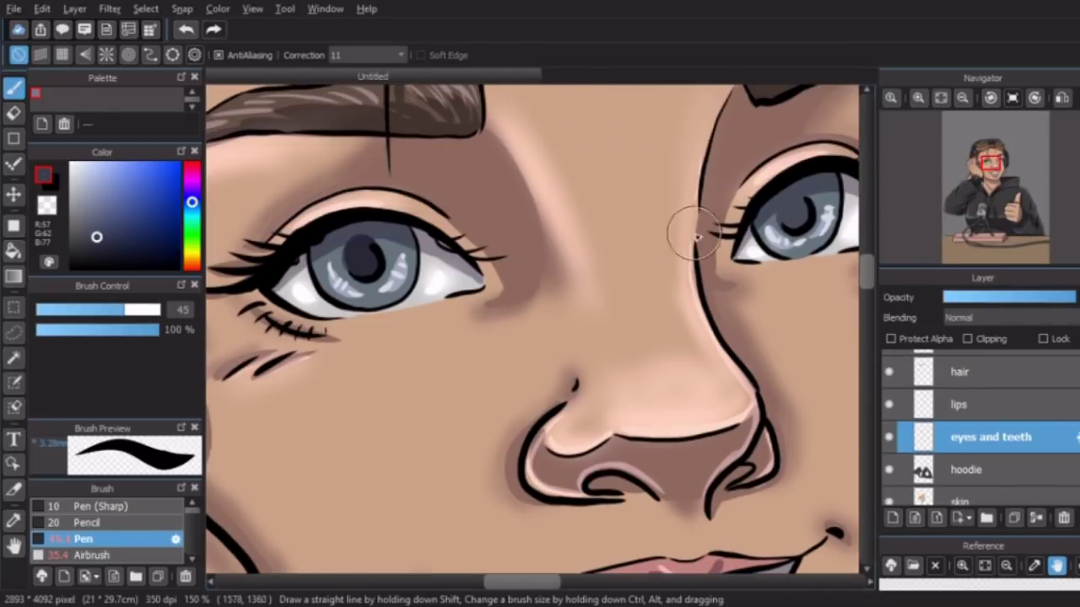
Paint a matching dark pupil in the other eye with the Pen at size 20.
ctrl+alt+drag(696, 236, 364, 257)
scroll(535, 456, right, 3)
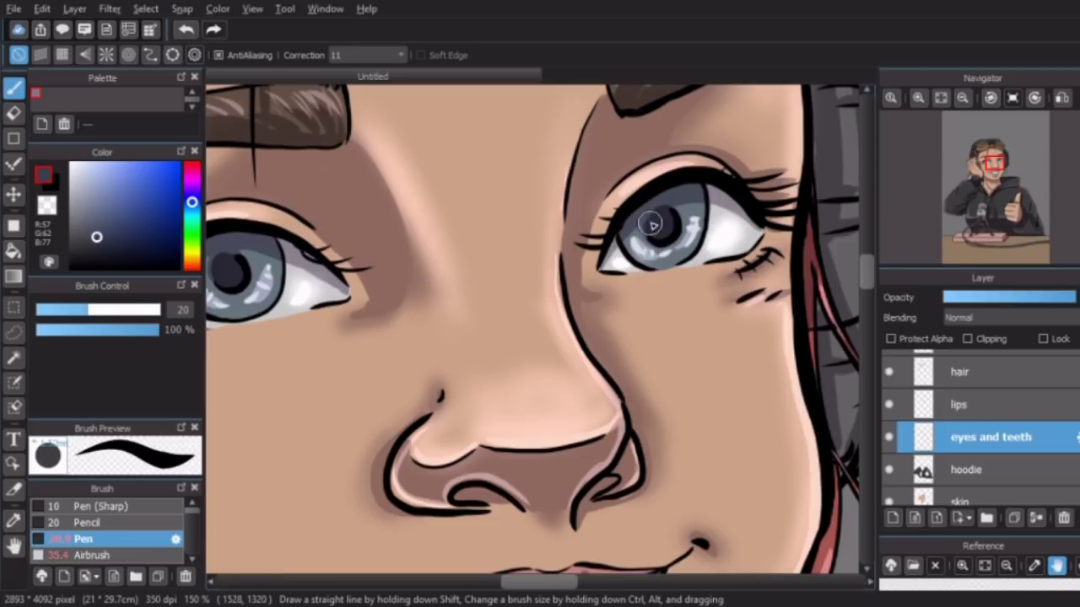
scroll(846, 146, down, 3)
scroll(846, 146, up, 2)
scroll(943, 375, up, 2)
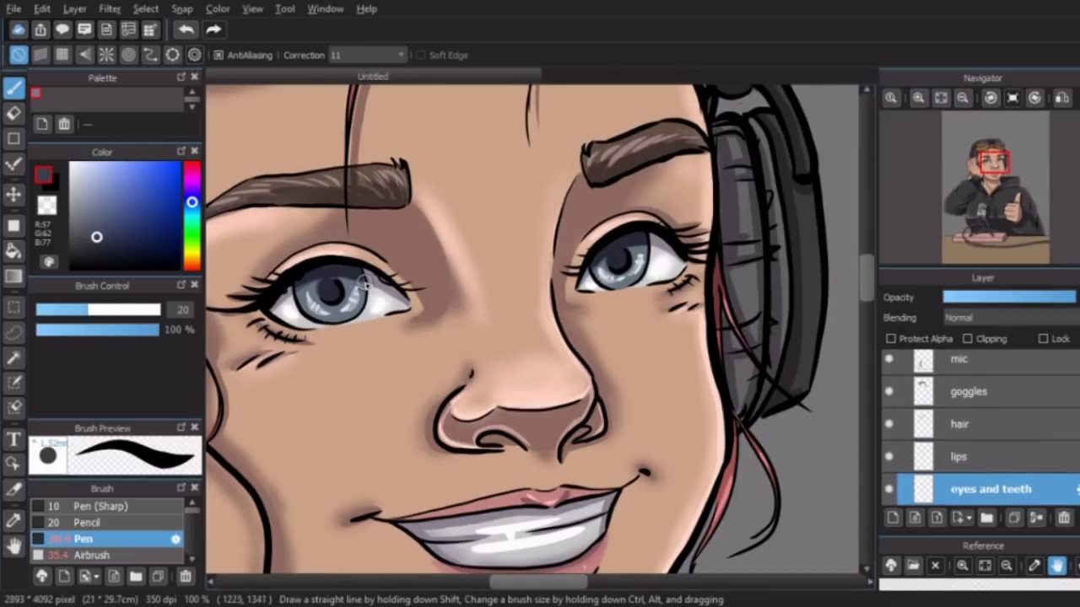
Try a muted purple and then green RGB 64, 172, 116 as the background fill on Layer3.
scroll(390, 266, down, 5)
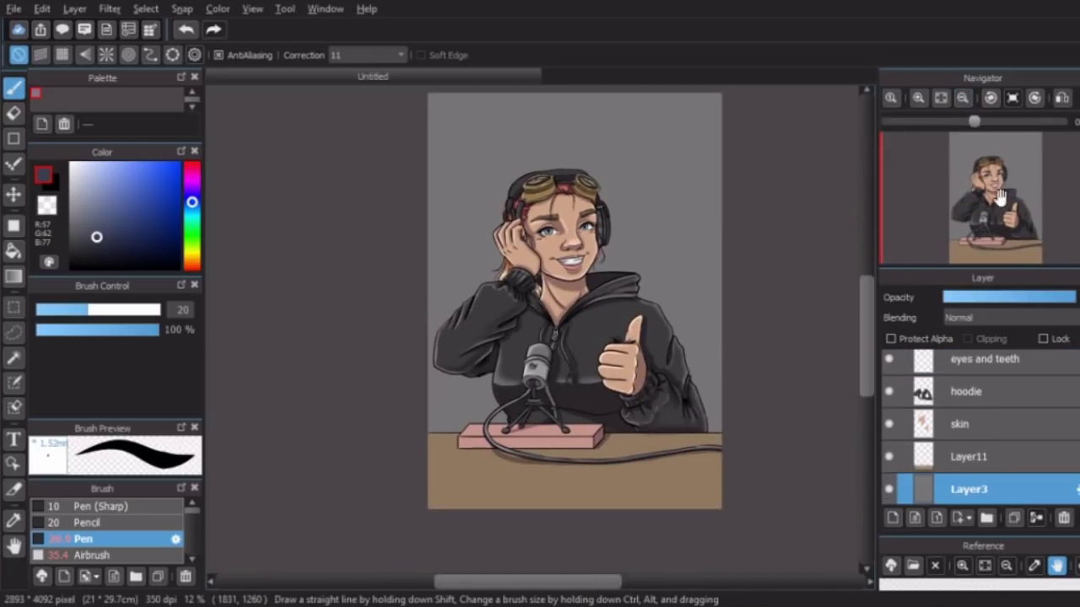
click(107, 213)
key(g)
click(598, 210)
click(193, 226)
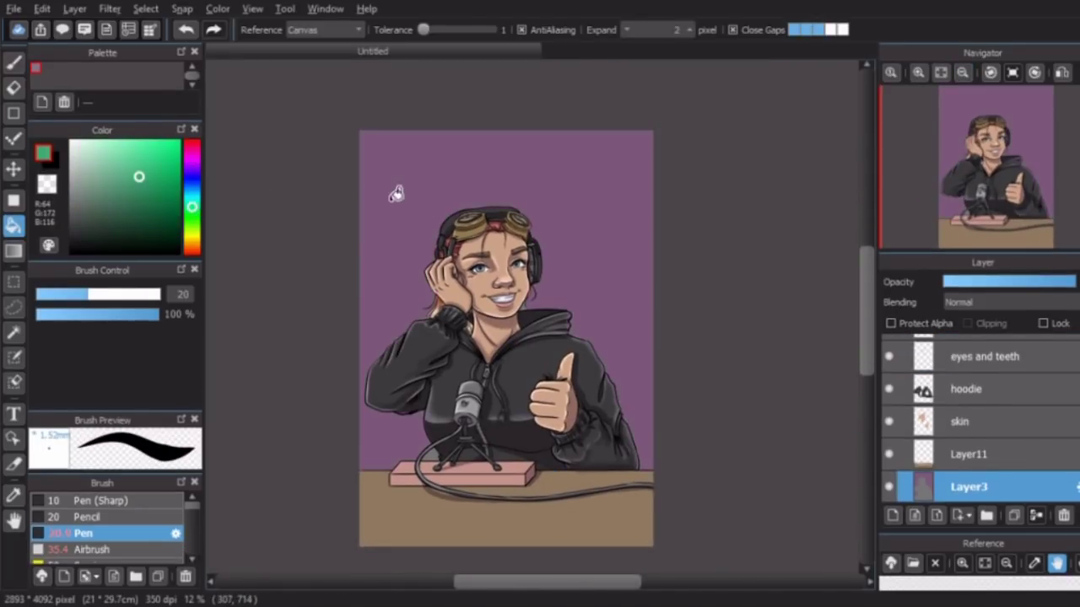
click(393, 193)
Try further background hues on Layer3, settle on magenta RGB 170, 67, 144, and set the Pen to size 1000.
click(192, 173)
click(193, 228)
click(110, 177)
click(395, 200)
click(382, 445)
click(379, 366)
click(192, 164)
click(374, 296)
click(192, 154)
key(b)
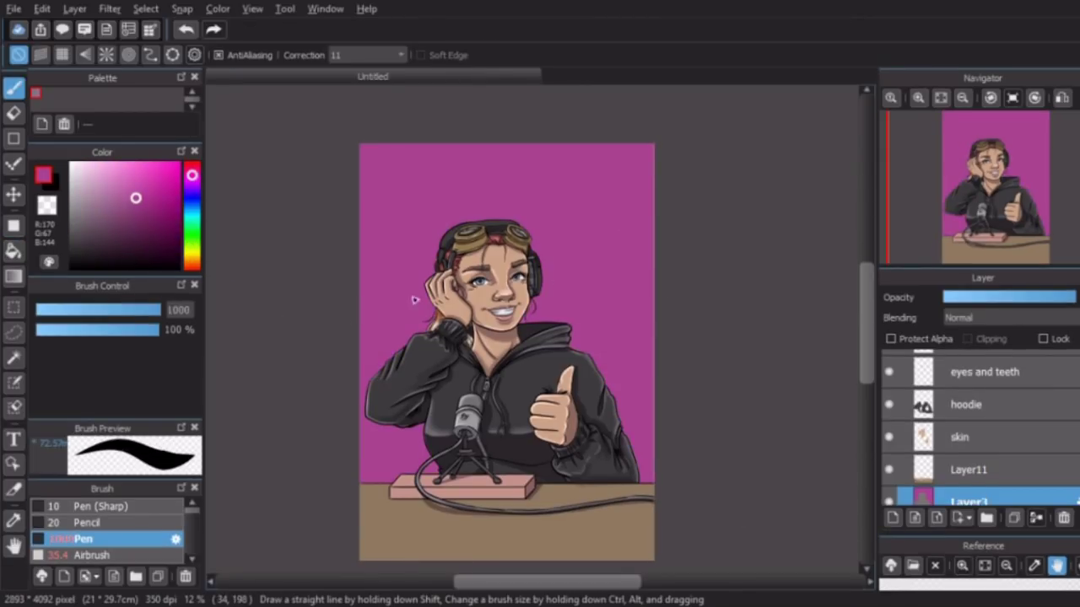
Repaint the Layer3 background in pink RGB 183, 122, 168, and airbrush a magenta glow, RGB 190, 47, 142, around the figure at size 1000.
mouse_move(410, 178)
mouse_down()
mouse_move(289, 241)
mouse_move(624, 320)
mouse_move(693, 475)
mouse_up()
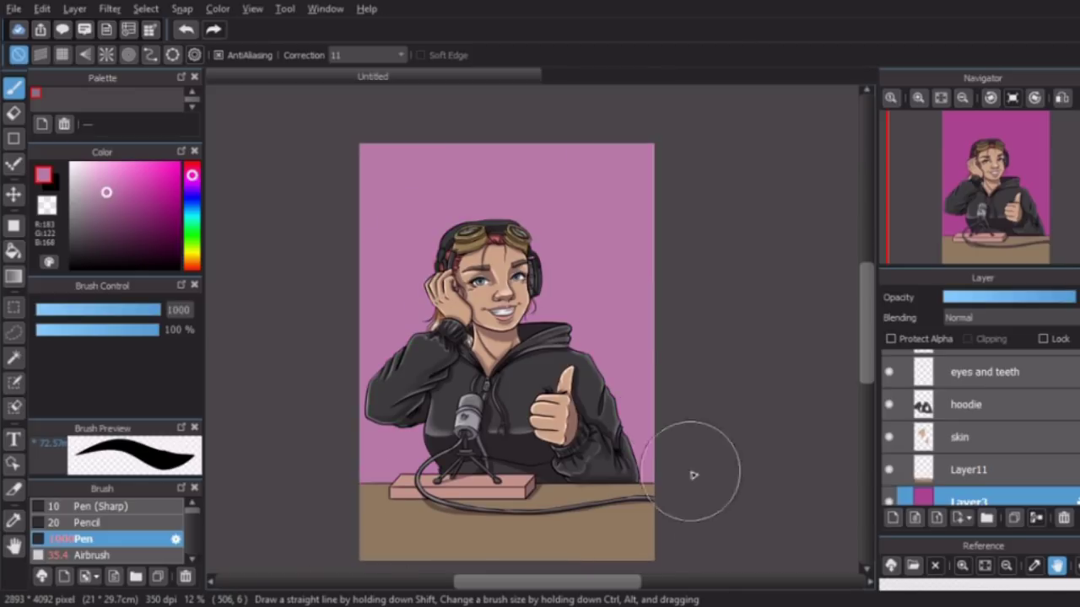
click(153, 188)
click(95, 554)
mouse_move(409, 253)
mouse_down()
mouse_move(379, 325)
mouse_move(380, 396)
mouse_move(550, 257)
mouse_up()
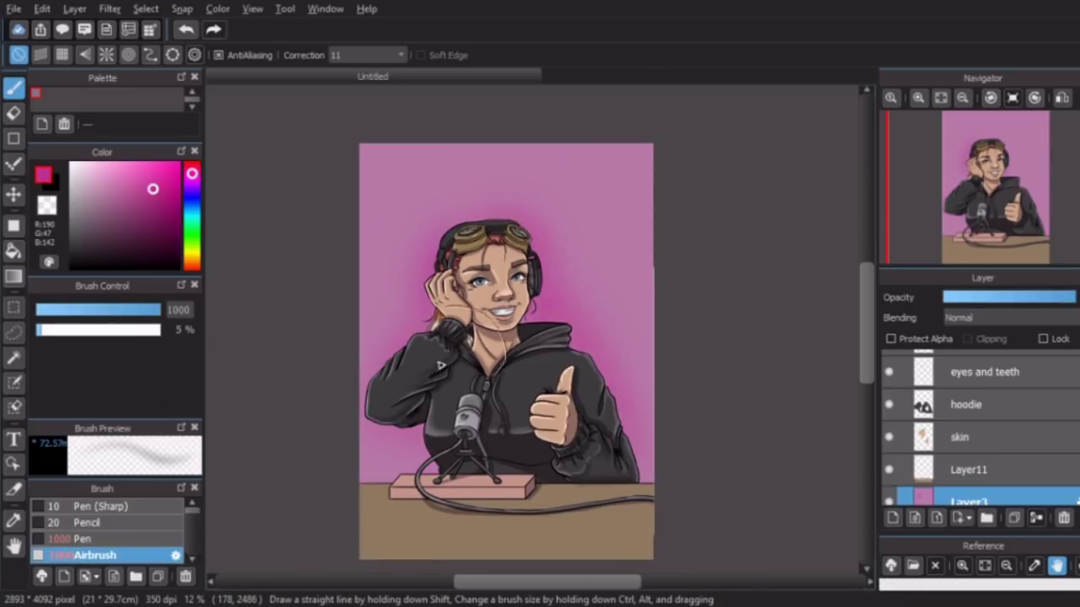
Airbrush peach streaks, RGB 234, 170, 142, across the background and a pale halo, RGB 242, 201, 184, close around the figure.
click(192, 264)
click(113, 170)
drag(385, 109, 396, 169)
click(95, 167)
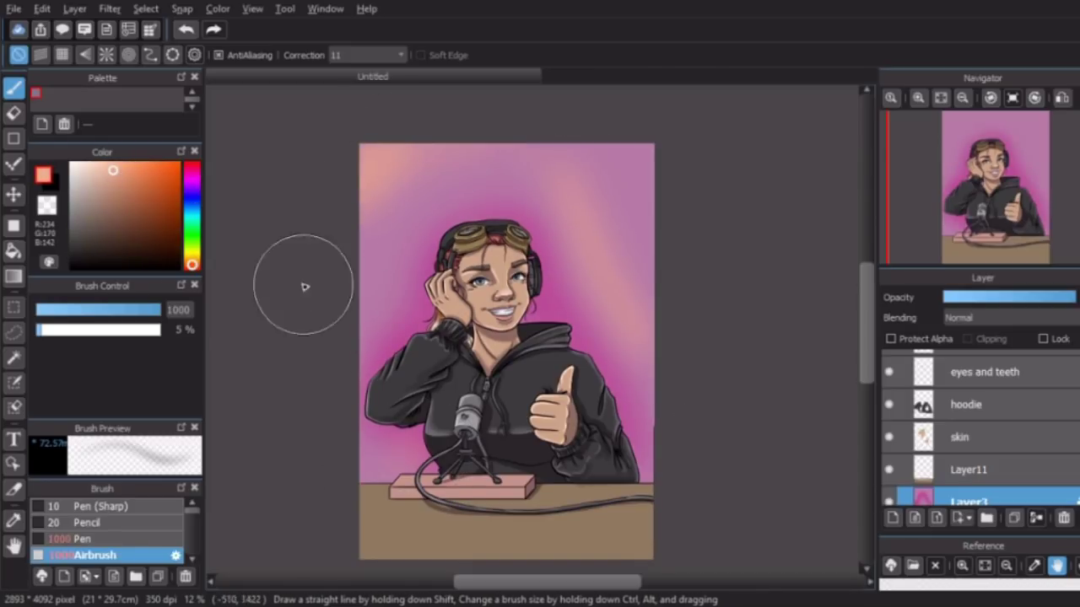
drag(645, 371, 487, 138)
click(174, 311)
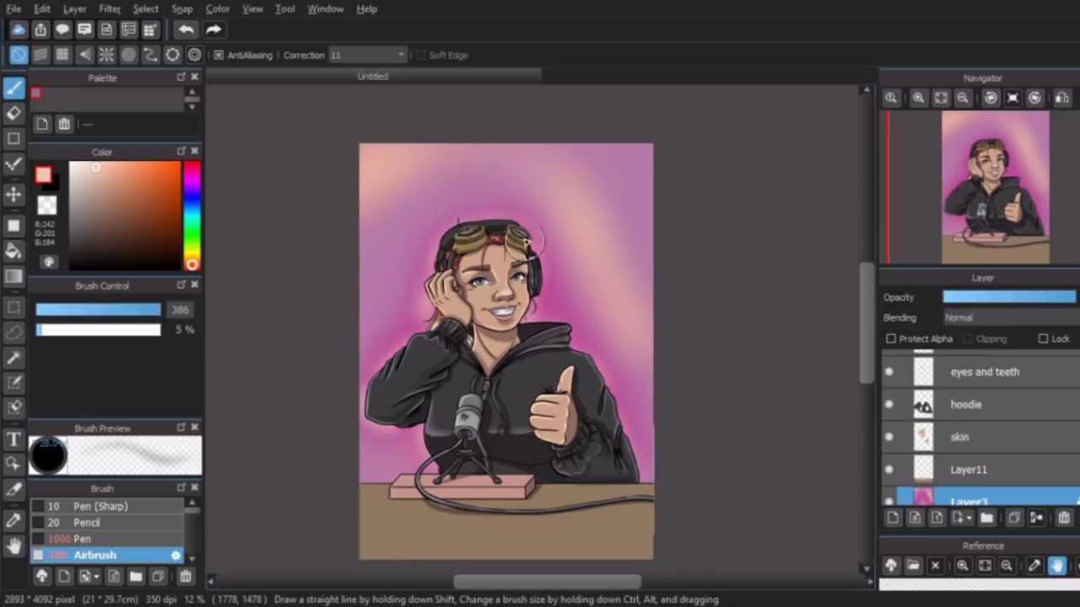
Undo stray airbrush strokes, shade the upper background mauve RGB 138, 92, 126, and add streaks of peach RGB 234, 185, 164 at size 798.
key(ctrl+z)
alt+click(595, 224)
key(ctrl+z)
mouse_move(428, 119)
mouse_down()
mouse_move(439, 140)
mouse_move(379, 189)
mouse_up()
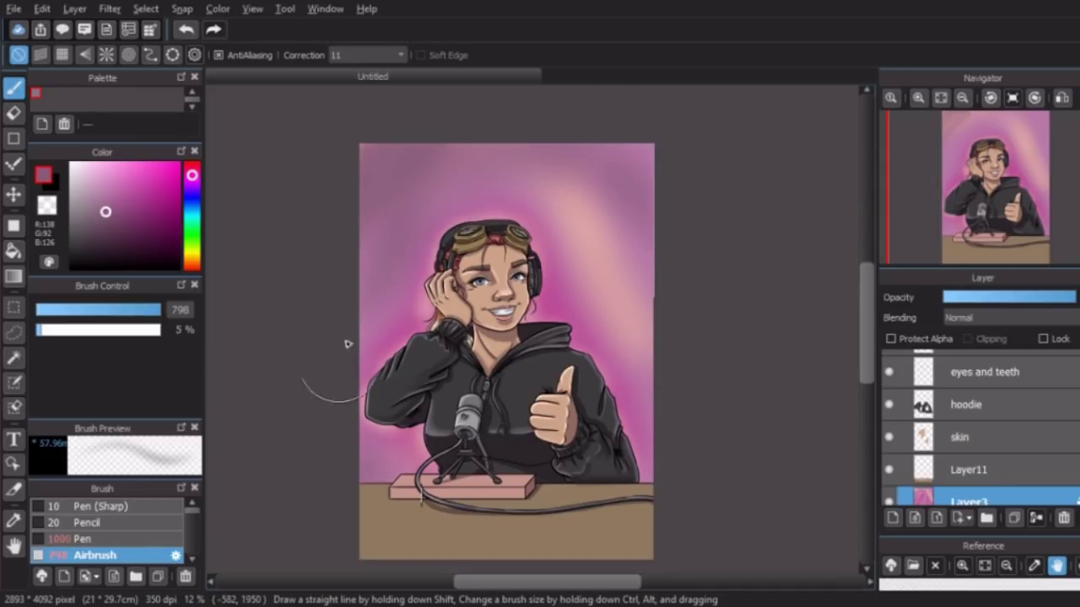
alt+click(550, 208)
mouse_move(550, 207)
mouse_down()
mouse_move(511, 178)
mouse_move(618, 327)
mouse_move(387, 259)
mouse_move(398, 132)
mouse_up()
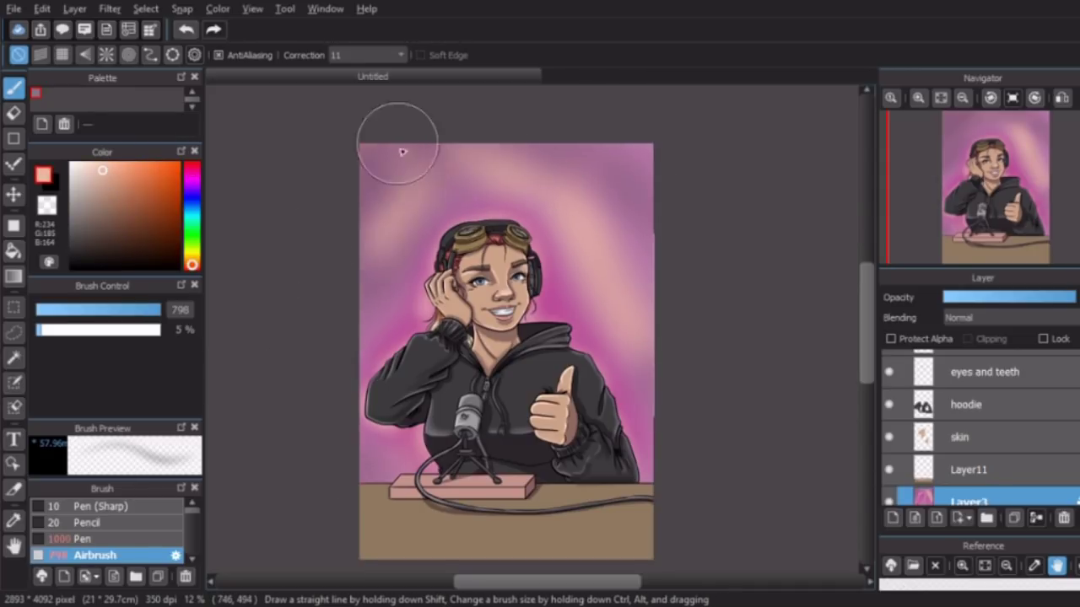
Airbrush dark brown shading, RGB 91, 75, 56, along the edges of the table at size 889.
scroll(388, 481, down, 3)
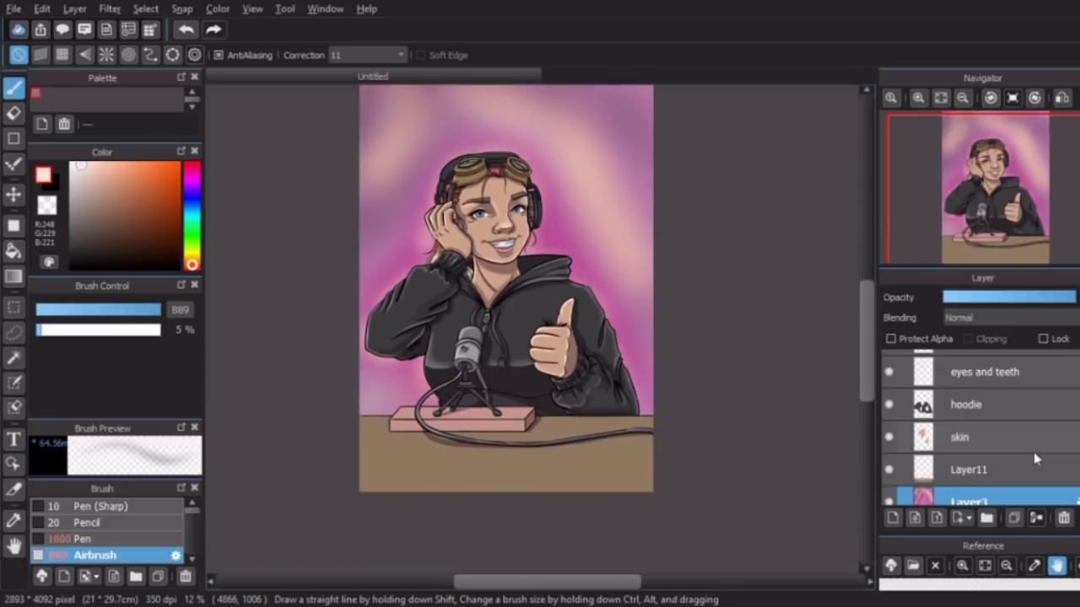
alt+click(388, 481)
drag(388, 481, 655, 424)
Recolour the line art on the alpha-protected lines layer to dark brown RGB 41, 36, 29 with the Pen at size 1000.
scroll(978, 430, up, 5)
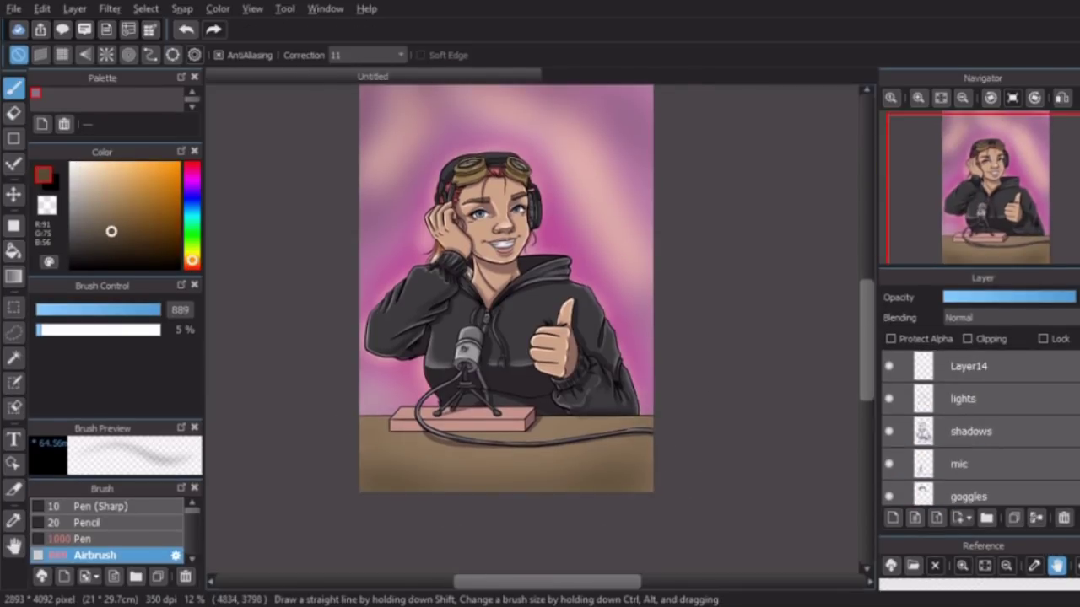
click(961, 398)
click(100, 253)
click(82, 538)
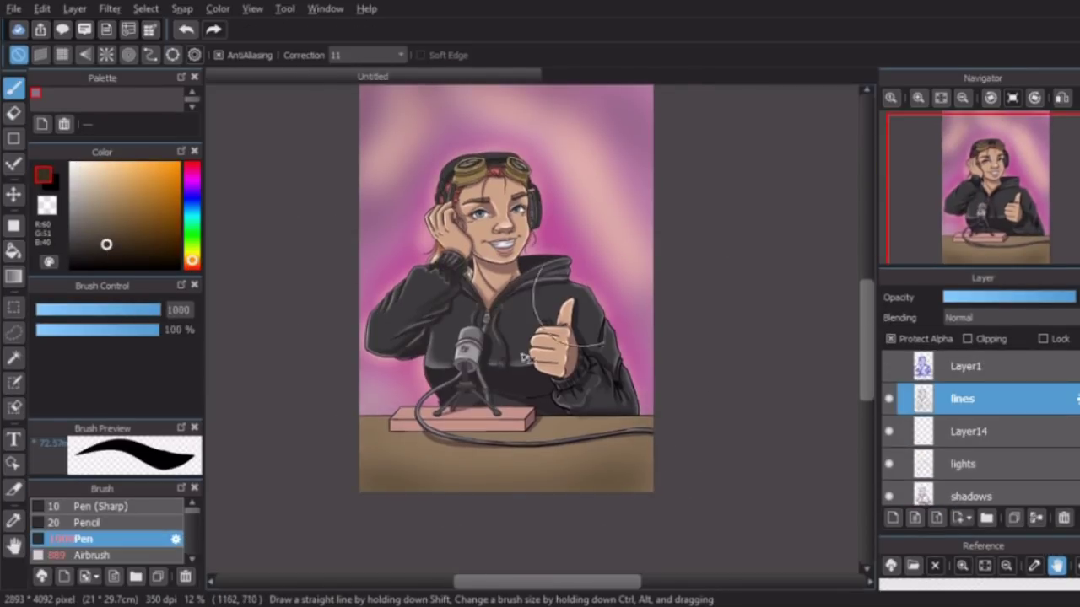
Add the text "500 Subscribers!!" above the figure's head and "Thank you so much!" across the table front.
scroll(666, 436, up, 5)
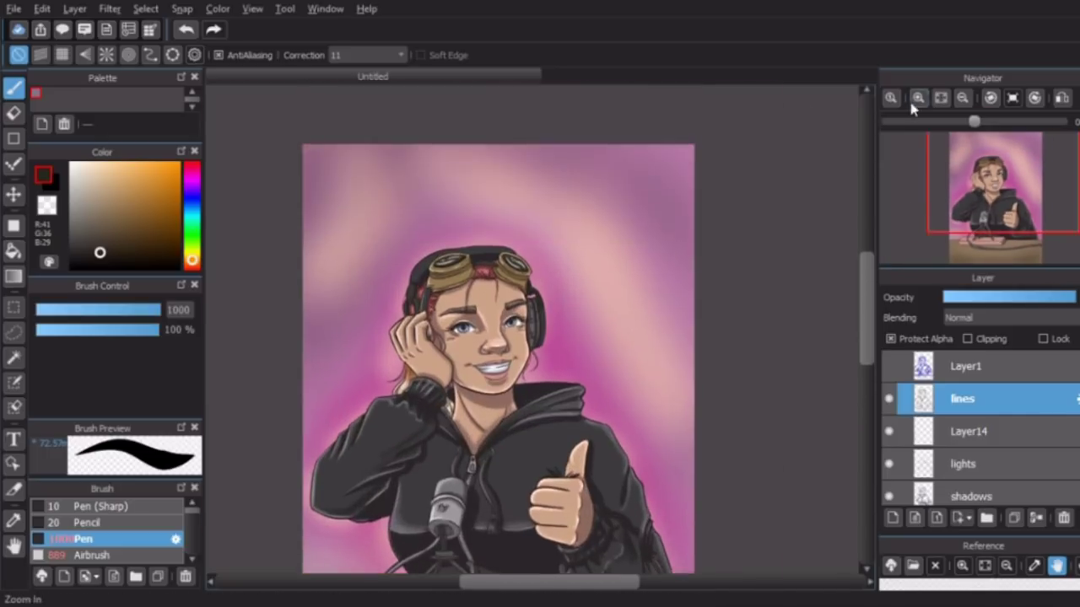
scroll(223, 342, down, 3)
key(t)
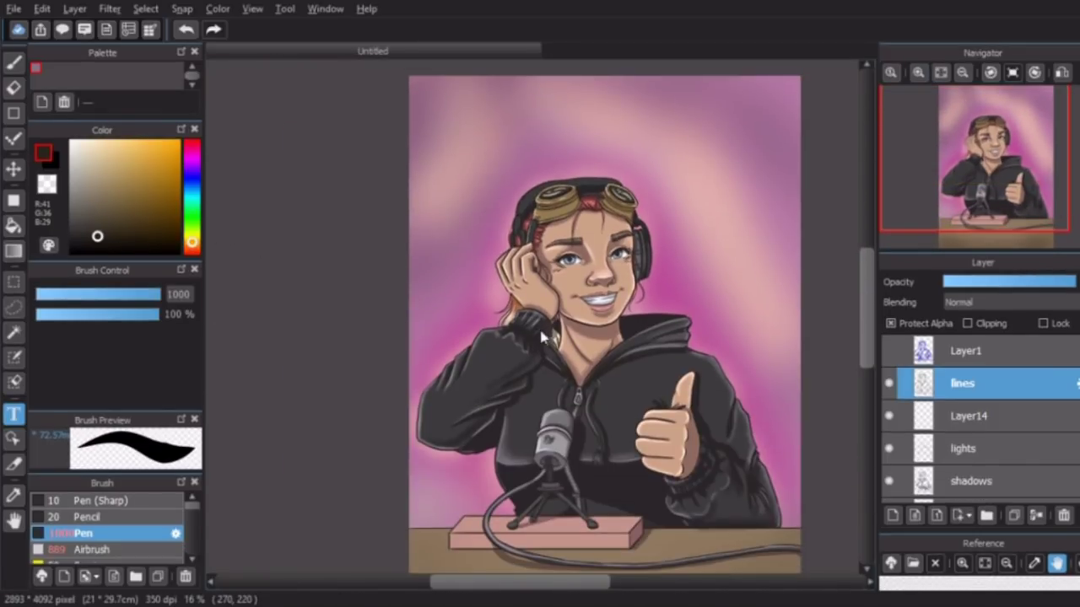
click(387, 386)
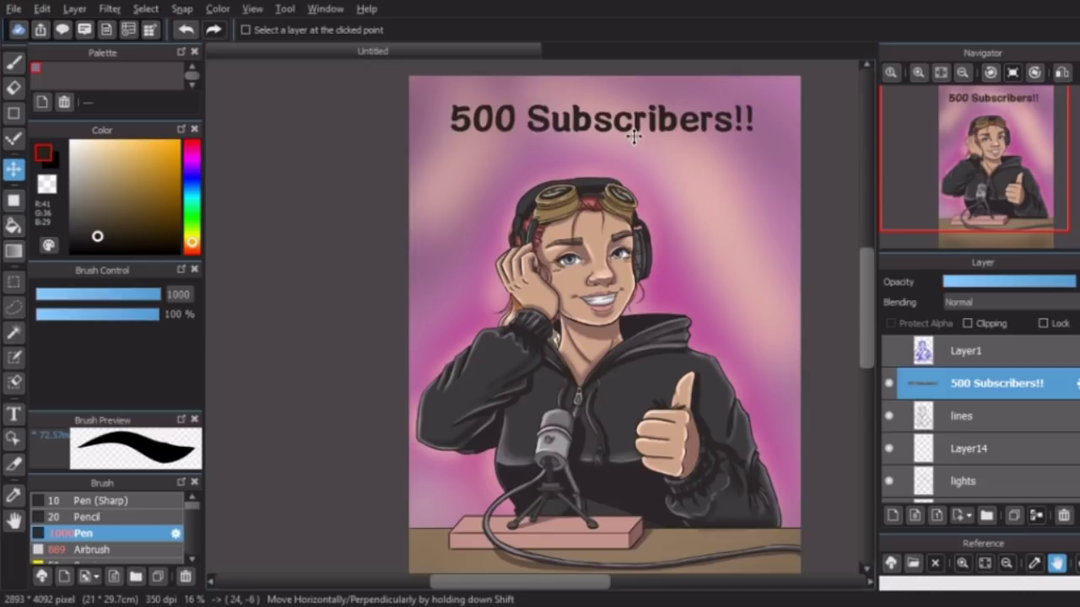
scroll(633, 135, down, 3)
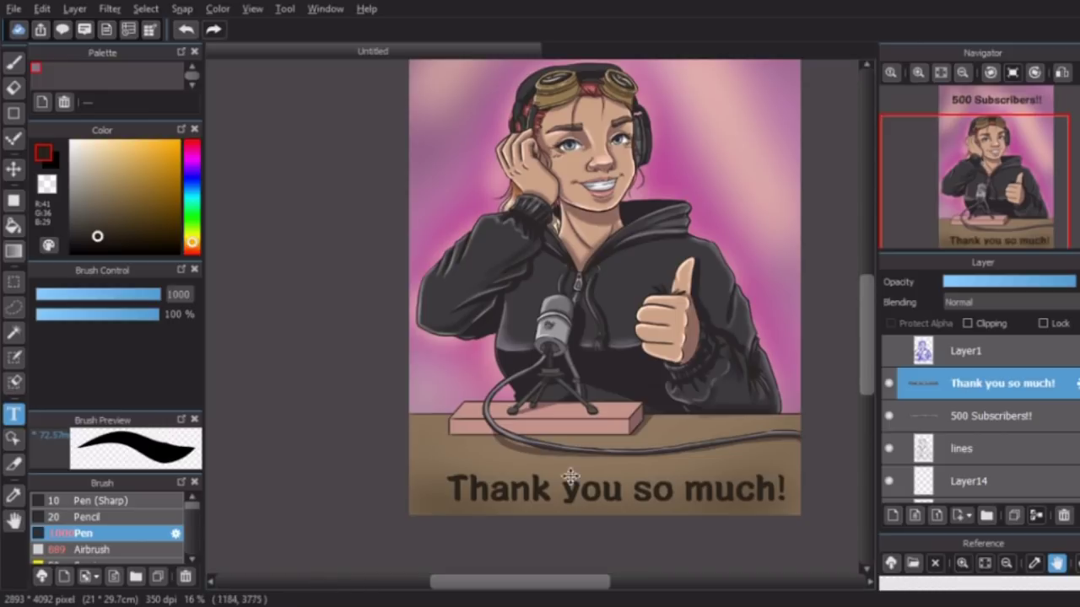
Handwrite the artist's handle in white above the raised sleeve on Layer17 with the Pen at size 8.5, and reduce the layer's opacity.
scroll(570, 477, up, 3)
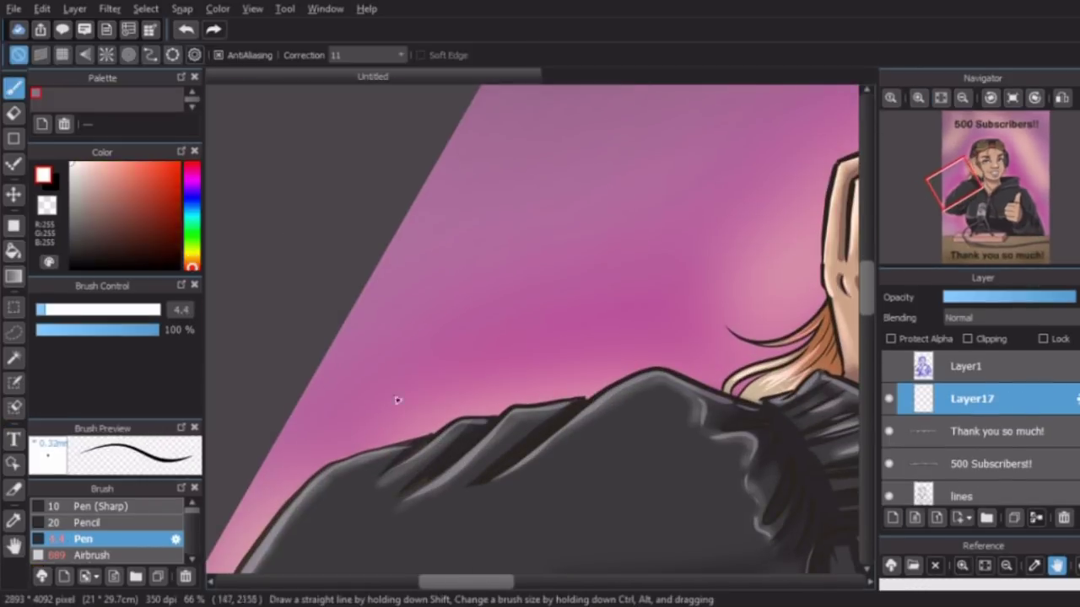
drag(357, 405, 366, 424)
drag(376, 415, 384, 407)
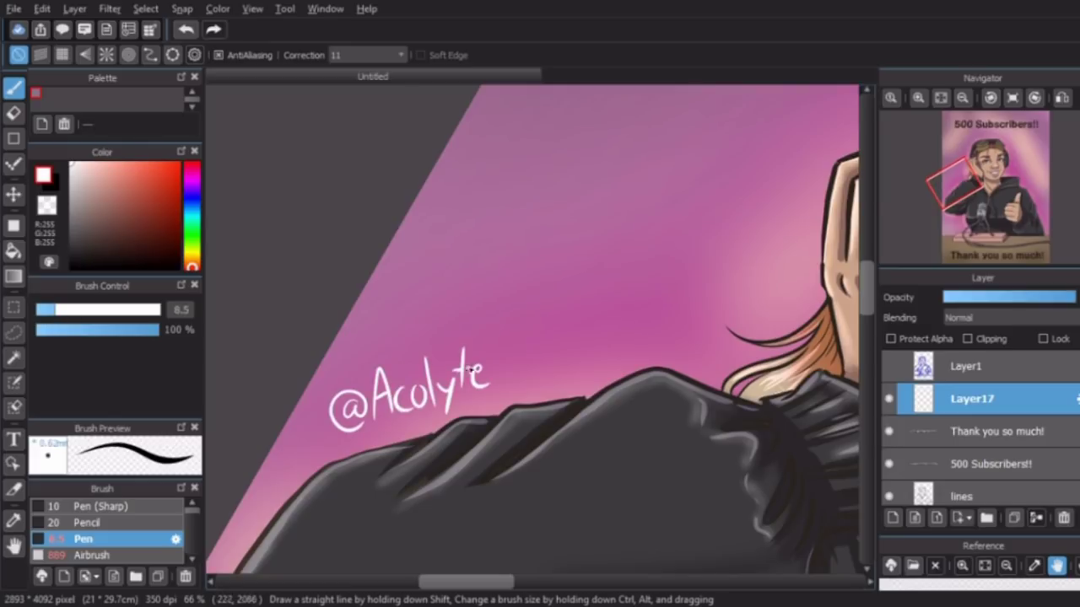
drag(622, 333, 634, 346)
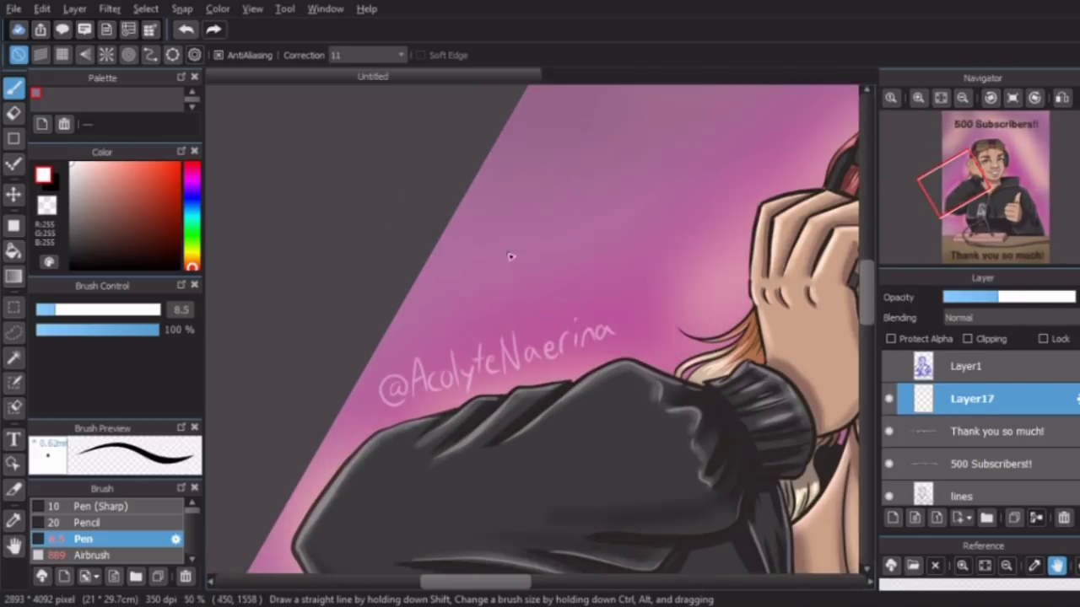
key(v)
click(1006, 76)
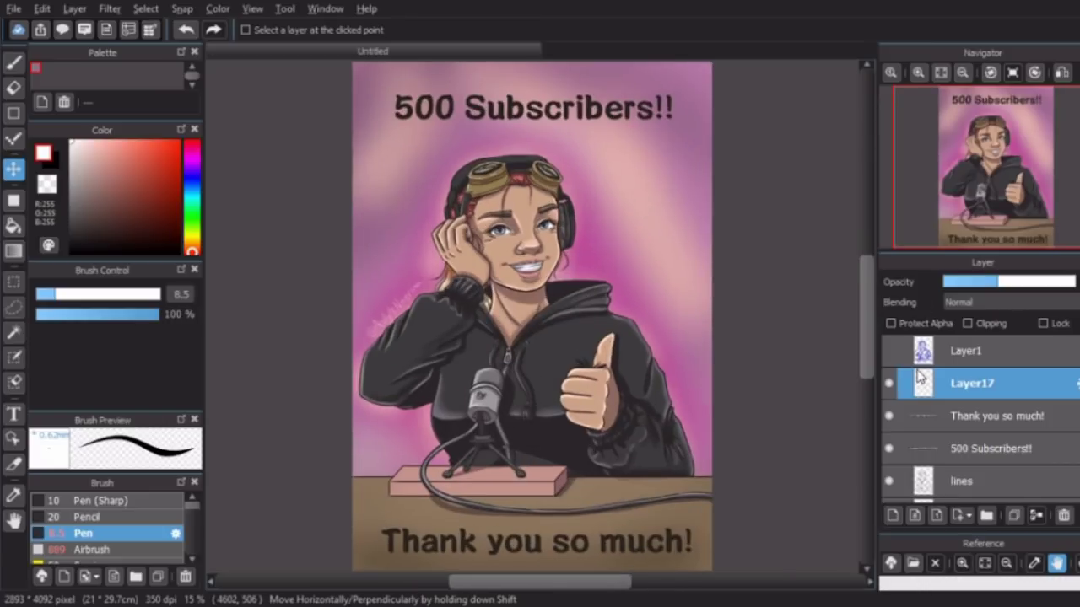